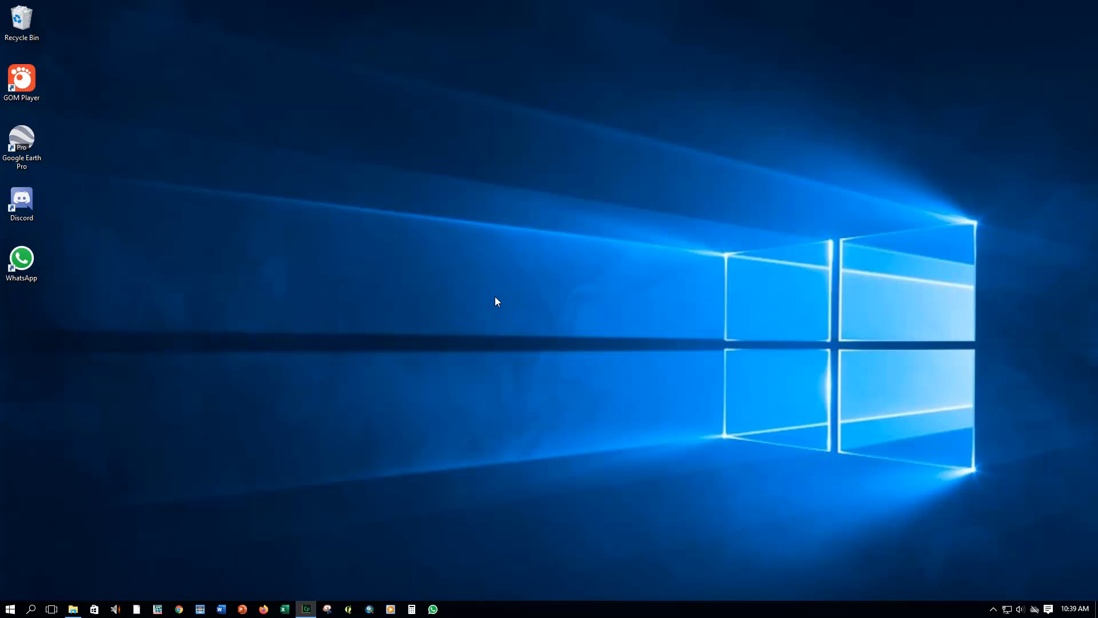
Open the Simbologi map document from the DEMO ATRIBUT + LABEL folder on drive D.
{"action": "key", "text": "super+e"}
{"action": "left_click", "coordinate": [74, 609]}
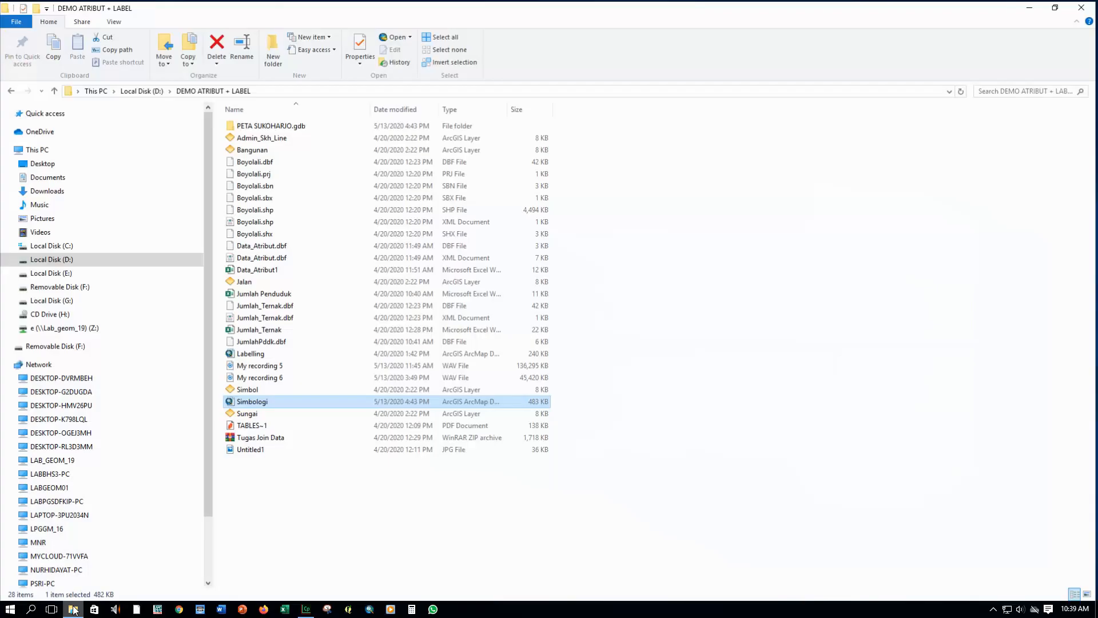
{"action": "double_click", "coordinate": [261, 401]}
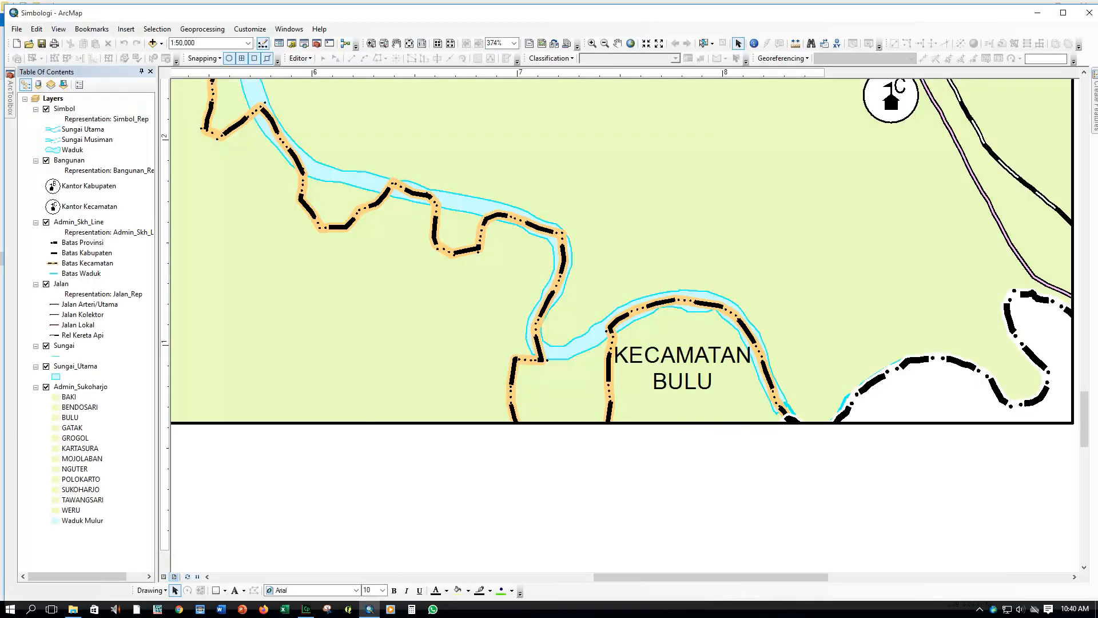
Switch the Simbologi map from layout view to data view, maximize the window and display the map at full extent.
{"action": "scroll", "coordinate": [391, 378], "scroll_direction": "down", "scroll_amount": 5}
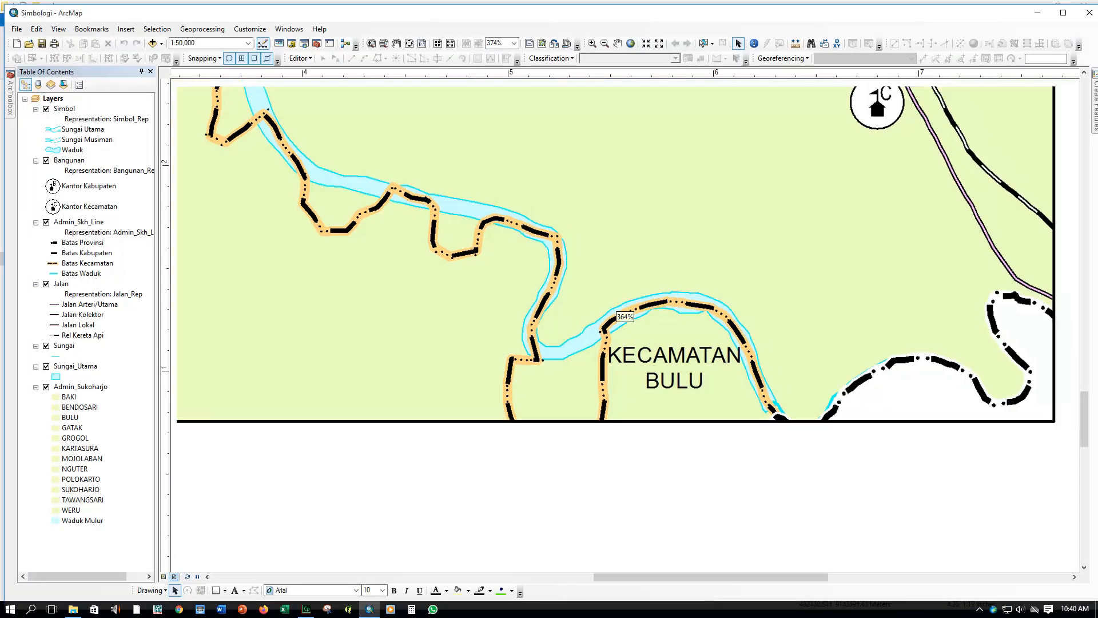
{"action": "scroll", "coordinate": [625, 317], "scroll_direction": "down", "scroll_amount": 2}
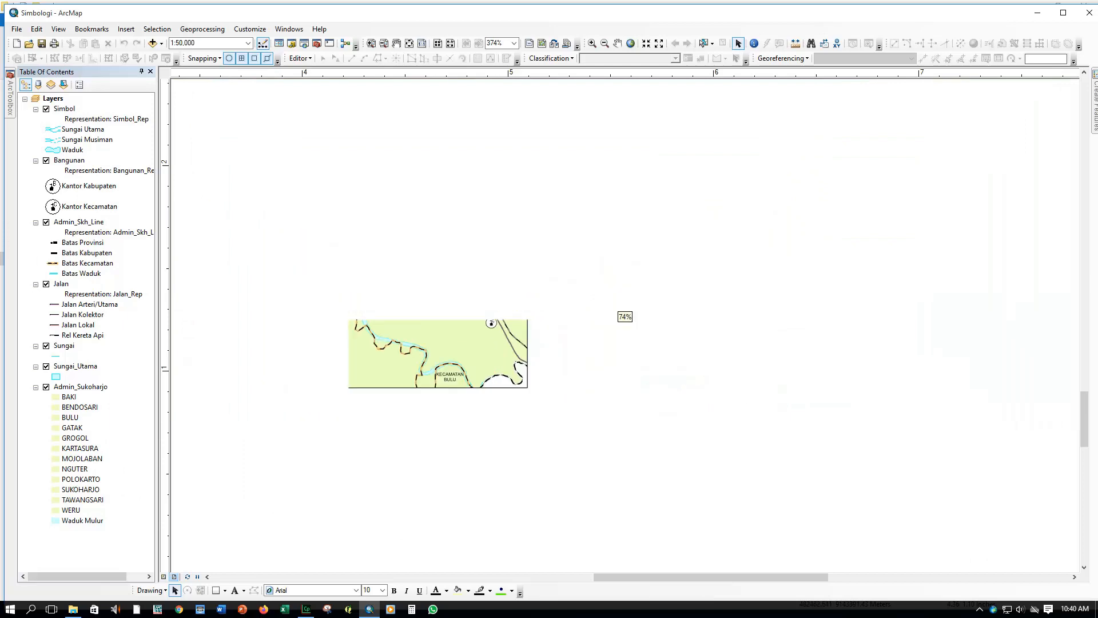
{"action": "left_click_drag", "start_coordinate": [433, 269], "coordinate": [589, 394]}
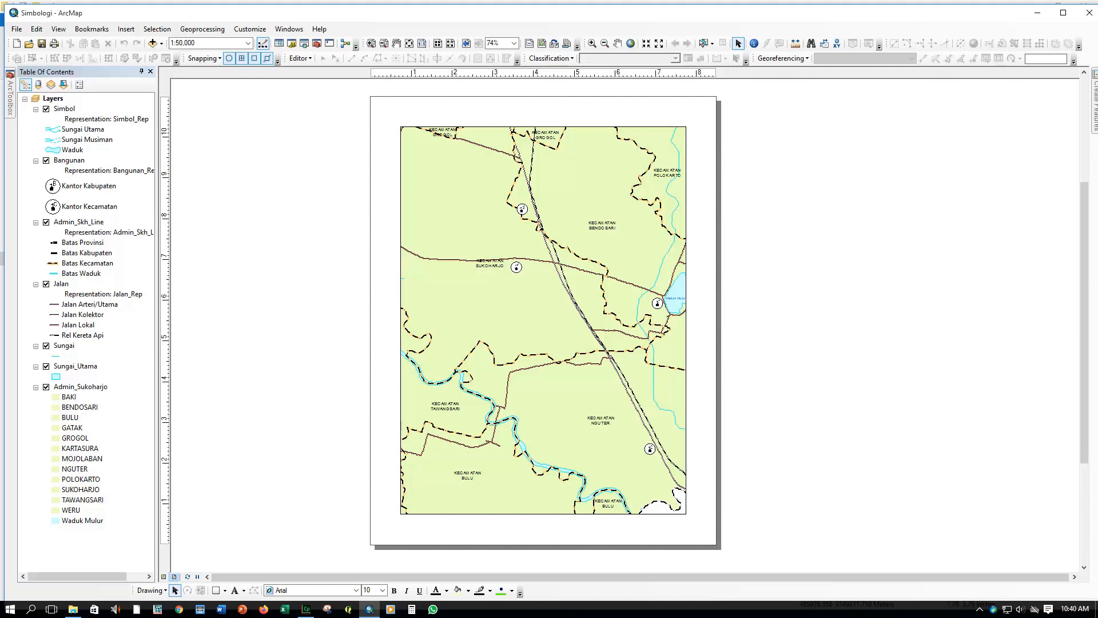
{"action": "left_click", "coordinate": [165, 577]}
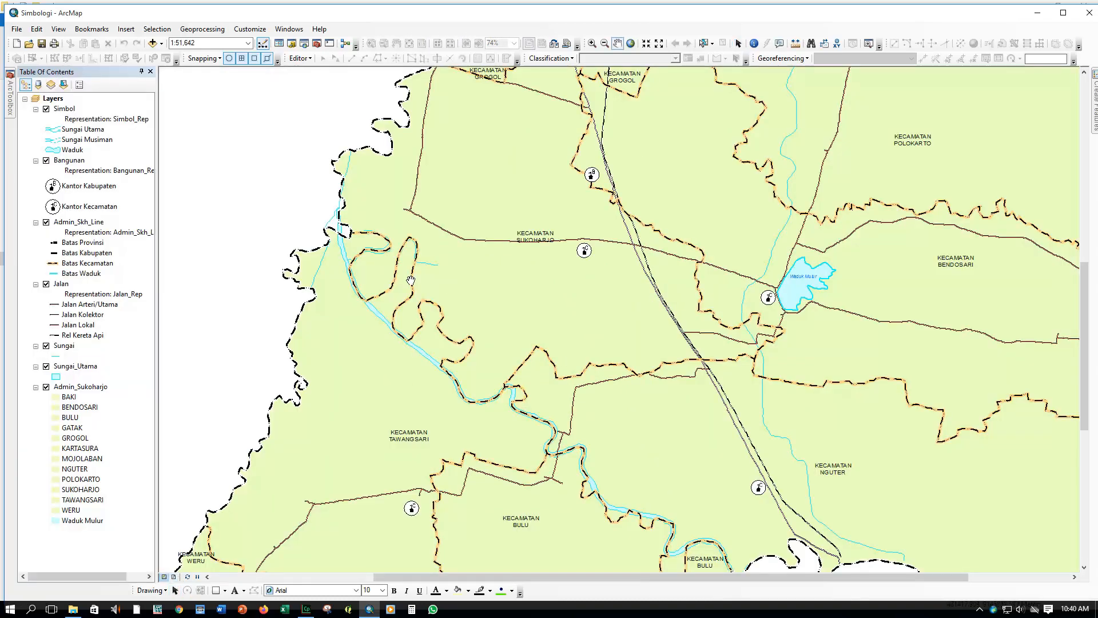
{"action": "left_click", "coordinate": [1063, 14]}
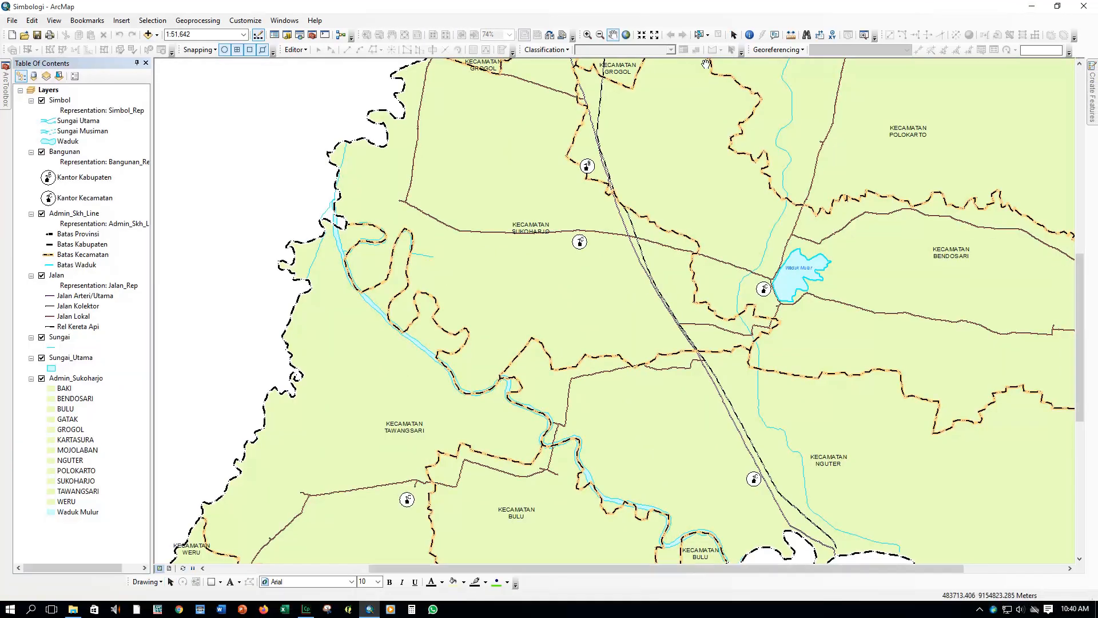
{"action": "left_click", "coordinate": [626, 34]}
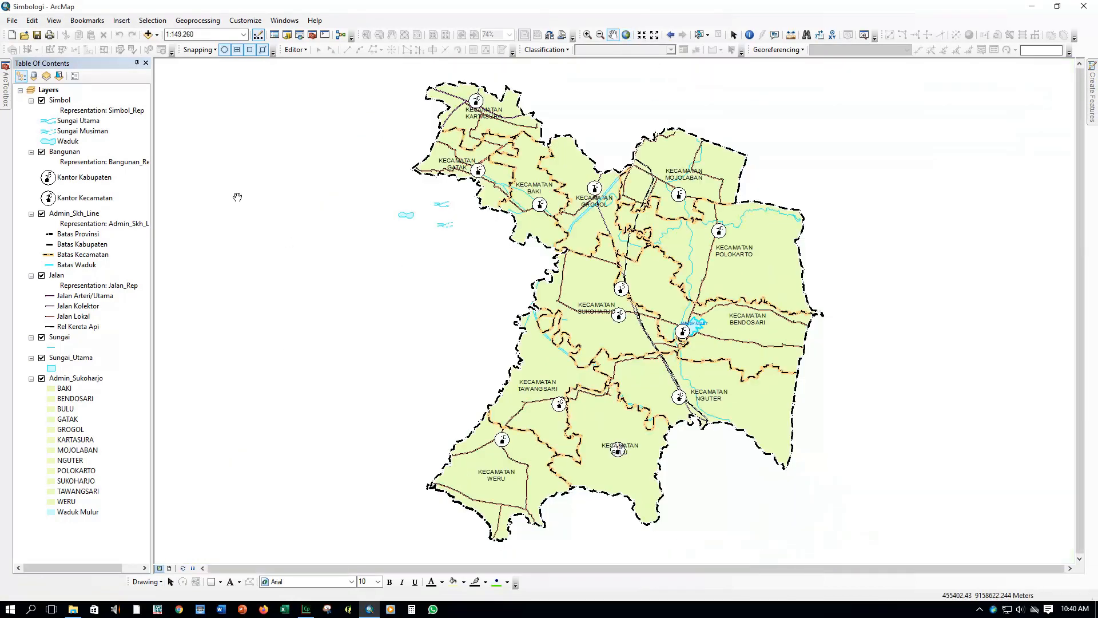
Hide the Simbol, Bangunan, Admin_Skh_Line, Jalan, Sungai and Sungai_Utama layers, keeping only Admin_Sukoharjo displayed.
{"action": "left_click", "coordinate": [41, 100]}
{"action": "left_click", "coordinate": [43, 156]}
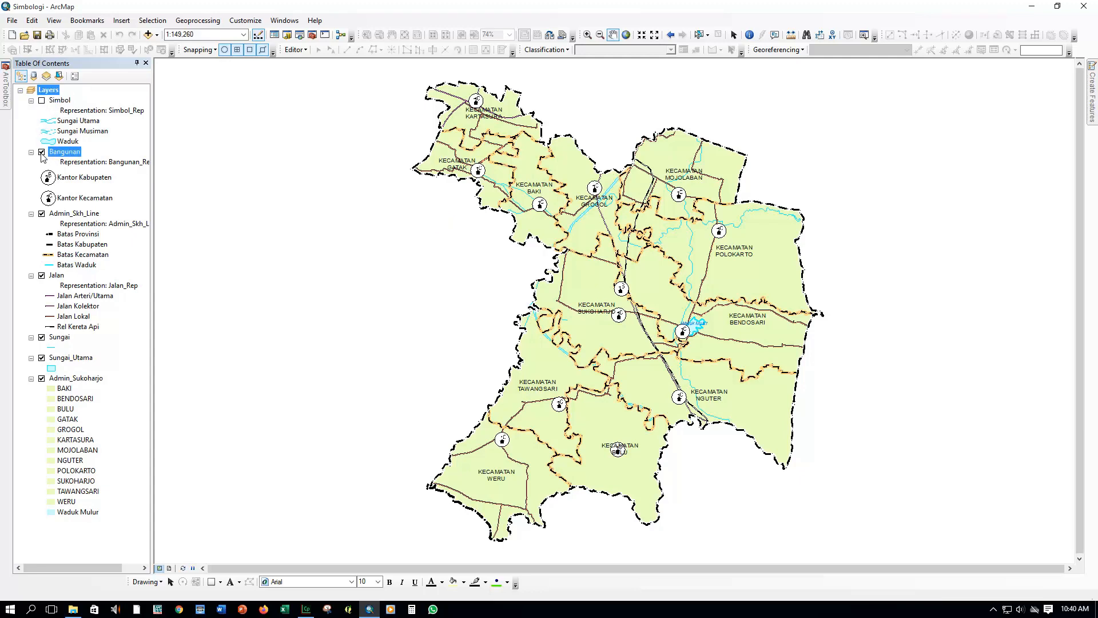
{"action": "left_click", "coordinate": [42, 153]}
{"action": "left_click", "coordinate": [41, 214]}
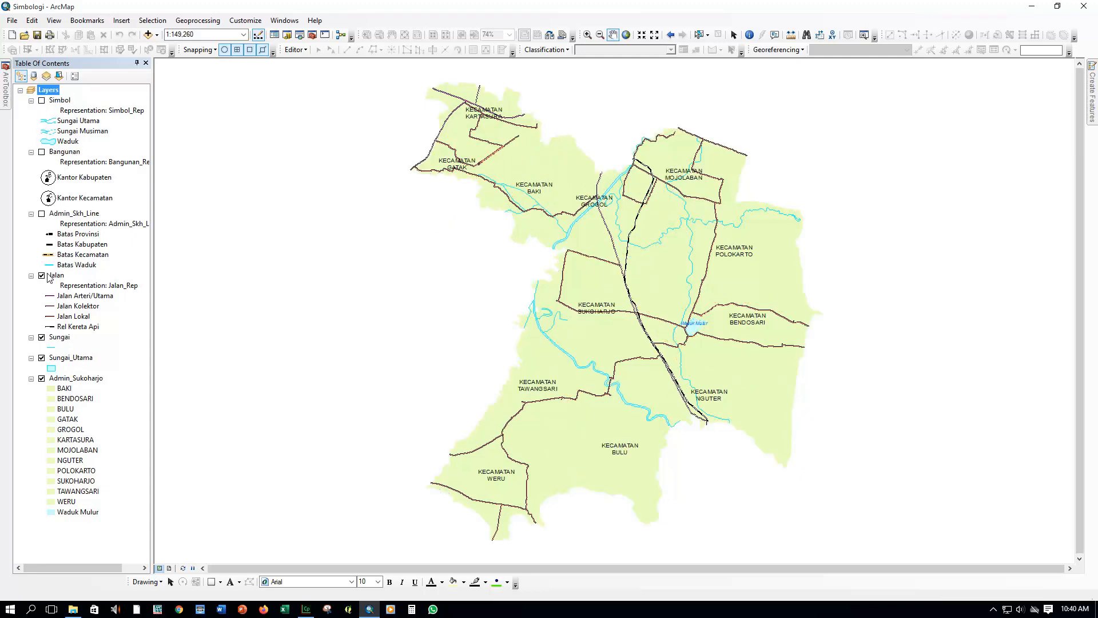
{"action": "left_click", "coordinate": [42, 276]}
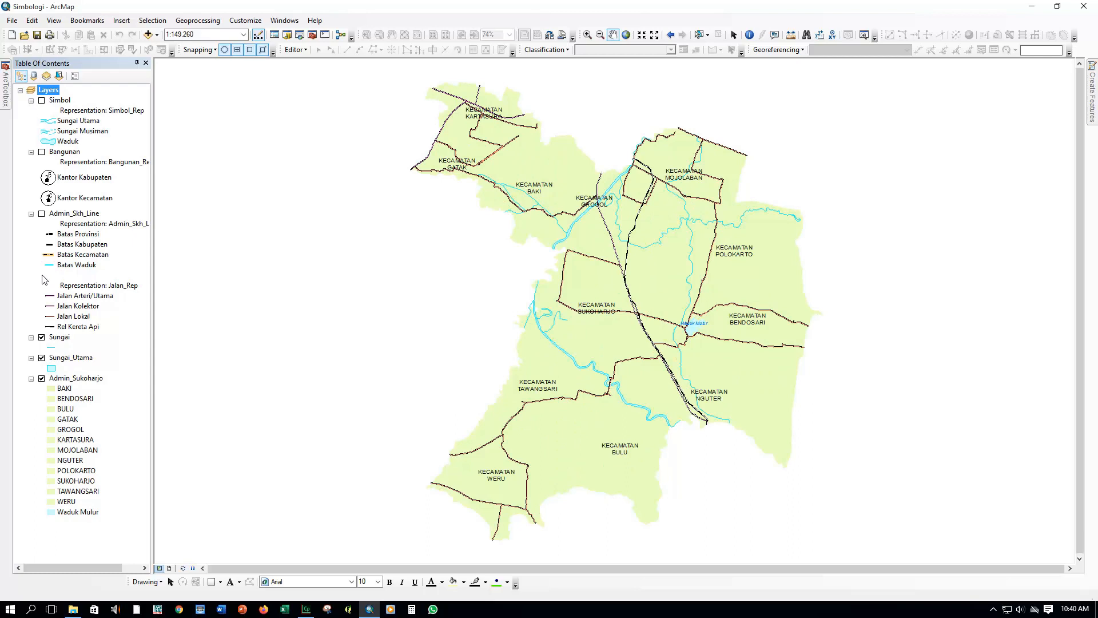
{"action": "left_click", "coordinate": [42, 337]}
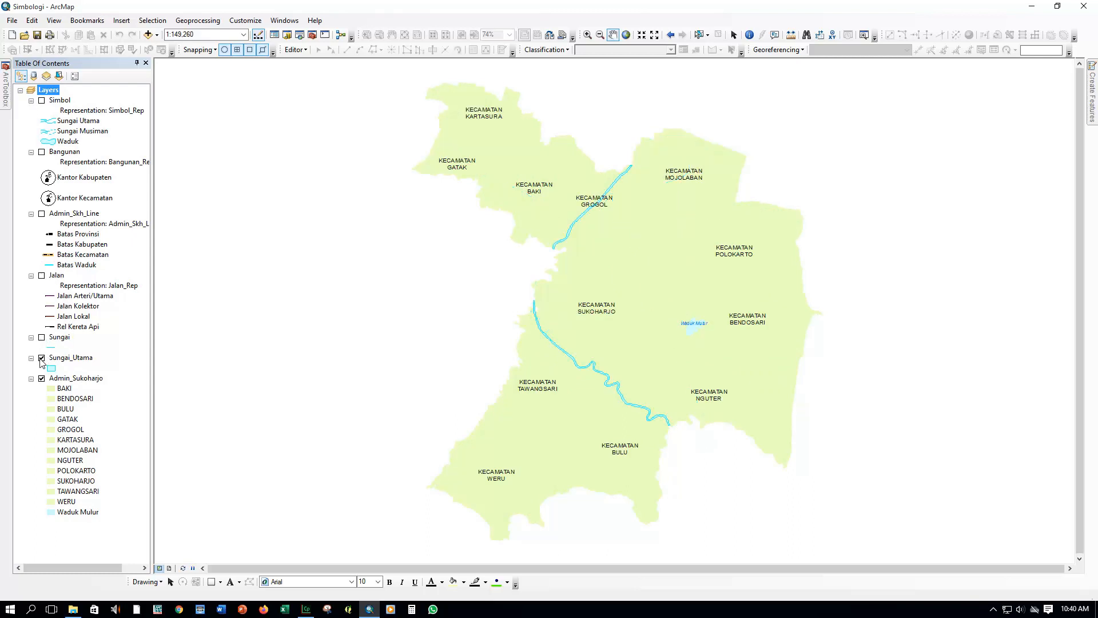
{"action": "left_click", "coordinate": [42, 358]}
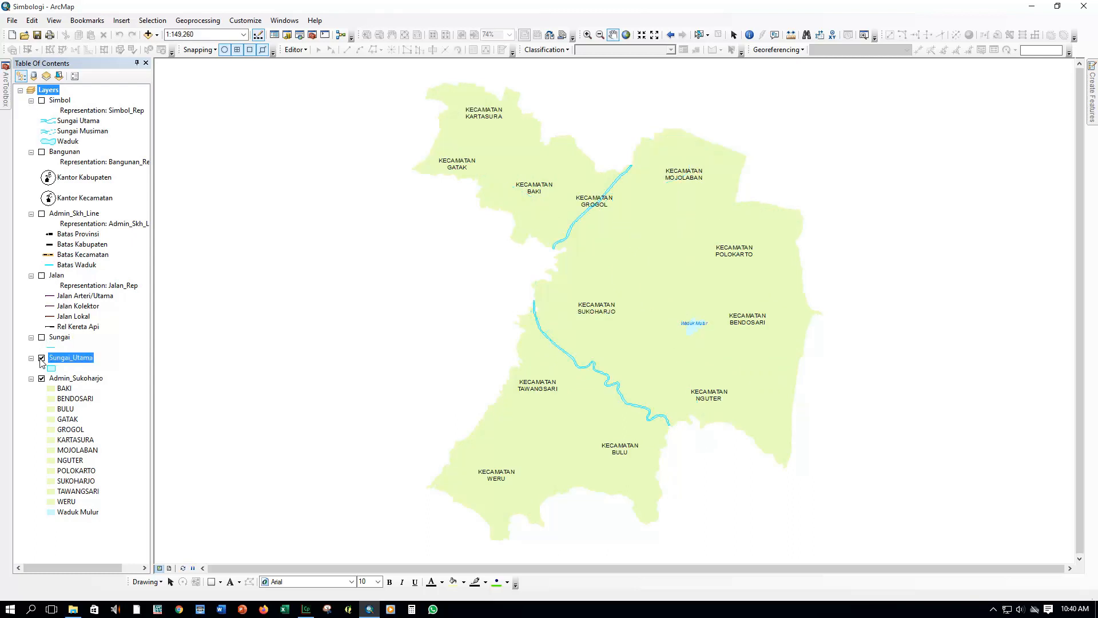
{"action": "left_click", "coordinate": [86, 378]}
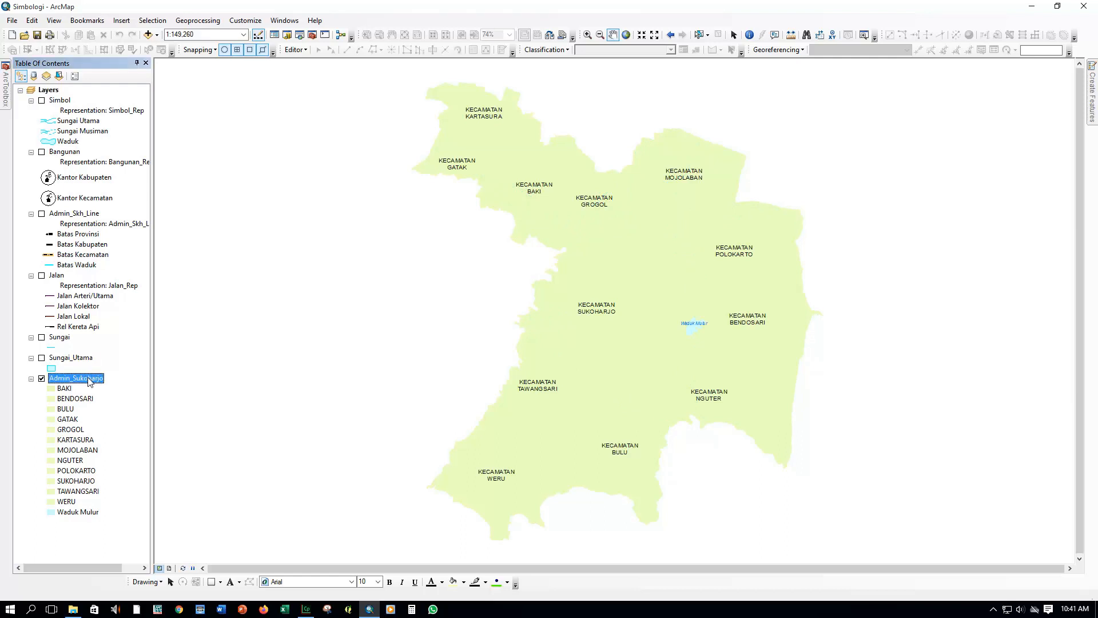
{"action": "right_click", "coordinate": [87, 378]}
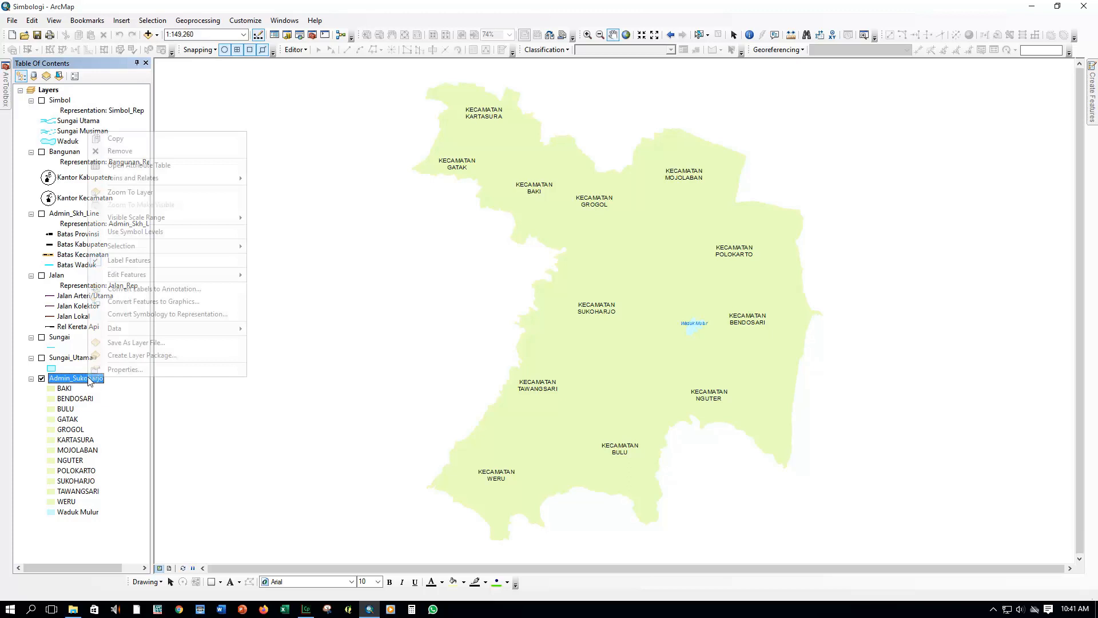
{"action": "left_click", "coordinate": [337, 321]}
{"action": "scroll", "coordinate": [316, 157], "scroll_direction": "up", "scroll_amount": 2}
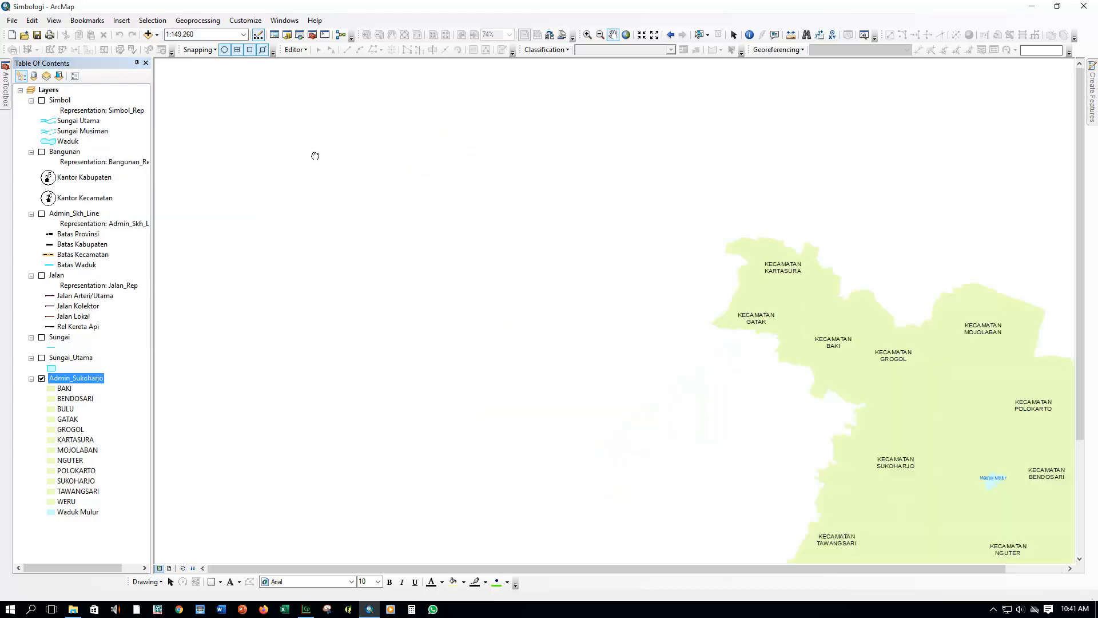
{"action": "scroll", "coordinate": [547, 239], "scroll_direction": "down", "scroll_amount": 3}
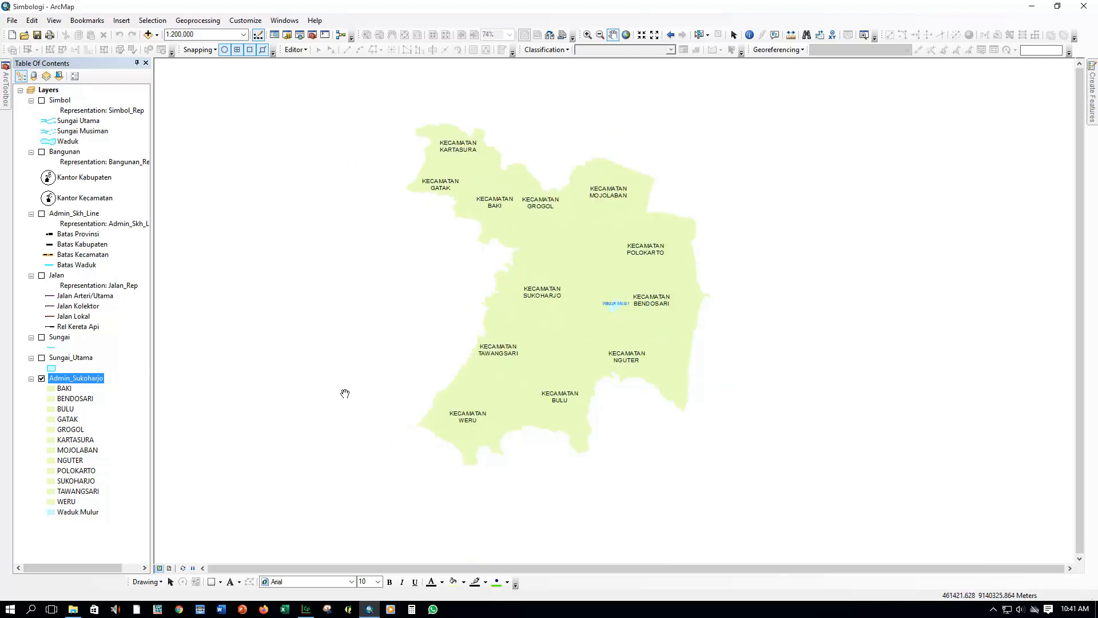
Toggle the visibility of the Admin_Sukoharjo layer and leave it hidden.
{"action": "left_click", "coordinate": [42, 378]}
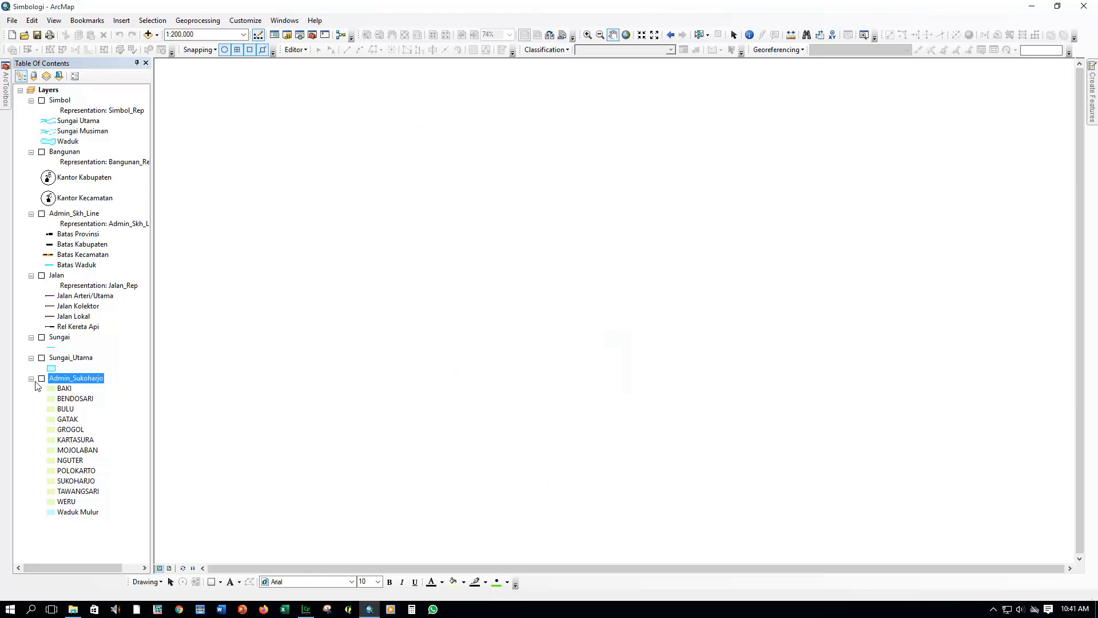
{"action": "left_click", "coordinate": [42, 379]}
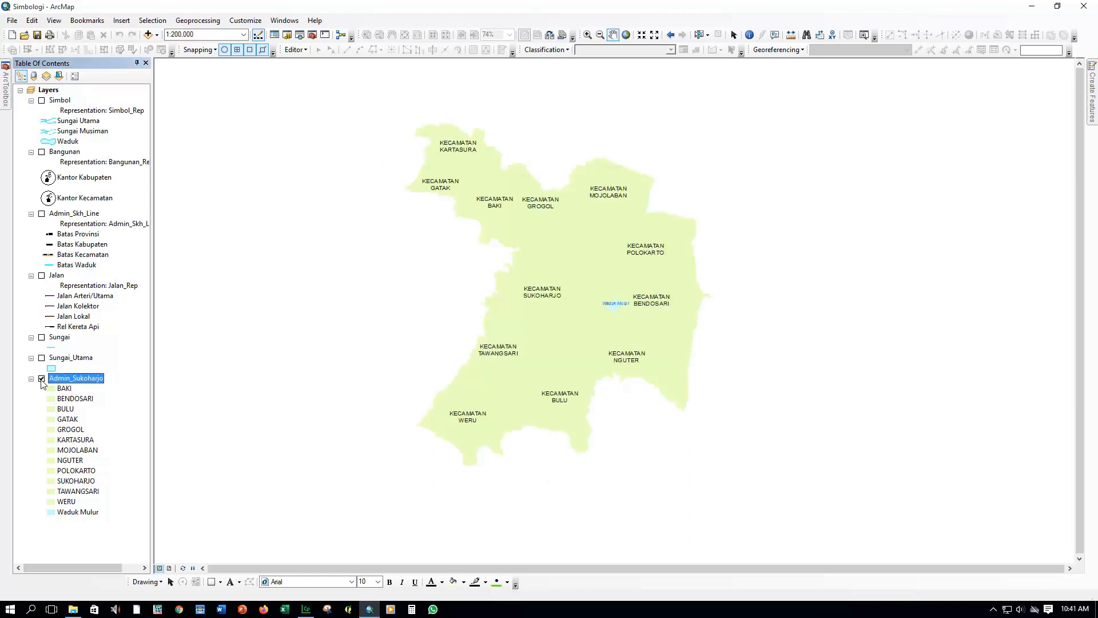
{"action": "left_click", "coordinate": [42, 379]}
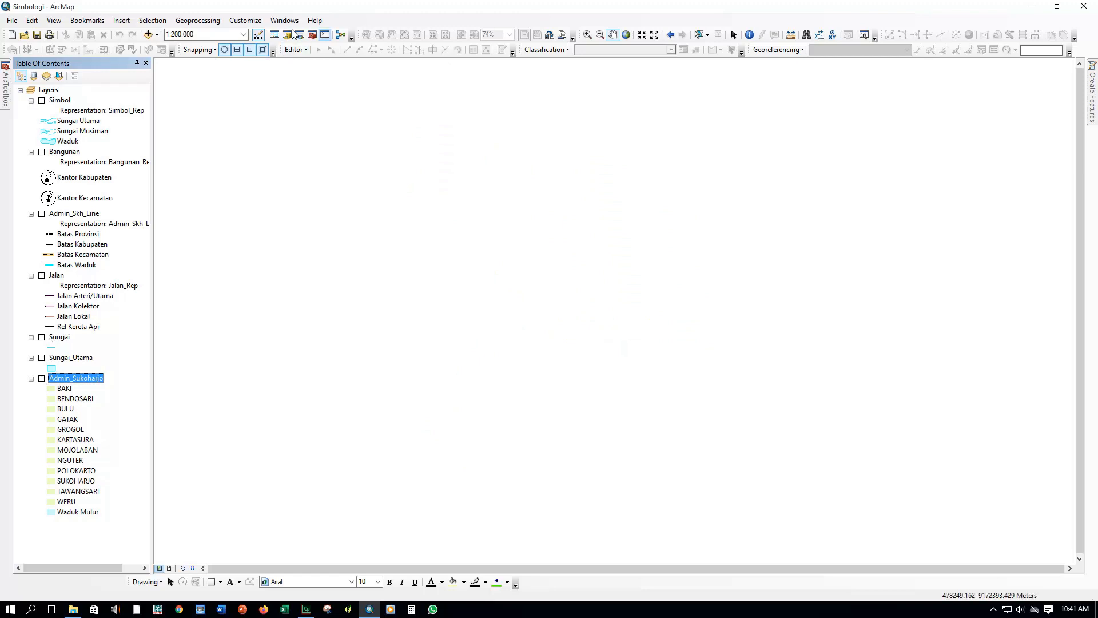
Close the Simbologi document without saving its changes and open the Labelling map document from the same folder.
{"action": "left_click", "coordinate": [1084, 5]}
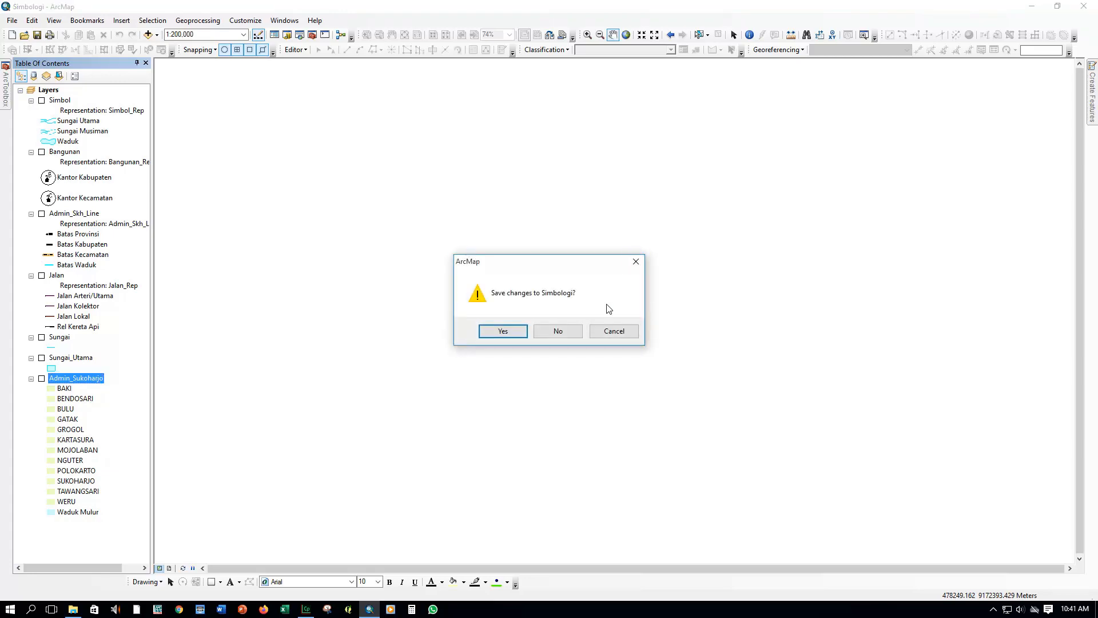
{"action": "left_click", "coordinate": [558, 331]}
{"action": "left_click", "coordinate": [264, 355]}
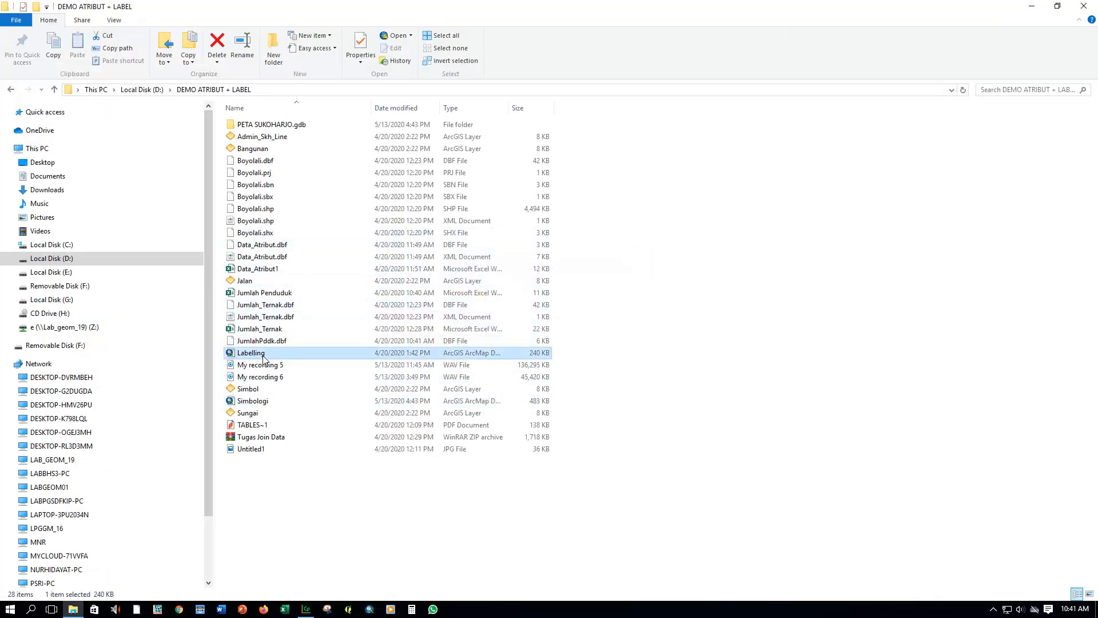
{"action": "double_click", "coordinate": [263, 356]}
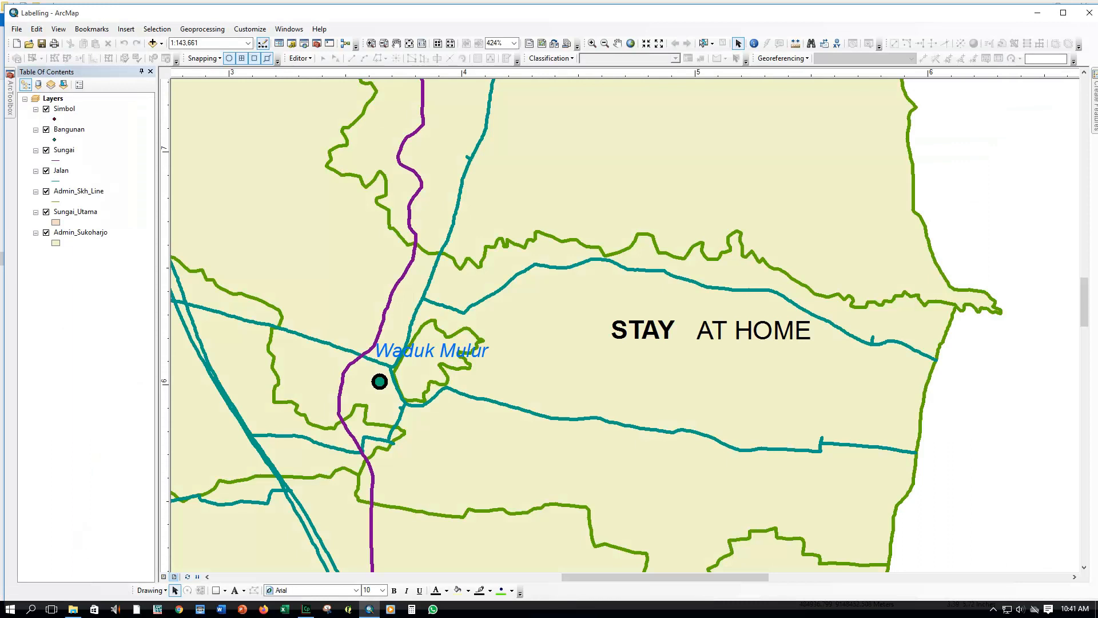
Check the layers' data source by listing them by source, and return the list to drawing order.
{"action": "left_click", "coordinate": [38, 85]}
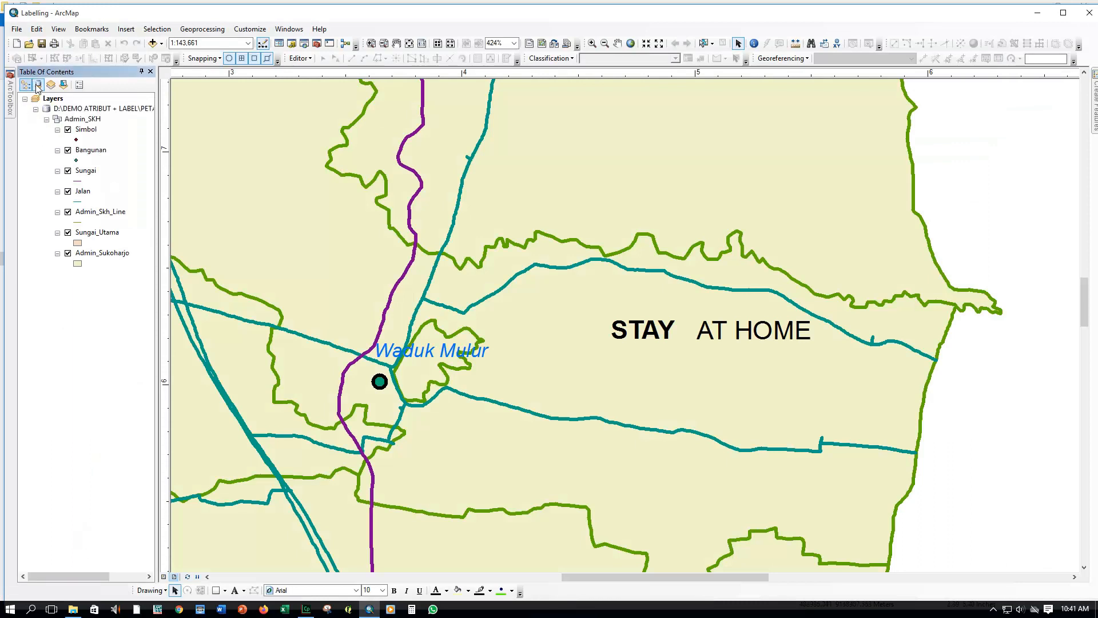
{"action": "left_click", "coordinate": [30, 85]}
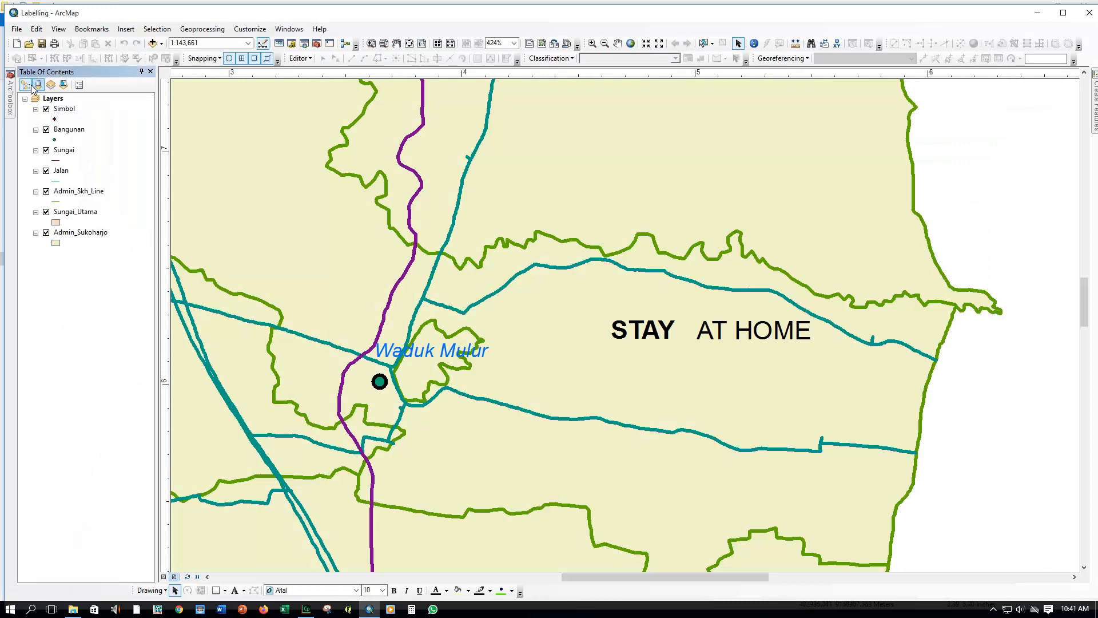
Maximize the window and show the whole Labelling map in data view at a scale of 1:150,000.
{"action": "scroll", "coordinate": [625, 316], "scroll_direction": "down", "scroll_amount": 4}
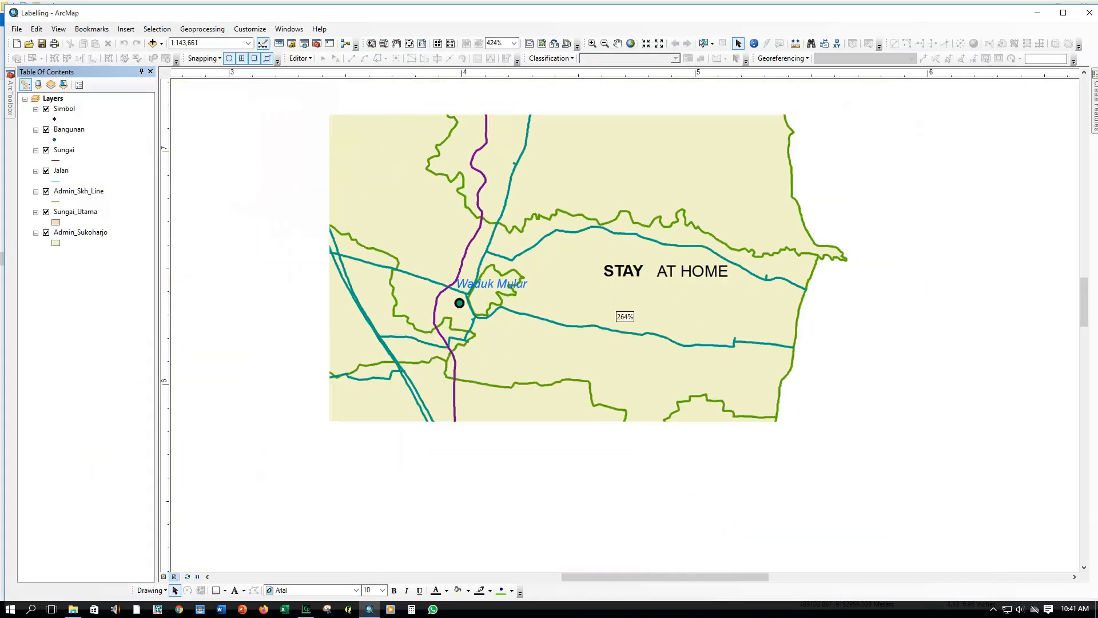
{"action": "scroll", "coordinate": [625, 317], "scroll_direction": "down", "scroll_amount": 3}
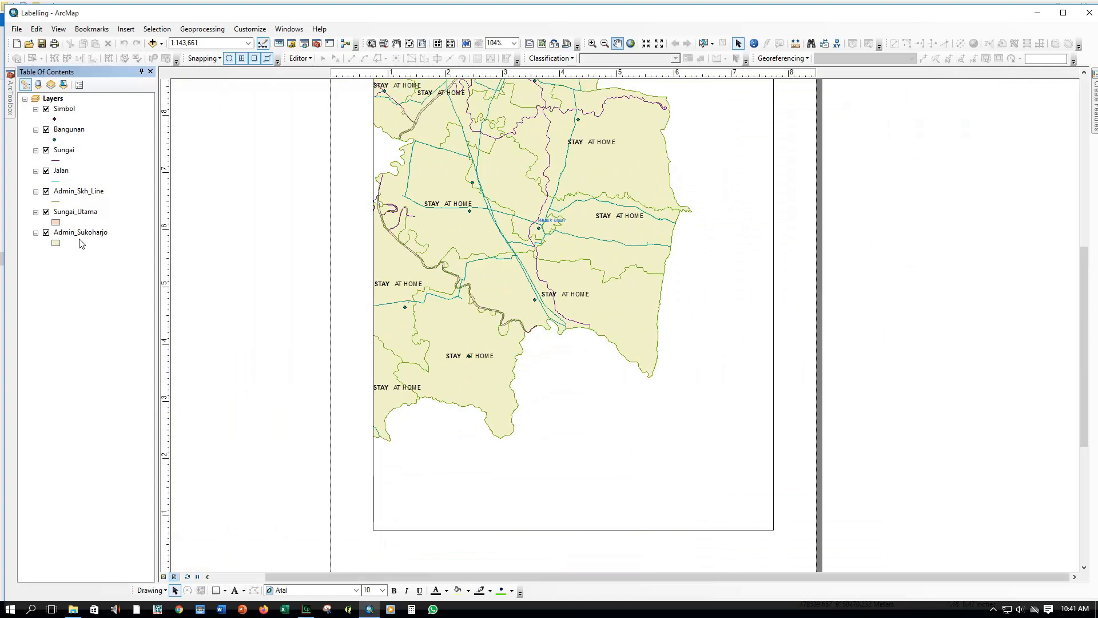
{"action": "left_click", "coordinate": [1063, 13]}
{"action": "scroll", "coordinate": [626, 317], "scroll_direction": "down", "scroll_amount": 1}
{"action": "scroll", "coordinate": [620, 308], "scroll_direction": "down", "scroll_amount": 3}
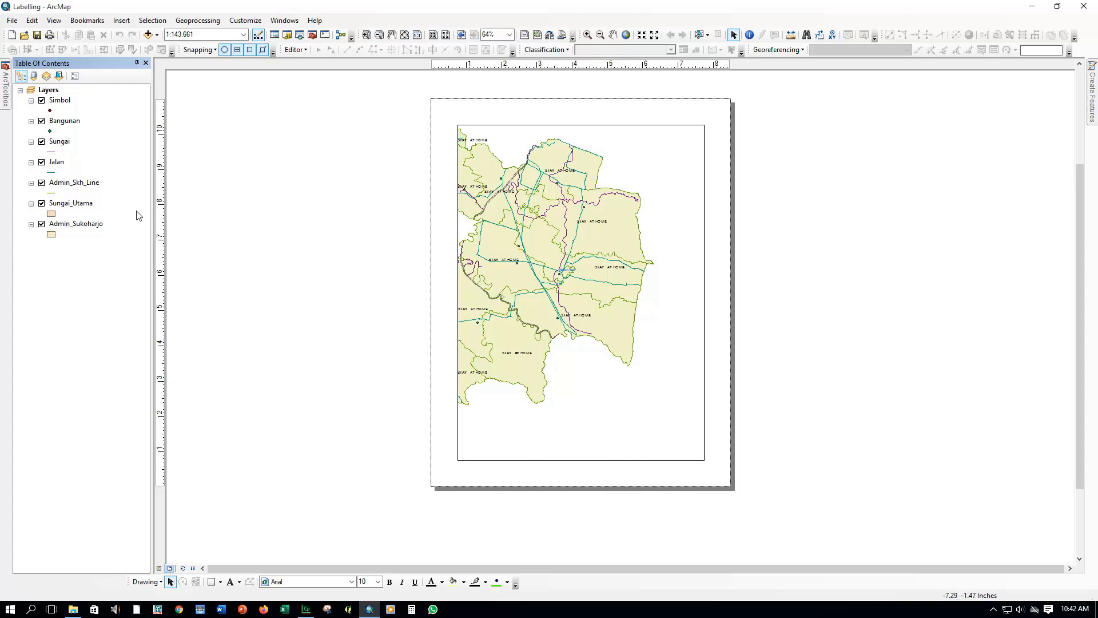
{"action": "left_click", "coordinate": [159, 567]}
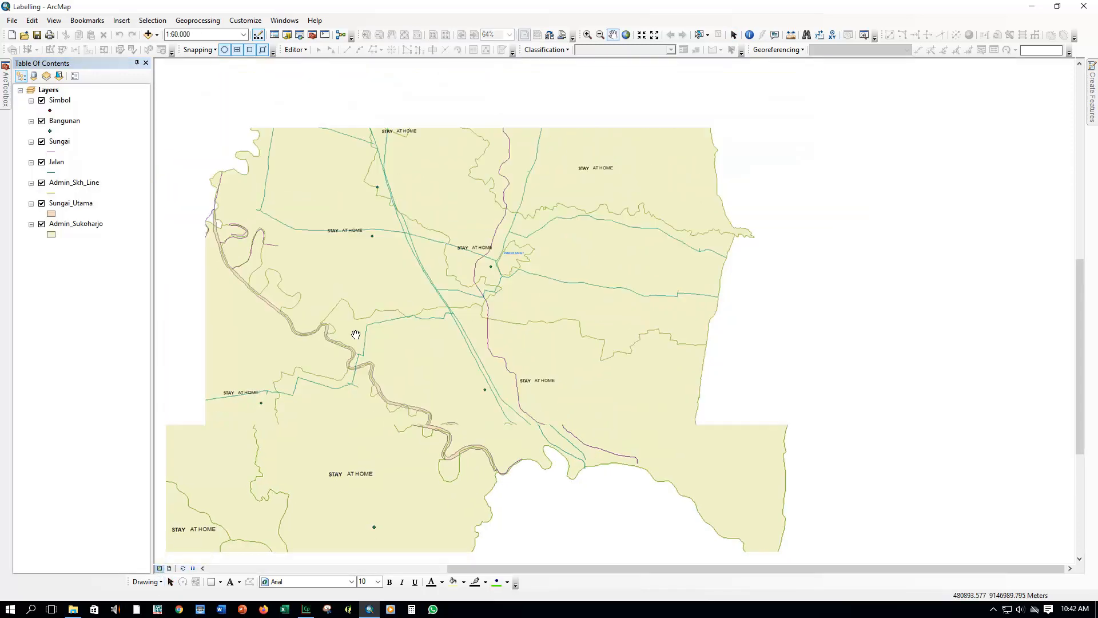
{"action": "scroll", "coordinate": [356, 335], "scroll_direction": "down", "scroll_amount": 5}
{"action": "left_click_drag", "start_coordinate": [360, 294], "coordinate": [511, 294]}
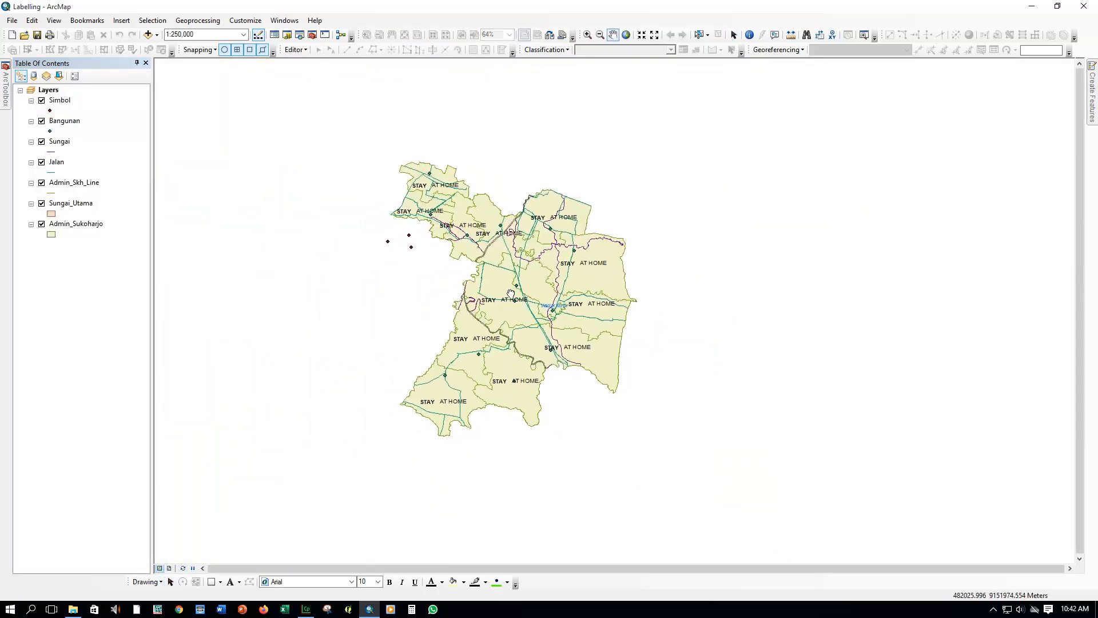
{"action": "scroll", "coordinate": [511, 294], "scroll_direction": "up", "scroll_amount": 2}
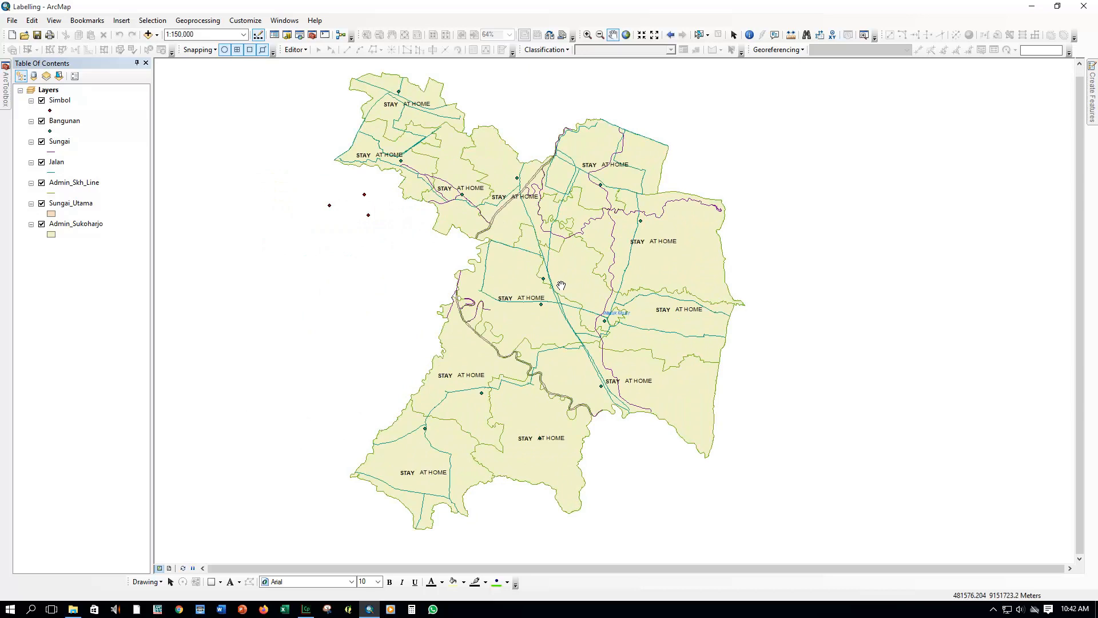
Hide the Sungai_Utama, Admin_Skh_Line, Jalan, Sungai, Bangunan and Simbol layers so that only Admin_Sukoharjo is displayed.
{"action": "left_click", "coordinate": [71, 203]}
{"action": "left_click", "coordinate": [42, 203]}
{"action": "left_click", "coordinate": [41, 182]}
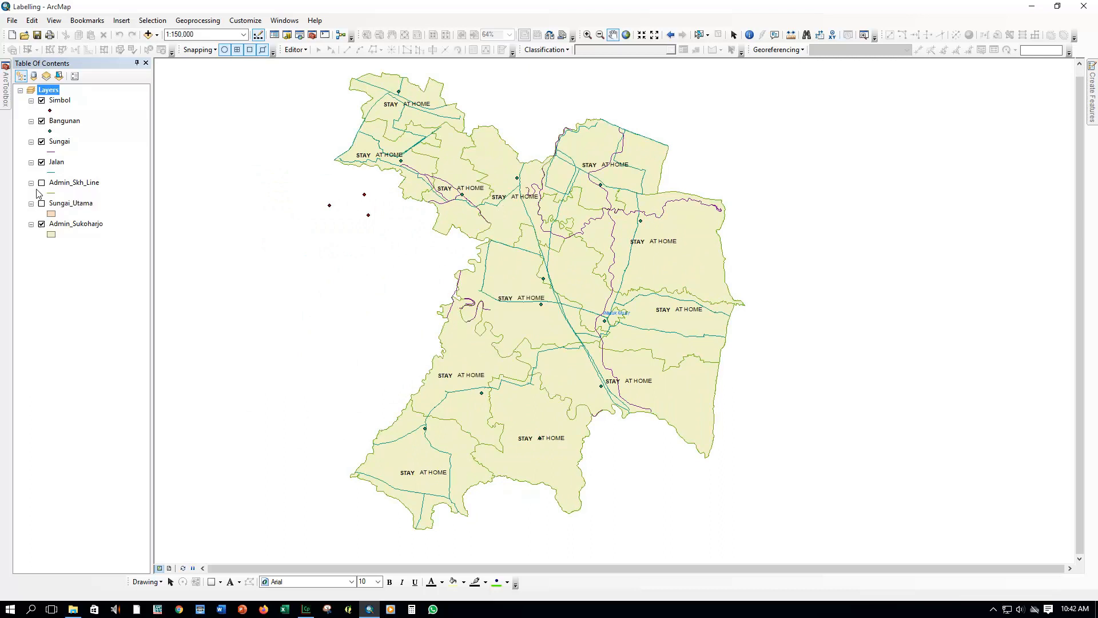
{"action": "left_click", "coordinate": [42, 141]}
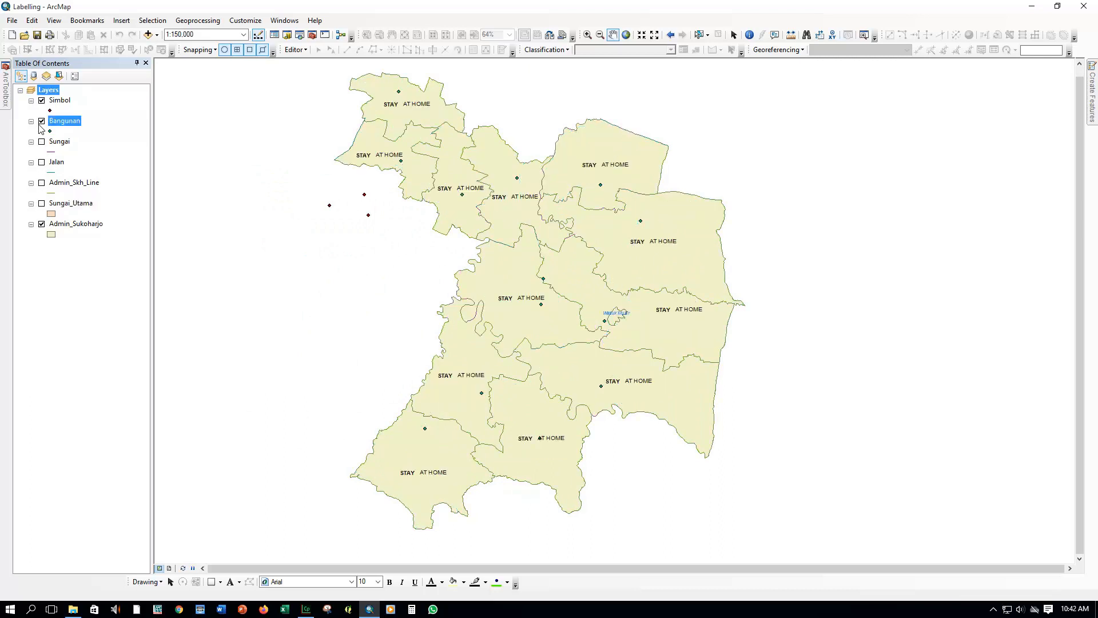
{"action": "left_click", "coordinate": [41, 121]}
{"action": "left_click", "coordinate": [41, 100]}
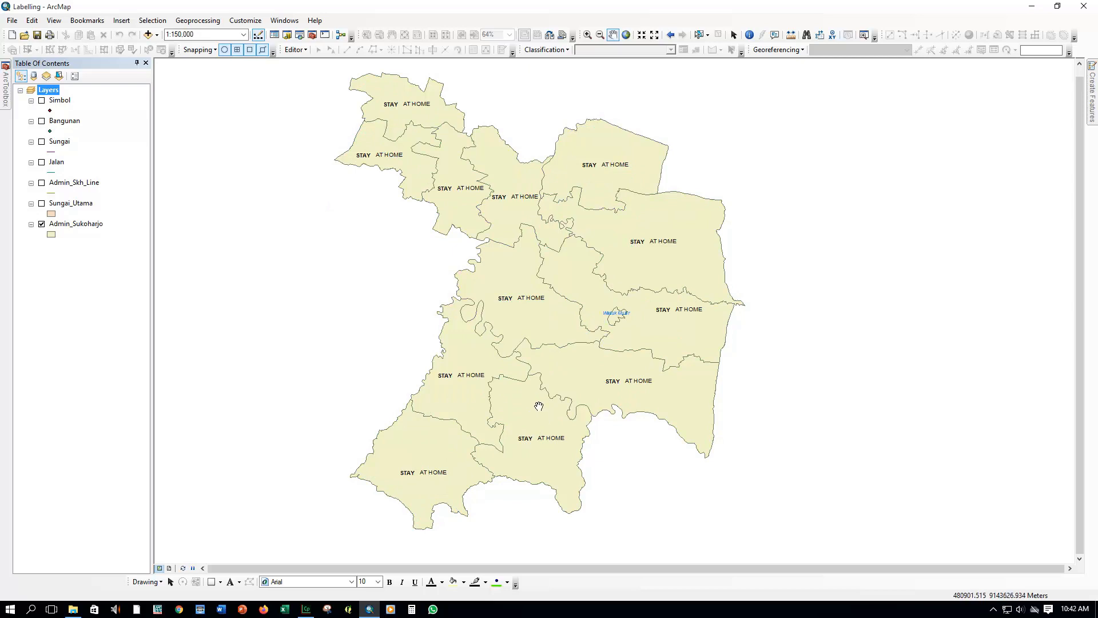
Review the symbology and label settings of the Admin_Sukoharjo layer, and close its properties without changes.
{"action": "left_click", "coordinate": [74, 224]}
{"action": "left_click", "coordinate": [84, 225]}
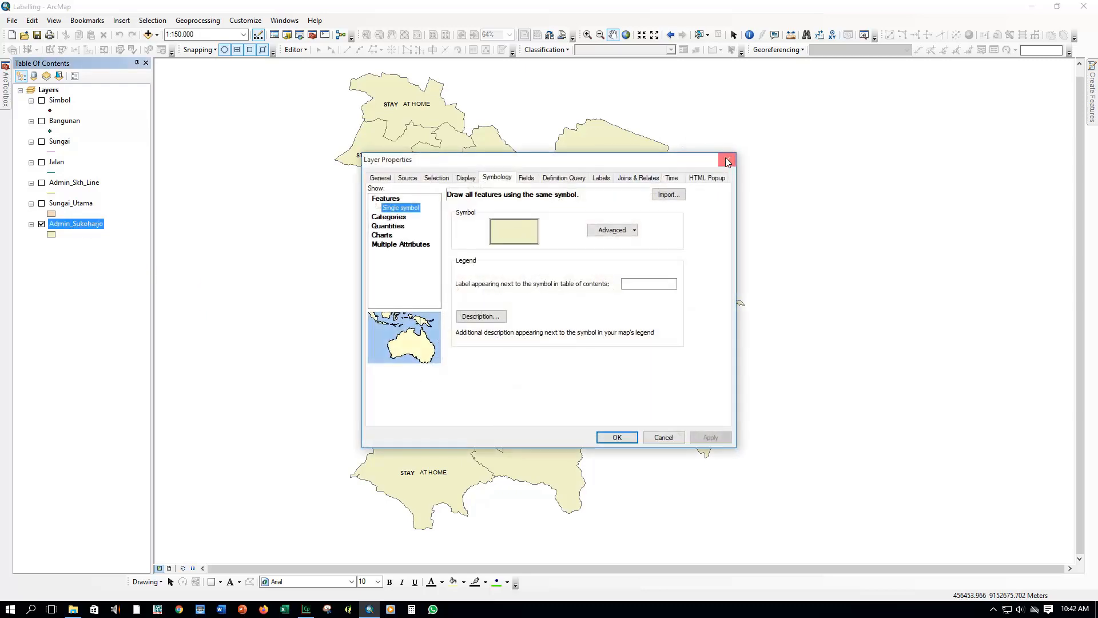
{"action": "left_click", "coordinate": [725, 160]}
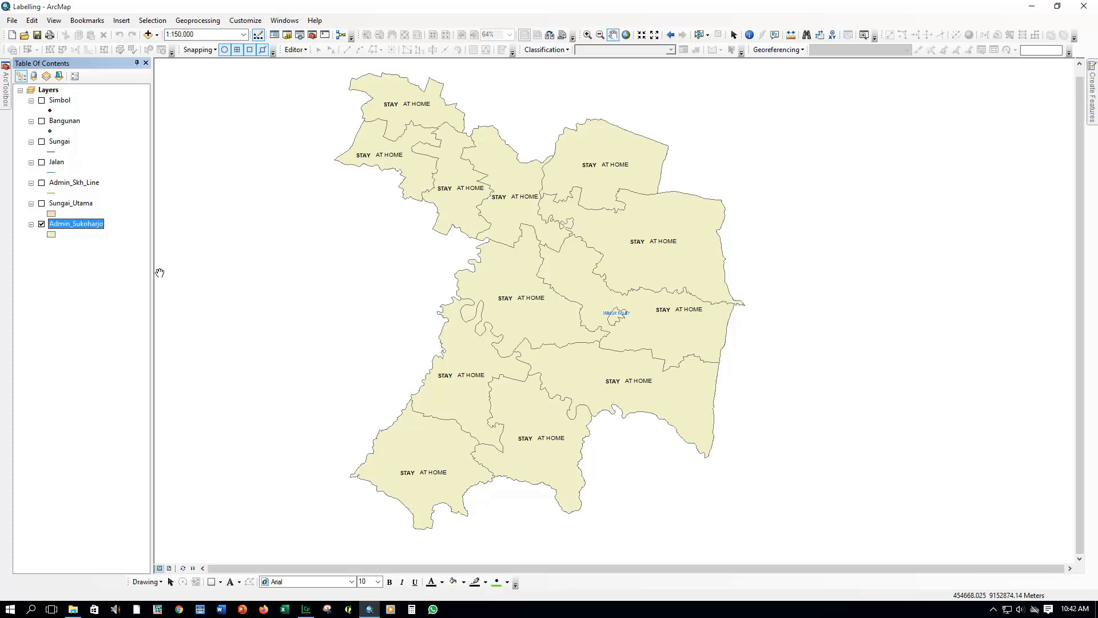
{"action": "right_click", "coordinate": [65, 227]}
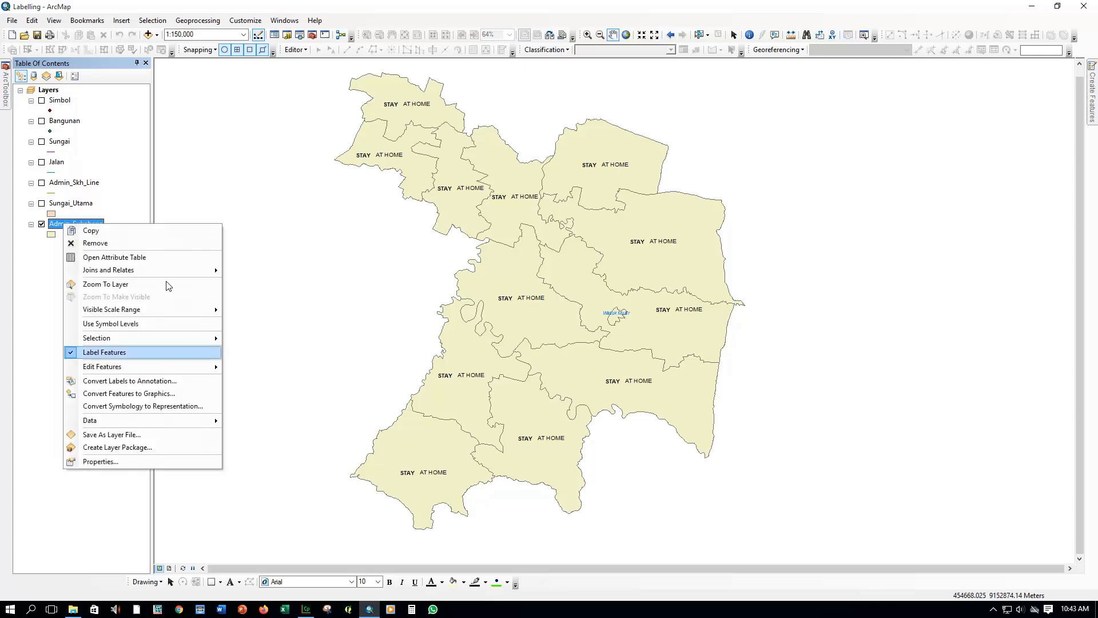
{"action": "left_click", "coordinate": [102, 462]}
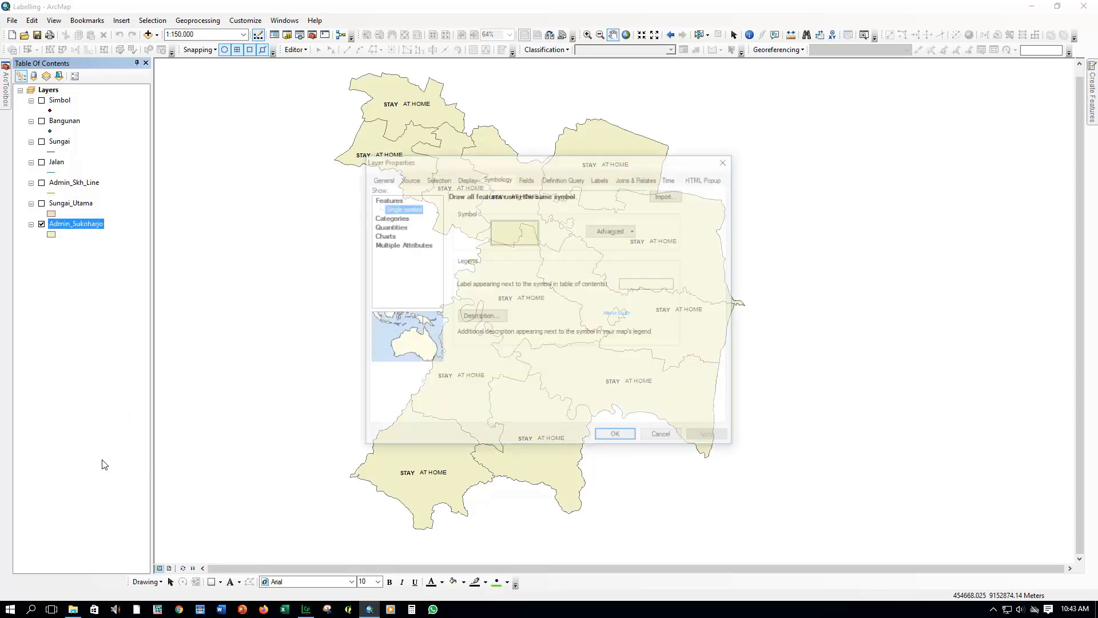
{"action": "left_click", "coordinate": [602, 178]}
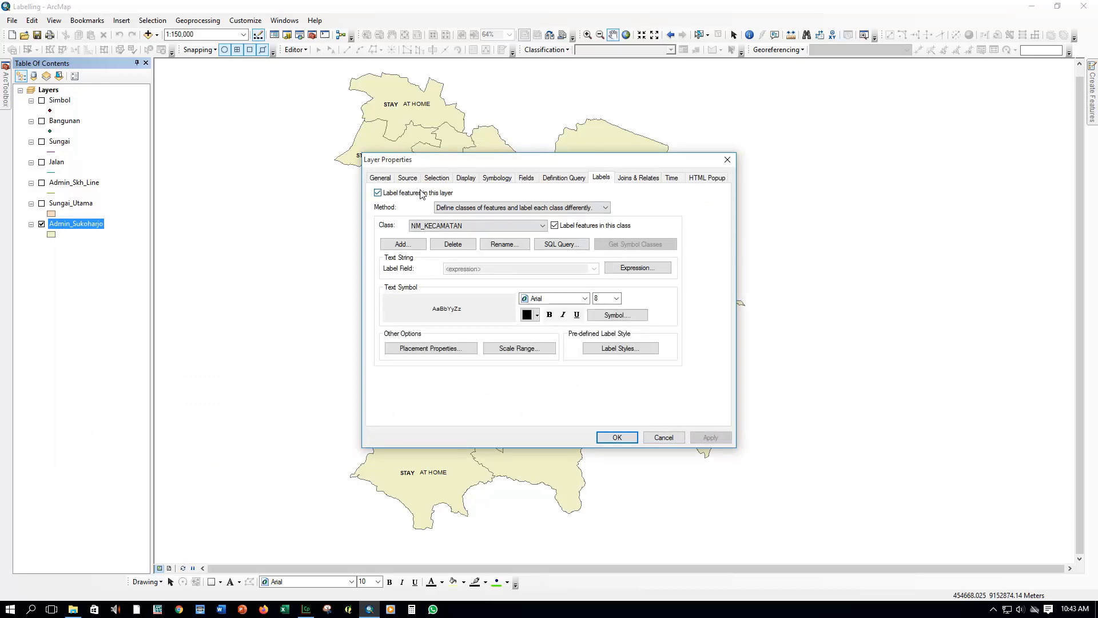
{"action": "left_click", "coordinate": [727, 160]}
{"action": "right_click", "coordinate": [68, 224]}
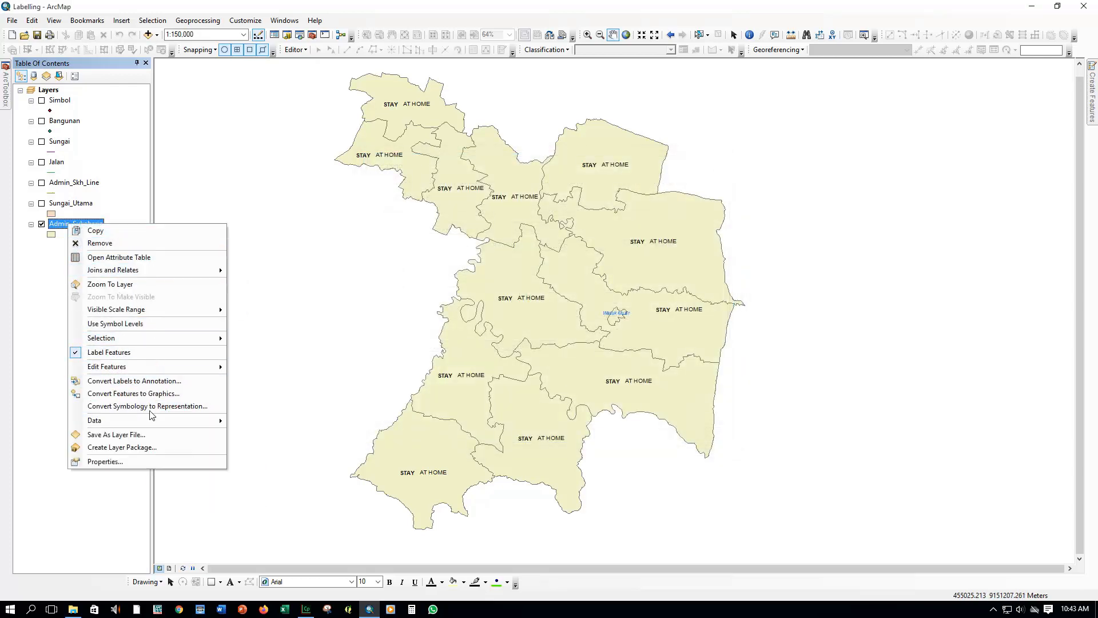
{"action": "mouse_move", "coordinate": [147, 420]}
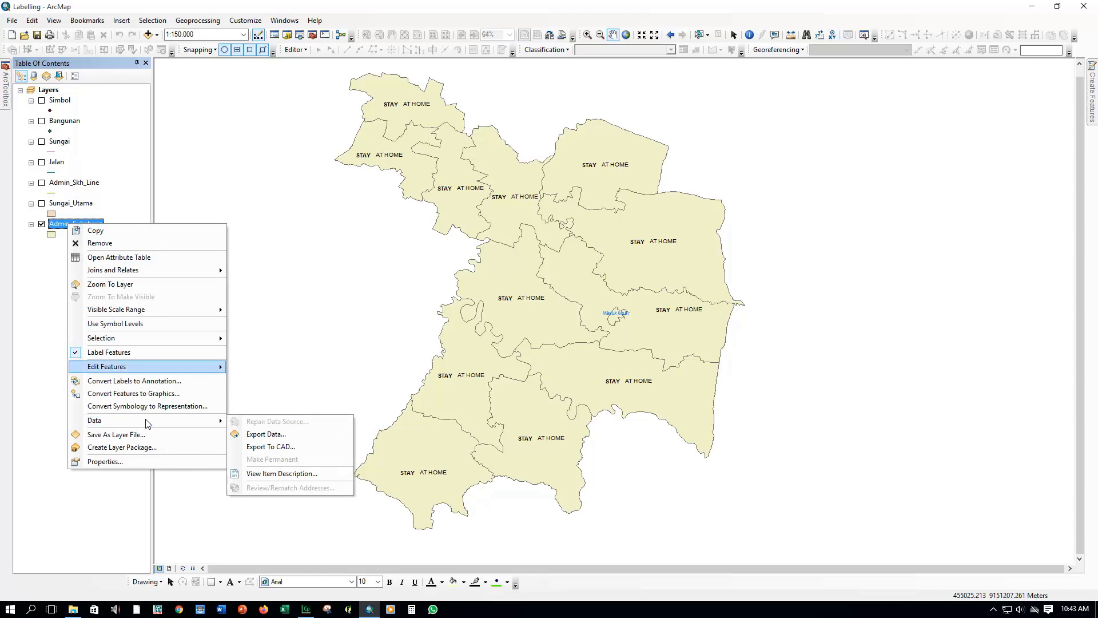
{"action": "left_click", "coordinate": [12, 284]}
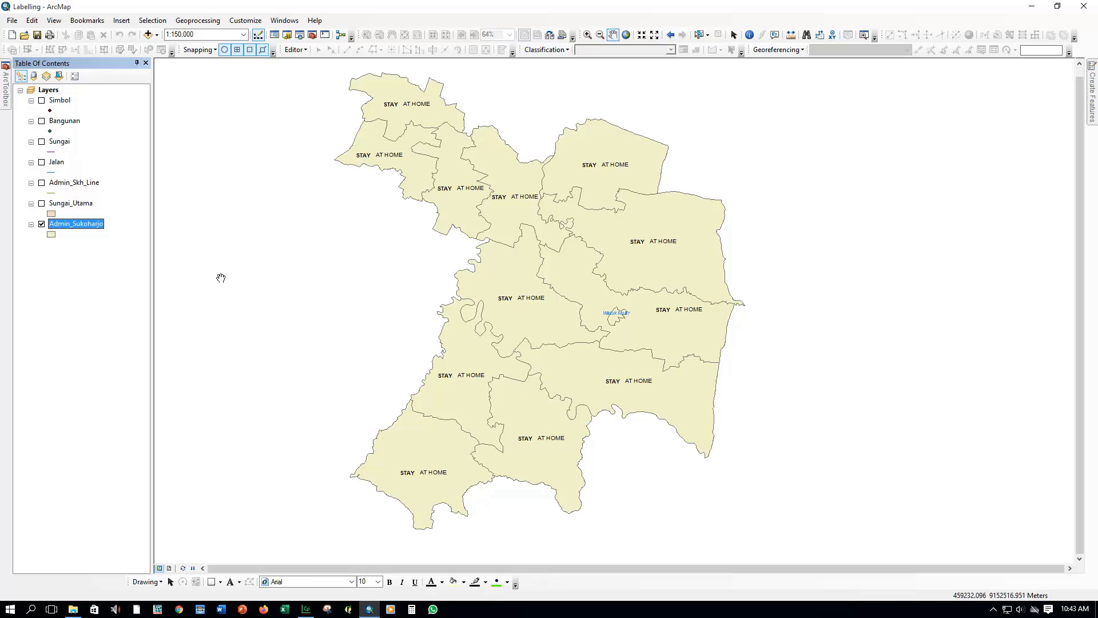
Export all features of Admin_Sukoharjo to a shapefile named SKH_SHP in the DEMO ATRIBUT + LABEL folder and add it to the map.
{"action": "right_click", "coordinate": [67, 225]}
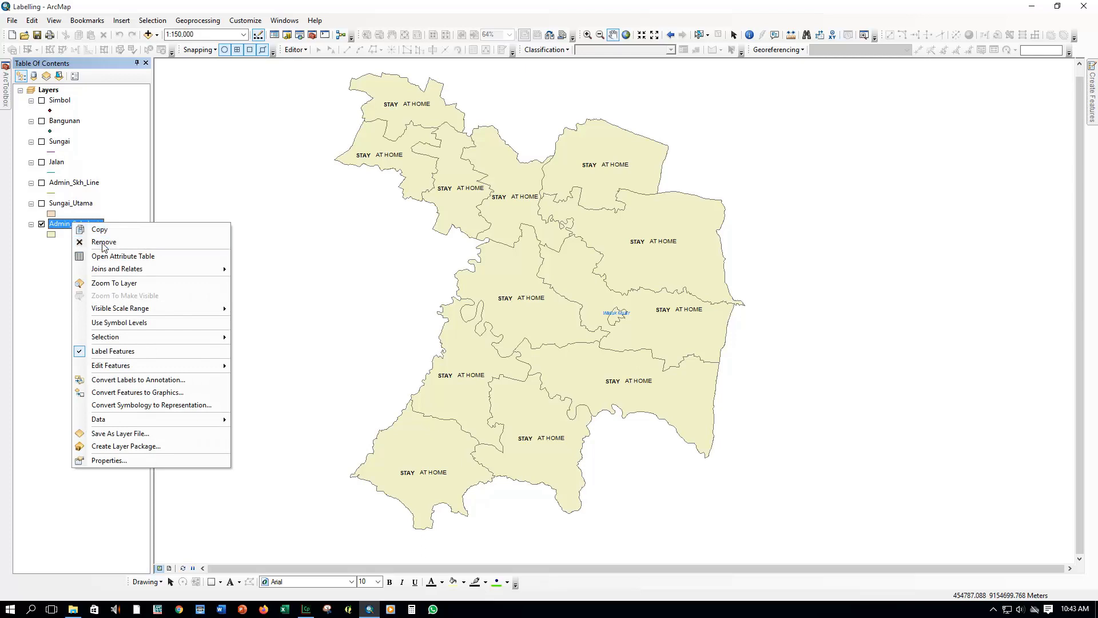
{"action": "mouse_move", "coordinate": [150, 427]}
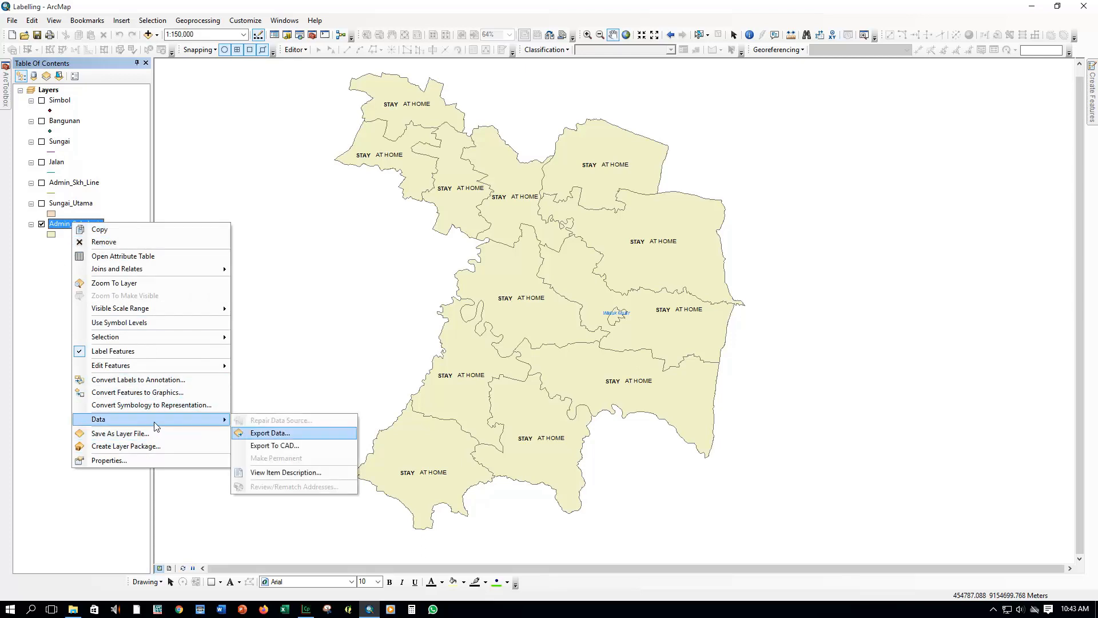
{"action": "left_click", "coordinate": [269, 431]}
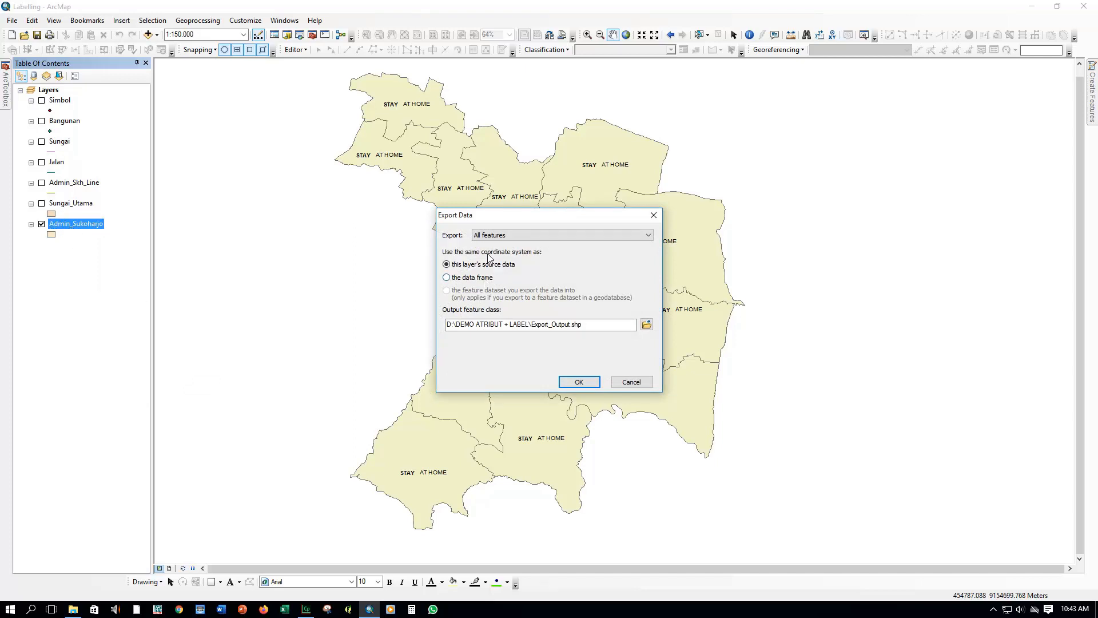
{"action": "left_click", "coordinate": [647, 324]}
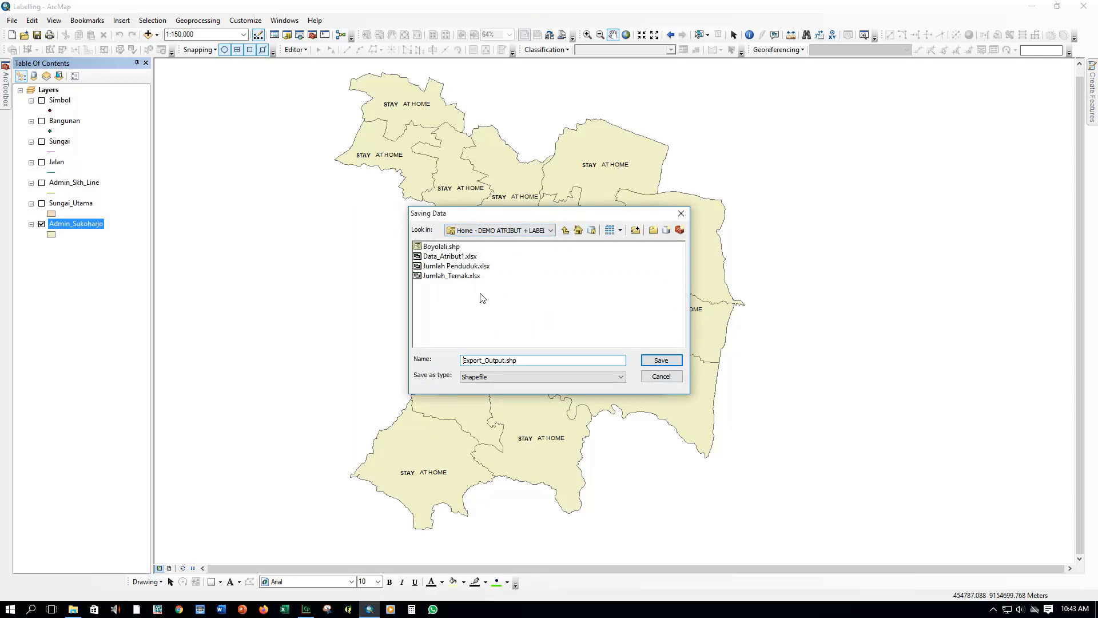
{"action": "left_click", "coordinate": [543, 232]}
{"action": "left_click", "coordinate": [505, 360]}
{"action": "left_click_drag", "start_coordinate": [506, 360], "coordinate": [415, 361]}
{"action": "type", "text": "SKH_SHP"}
{"action": "left_click", "coordinate": [661, 361]}
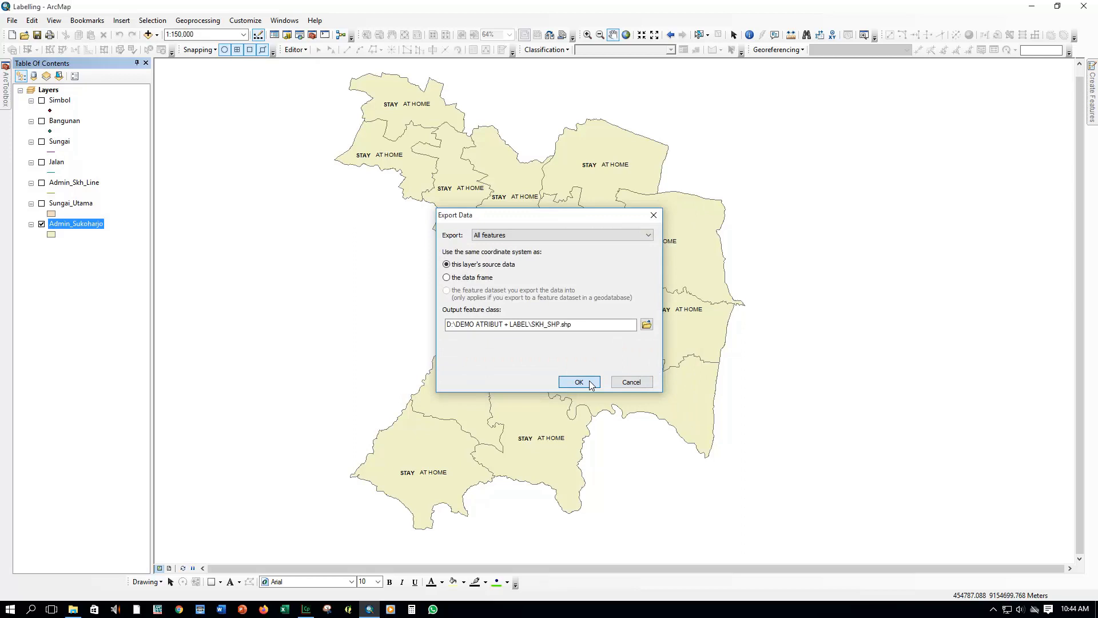
{"action": "left_click", "coordinate": [591, 383]}
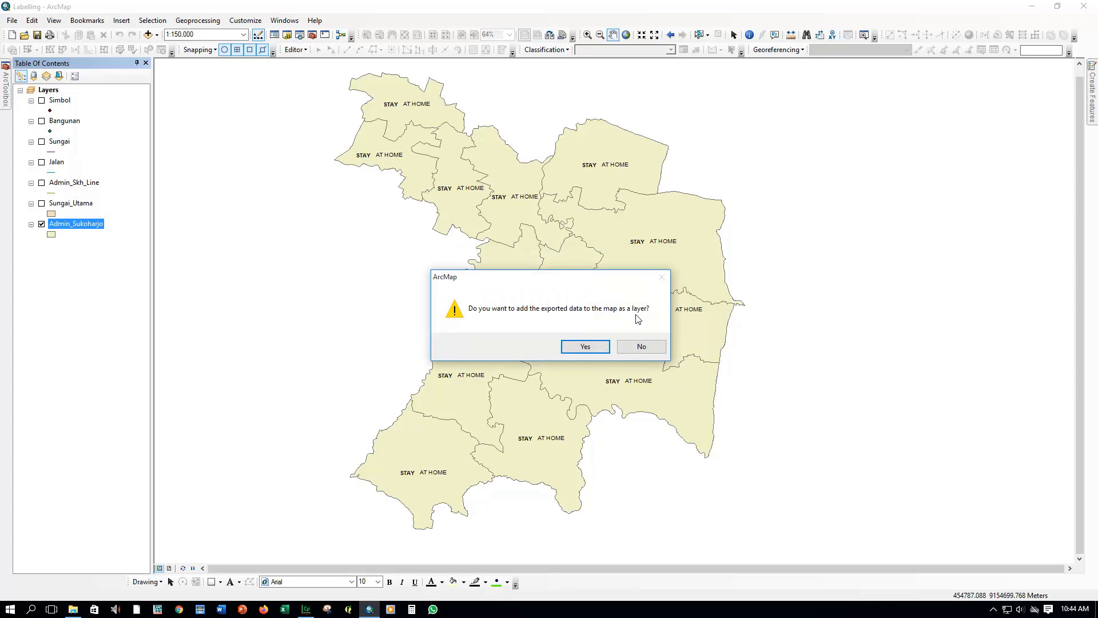
{"action": "left_click", "coordinate": [585, 346]}
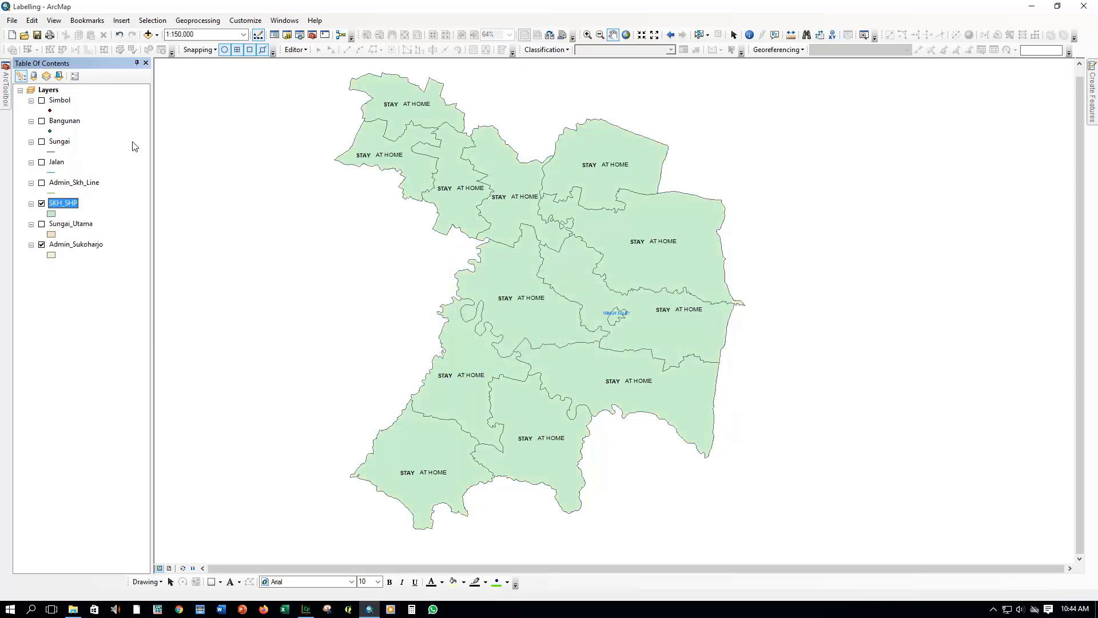
Remove every layer except SKH_SHP from the map.
{"action": "left_click", "coordinate": [59, 101]}
{"action": "left_click", "coordinate": [63, 102]}
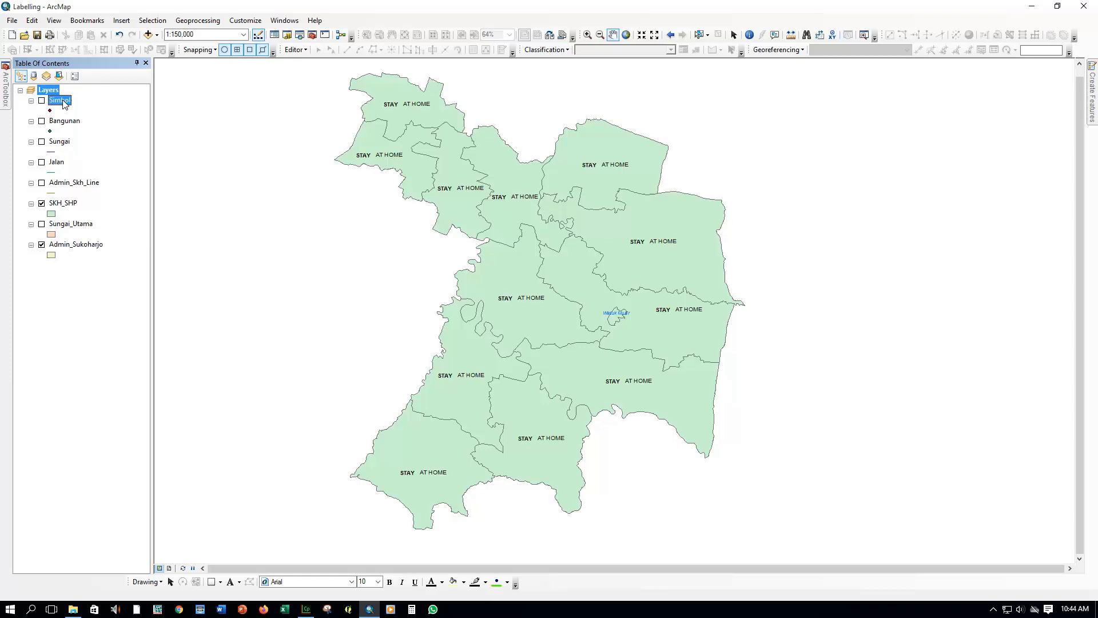
{"action": "left_click", "coordinate": [73, 244], "text": "shift"}
{"action": "left_click", "coordinate": [63, 207], "text": "ctrl"}
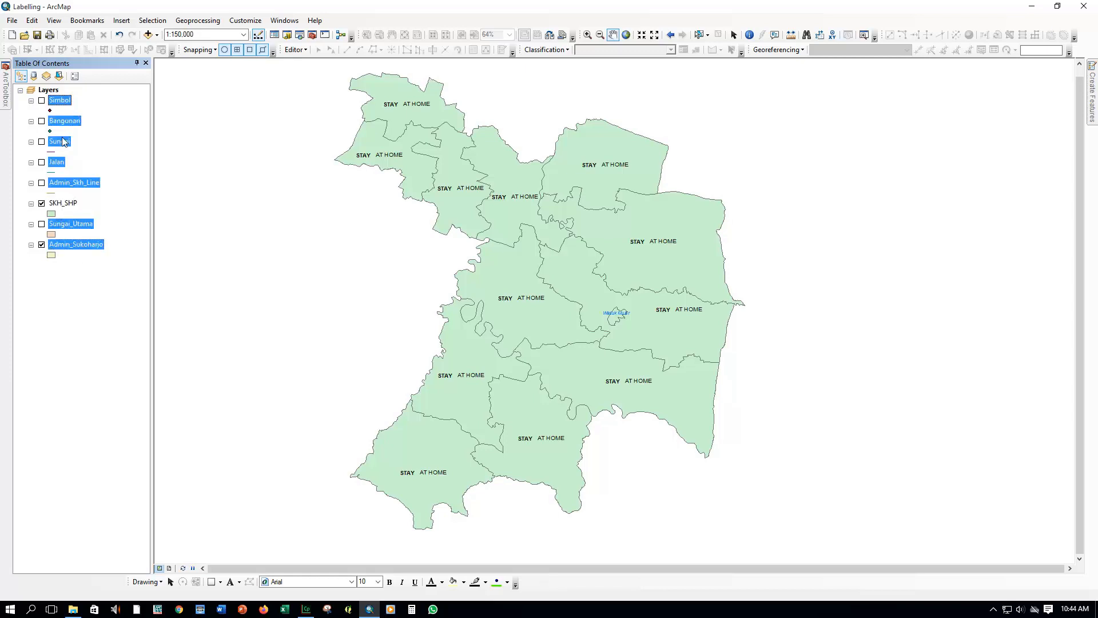
{"action": "right_click", "coordinate": [54, 100]}
{"action": "left_click", "coordinate": [76, 116]}
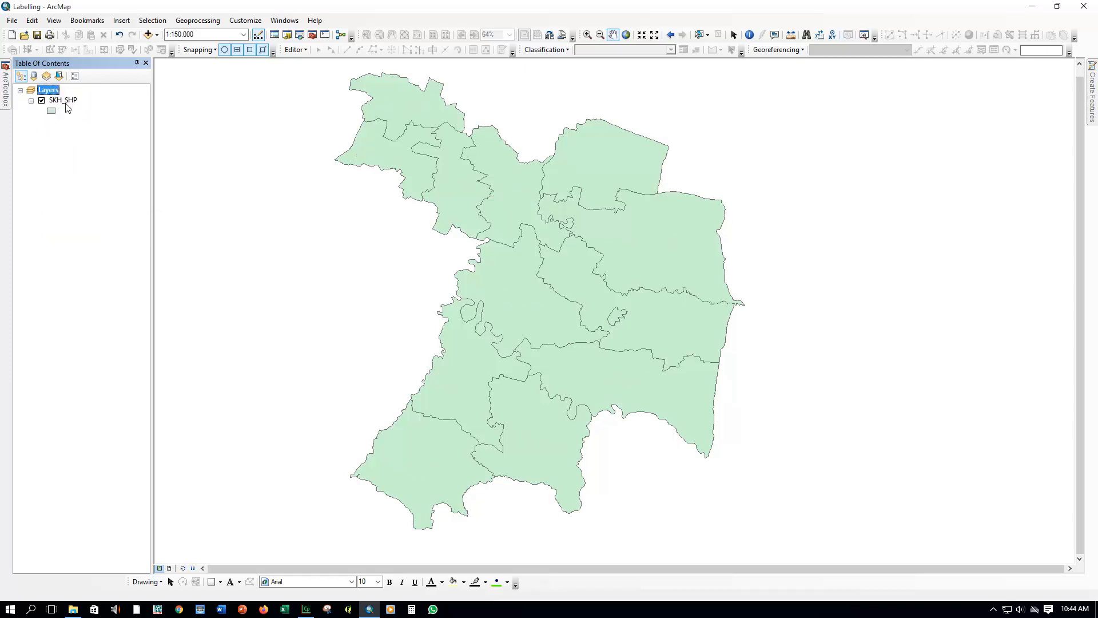
List the layers by source and check the attribute table of SKH_SHP.
{"action": "left_click", "coordinate": [62, 100]}
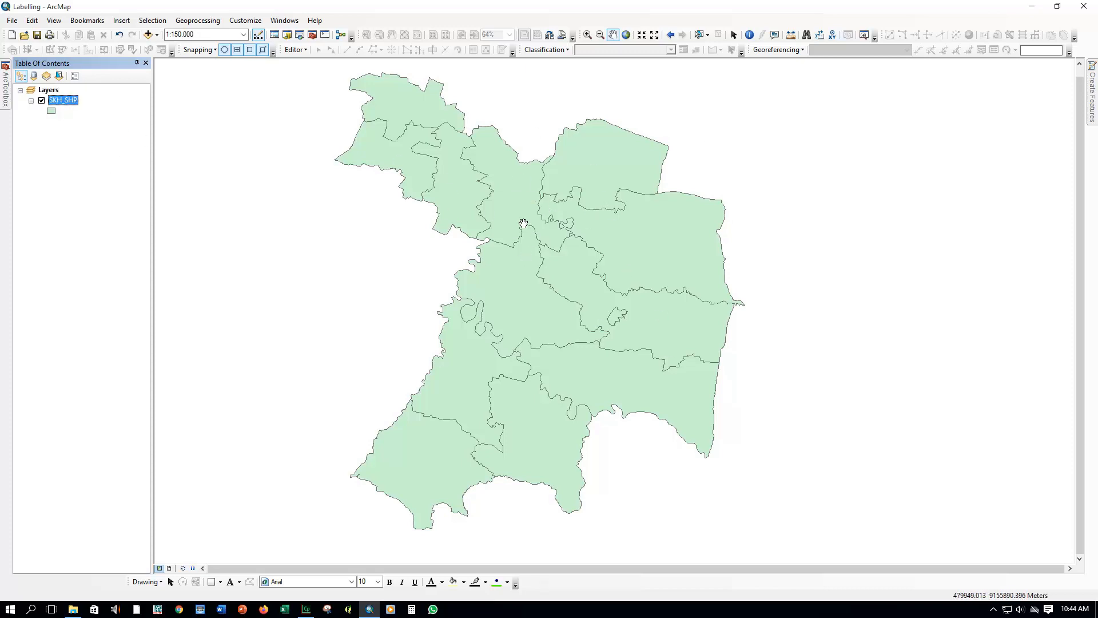
{"action": "left_click", "coordinate": [34, 76]}
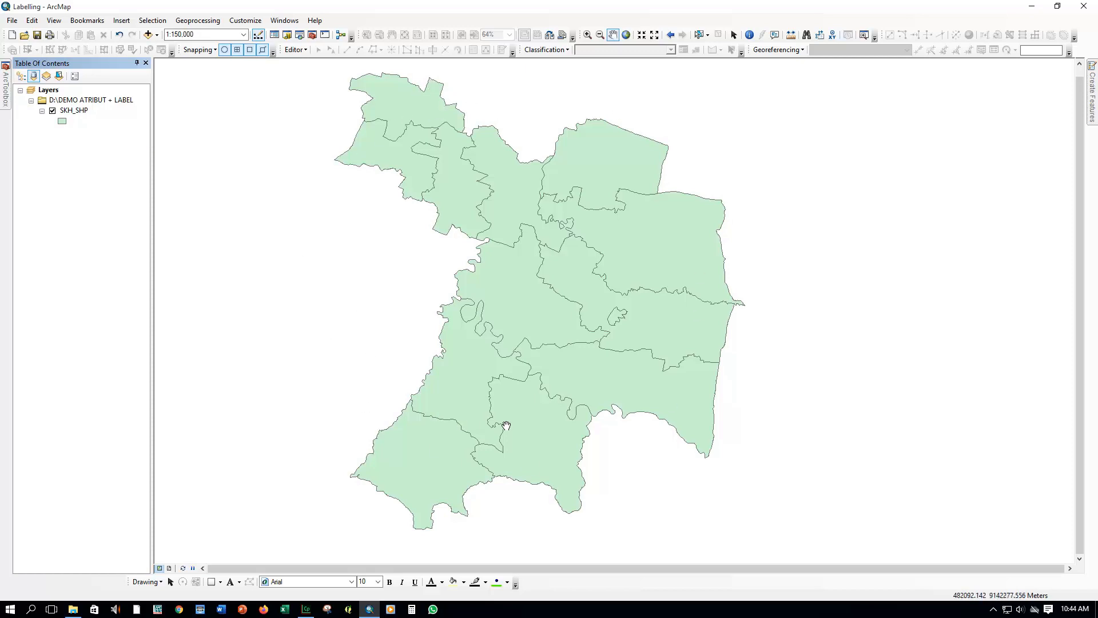
{"action": "left_click", "coordinate": [64, 112]}
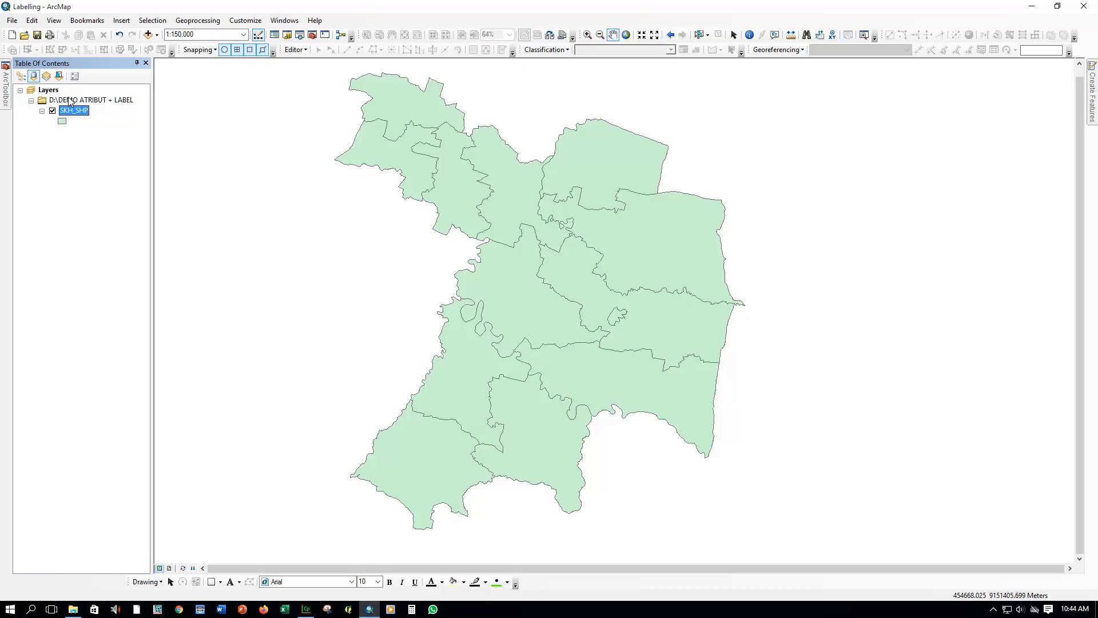
{"action": "right_click", "coordinate": [80, 116]}
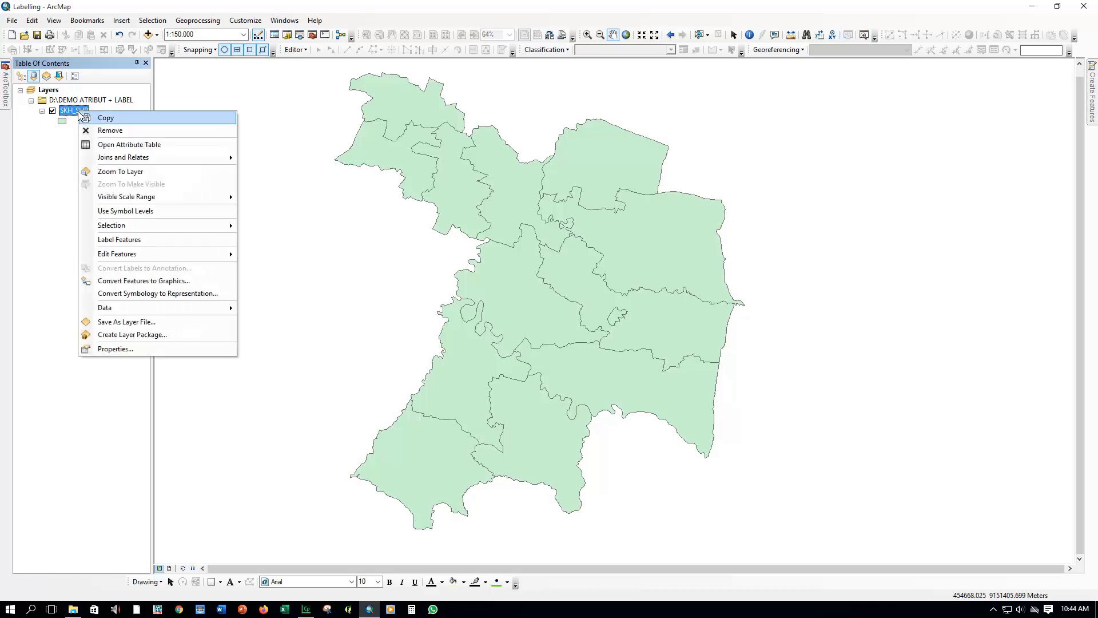
{"action": "left_click", "coordinate": [127, 146]}
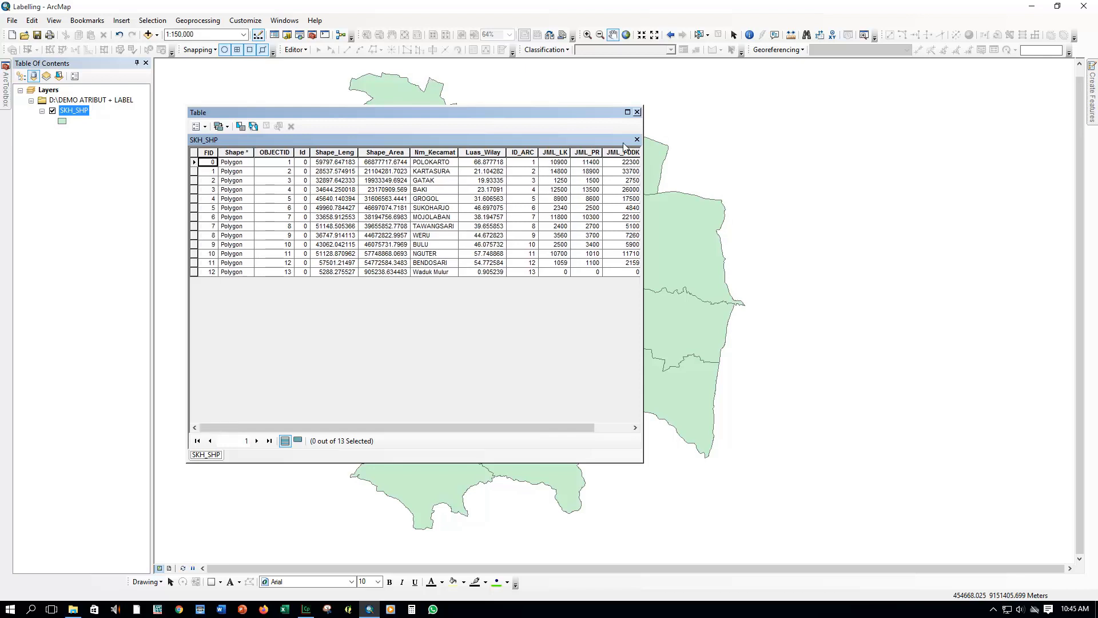
{"action": "left_click", "coordinate": [637, 112]}
Turn on labels for the SKH_SHP layer, using Nm_Kecamat as the label field.
{"action": "right_click", "coordinate": [70, 116]}
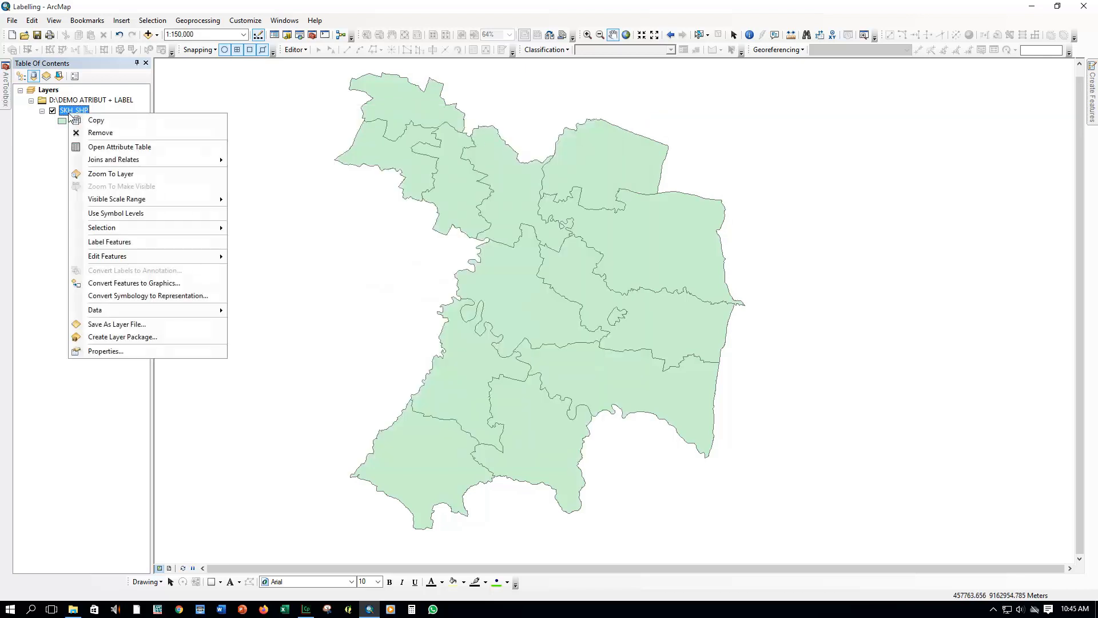
{"action": "left_click", "coordinate": [115, 351]}
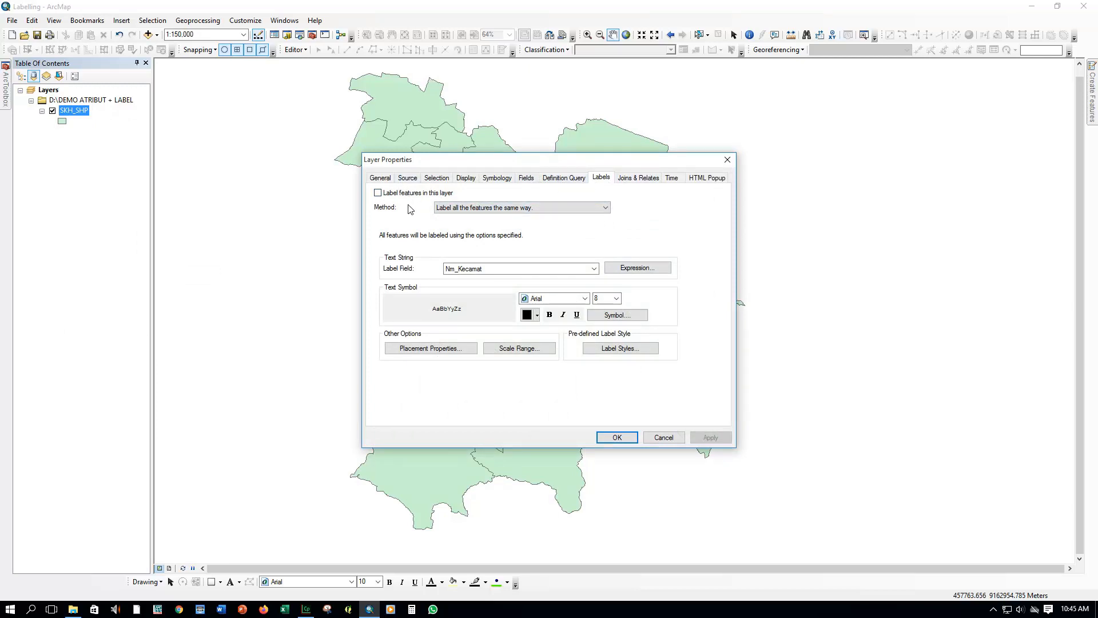
{"action": "left_click", "coordinate": [378, 193]}
{"action": "left_click", "coordinate": [595, 269]}
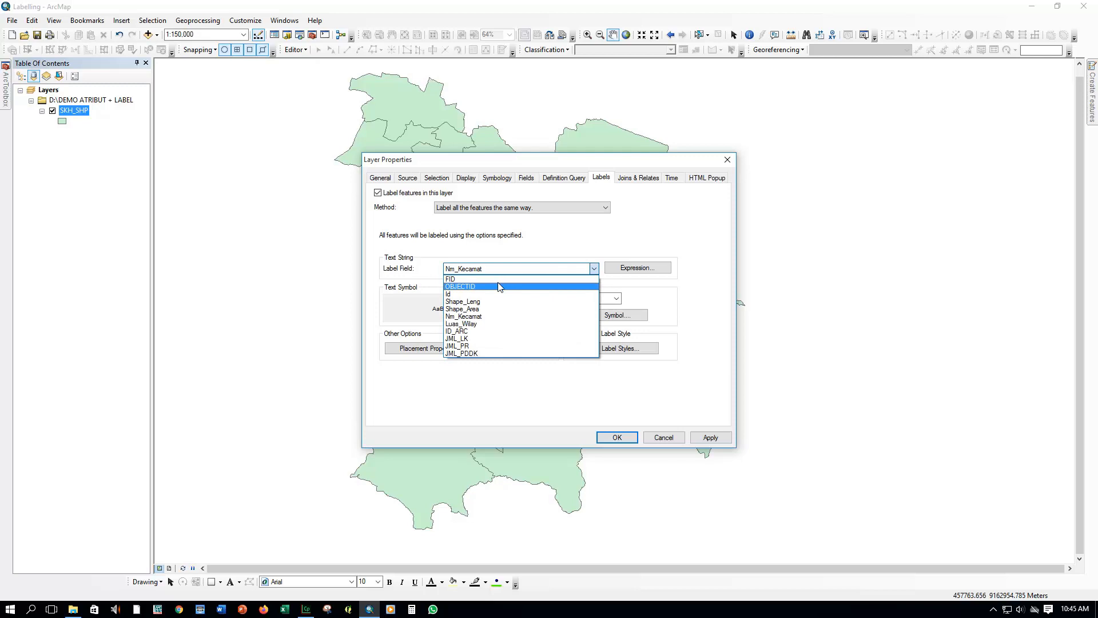
{"action": "left_click", "coordinate": [482, 316]}
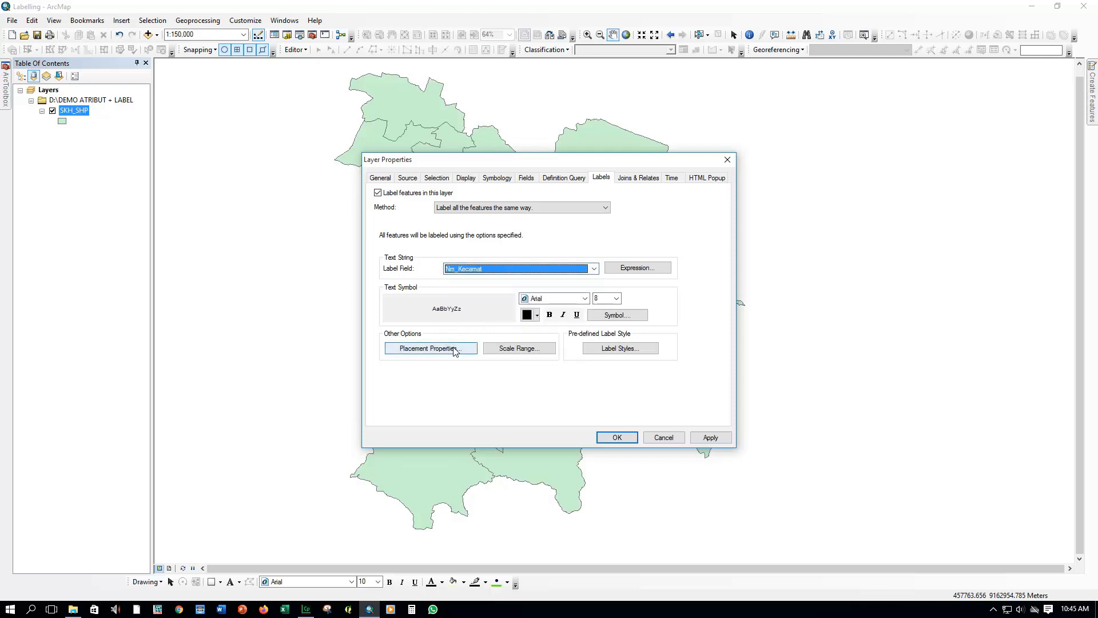
{"action": "left_click", "coordinate": [614, 441]}
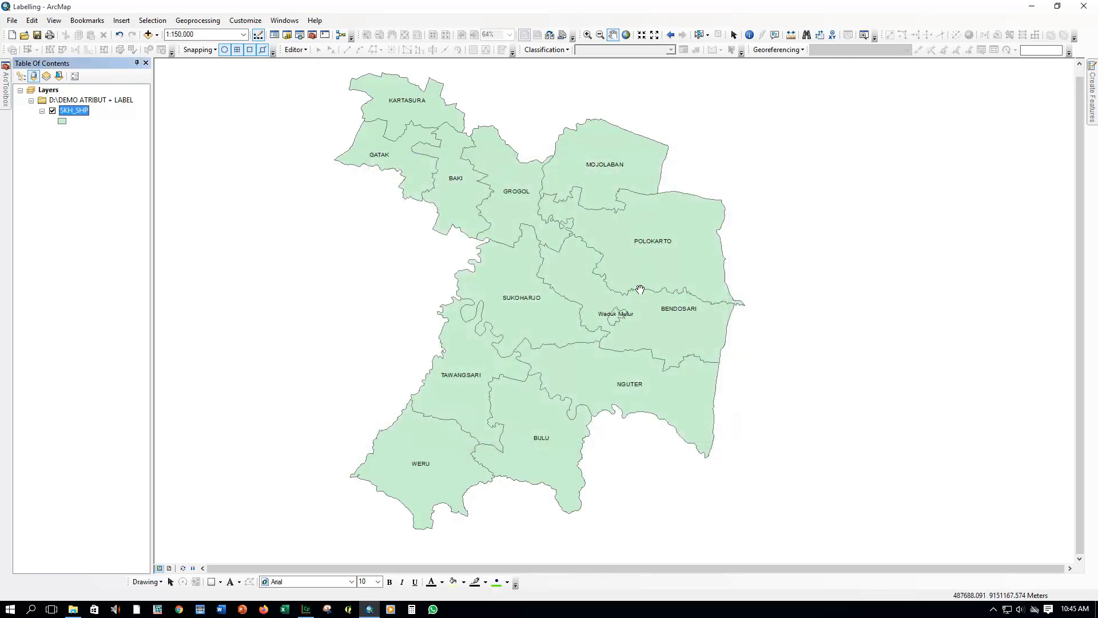
Compare the Nm_Kecamat values in the SKH_SHP attribute table with the labels on the map, and close the table.
{"action": "right_click", "coordinate": [79, 112]}
{"action": "left_click", "coordinate": [130, 144]}
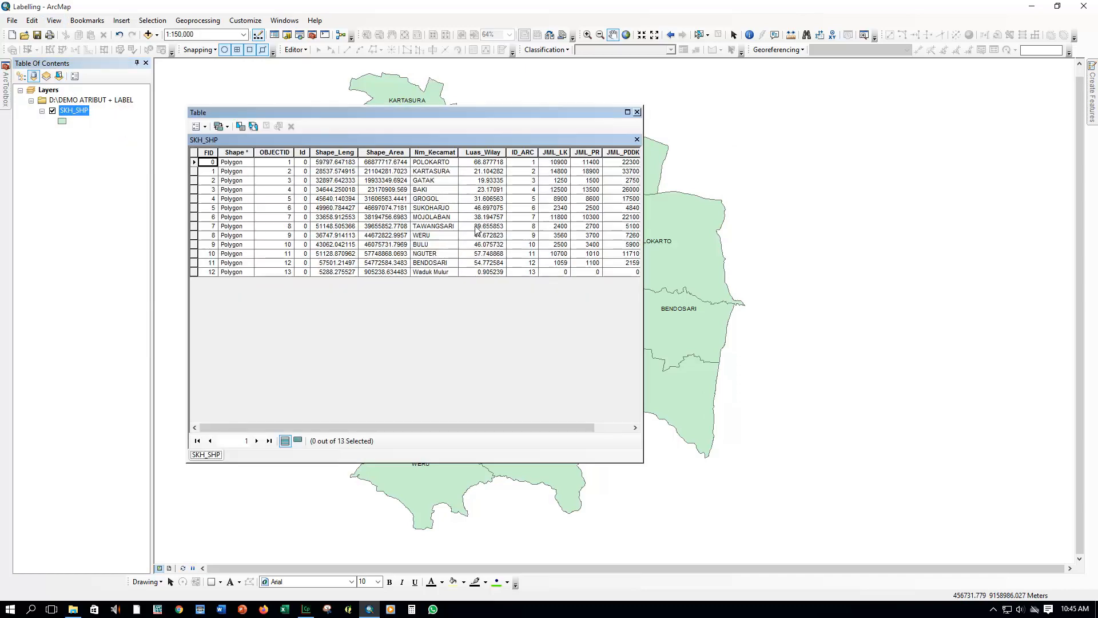
{"action": "left_click", "coordinate": [429, 151]}
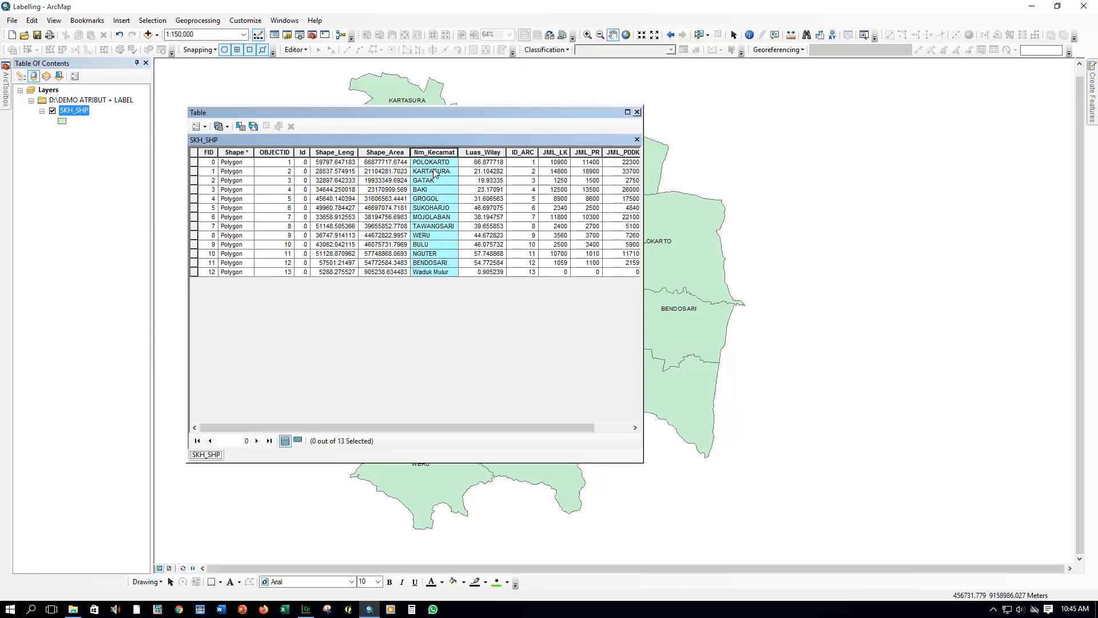
{"action": "left_click", "coordinate": [426, 162]}
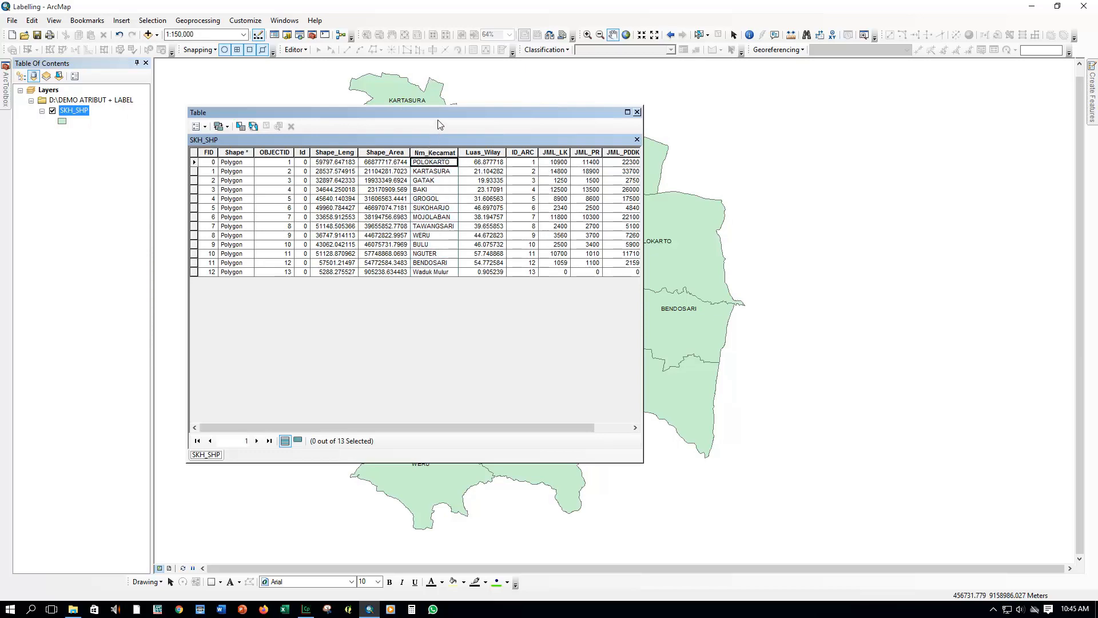
{"action": "left_click_drag", "start_coordinate": [540, 112], "coordinate": [943, 171]}
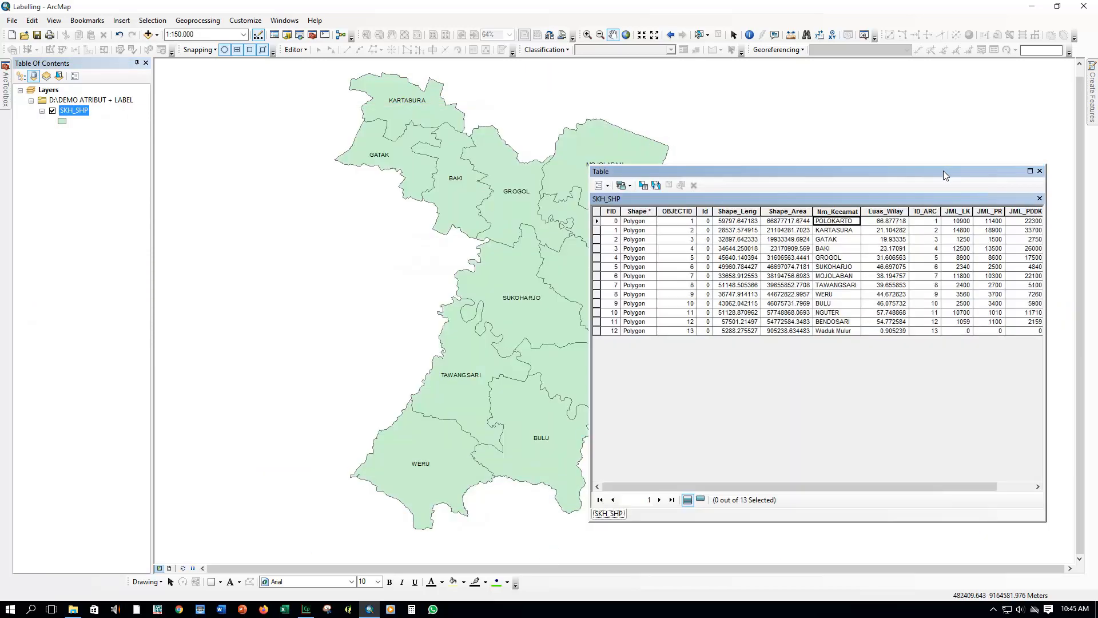
{"action": "left_click_drag", "start_coordinate": [534, 293], "coordinate": [408, 274]}
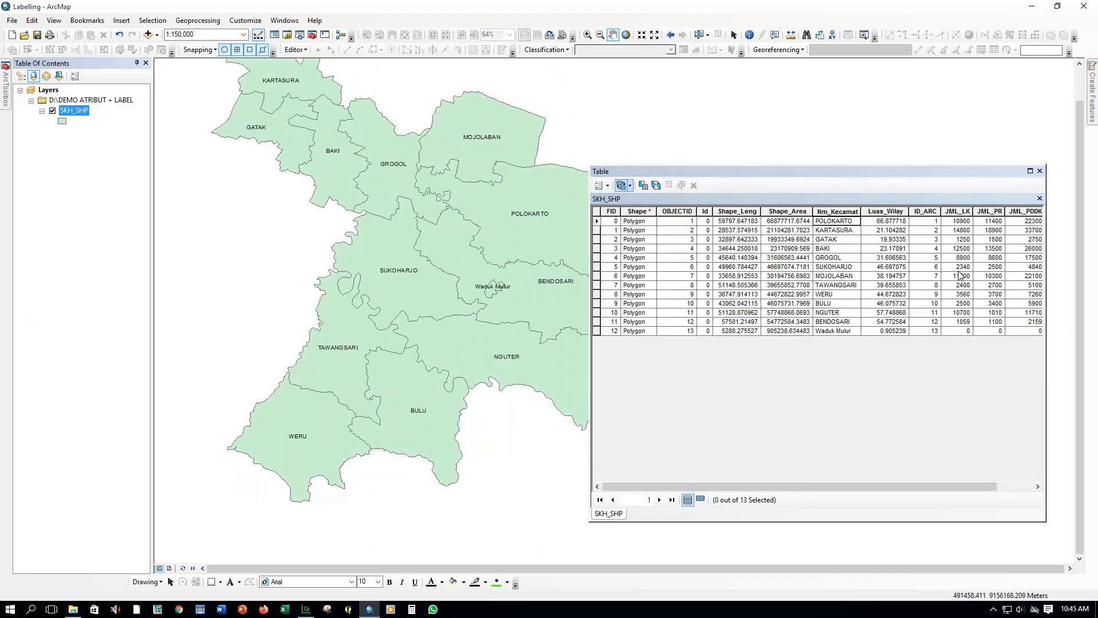
{"action": "left_click_drag", "start_coordinate": [508, 151], "coordinate": [557, 198]}
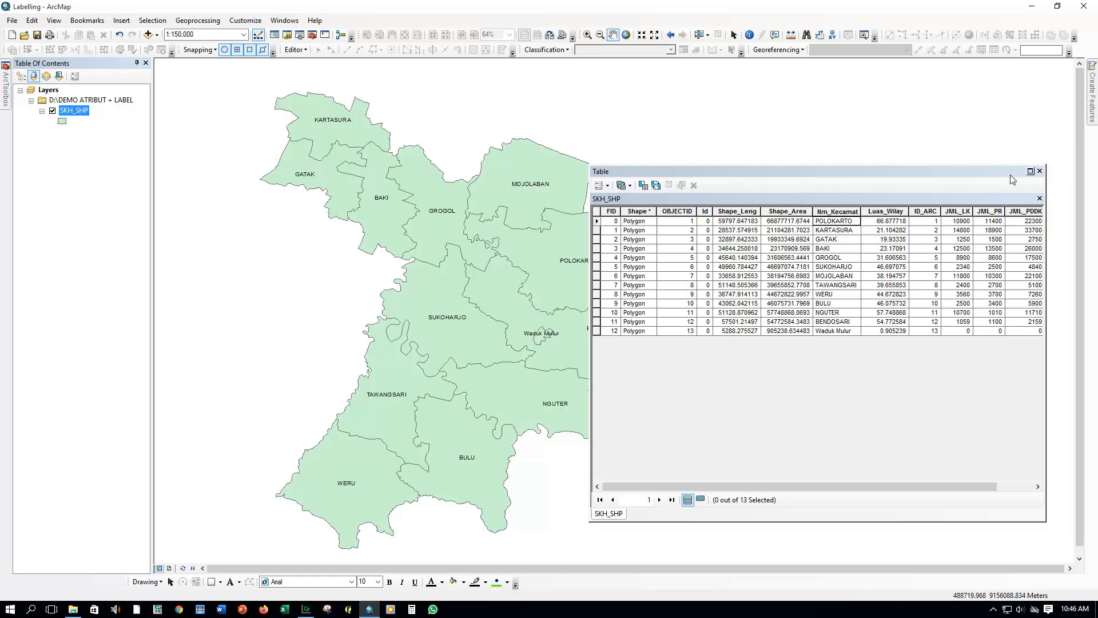
{"action": "left_click", "coordinate": [1039, 171]}
Write the SKH_SHP label expression as "KECAMATAN"&VBNEWLINE&[Nm_Kecamat] to put the word KECAMATAN on a line above each district name.
{"action": "right_click", "coordinate": [73, 111]}
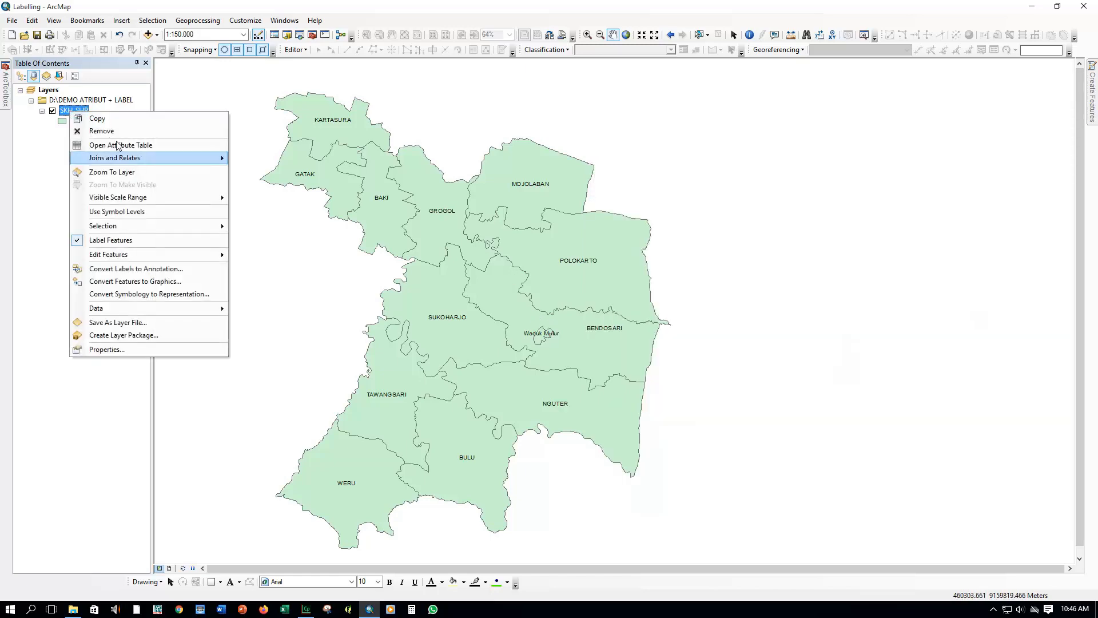
{"action": "left_click", "coordinate": [150, 349]}
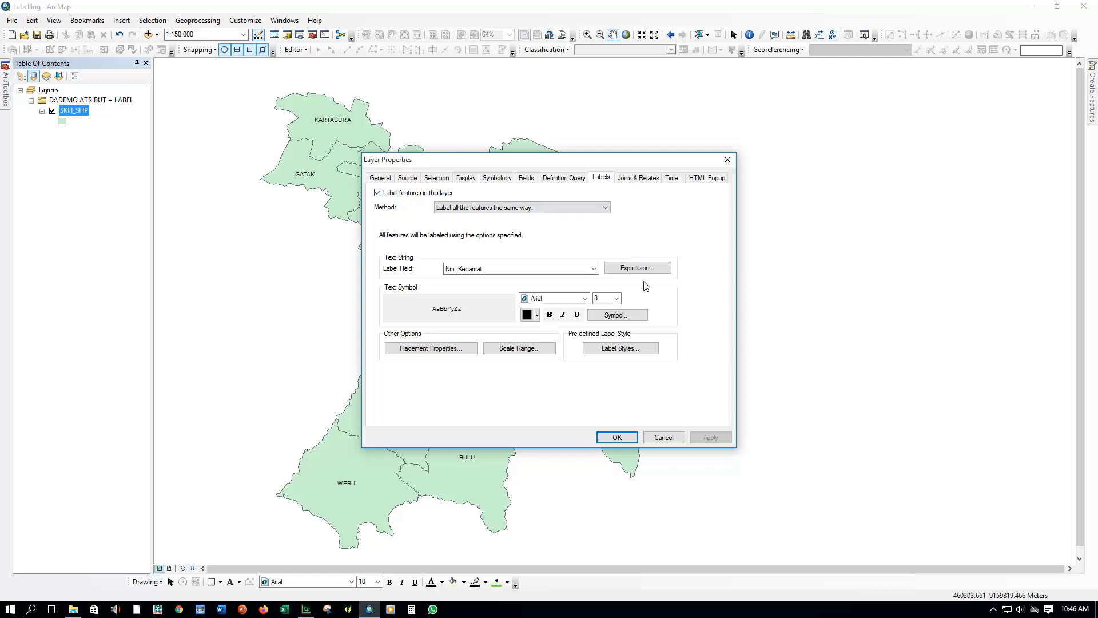
{"action": "left_click_drag", "start_coordinate": [477, 163], "coordinate": [632, 166]}
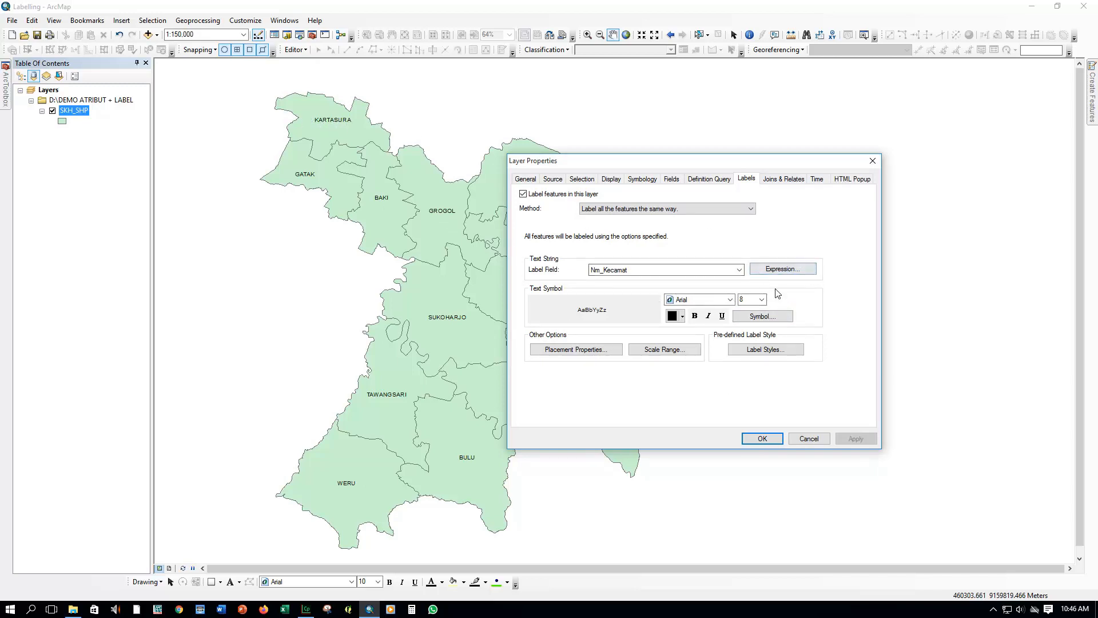
{"action": "left_click", "coordinate": [783, 269]}
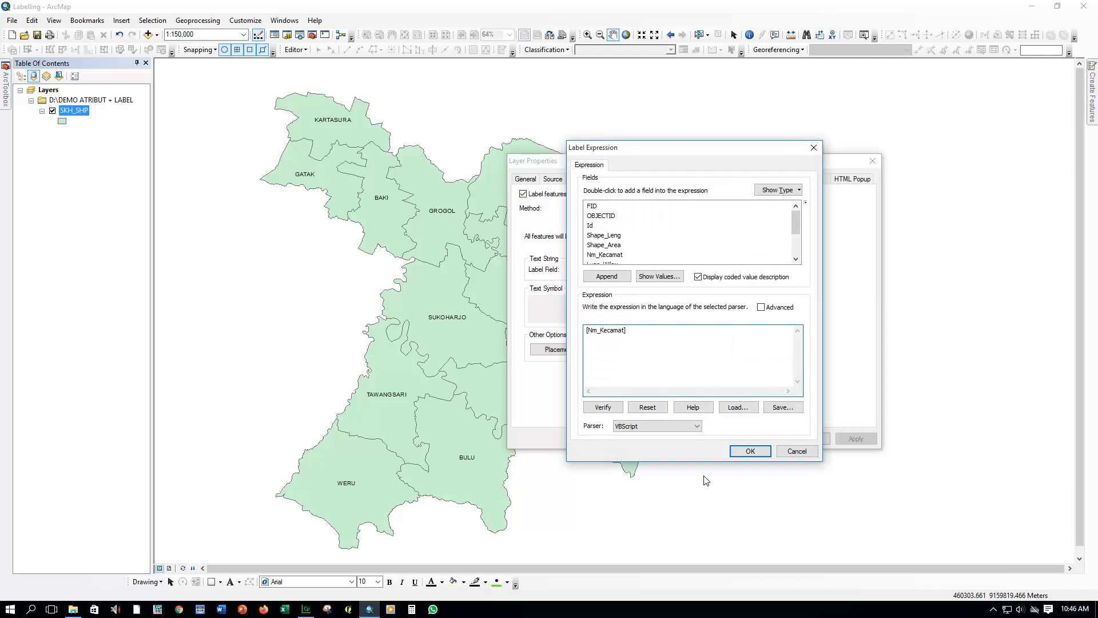
{"action": "type", "text": "K"}
{"action": "key", "text": "BackSpace"}
{"action": "type", "text": "\"KECAMT"}
{"action": "key", "text": "BackSpace"}
{"action": "type", "text": "ATAB"}
{"action": "key", "text": "BackSpace"}
{"action": "type", "text": "N\"&VBNEWLINE&"}
Verify the label expression, apply it to the SKH_SHP layer and inspect the two-line labels on the map.
{"action": "left_click", "coordinate": [606, 409]}
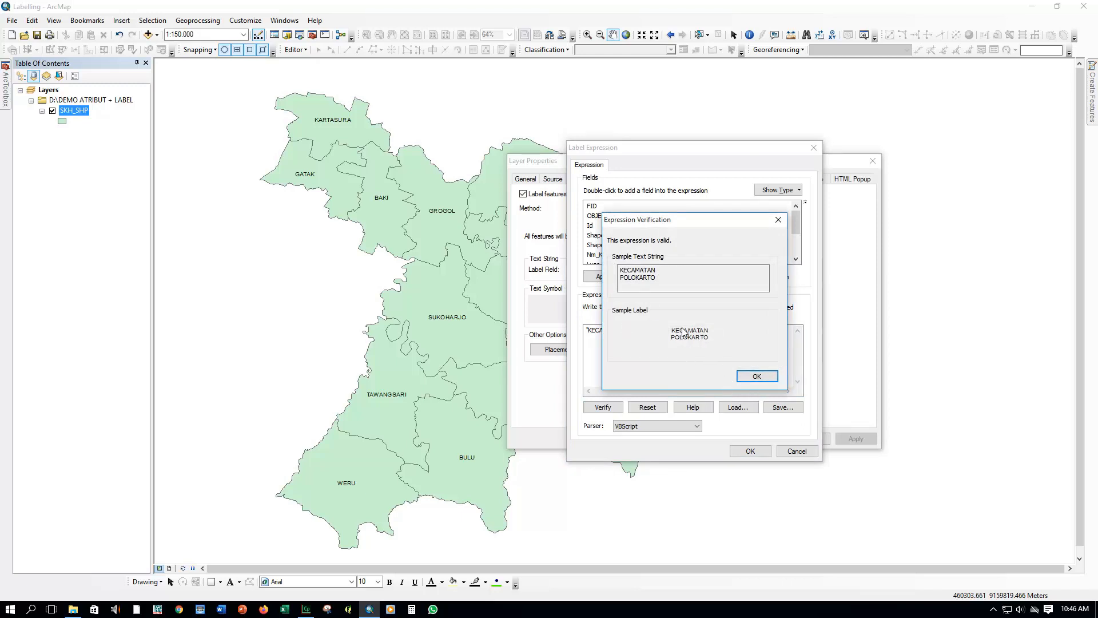
{"action": "left_click", "coordinate": [757, 377]}
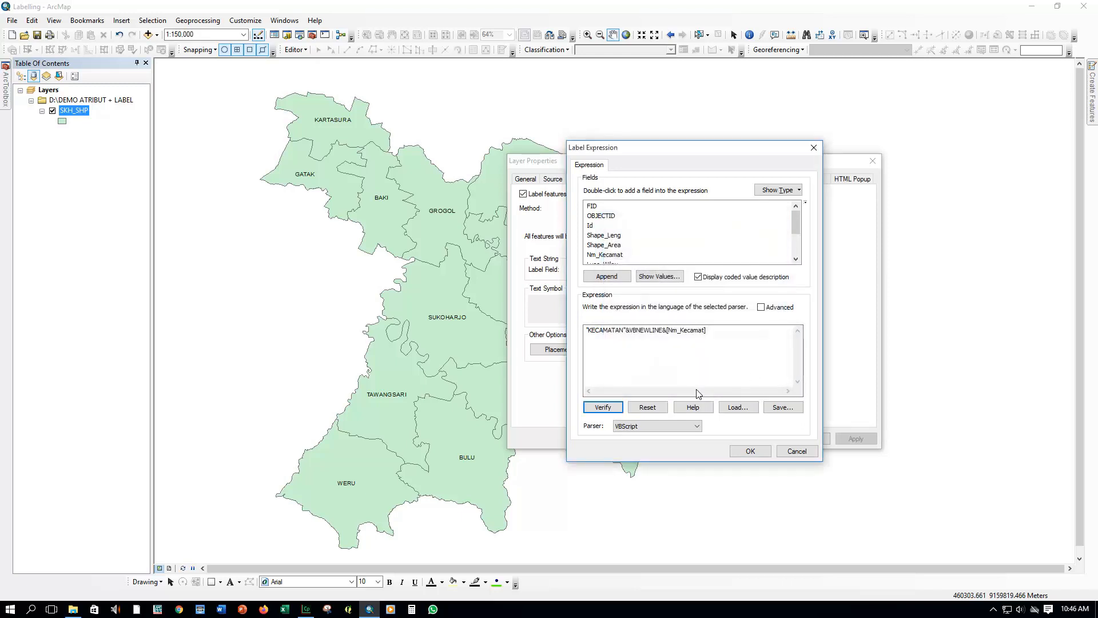
{"action": "left_click", "coordinate": [750, 451]}
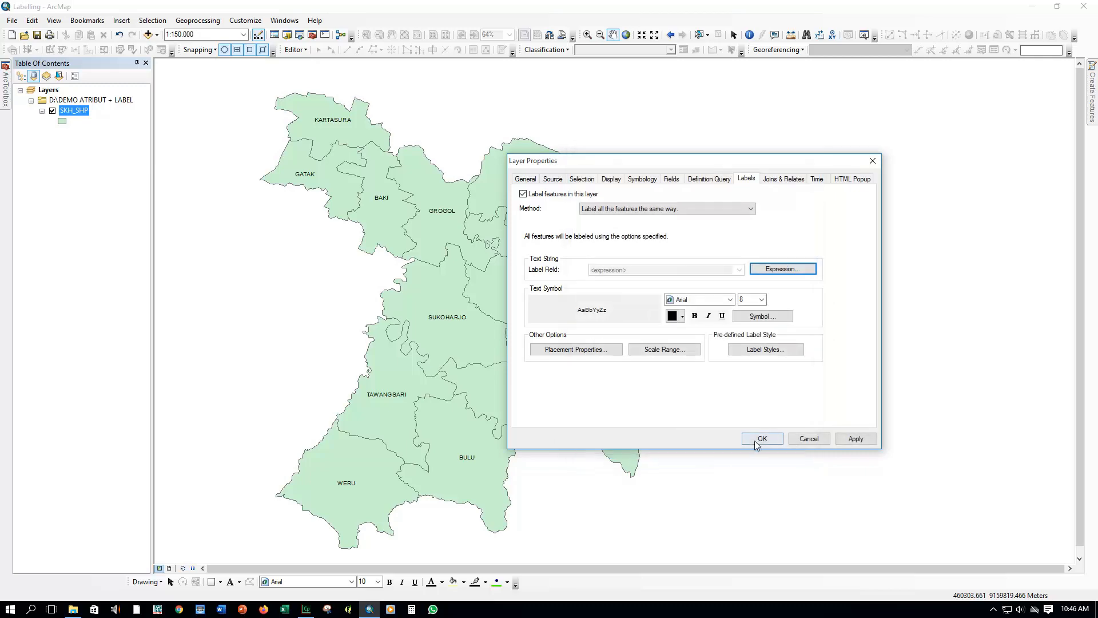
{"action": "left_click", "coordinate": [763, 439]}
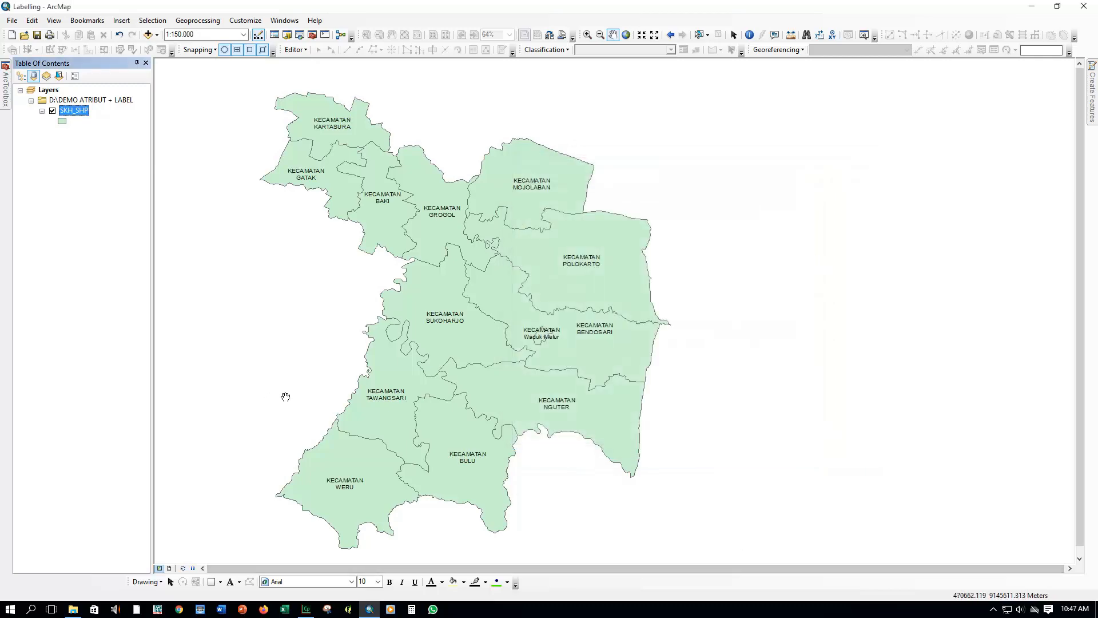
{"action": "scroll", "coordinate": [492, 400], "scroll_direction": "up", "scroll_amount": 3}
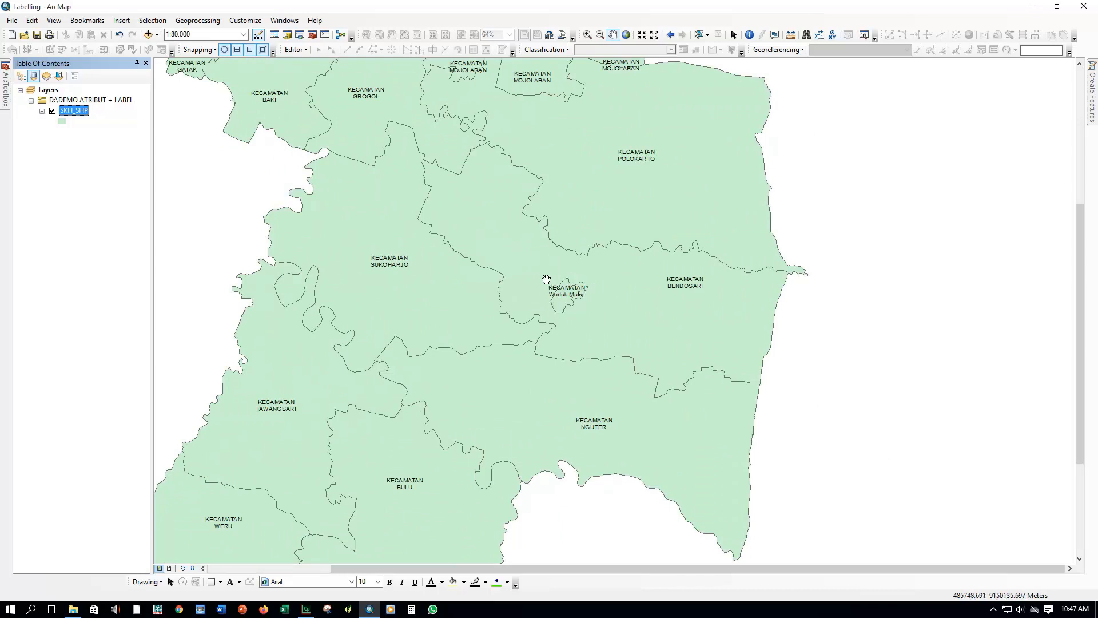
{"action": "scroll", "coordinate": [548, 289], "scroll_direction": "down", "scroll_amount": 3}
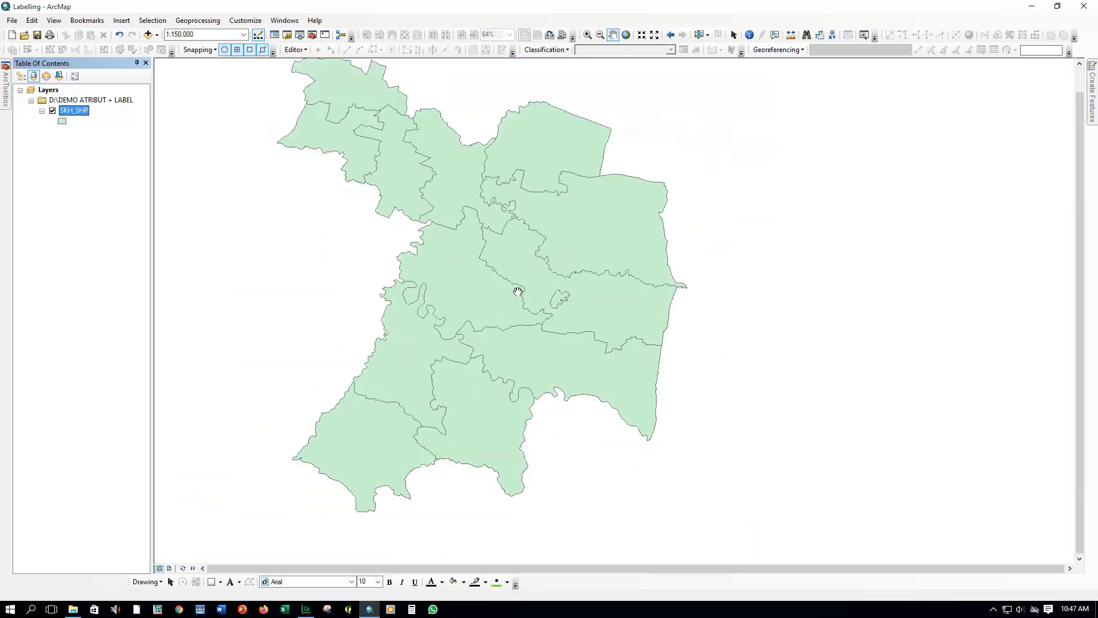
{"action": "left_click_drag", "start_coordinate": [503, 246], "coordinate": [563, 275]}
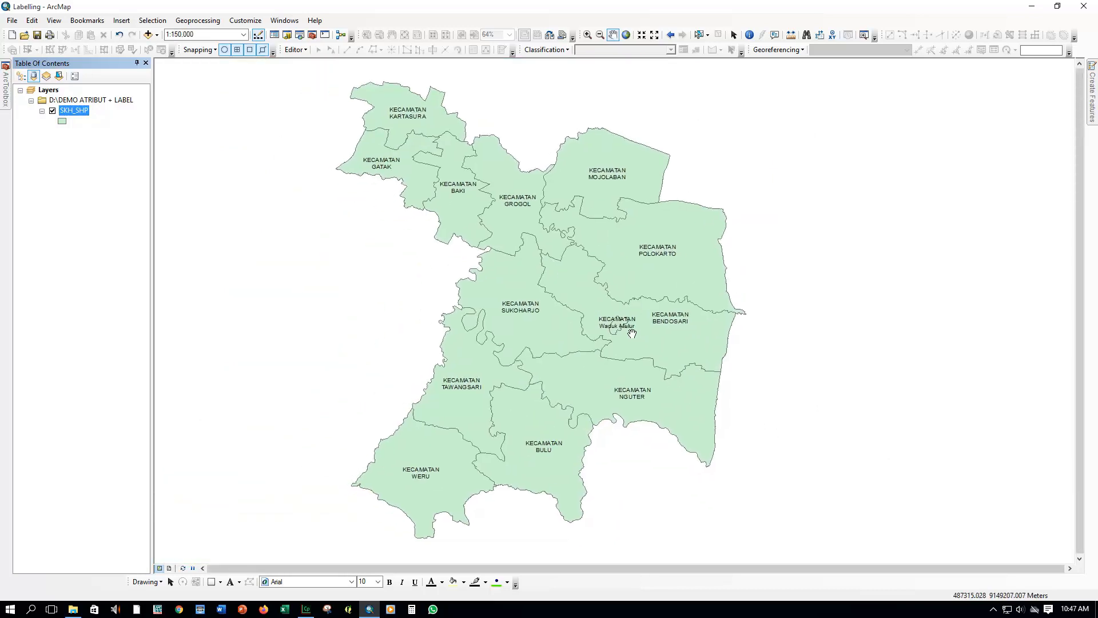
Change the SKH_SHP labelling method to "Define classes of features and label each class differently".
{"action": "right_click", "coordinate": [74, 110]}
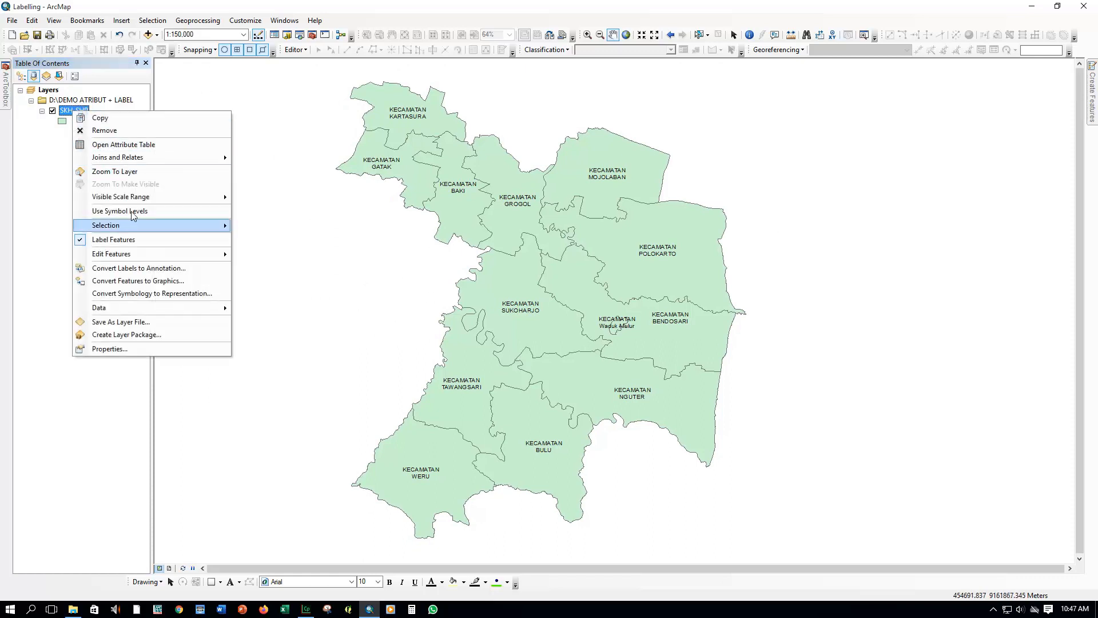
{"action": "left_click", "coordinate": [109, 348]}
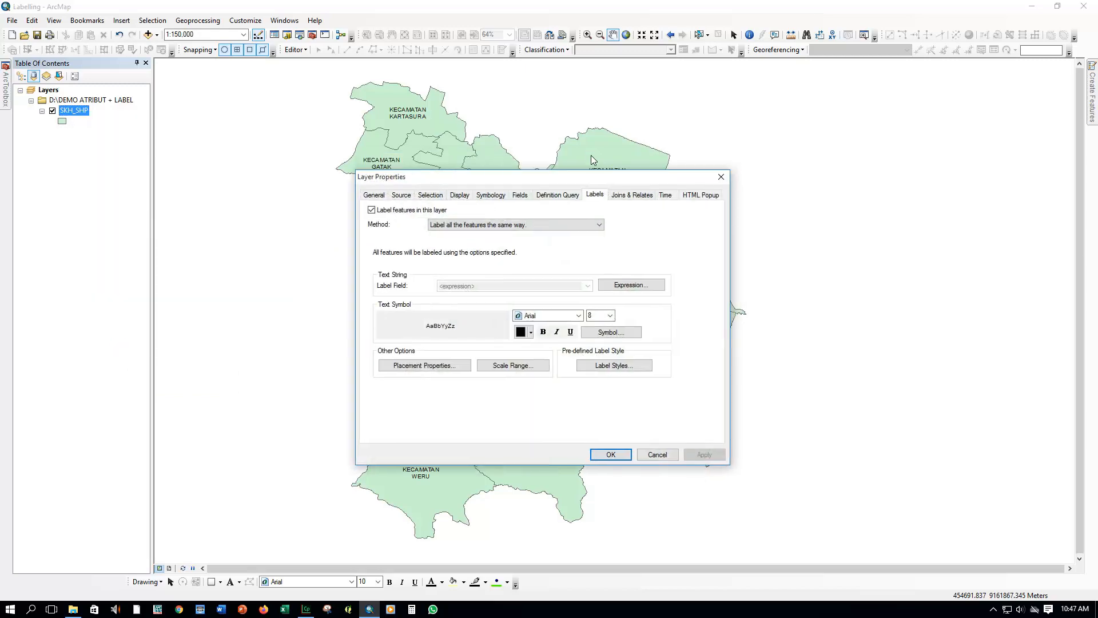
{"action": "left_click_drag", "start_coordinate": [592, 159], "coordinate": [799, 162]}
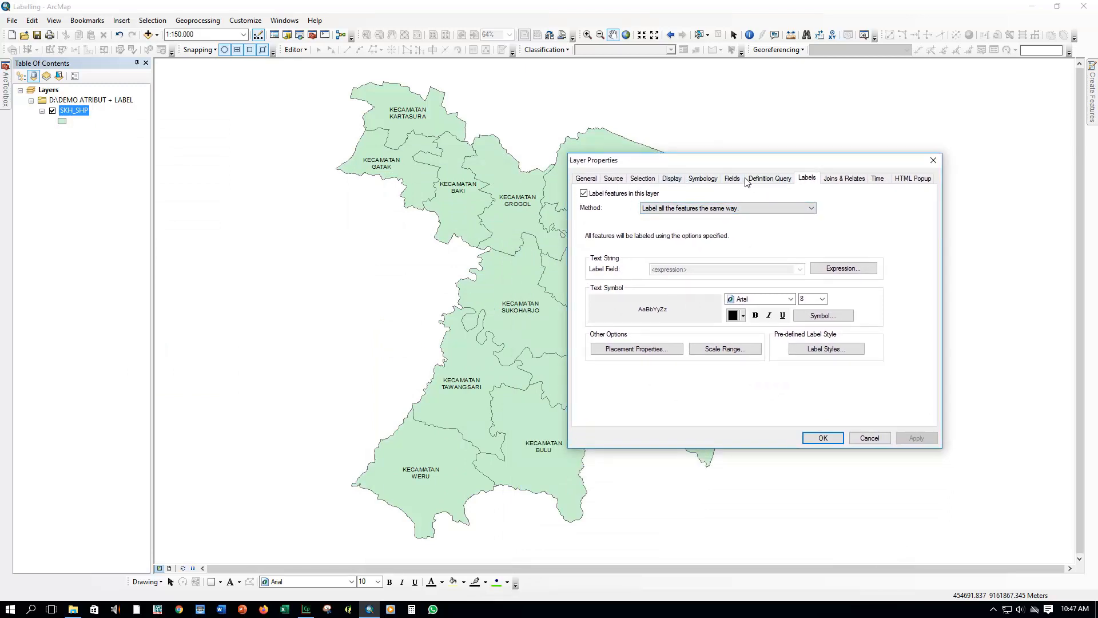
{"action": "left_click_drag", "start_coordinate": [727, 162], "coordinate": [766, 154]}
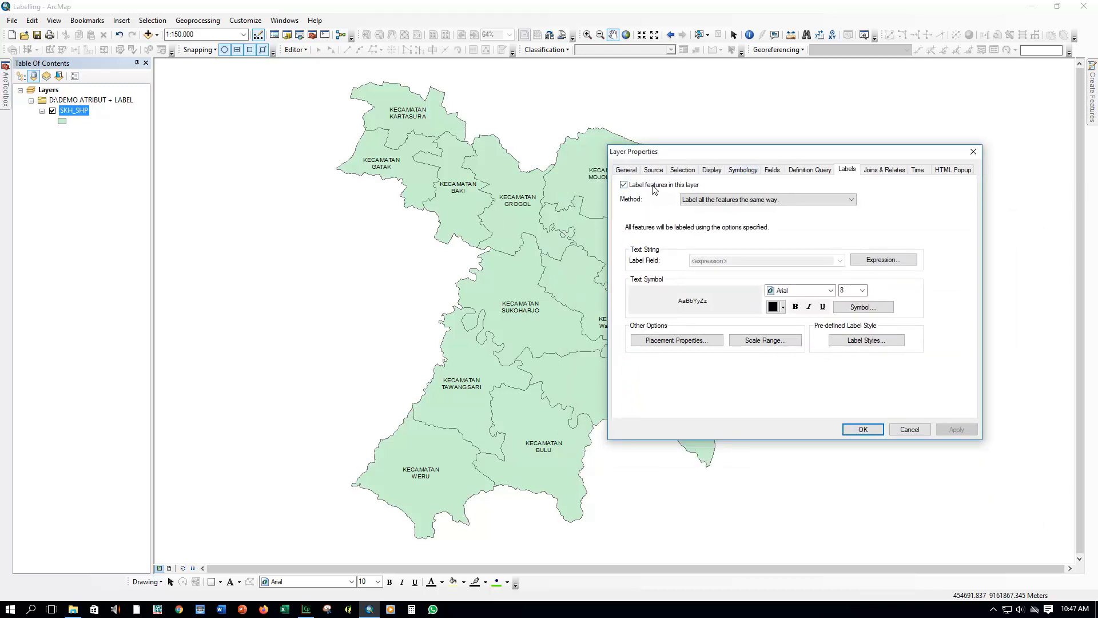
{"action": "left_click", "coordinate": [595, 151]}
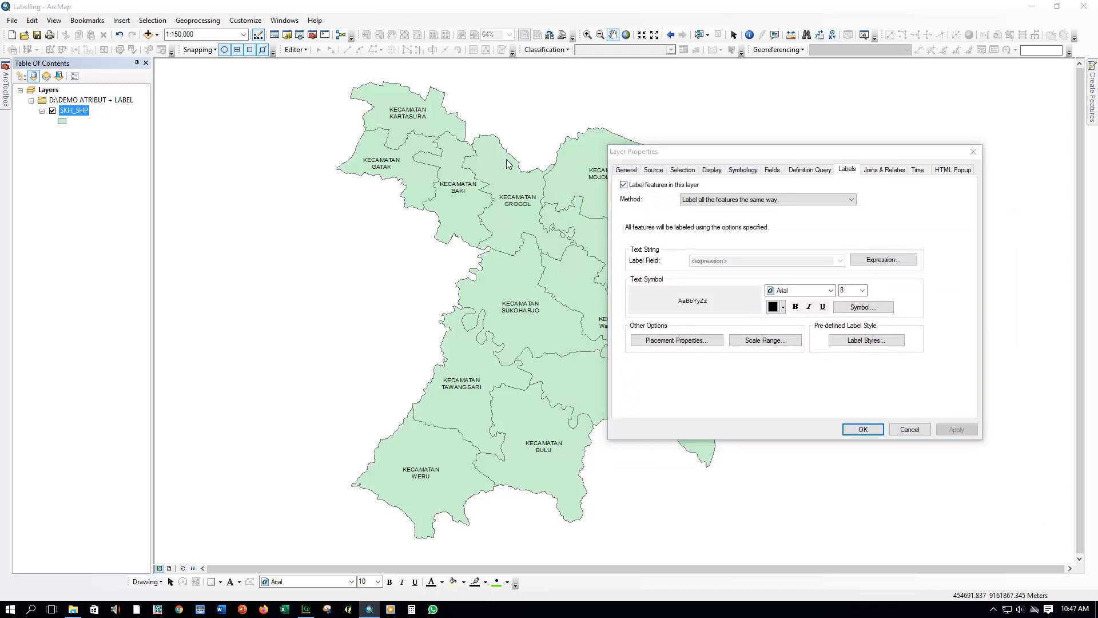
{"action": "left_click", "coordinate": [725, 259]}
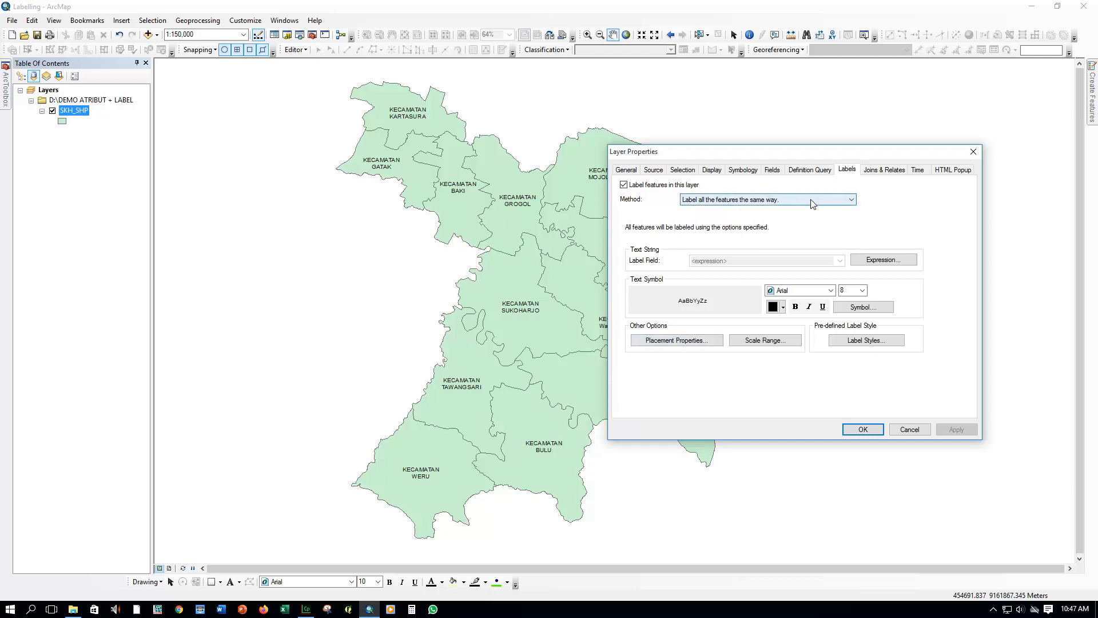
{"action": "left_click", "coordinate": [526, 262]}
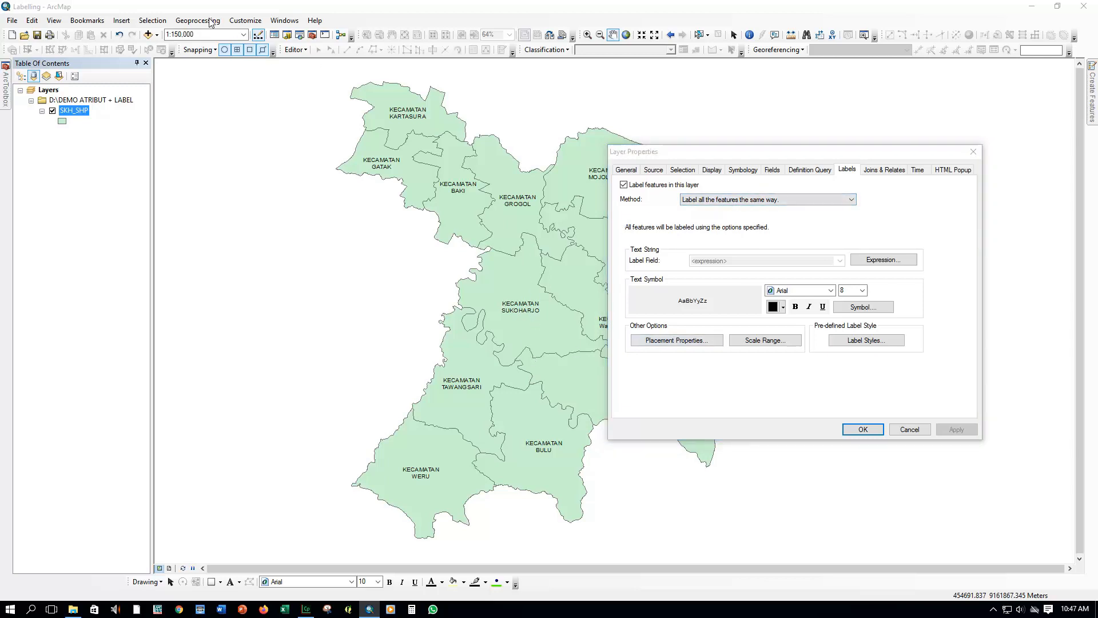
{"action": "left_click", "coordinate": [612, 35]}
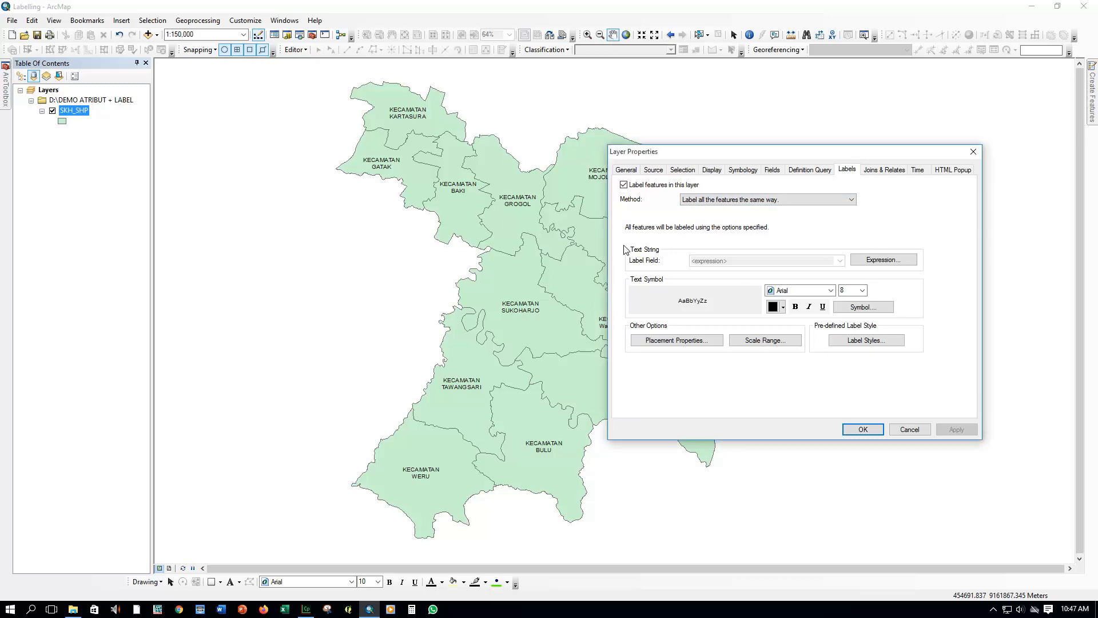
{"action": "left_click_drag", "start_coordinate": [804, 160], "coordinate": [936, 135]}
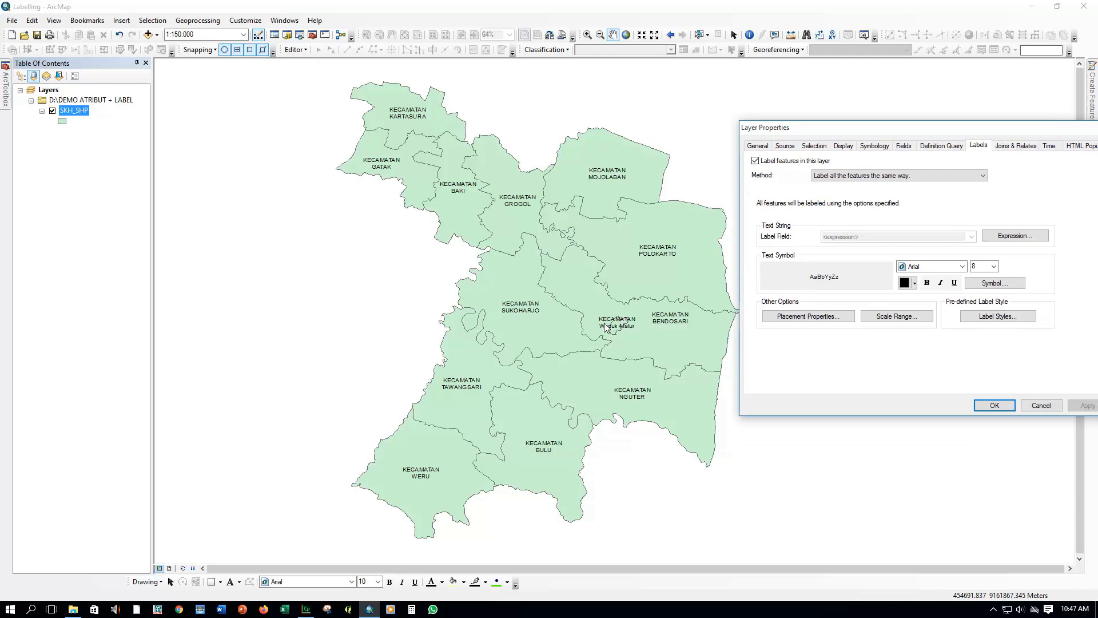
{"action": "left_click_drag", "start_coordinate": [959, 138], "coordinate": [880, 159]}
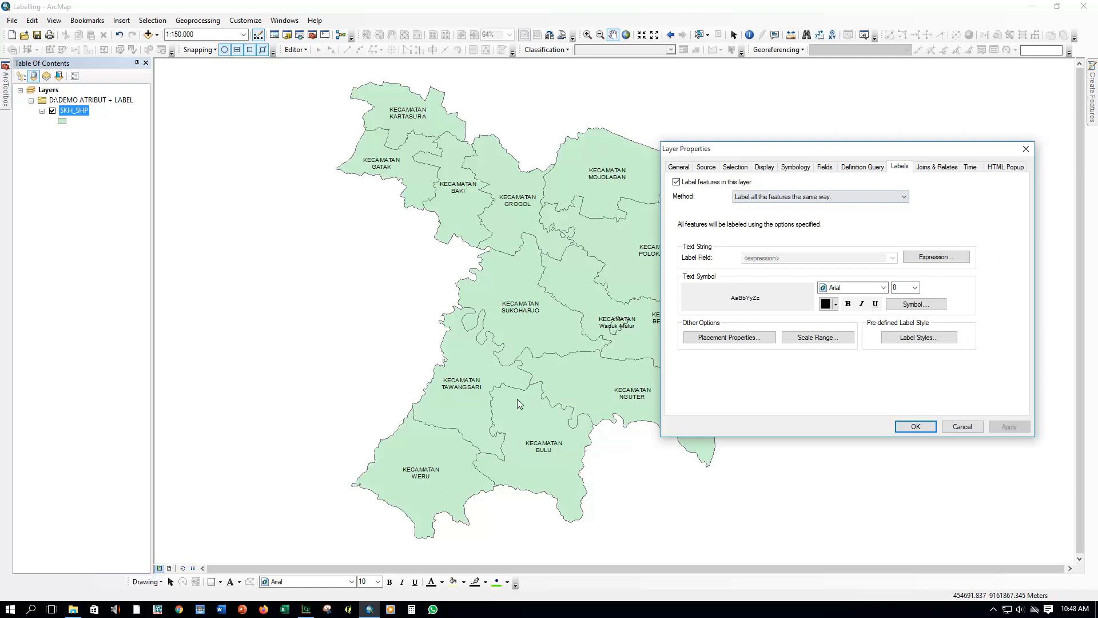
{"action": "left_click", "coordinate": [787, 197]}
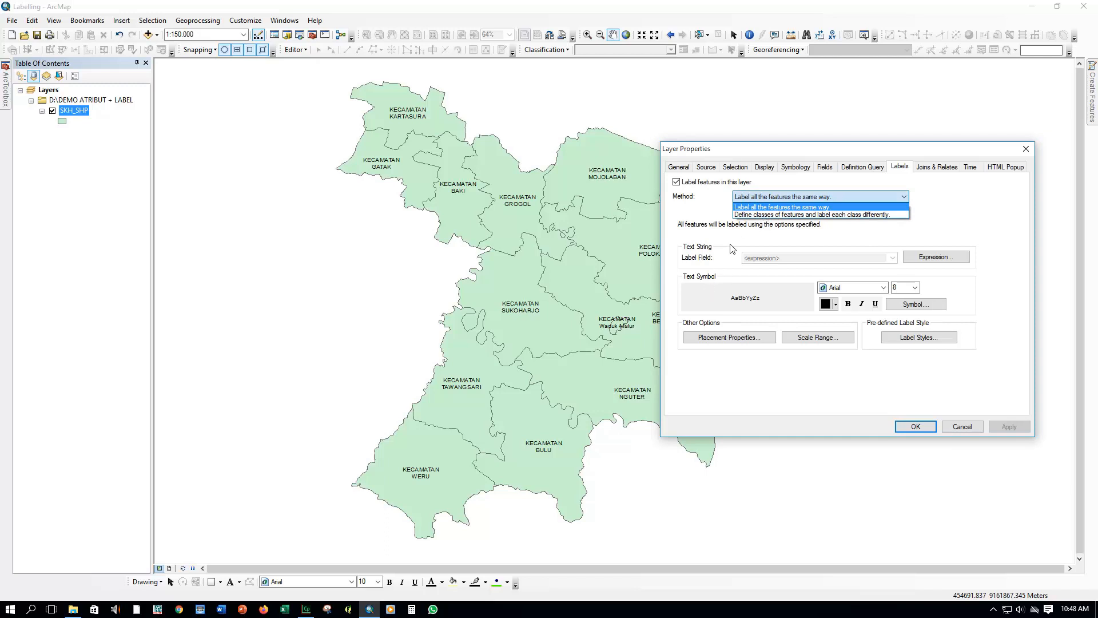
{"action": "left_click", "coordinate": [744, 215]}
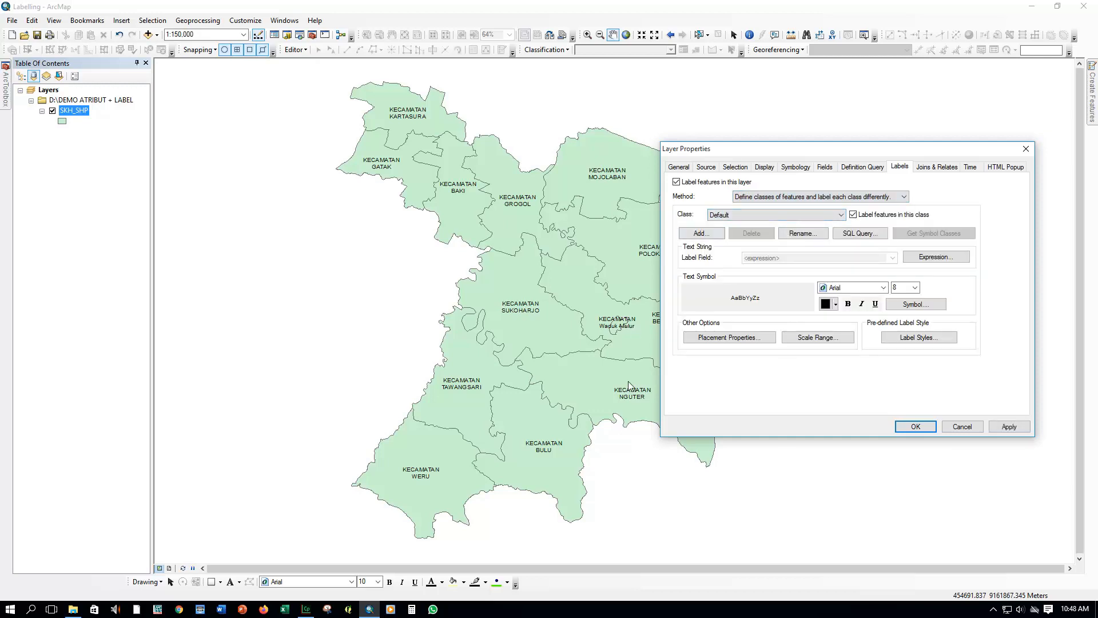
Add a label class named 2 to the SKH_SHP layer and apply the class-based labelling to the map.
{"action": "left_click", "coordinate": [744, 215]}
{"action": "left_click", "coordinate": [744, 214]}
{"action": "left_click", "coordinate": [701, 234]}
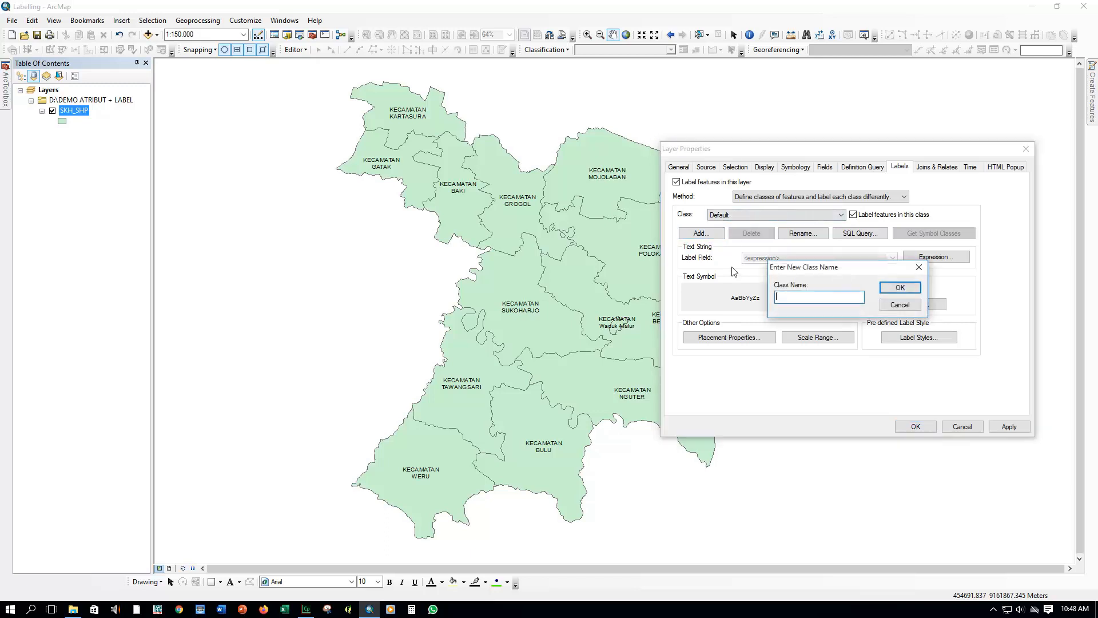
{"action": "type", "text": "2"}
{"action": "left_click", "coordinate": [887, 289]}
{"action": "left_click", "coordinate": [756, 214]}
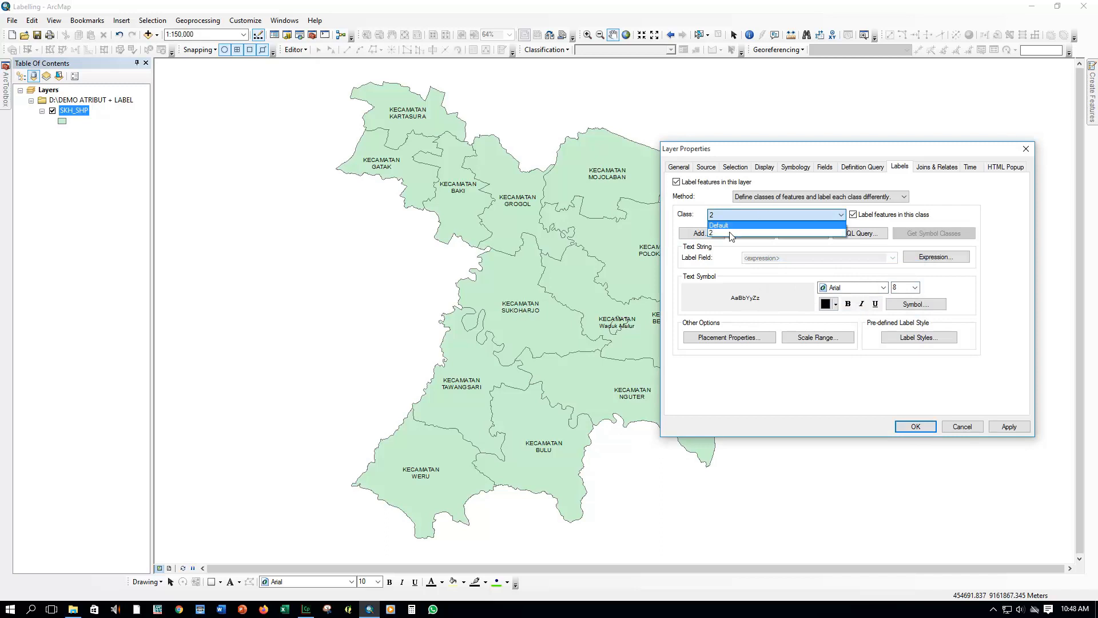
{"action": "left_click", "coordinate": [787, 183]}
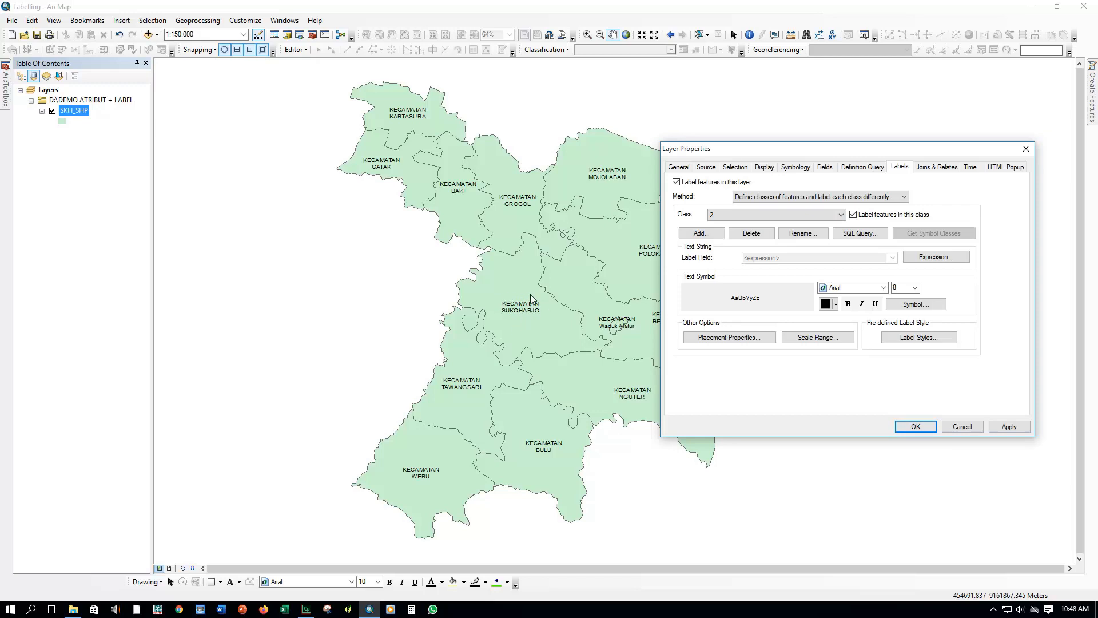
{"action": "left_click", "coordinate": [912, 429]}
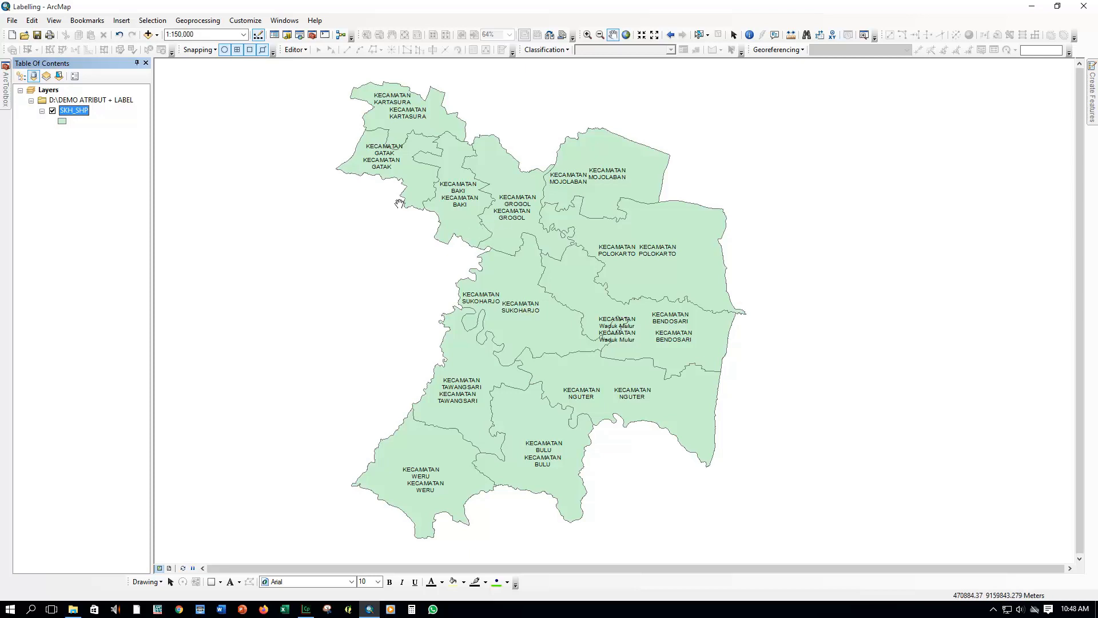
Open the SKH_SHP layer's label properties at the Default class and move the dialog aside to uncover the map.
{"action": "right_click", "coordinate": [75, 111]}
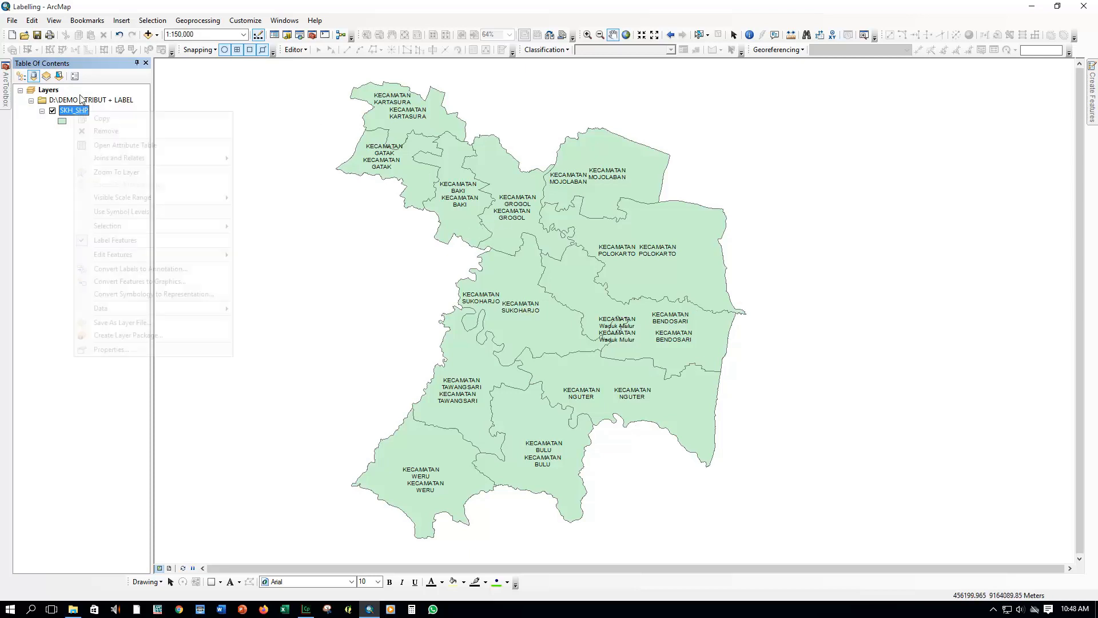
{"action": "left_click", "coordinate": [133, 349]}
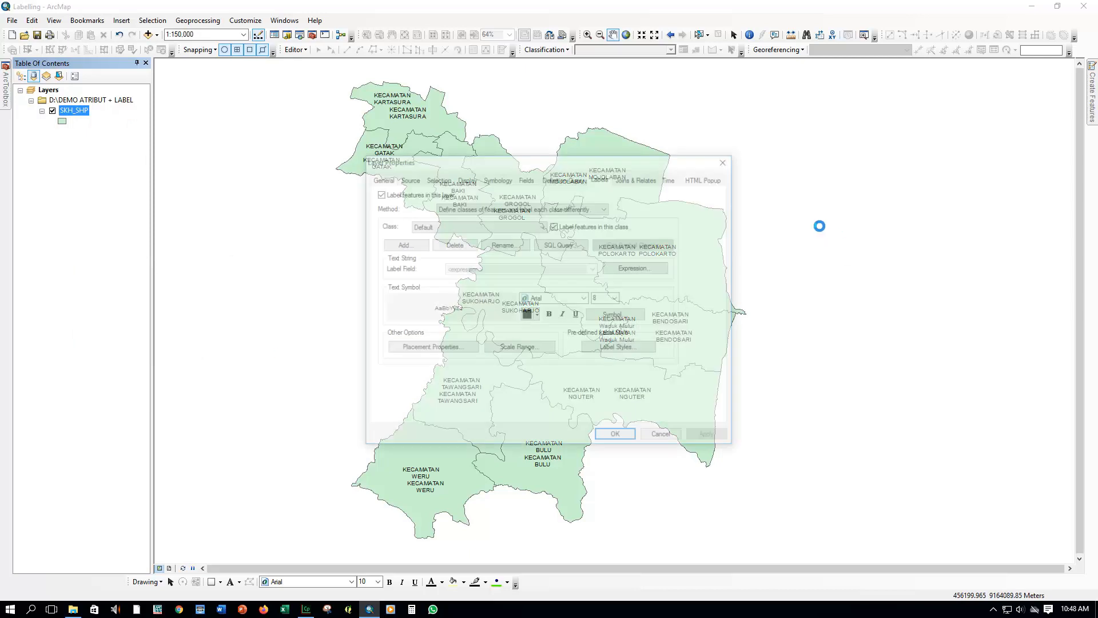
{"action": "left_click", "coordinate": [461, 224]}
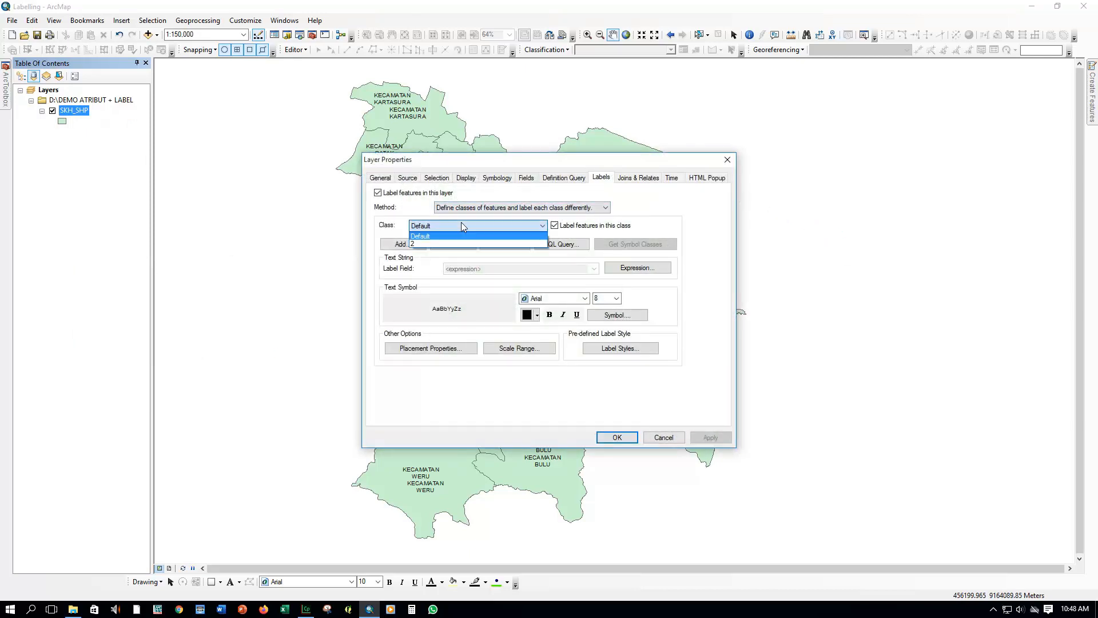
{"action": "left_click", "coordinate": [444, 235]}
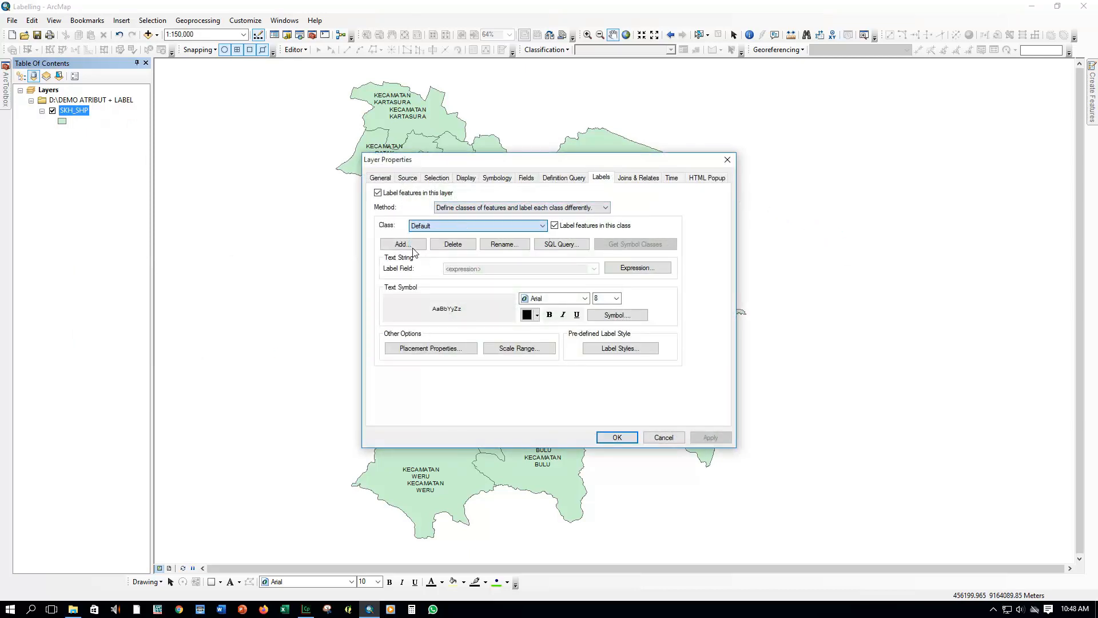
{"action": "left_click", "coordinate": [407, 247]}
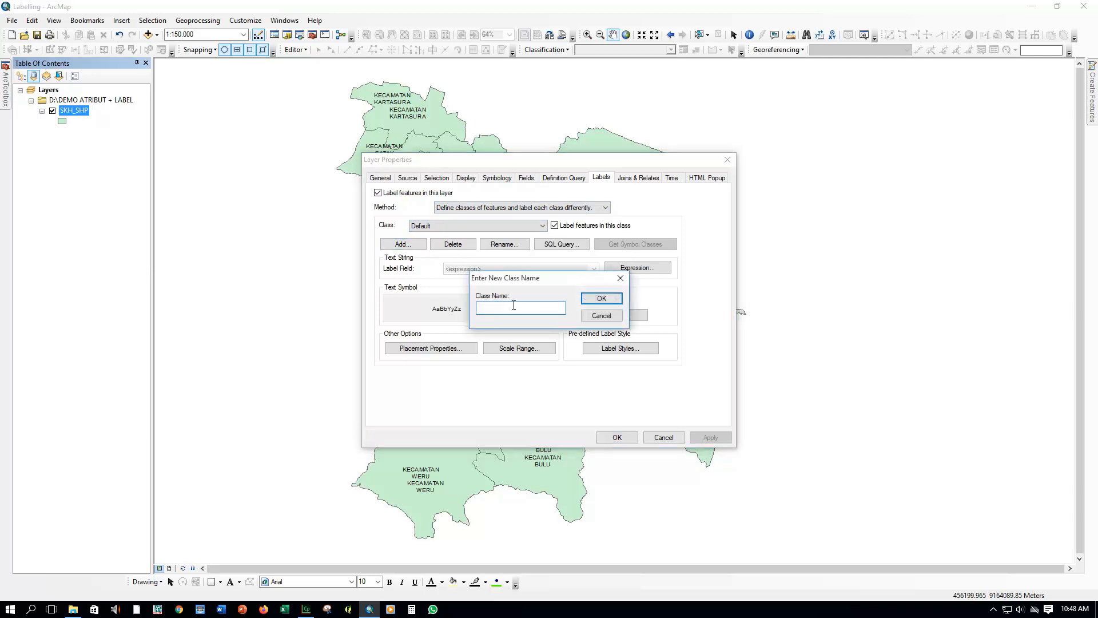
{"action": "left_click", "coordinate": [620, 279]}
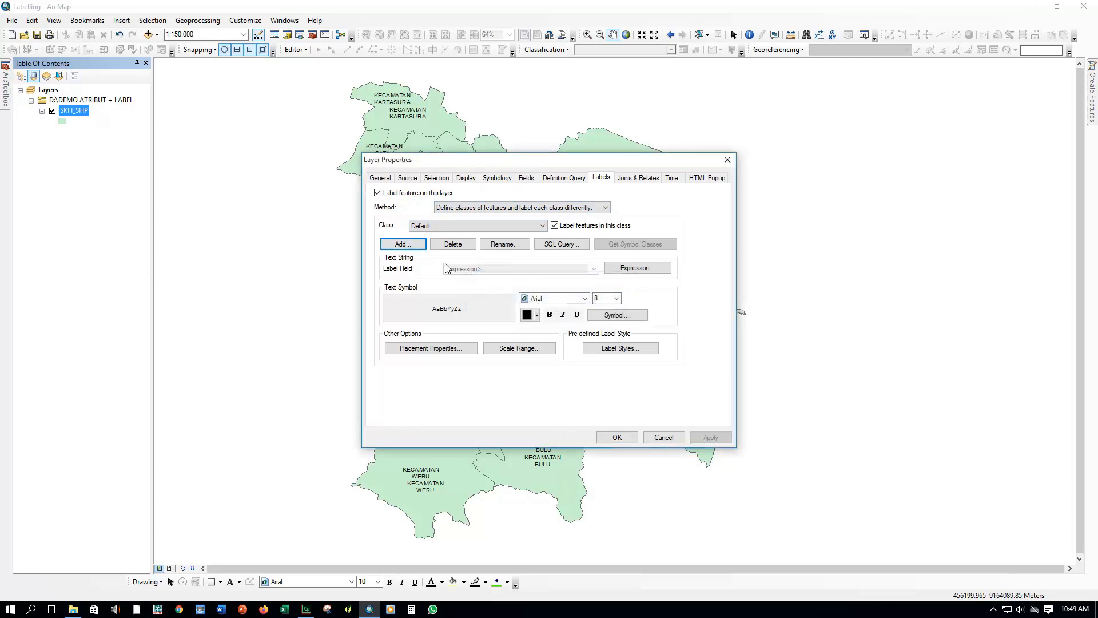
{"action": "left_click_drag", "start_coordinate": [520, 166], "coordinate": [866, 121]}
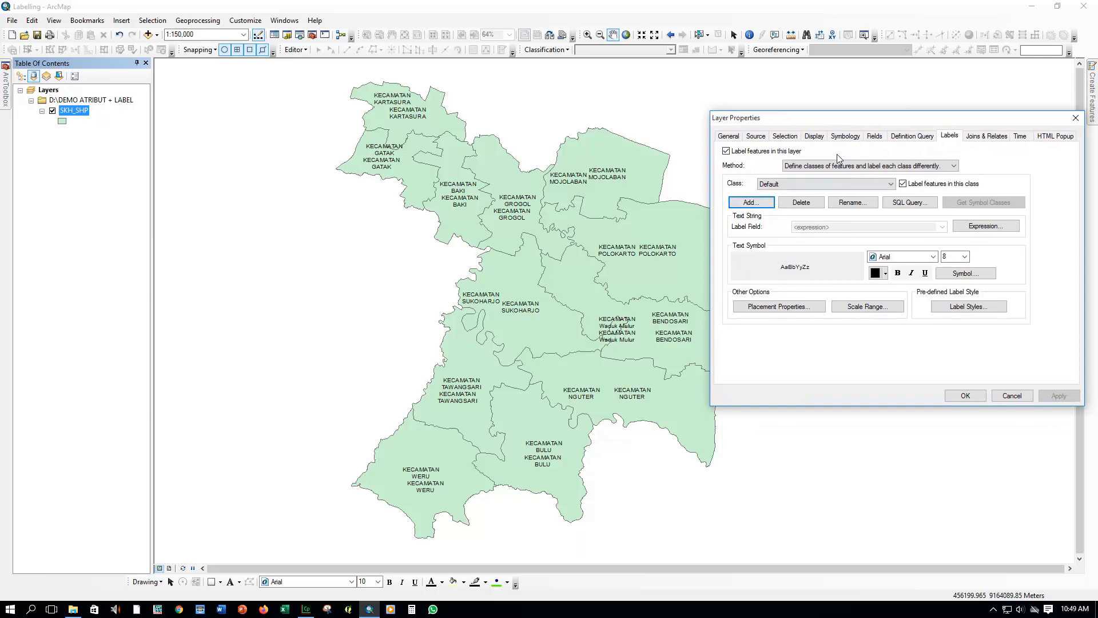
{"action": "left_click_drag", "start_coordinate": [845, 122], "coordinate": [773, 181]}
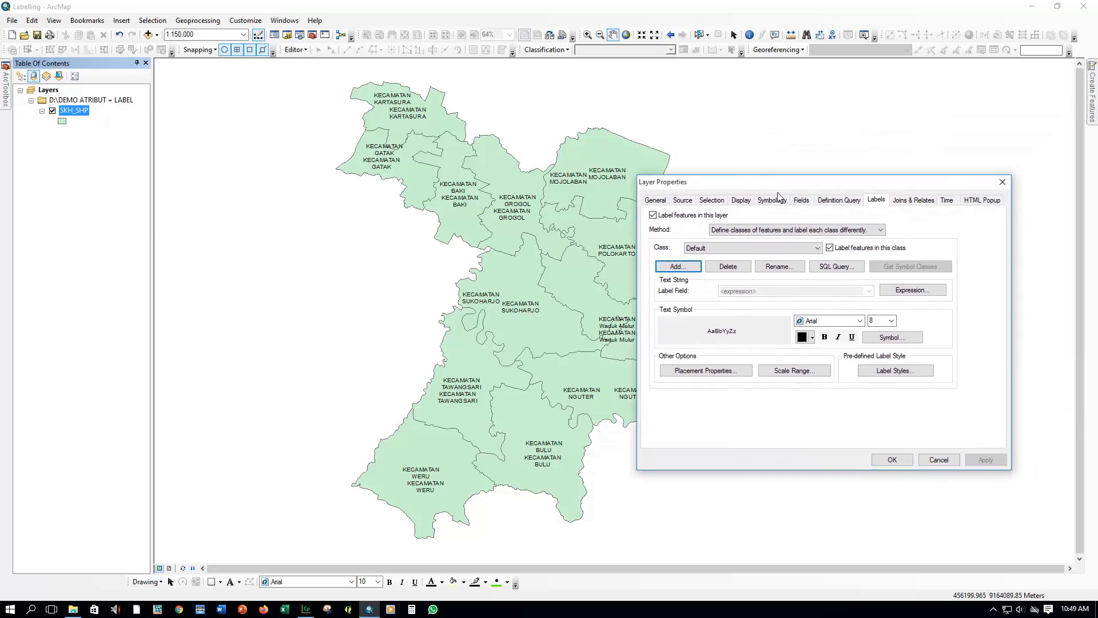
Rename the Default label class of the SKH_SHP layer as KECAMATAN.
{"action": "left_click", "coordinate": [758, 245]}
{"action": "left_click", "coordinate": [719, 258]}
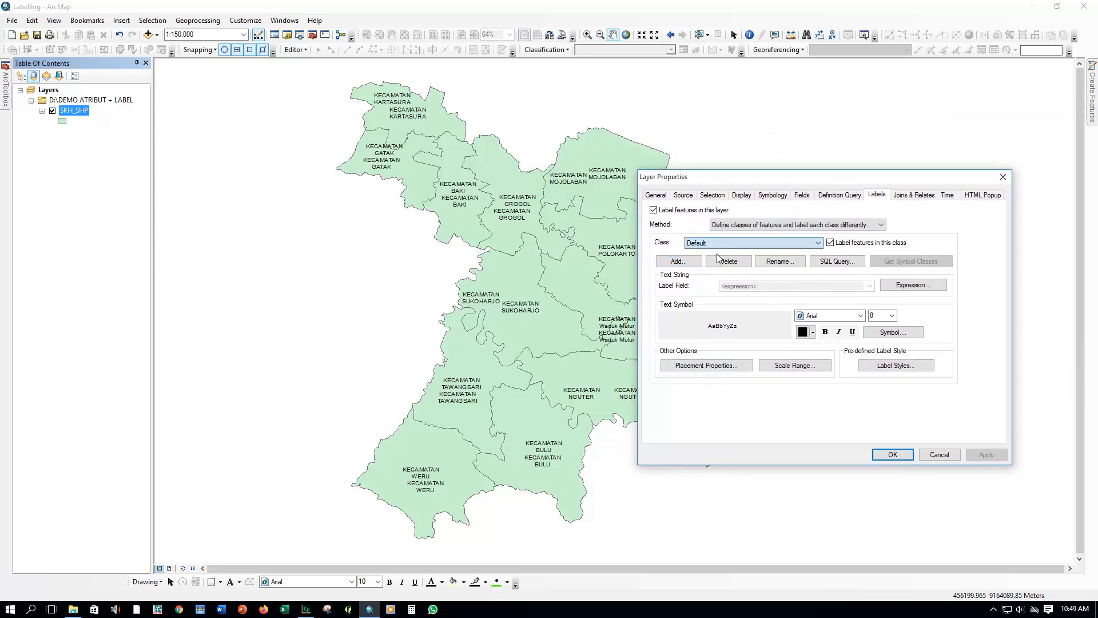
{"action": "left_click", "coordinate": [787, 263]}
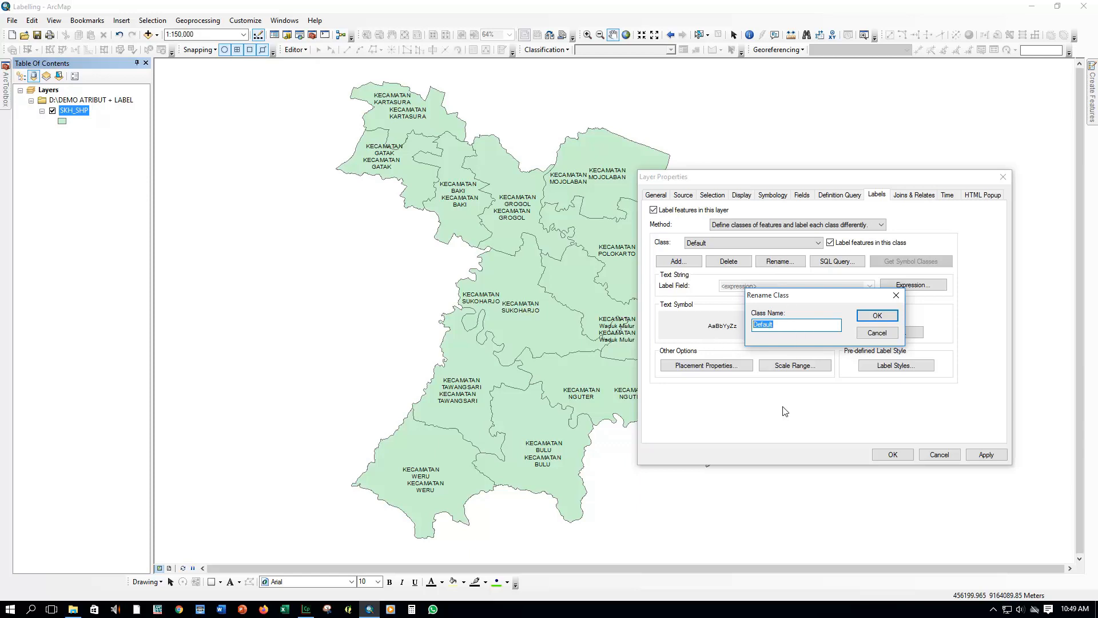
{"action": "key", "text": "BackSpace"}
{"action": "type", "text": "KECAMATAN"}
{"action": "left_click", "coordinate": [869, 316]}
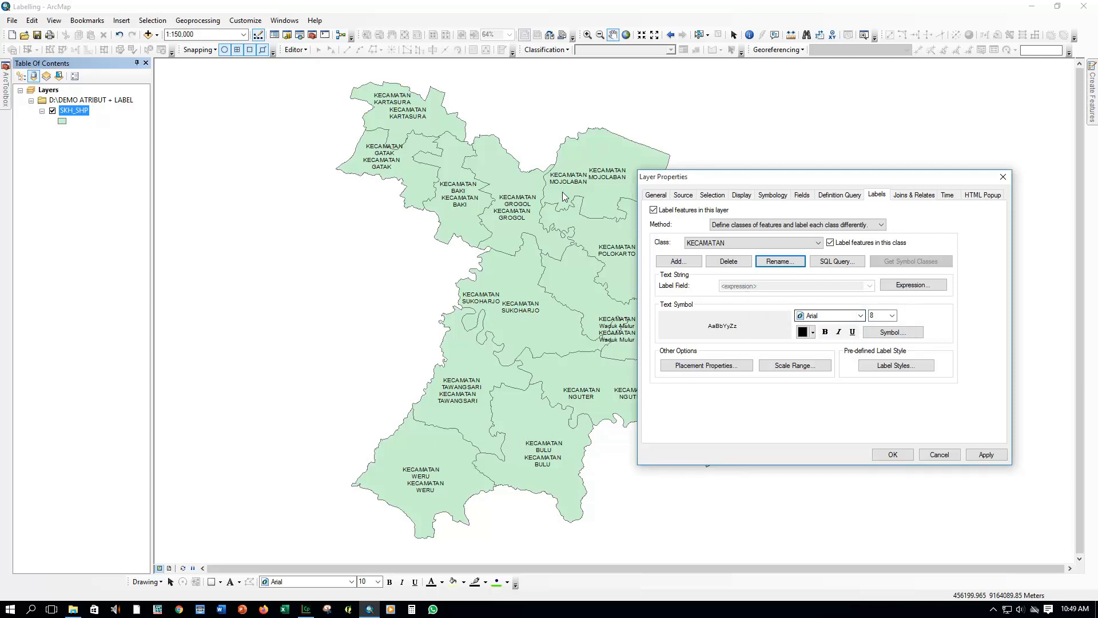
Select label class 2 of the SKH_SHP layer and rename it as WADUK.
{"action": "left_click", "coordinate": [775, 243]}
{"action": "left_click", "coordinate": [738, 261]}
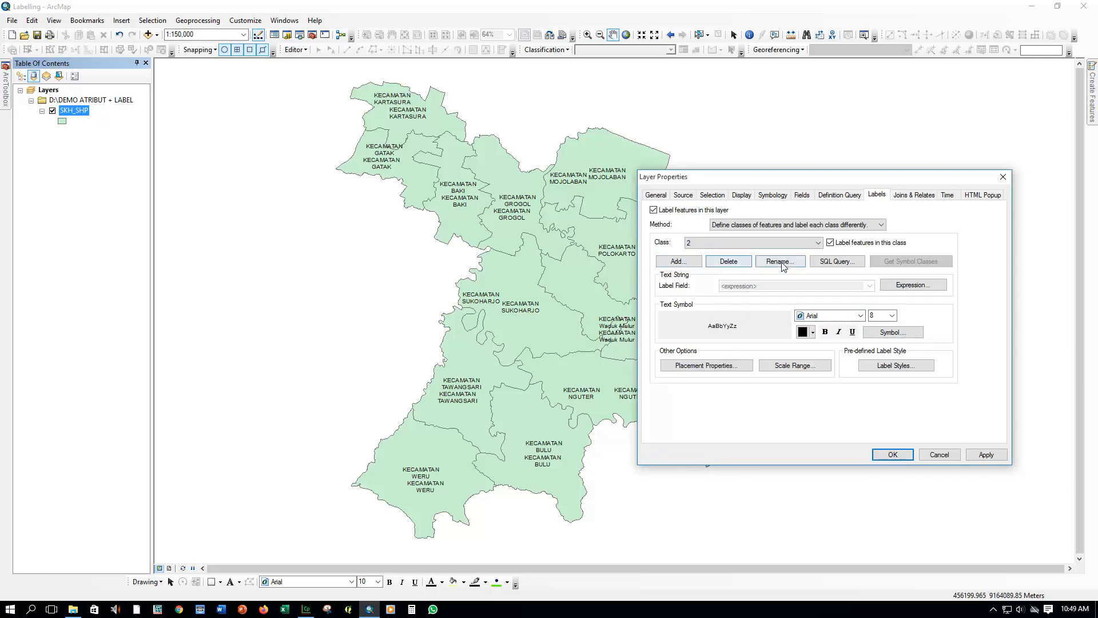
{"action": "left_click", "coordinate": [737, 244]}
{"action": "left_click", "coordinate": [697, 260]}
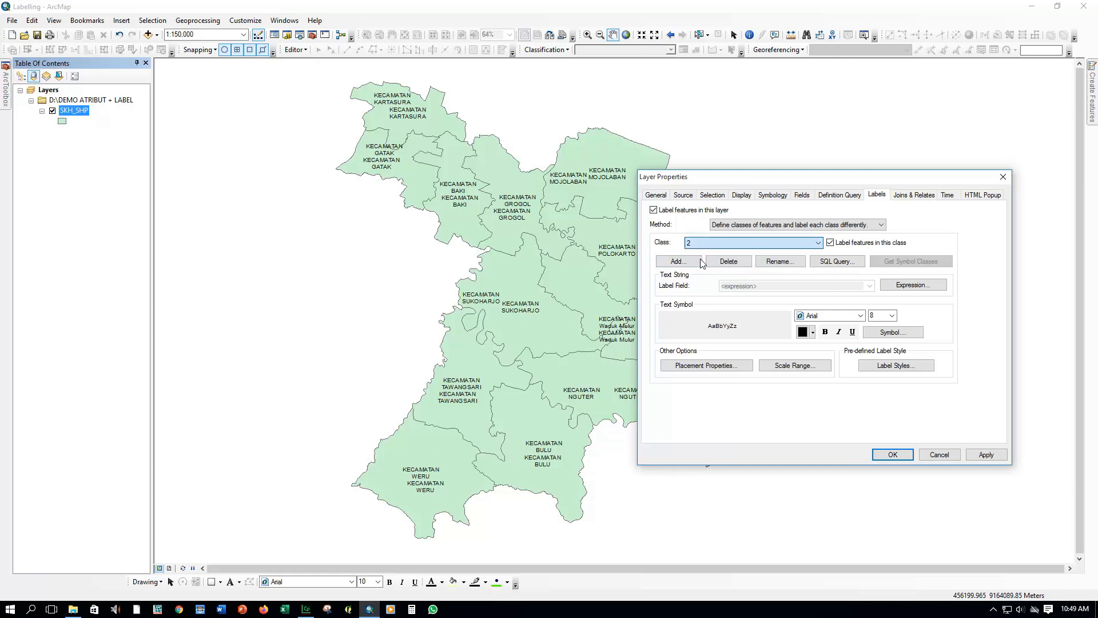
{"action": "left_click", "coordinate": [772, 265]}
{"action": "left_click_drag", "start_coordinate": [771, 326], "coordinate": [718, 332]}
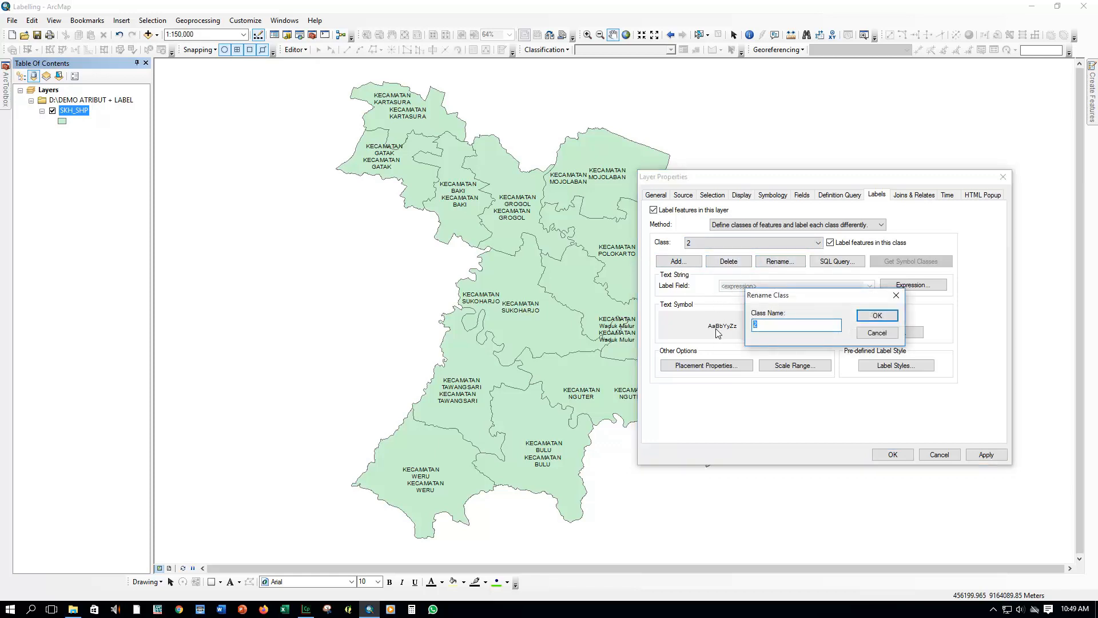
{"action": "type", "text": "WADUK"}
{"action": "left_click", "coordinate": [864, 316]}
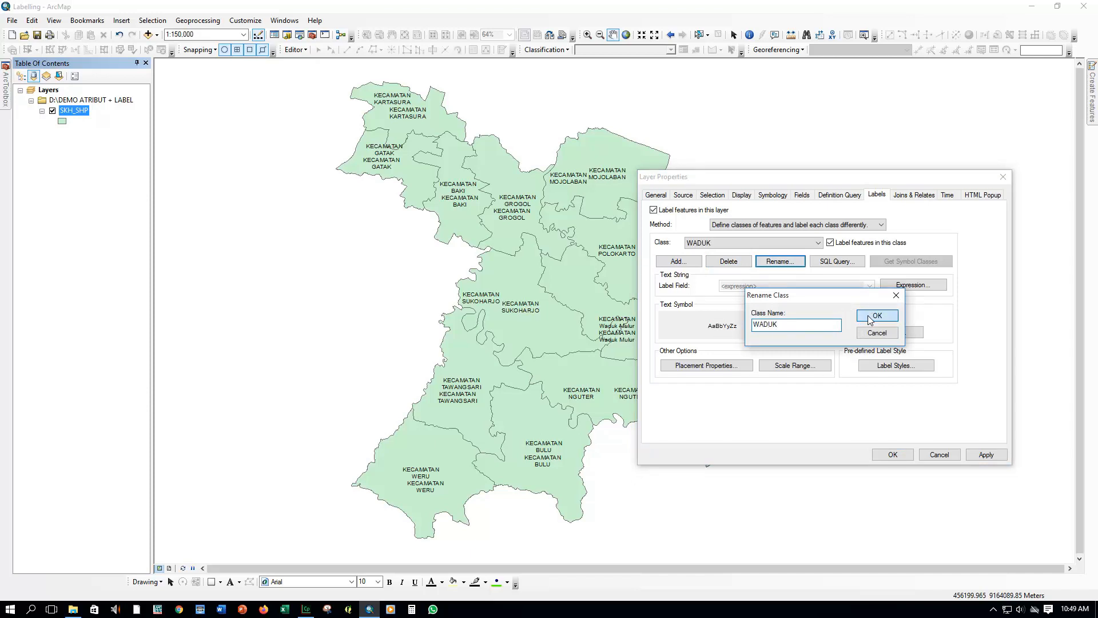
Review the available label classes of the SKH_SHP layer.
{"action": "left_click", "coordinate": [812, 244]}
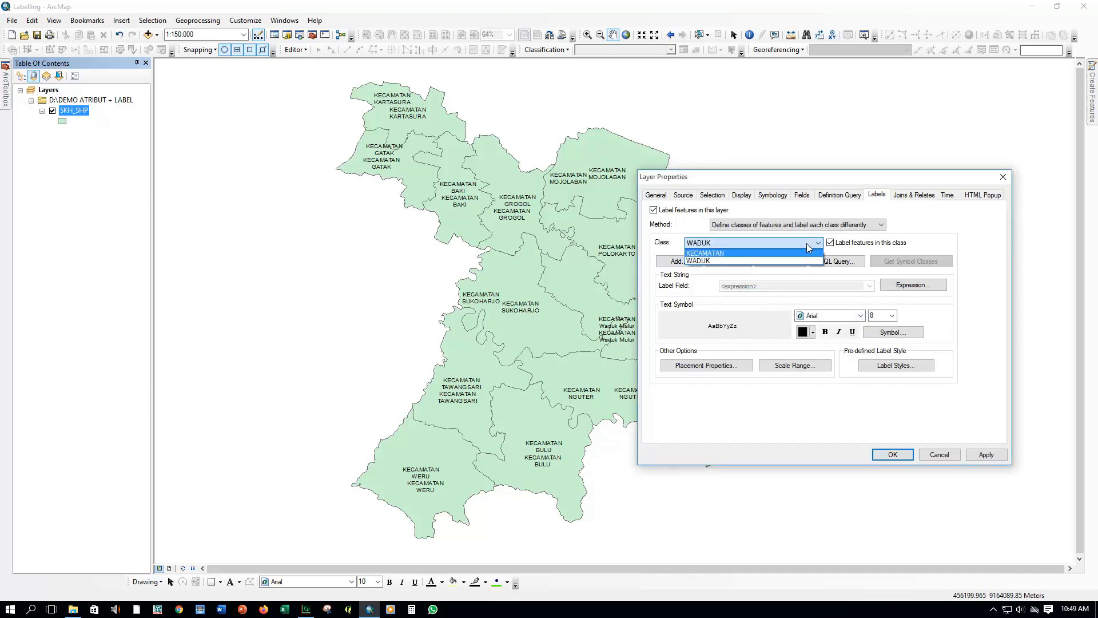
{"action": "left_click", "coordinate": [775, 259]}
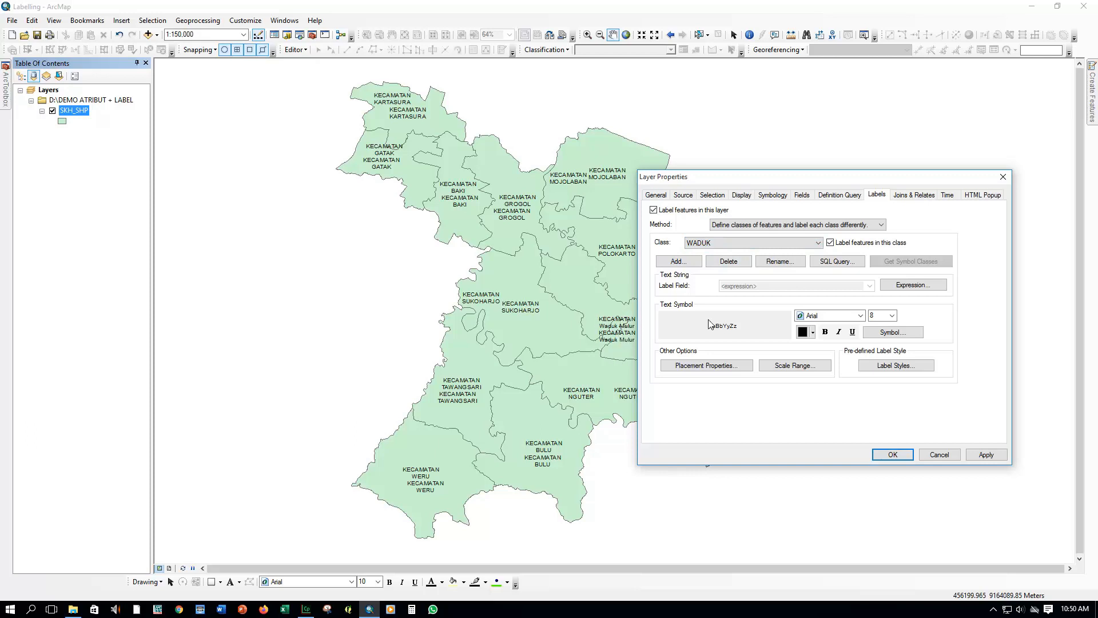
{"action": "left_click", "coordinate": [788, 245]}
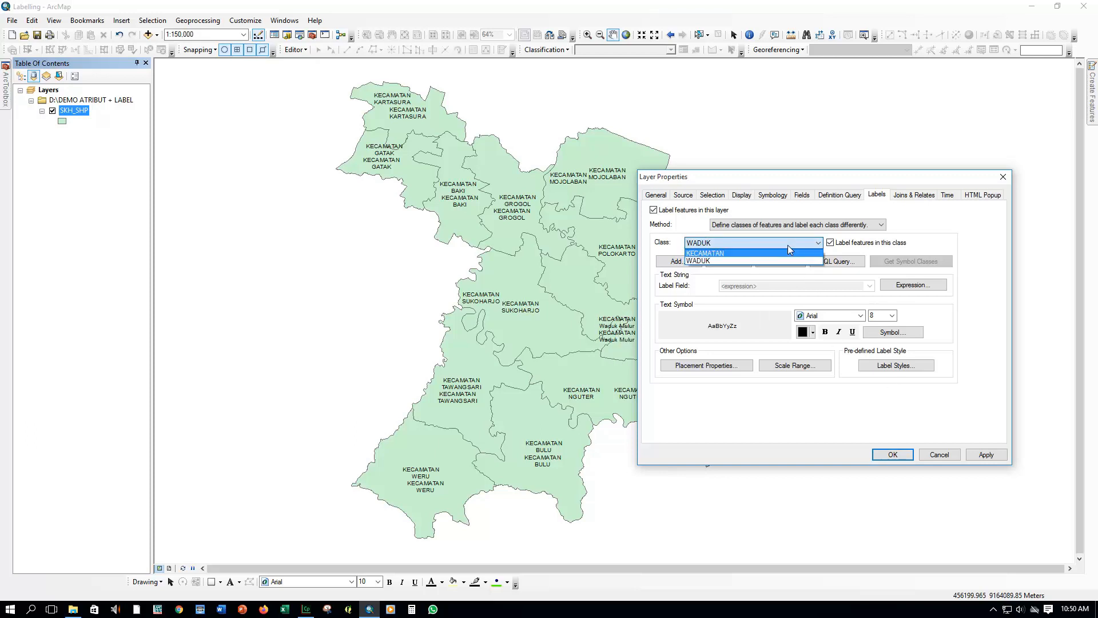
{"action": "left_click", "coordinate": [720, 260]}
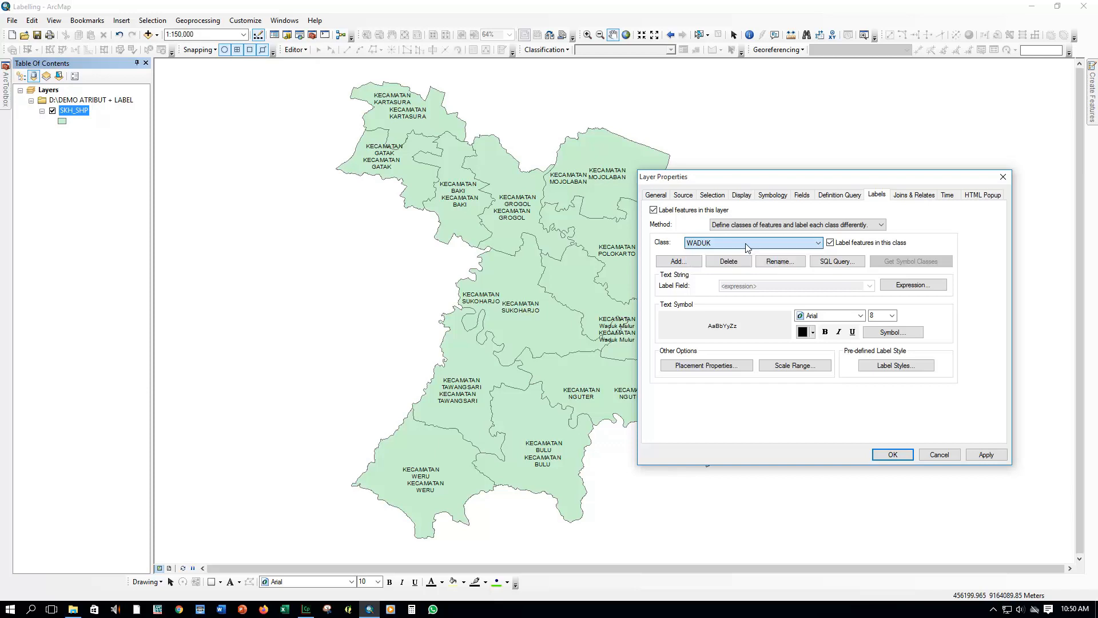
Build the SQL query NOT "Nm_Kecamat" = 'Waduk Mulur' for the KECAMATAN label class to exclude the reservoir.
{"action": "left_click", "coordinate": [818, 243]}
{"action": "left_click", "coordinate": [770, 257]}
{"action": "left_click", "coordinate": [856, 263]}
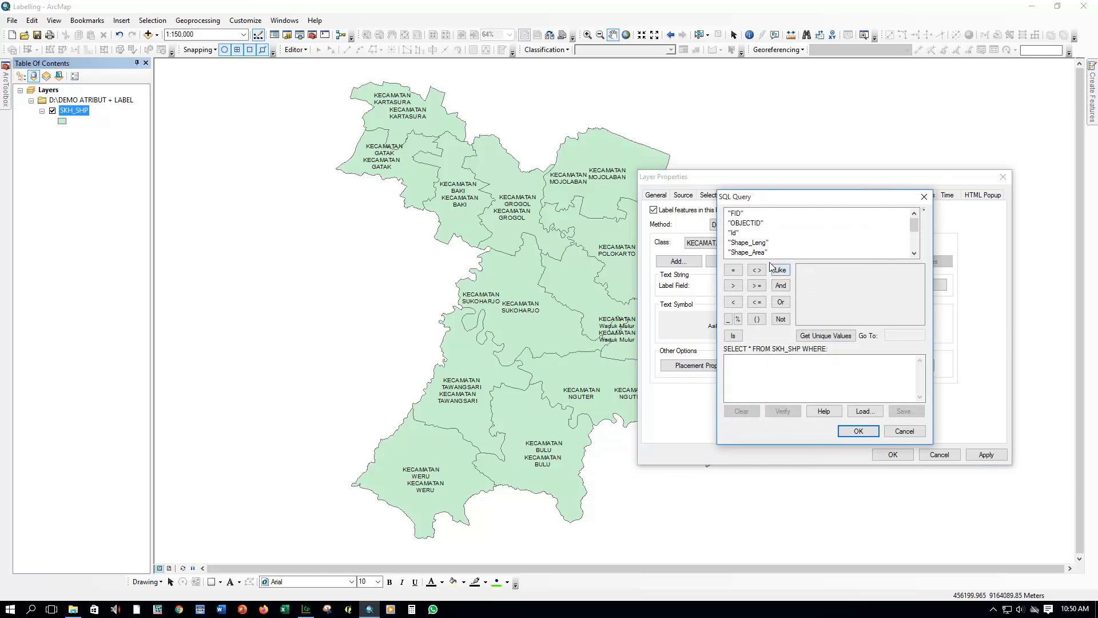
{"action": "left_click", "coordinate": [914, 253]}
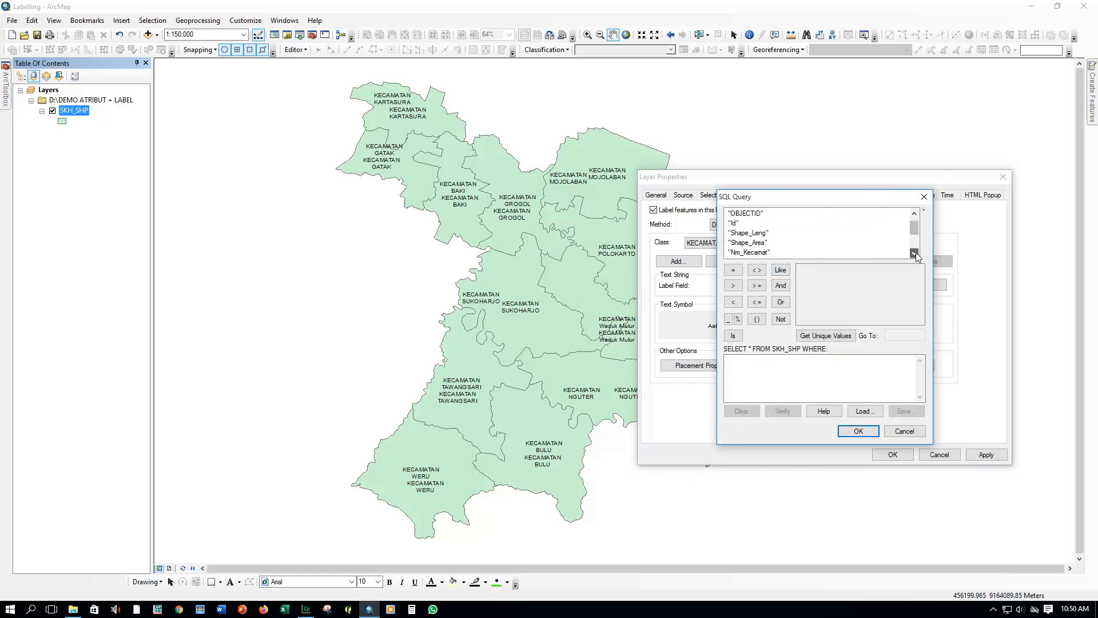
{"action": "left_click", "coordinate": [914, 253]}
{"action": "left_click", "coordinate": [915, 253]}
{"action": "left_click", "coordinate": [915, 253]}
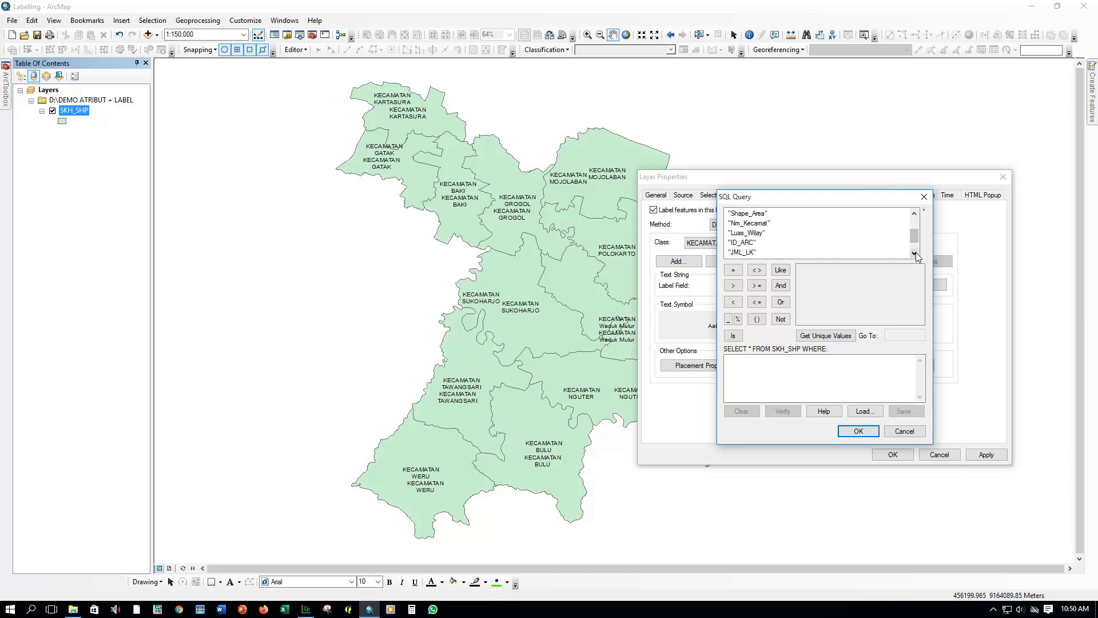
{"action": "left_click", "coordinate": [781, 319]}
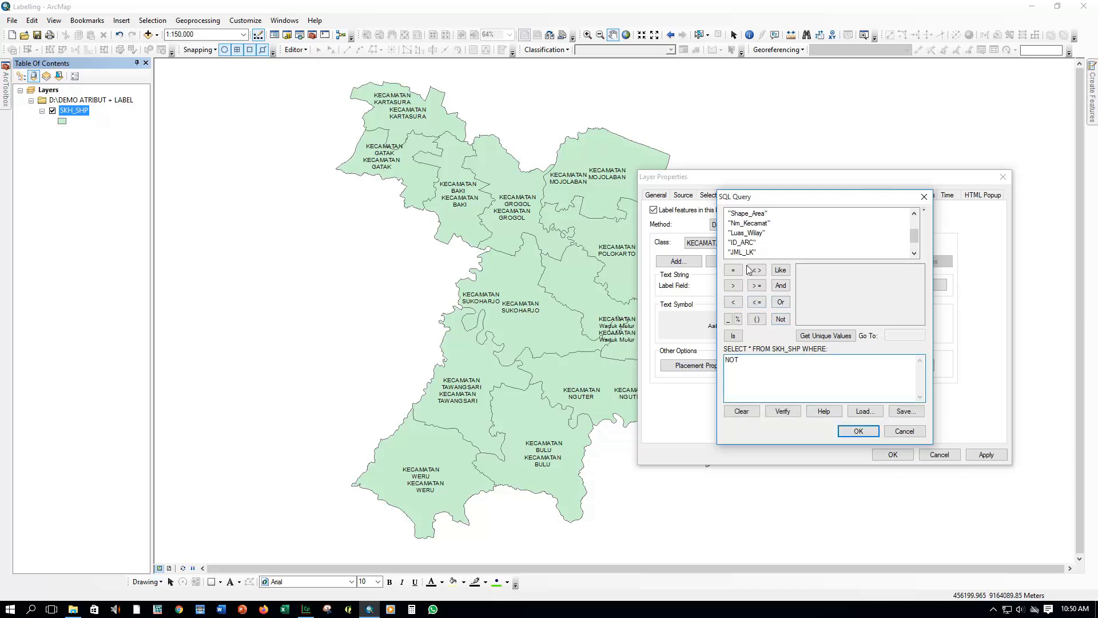
{"action": "double_click", "coordinate": [749, 223]}
{"action": "left_click", "coordinate": [734, 273]}
{"action": "left_click", "coordinate": [827, 335]}
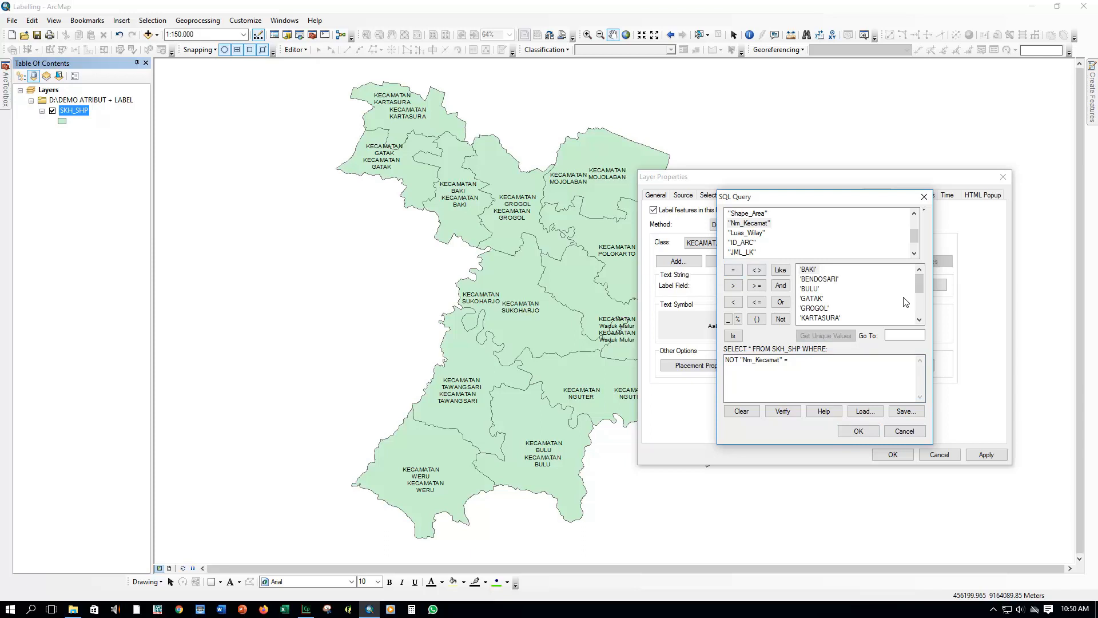
{"action": "left_click_drag", "start_coordinate": [921, 283], "coordinate": [925, 305]}
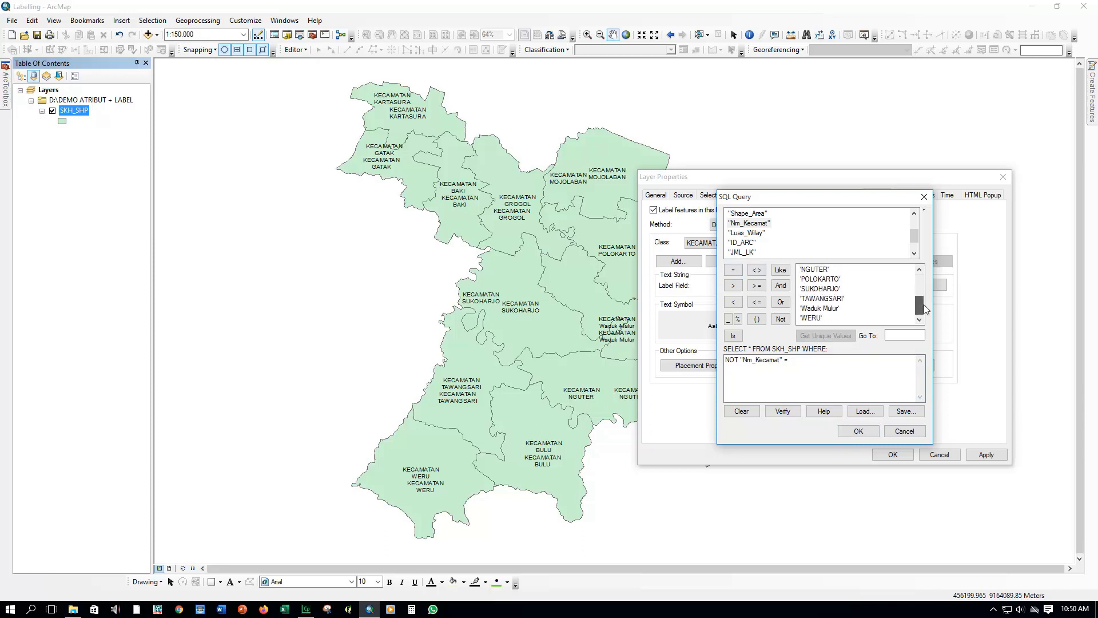
{"action": "double_click", "coordinate": [826, 309]}
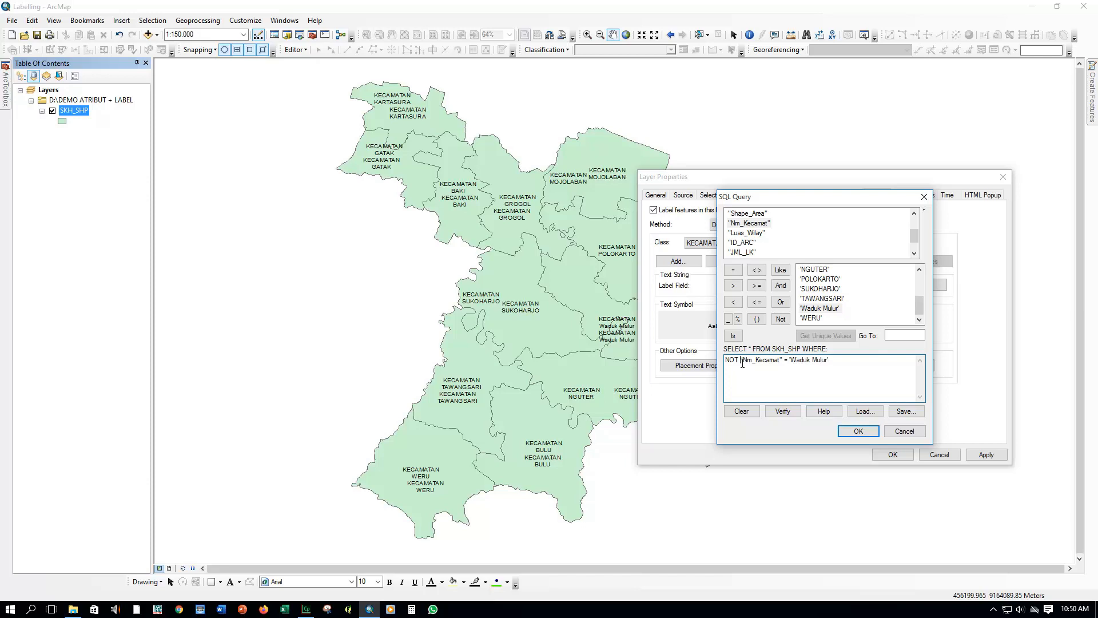
Review the operator, field and value in the KECAMATAN class query and accept it.
{"action": "left_click_drag", "start_coordinate": [741, 361], "coordinate": [828, 361]}
{"action": "left_click", "coordinate": [802, 373]}
{"action": "left_click_drag", "start_coordinate": [742, 361], "coordinate": [722, 363]}
{"action": "left_click", "coordinate": [828, 360]}
{"action": "left_click_drag", "start_coordinate": [828, 360], "coordinate": [796, 361]}
{"action": "left_click", "coordinate": [749, 364]}
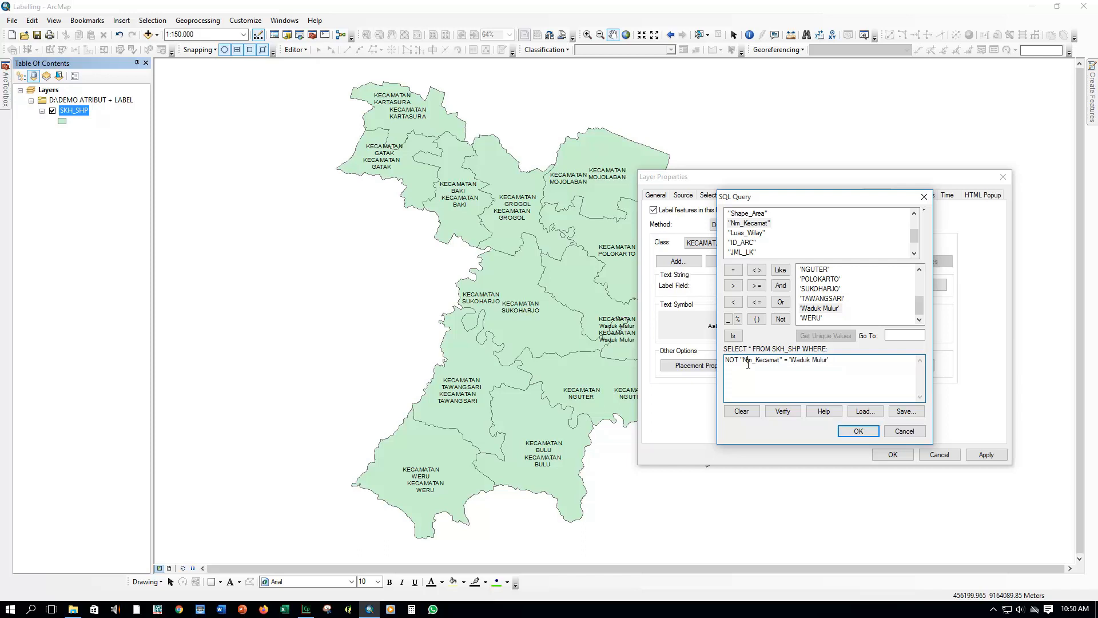
{"action": "left_click", "coordinate": [861, 433]}
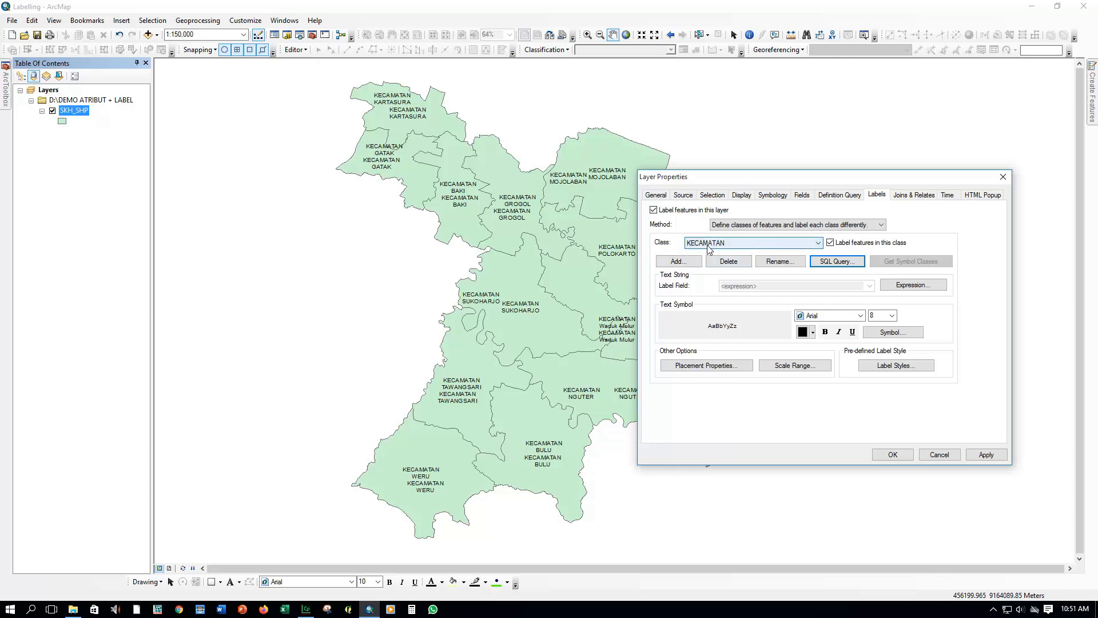
Give the WADUK label class the SQL query "Nm_Kecamat" = 'Waduk Mulur' and apply the SKH_SHP layer properties.
{"action": "left_click", "coordinate": [805, 242]}
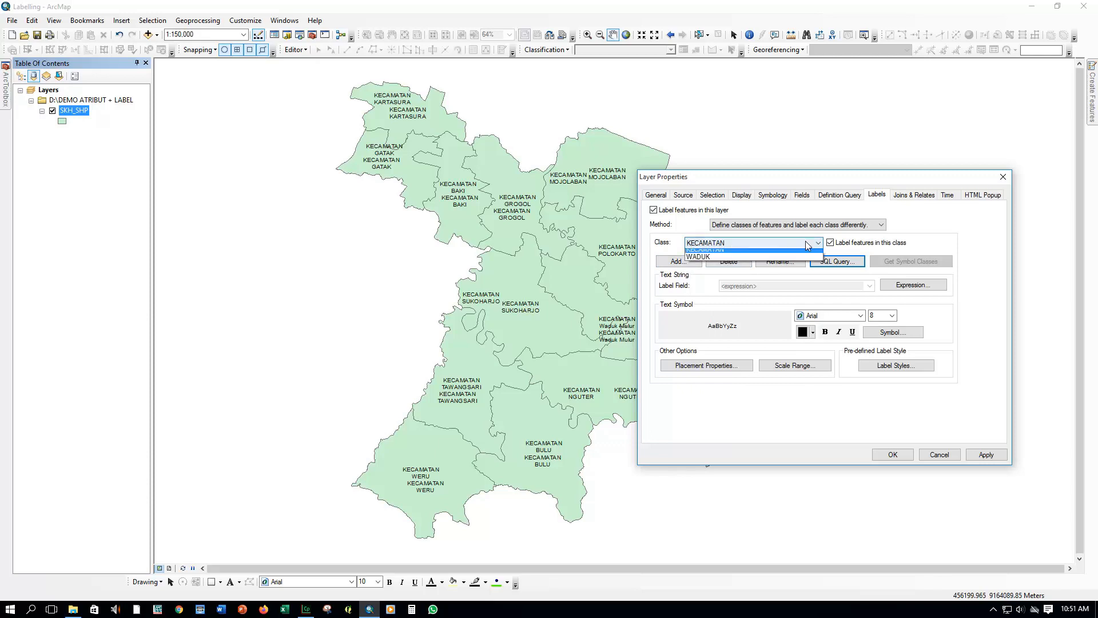
{"action": "left_click", "coordinate": [741, 258]}
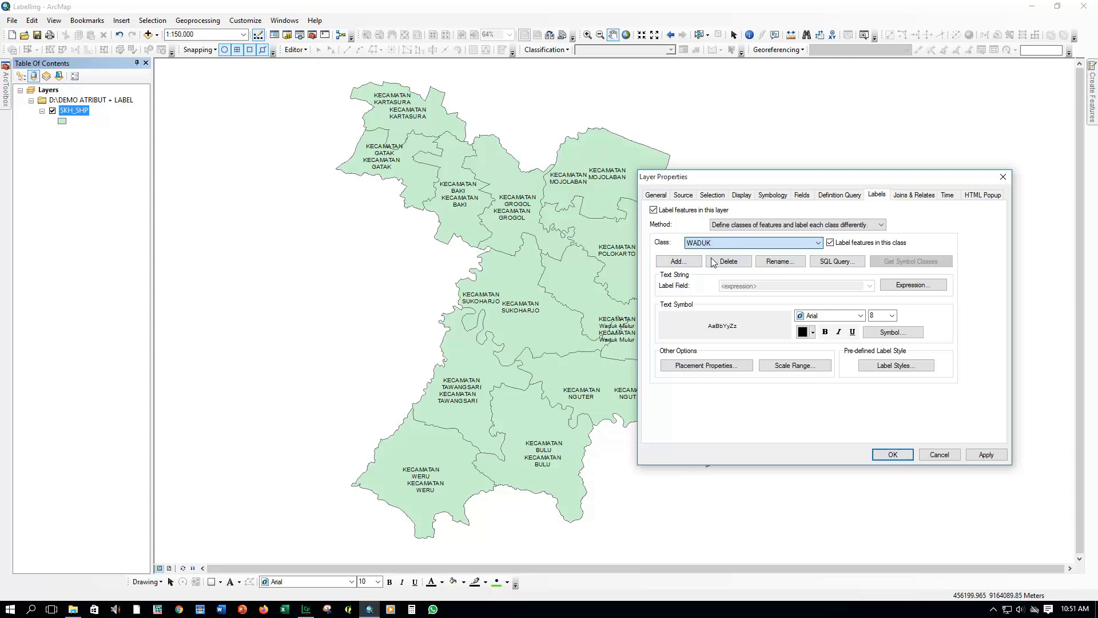
{"action": "left_click", "coordinate": [839, 263]}
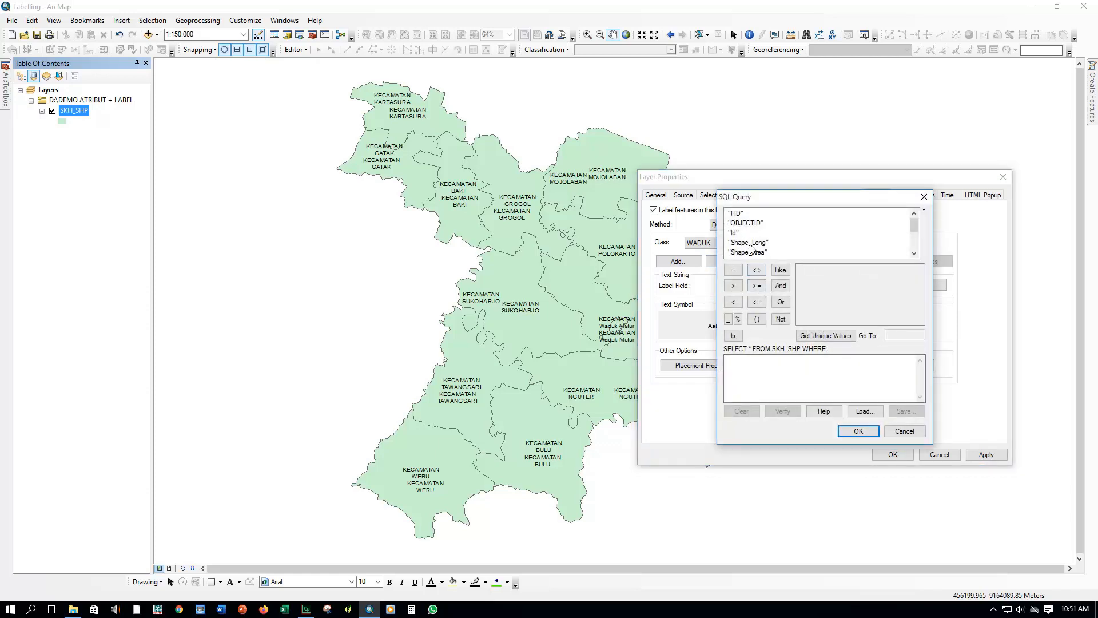
{"action": "scroll", "coordinate": [749, 243], "scroll_direction": "down", "scroll_amount": 1}
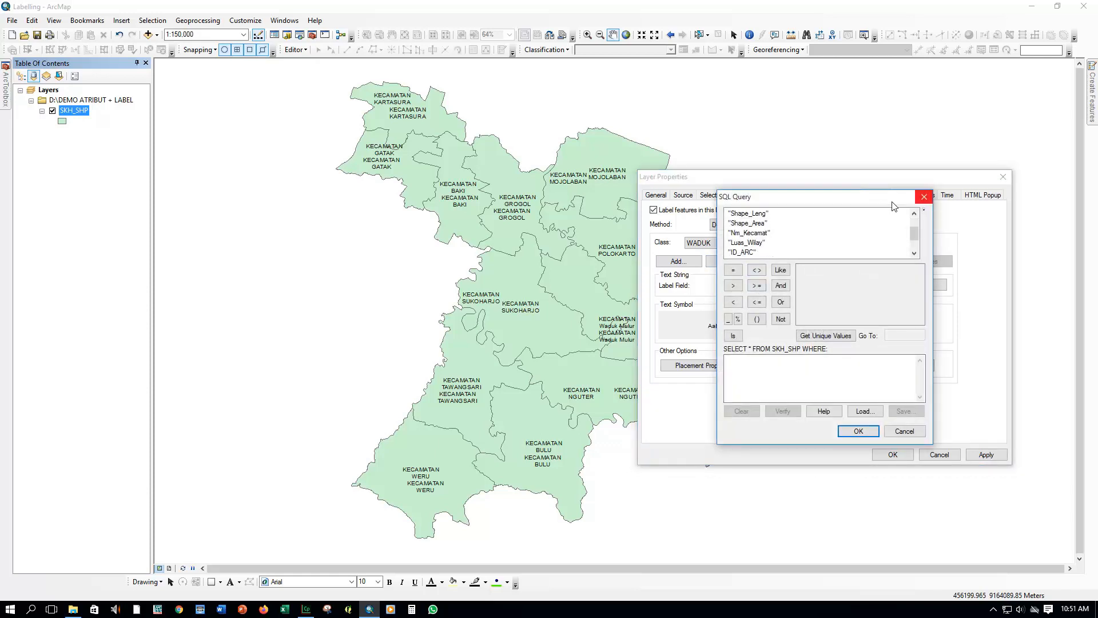
{"action": "left_click", "coordinate": [924, 197]}
{"action": "left_click", "coordinate": [842, 263]}
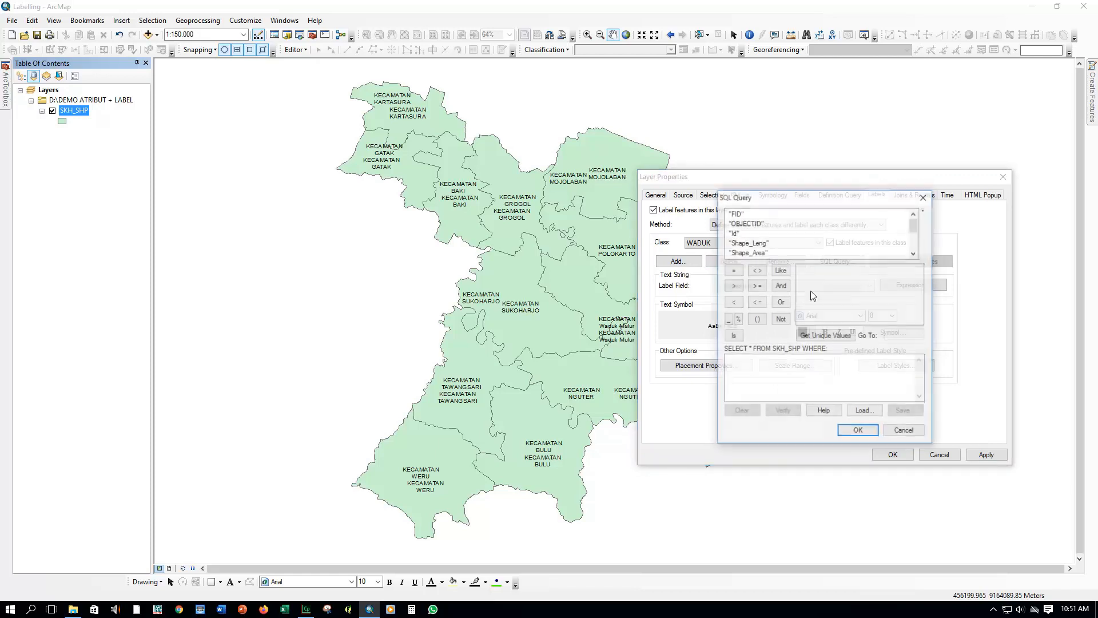
{"action": "scroll", "coordinate": [761, 254], "scroll_direction": "down", "scroll_amount": 2}
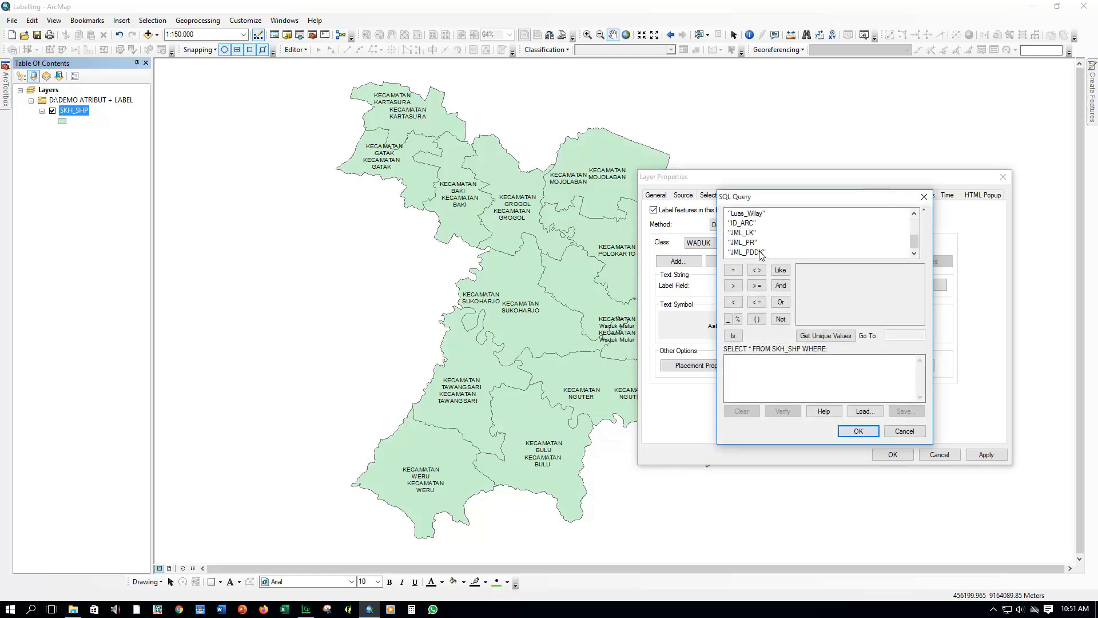
{"action": "scroll", "coordinate": [761, 254], "scroll_direction": "up", "scroll_amount": 1}
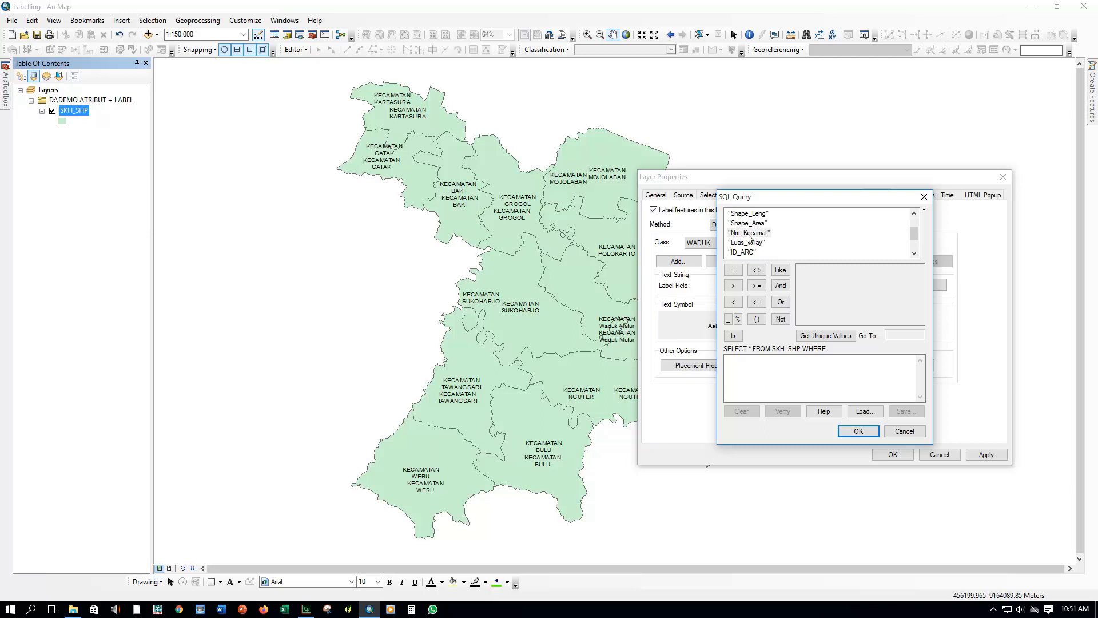
{"action": "double_click", "coordinate": [748, 233]}
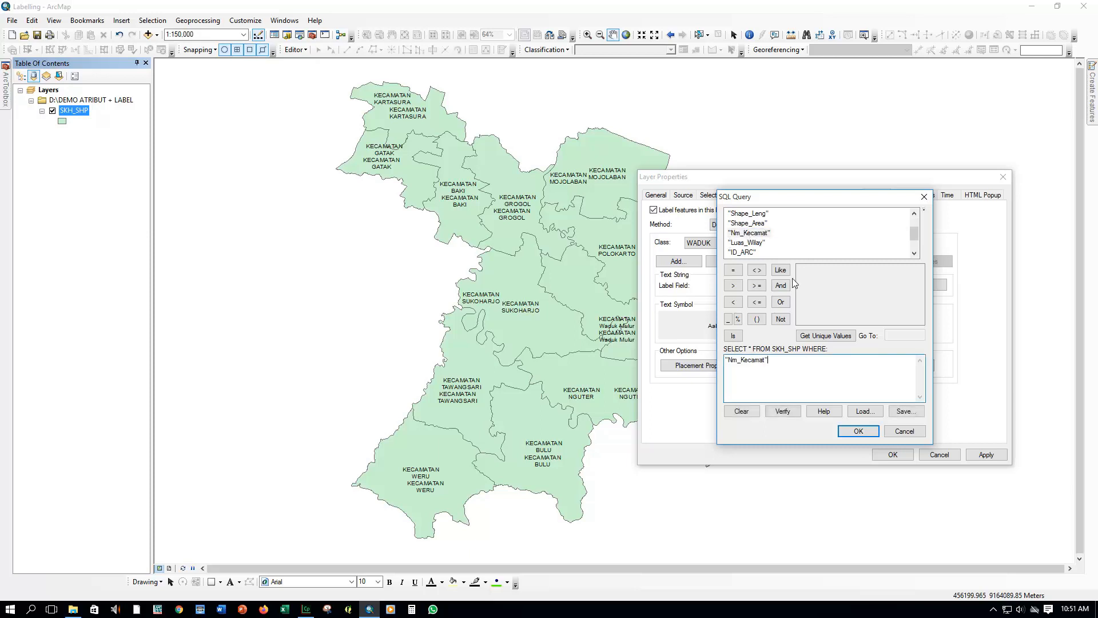
{"action": "left_click", "coordinate": [733, 269]}
{"action": "left_click", "coordinate": [812, 333]}
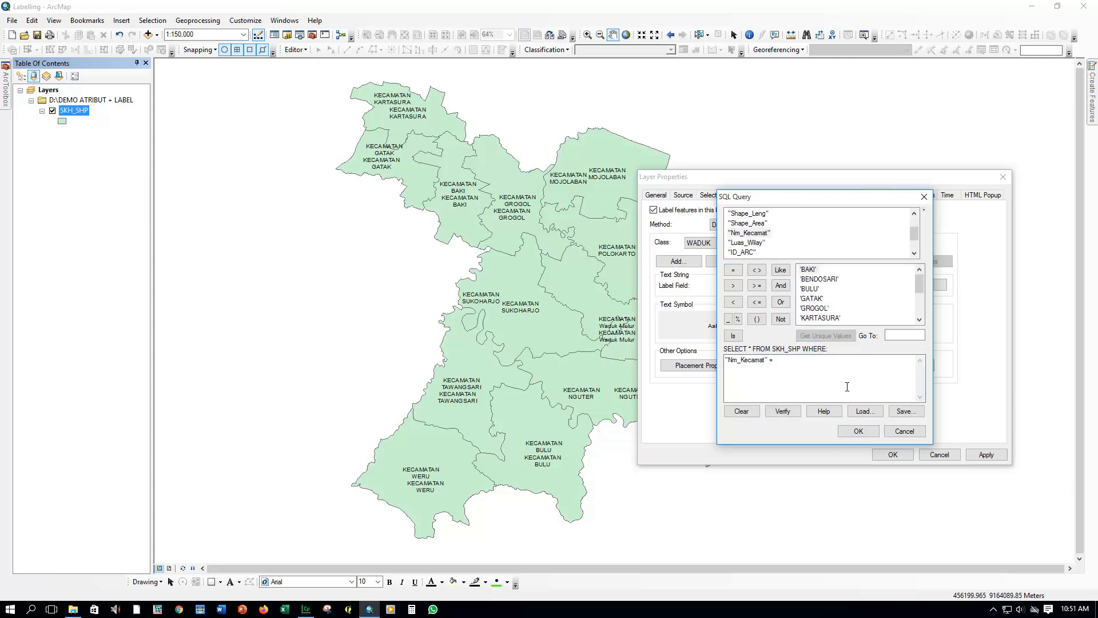
{"action": "left_click_drag", "start_coordinate": [920, 278], "coordinate": [921, 307]}
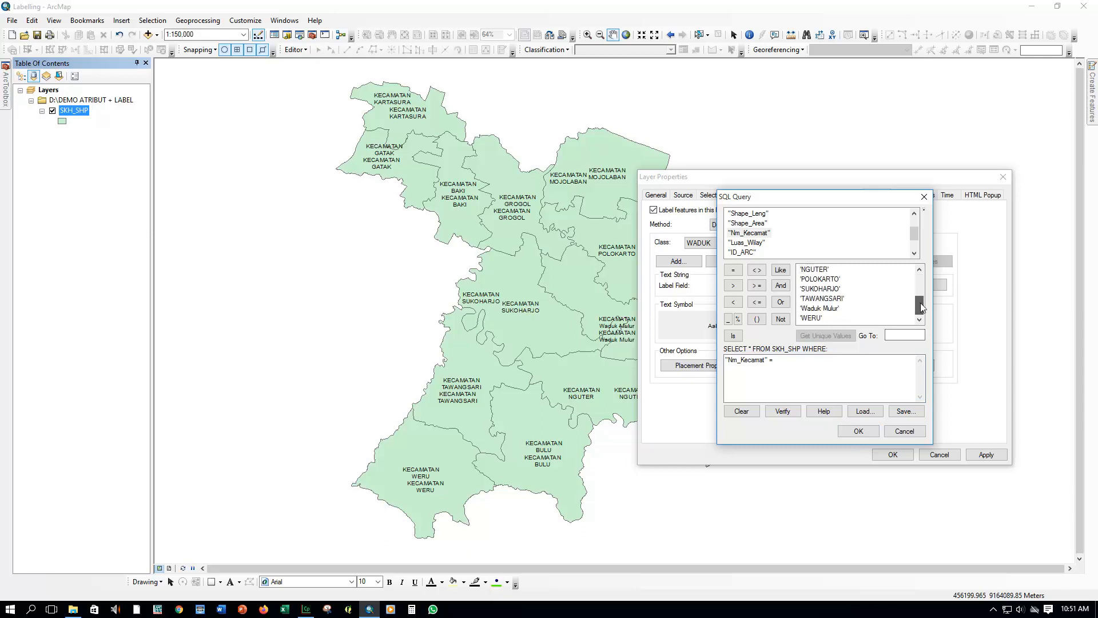
{"action": "double_click", "coordinate": [826, 309]}
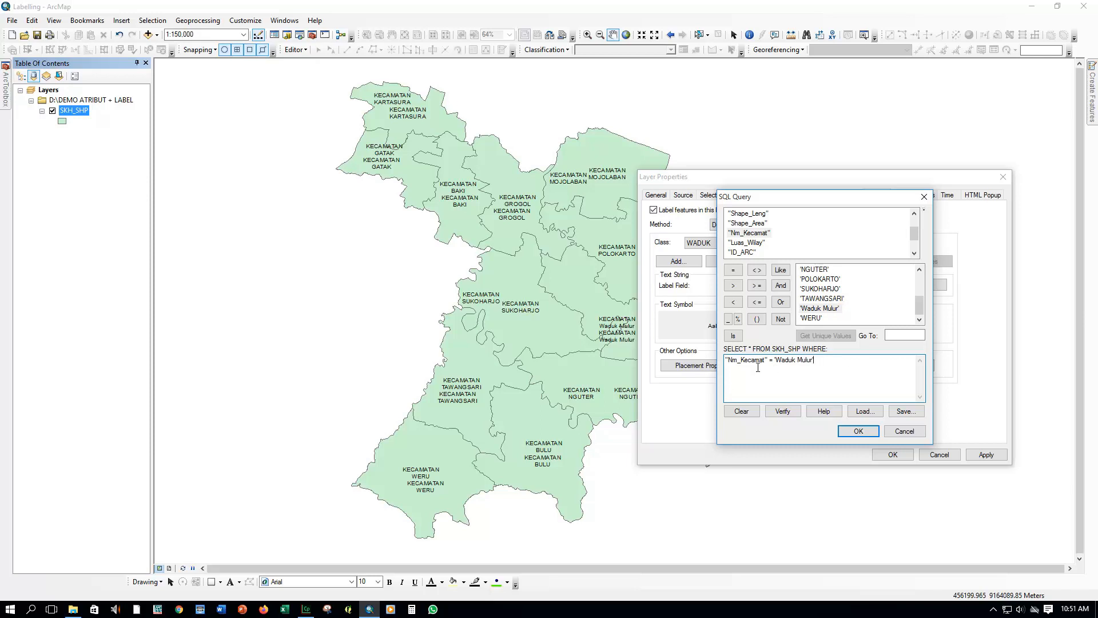
{"action": "left_click", "coordinate": [858, 432]}
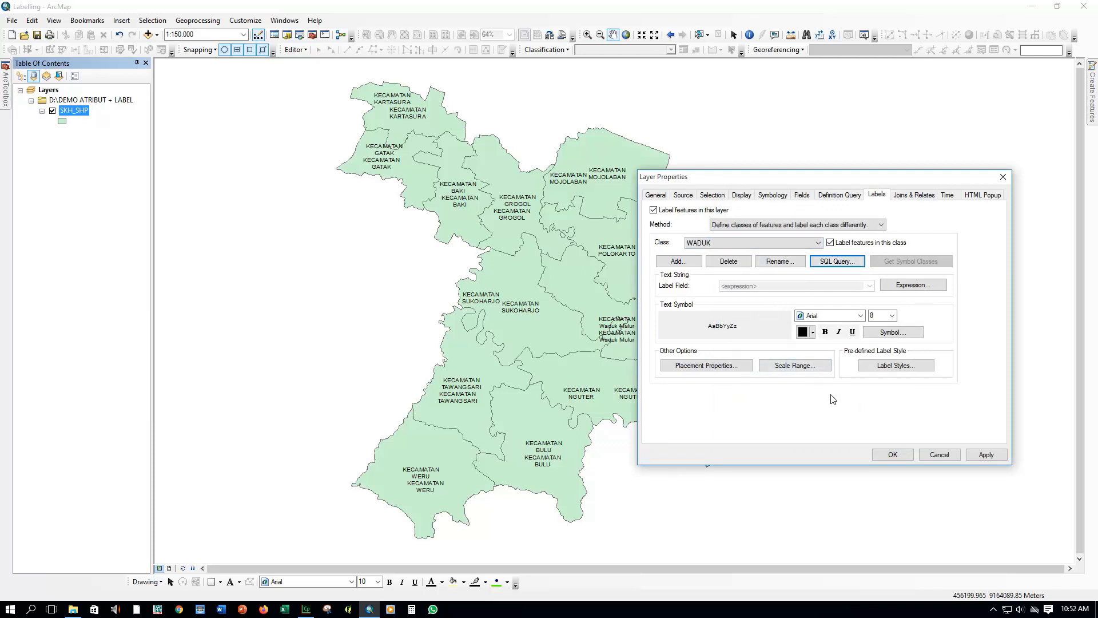
{"action": "left_click", "coordinate": [892, 454]}
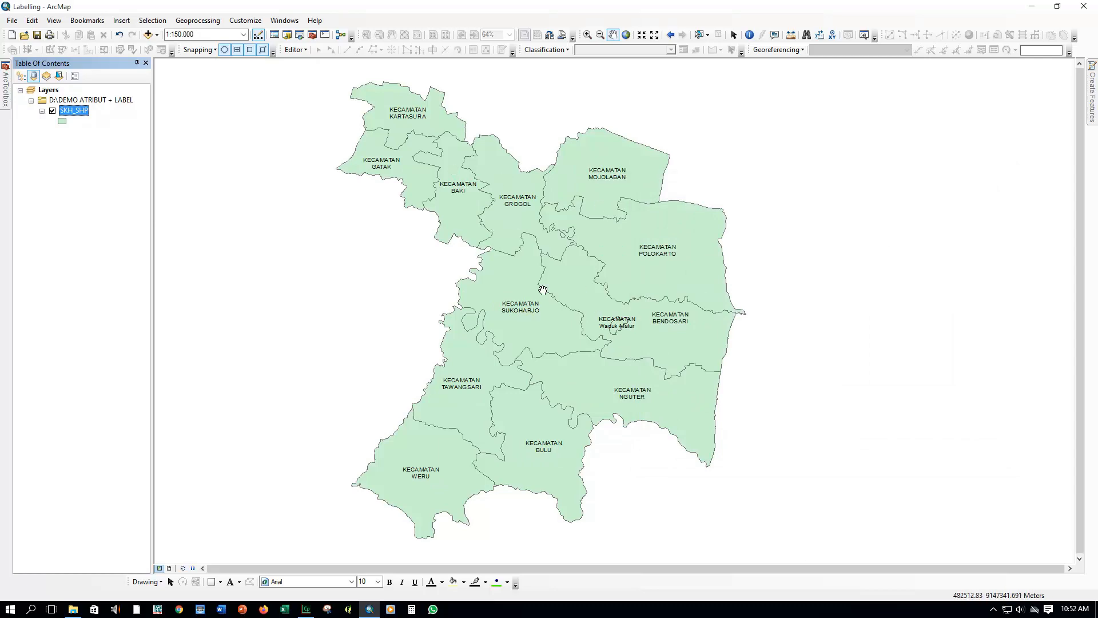
Reset the WADUK class's label expression in the SKH_SHP layer properties so it uses only the Nm_Kecamat field.
{"action": "scroll", "coordinate": [608, 342], "scroll_direction": "up", "scroll_amount": 3}
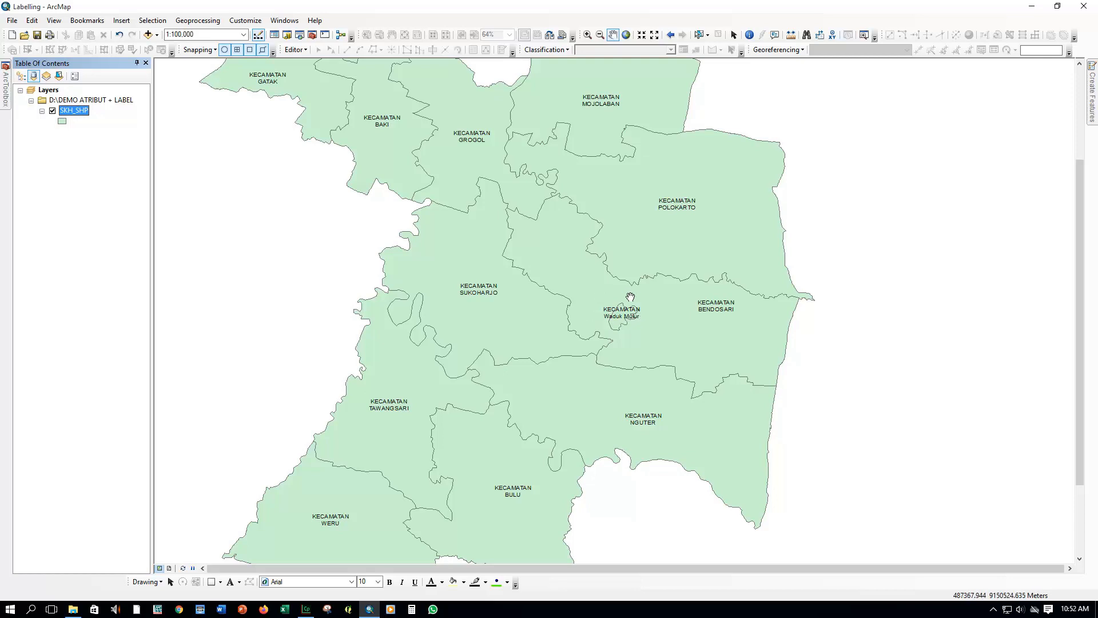
{"action": "right_click", "coordinate": [66, 110]}
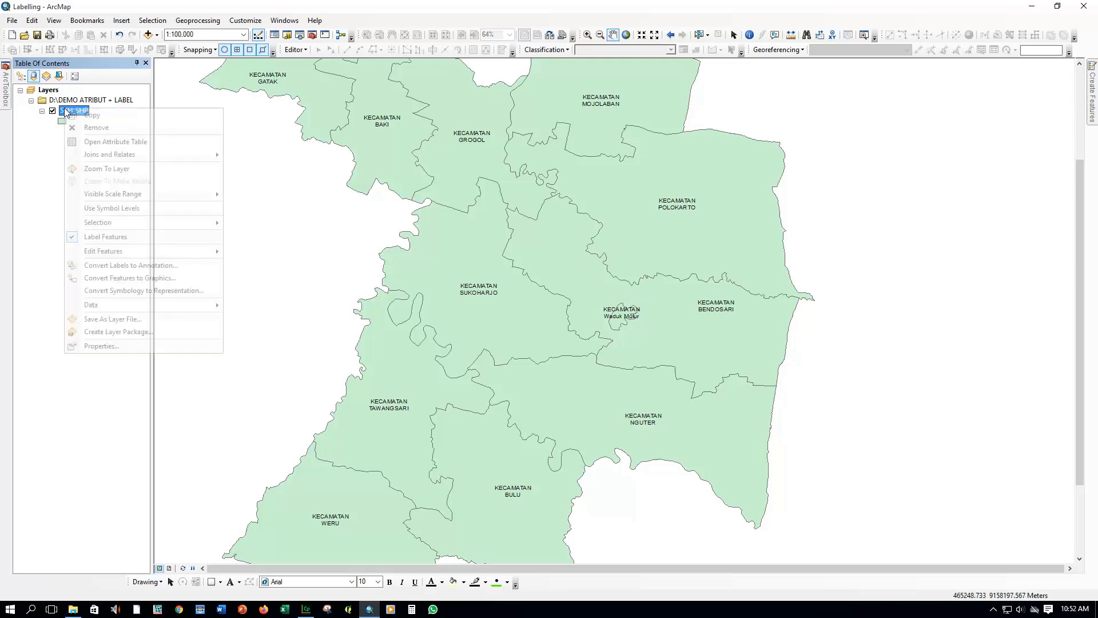
{"action": "left_click", "coordinate": [103, 347]}
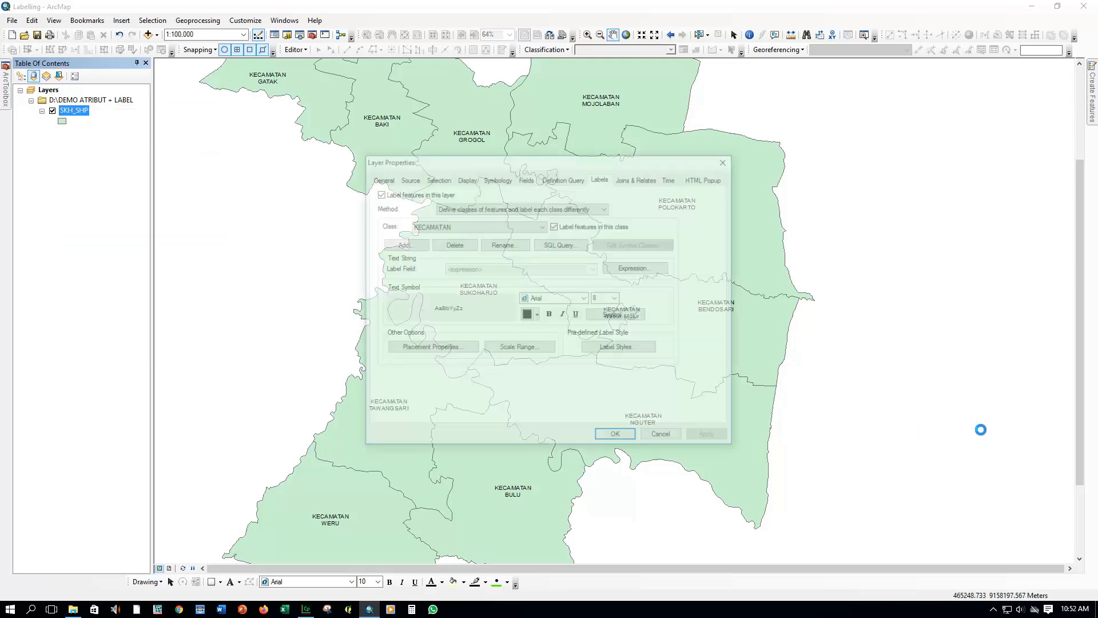
{"action": "left_click_drag", "start_coordinate": [641, 171], "coordinate": [996, 111]}
{"action": "left_click", "coordinate": [868, 168]}
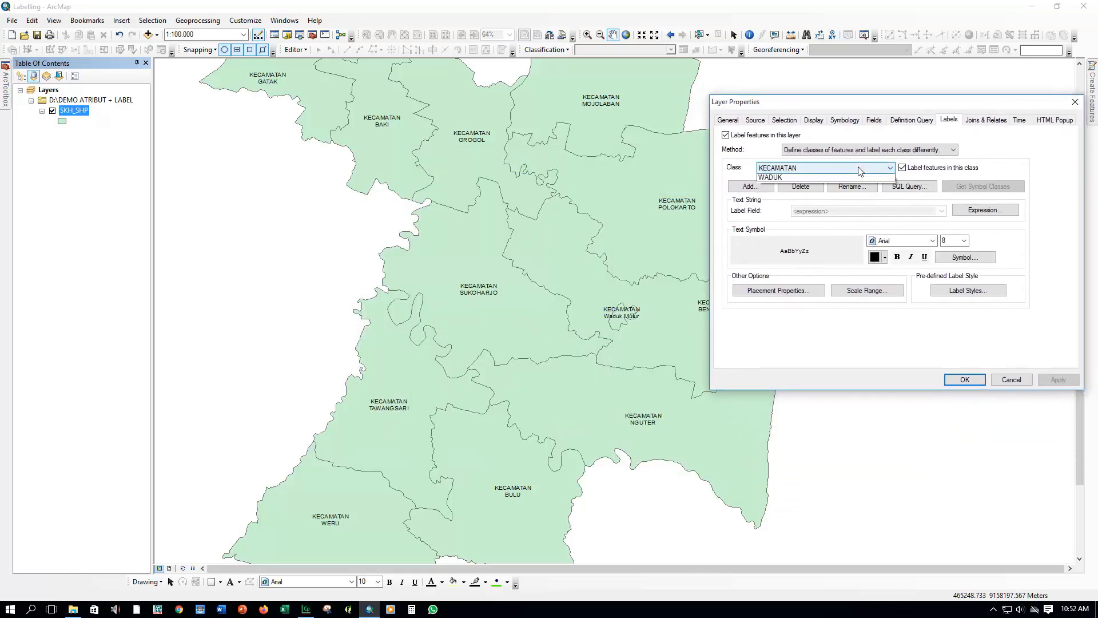
{"action": "left_click", "coordinate": [822, 186]}
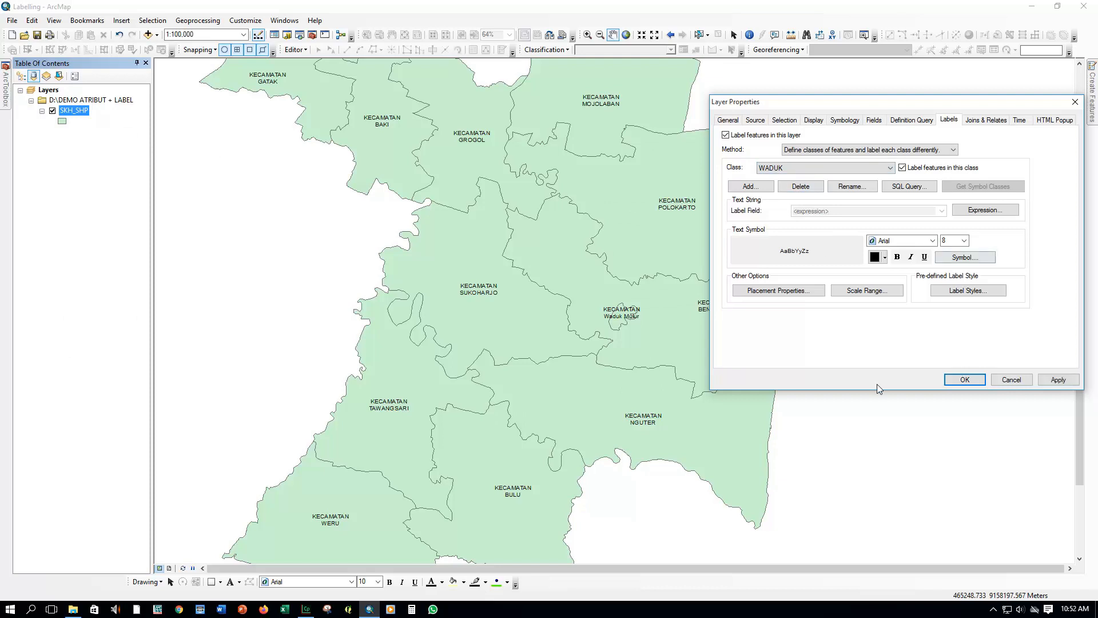
{"action": "left_click", "coordinate": [985, 210]}
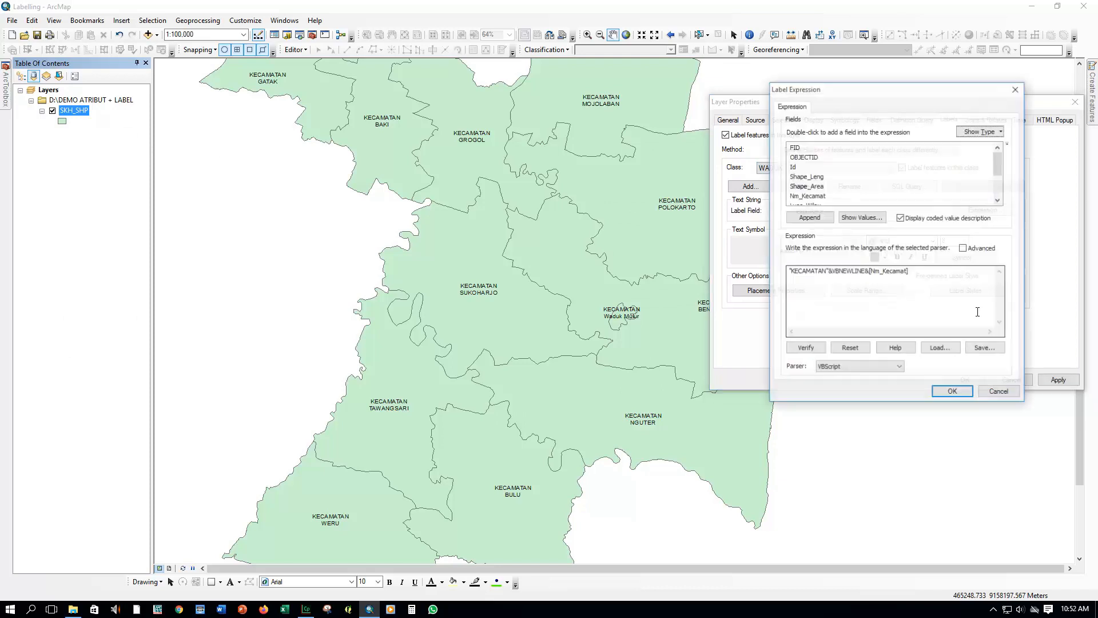
{"action": "left_click", "coordinate": [857, 351]}
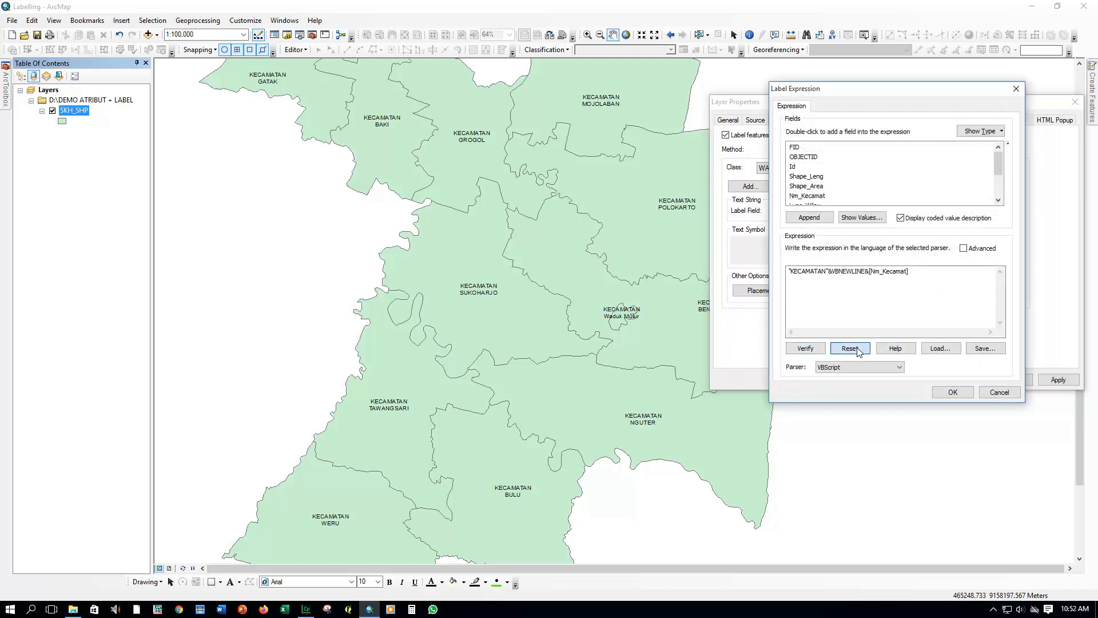
{"action": "left_click", "coordinate": [953, 392]}
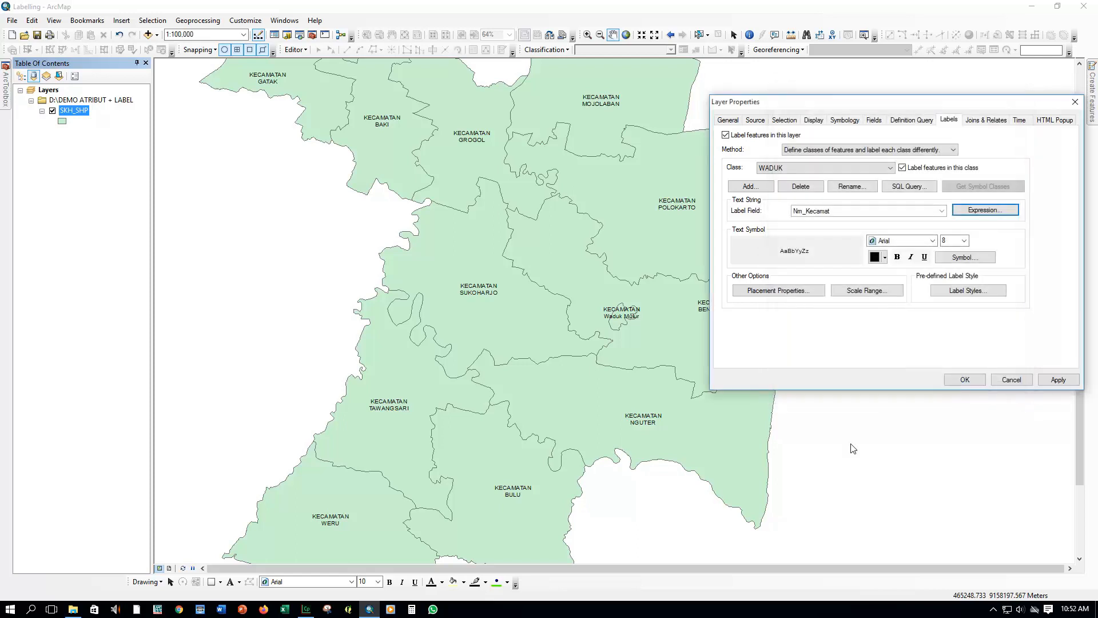
Format the WADUK class labels as size 6, italic and blue, and apply the layer properties.
{"action": "left_click", "coordinate": [964, 240]}
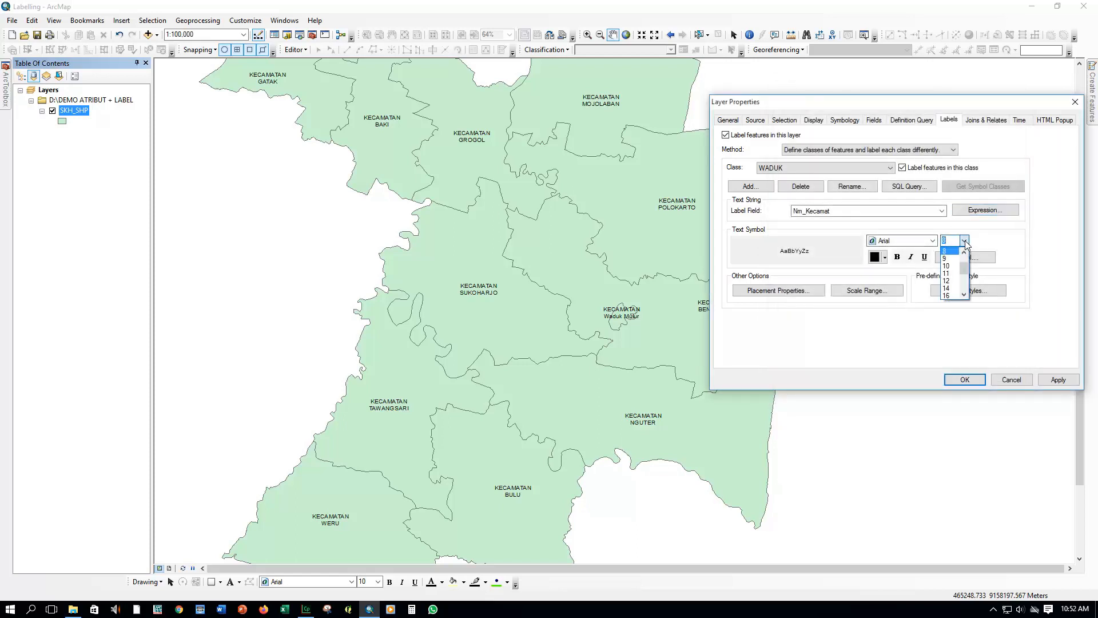
{"action": "scroll", "coordinate": [960, 255], "scroll_direction": "up", "scroll_amount": 1}
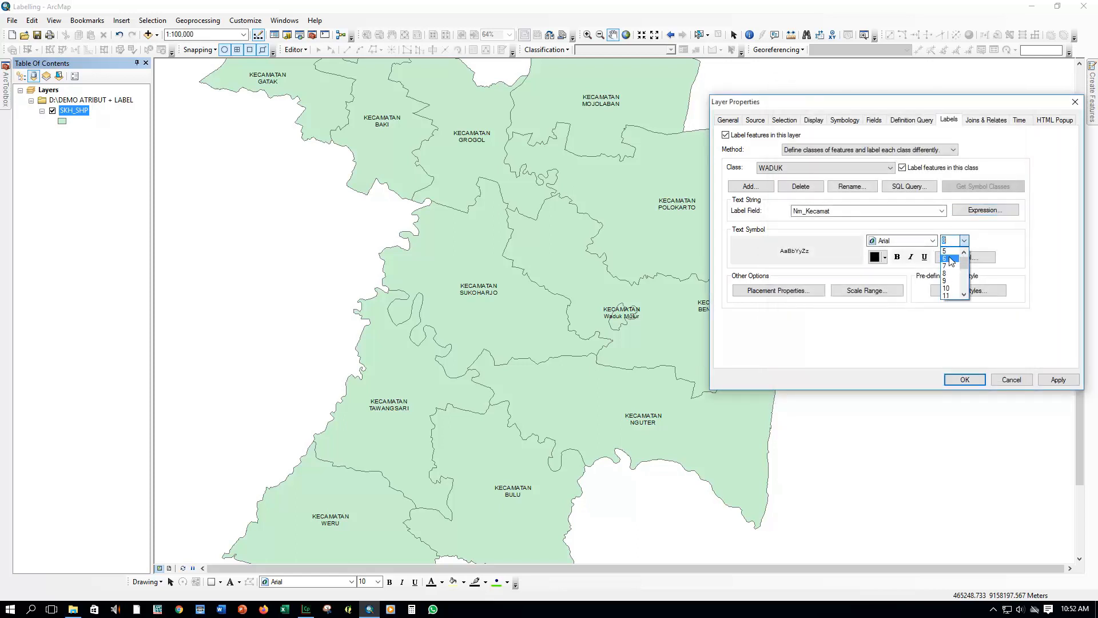
{"action": "left_click", "coordinate": [951, 261]}
{"action": "left_click", "coordinate": [911, 257]}
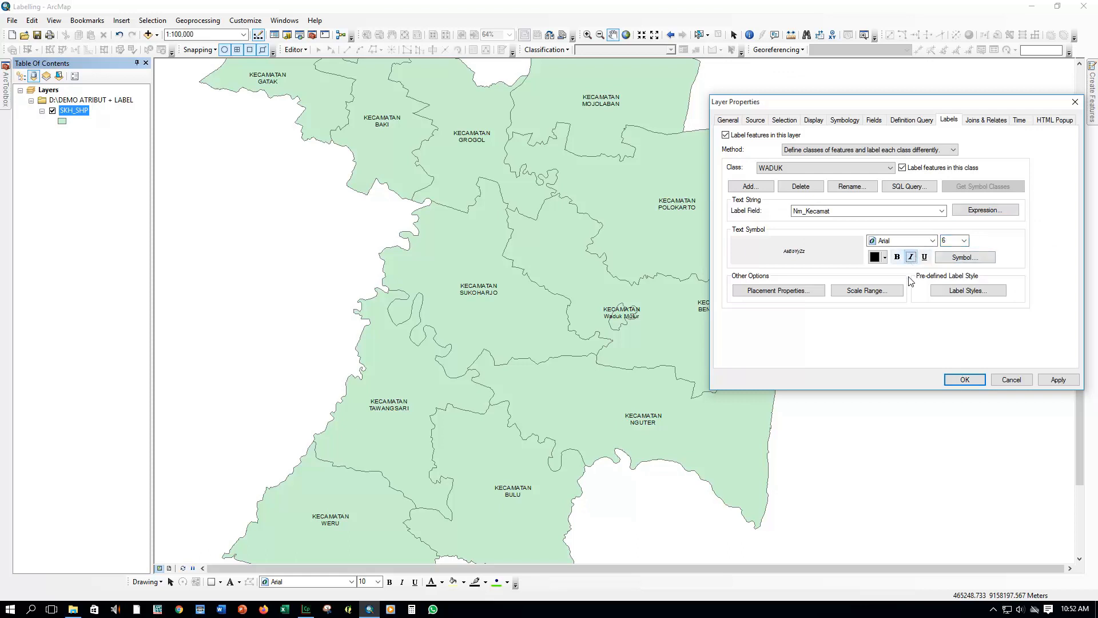
{"action": "left_click", "coordinate": [885, 257]}
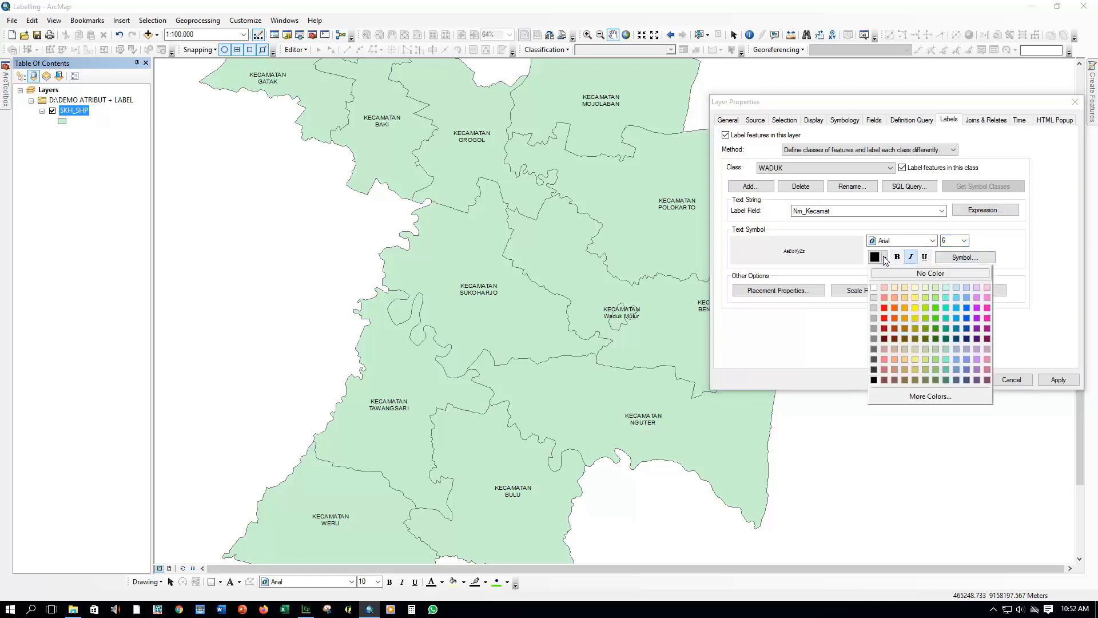
{"action": "left_click", "coordinate": [961, 307]}
{"action": "left_click", "coordinate": [966, 380]}
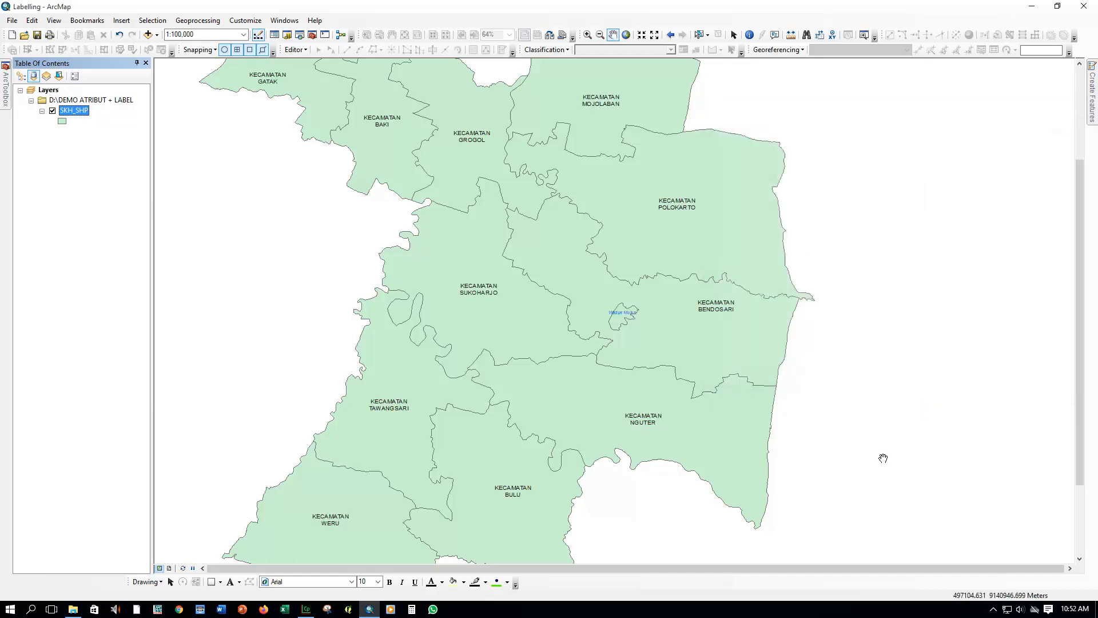
Add the Bangunan feature class from the Admin_SKH dataset in PETA SUKOHARJO.gdb to the map.
{"action": "scroll", "coordinate": [571, 315], "scroll_direction": "down", "scroll_amount": 2}
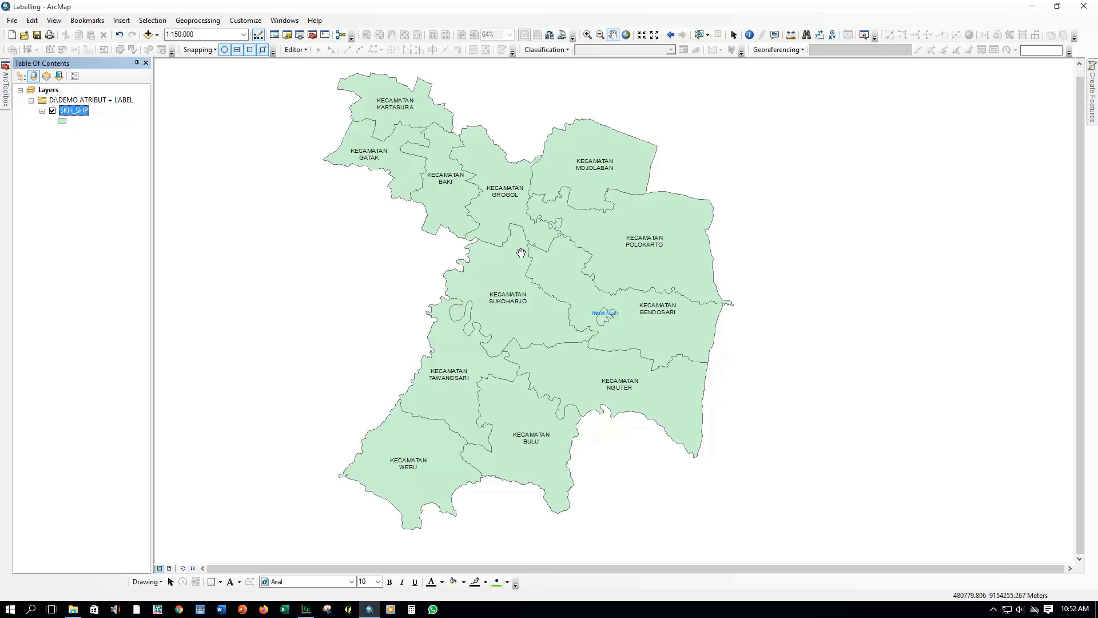
{"action": "left_click", "coordinate": [734, 35]}
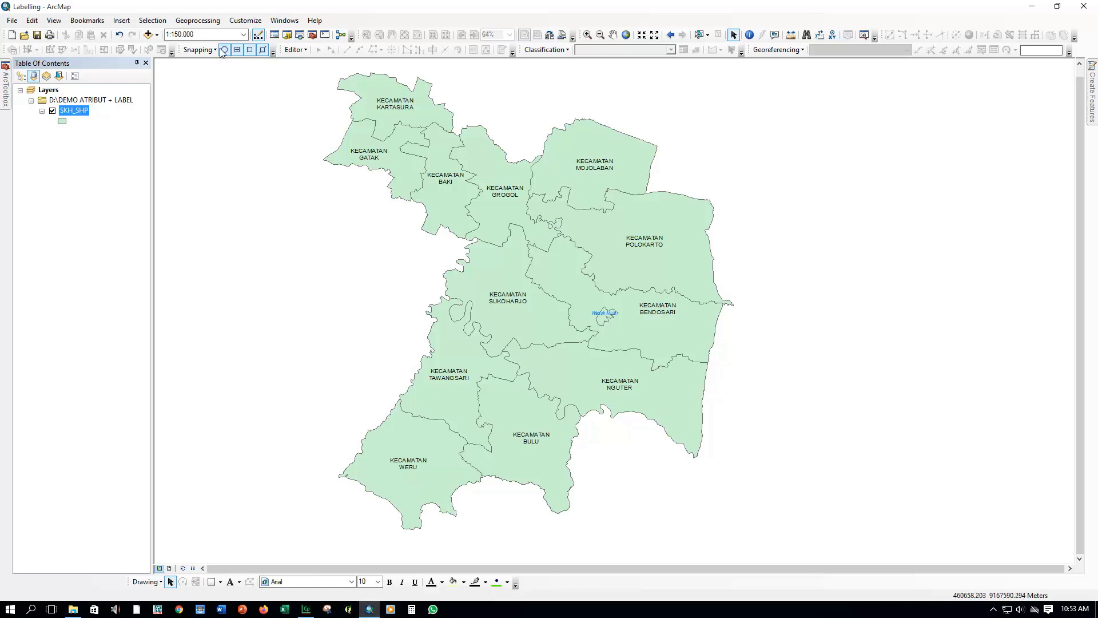
{"action": "left_click", "coordinate": [148, 34]}
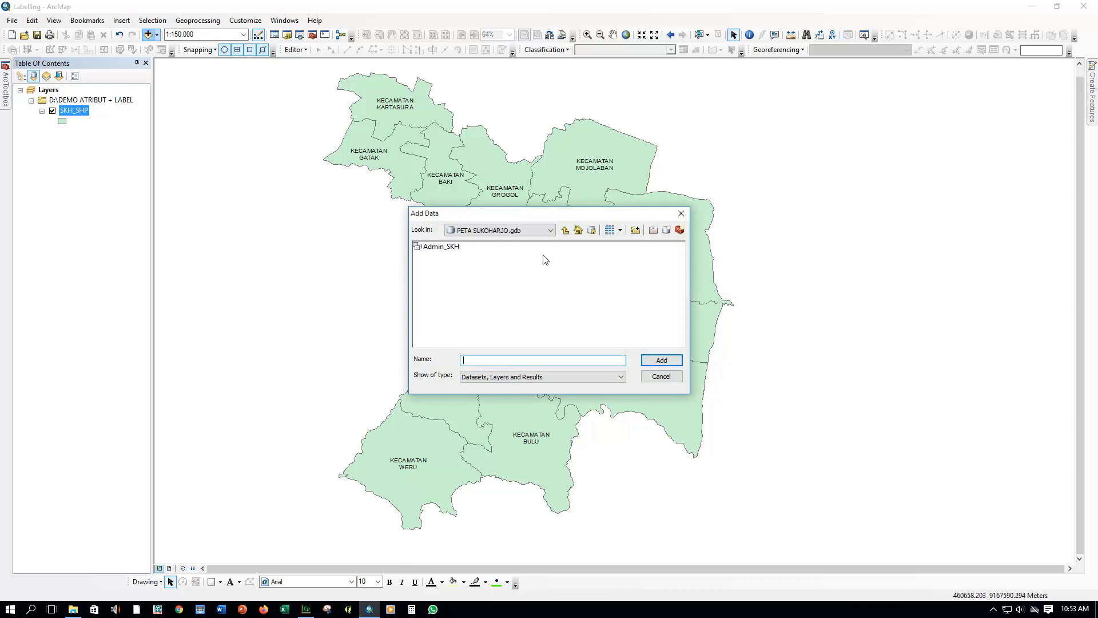
{"action": "double_click", "coordinate": [441, 246]}
{"action": "left_click", "coordinate": [439, 266]}
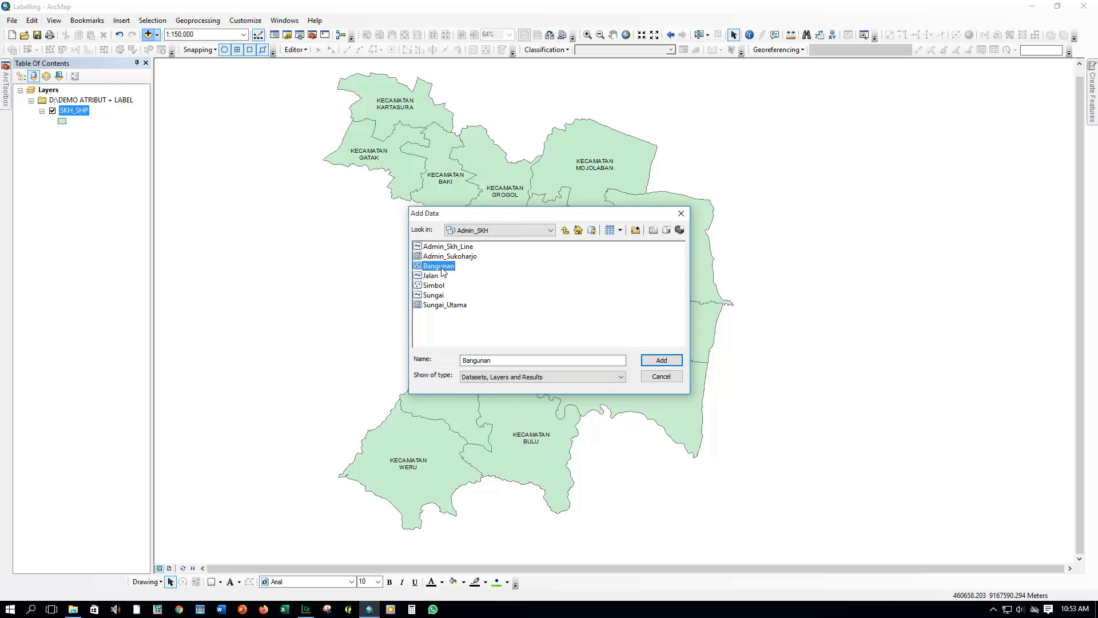
{"action": "left_click", "coordinate": [659, 359]}
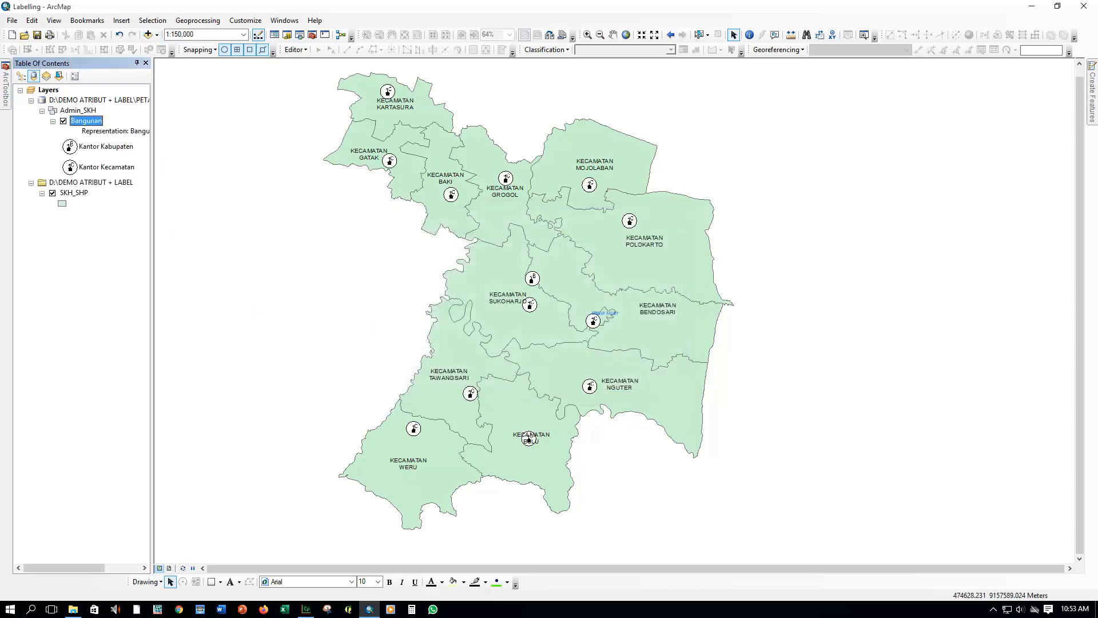
Examine the positions of the Bangunan office symbols relative to the district labels across the map.
{"action": "scroll", "coordinate": [388, 113], "scroll_direction": "up", "scroll_amount": 2}
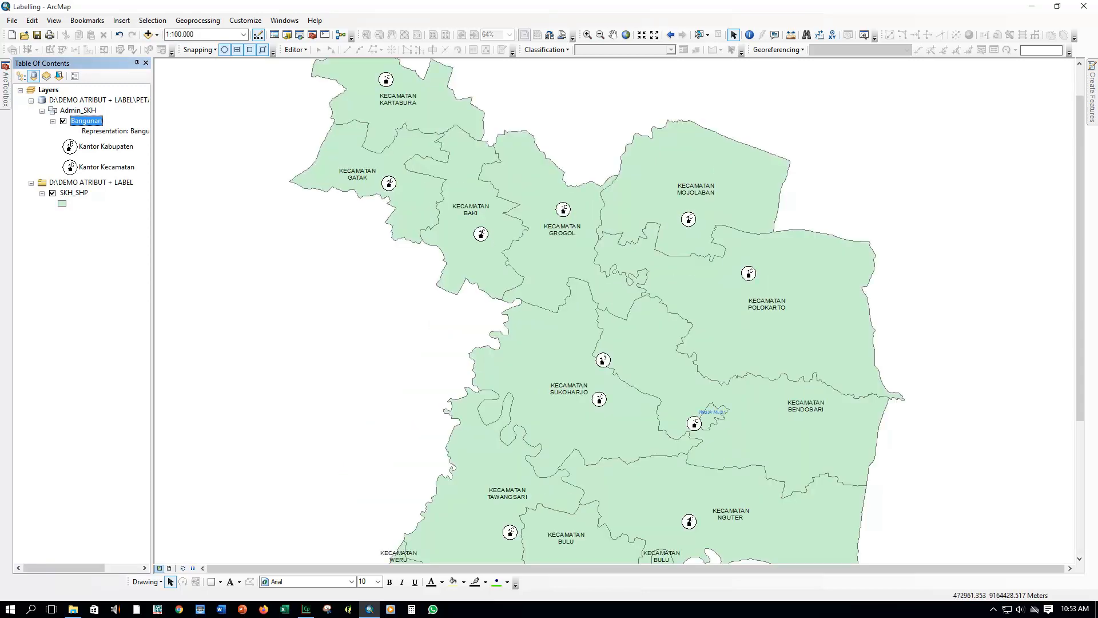
{"action": "left_click_drag", "start_coordinate": [577, 409], "coordinate": [523, 201]}
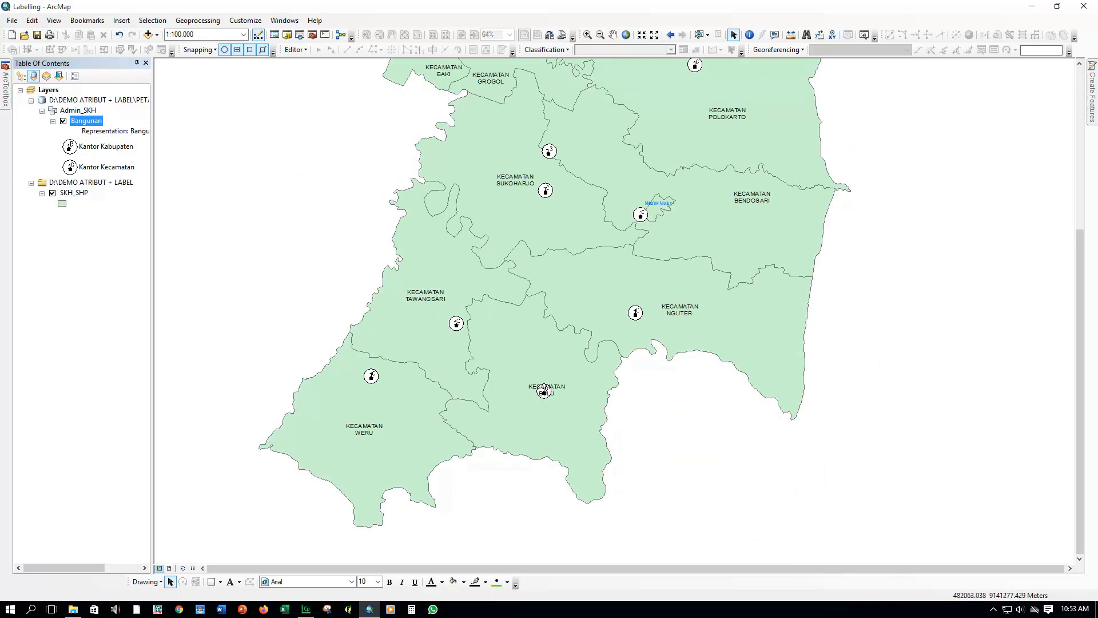
{"action": "scroll", "coordinate": [545, 392], "scroll_direction": "down", "scroll_amount": 2}
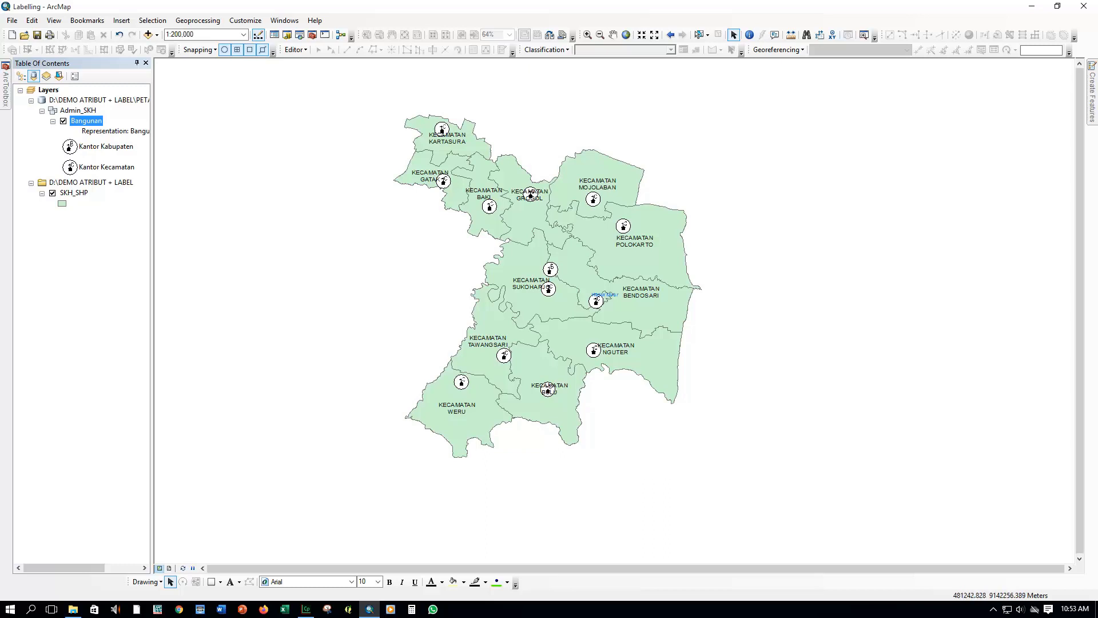
{"action": "scroll", "coordinate": [546, 386], "scroll_direction": "down", "scroll_amount": 2}
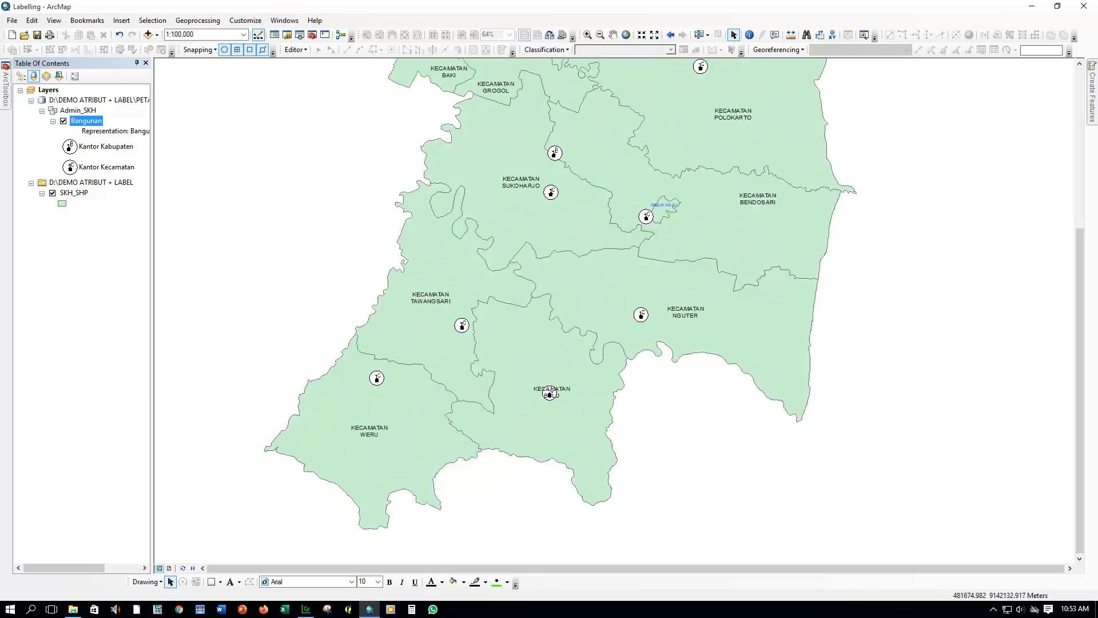
Remove the PETA SUKOHARJO.gdb source group, including its Bangunan layer, from the map.
{"action": "scroll", "coordinate": [550, 392], "scroll_direction": "up", "scroll_amount": 2}
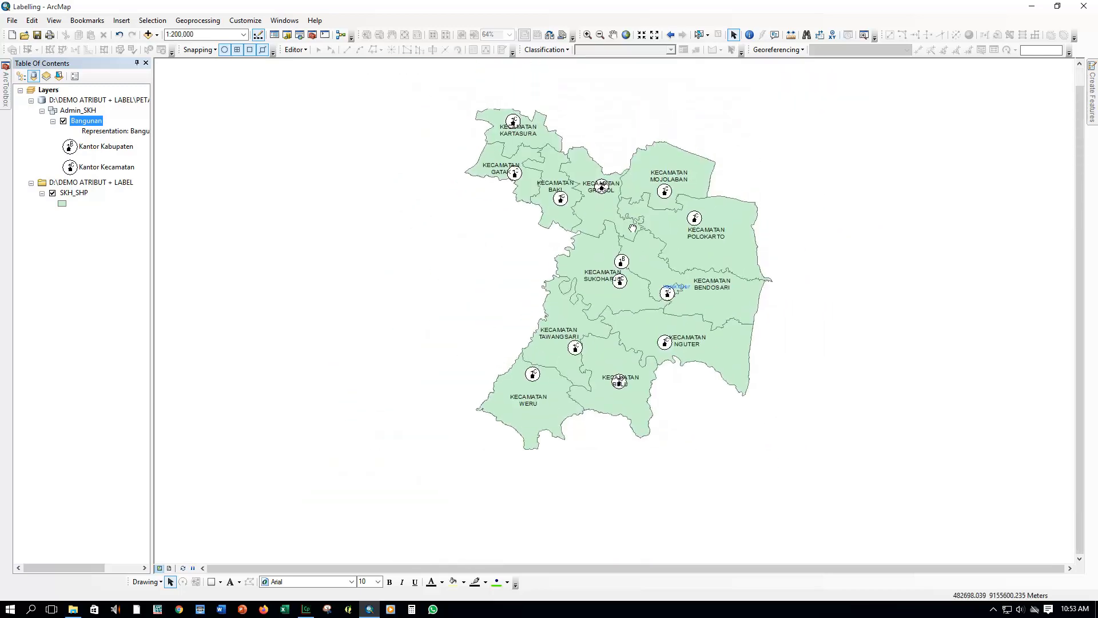
{"action": "scroll", "coordinate": [615, 198], "scroll_direction": "down", "scroll_amount": 1}
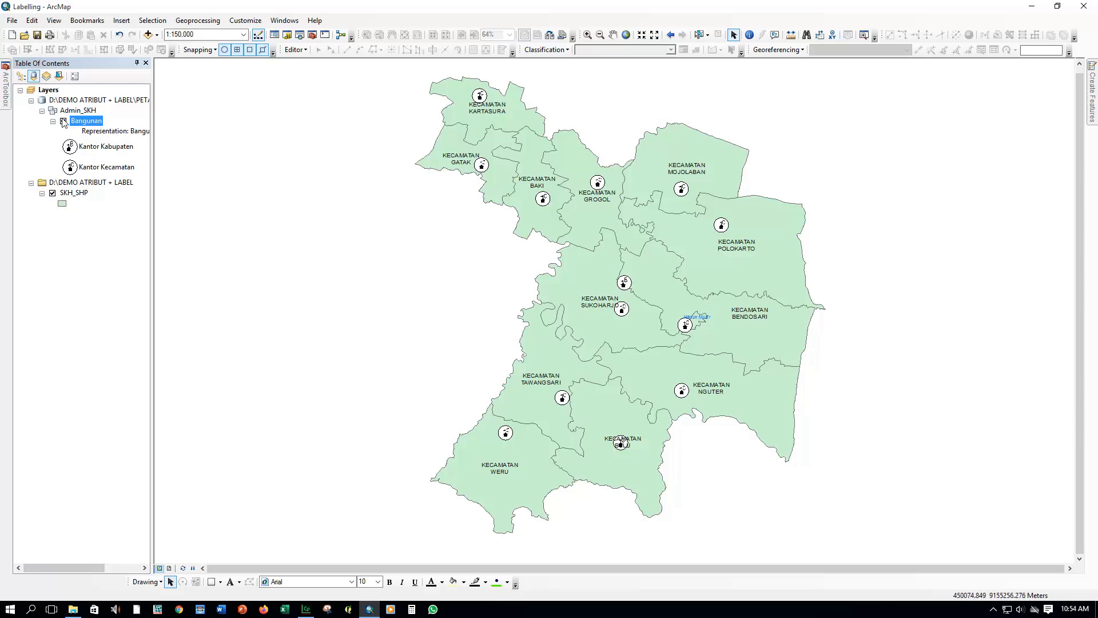
{"action": "left_click", "coordinate": [68, 100]}
{"action": "right_click", "coordinate": [70, 101]}
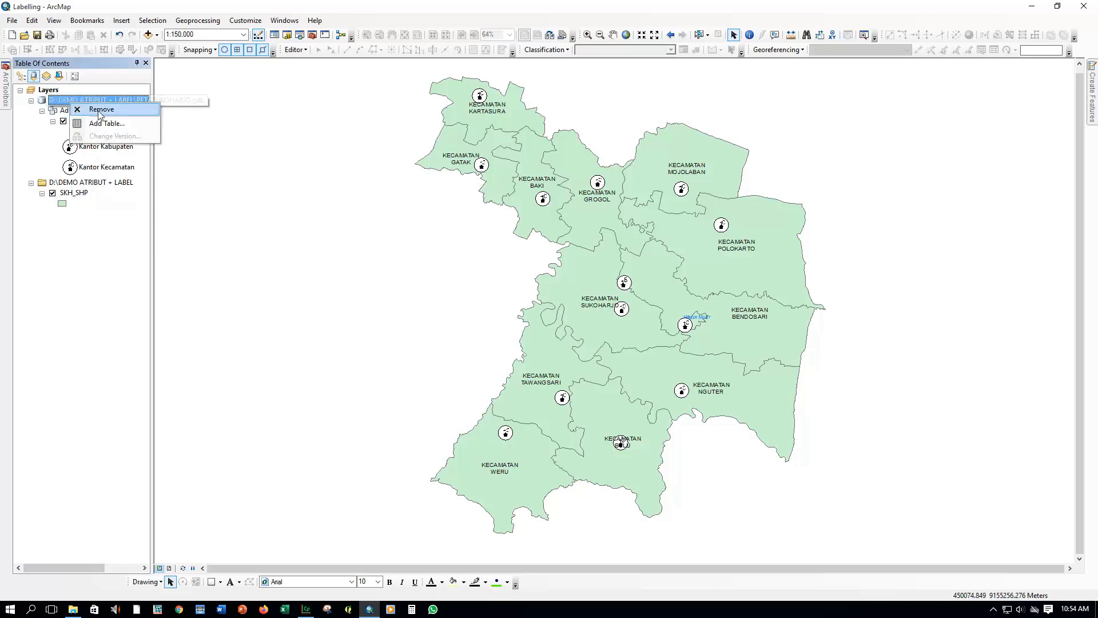
{"action": "left_click", "coordinate": [102, 109]}
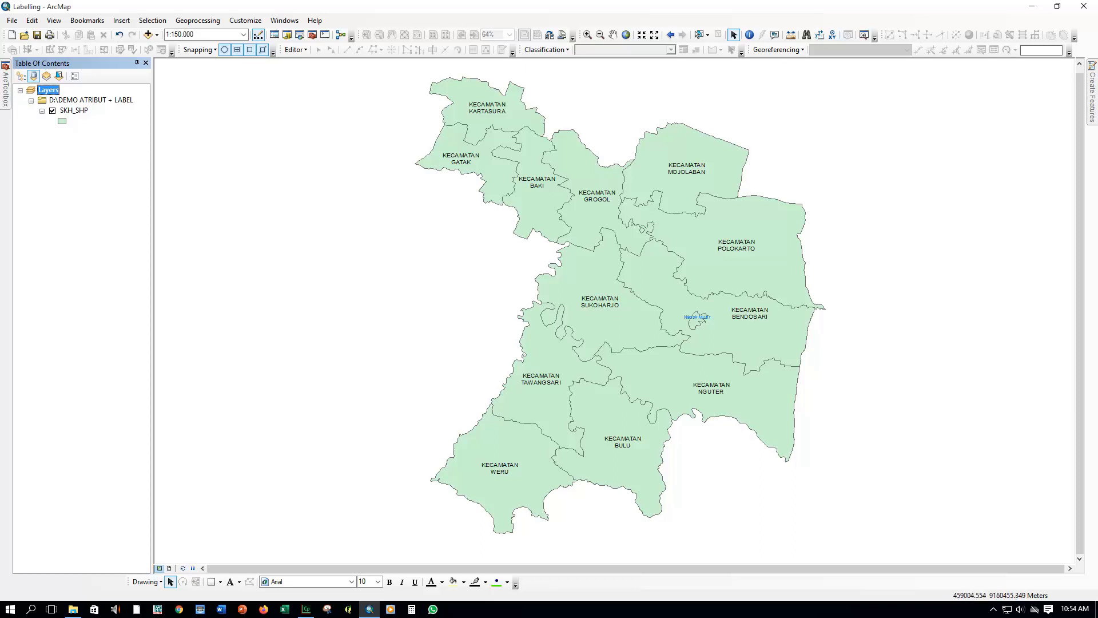
Convert the SKH_SHP labels of all features to annotation stored in the map.
{"action": "left_click", "coordinate": [74, 111]}
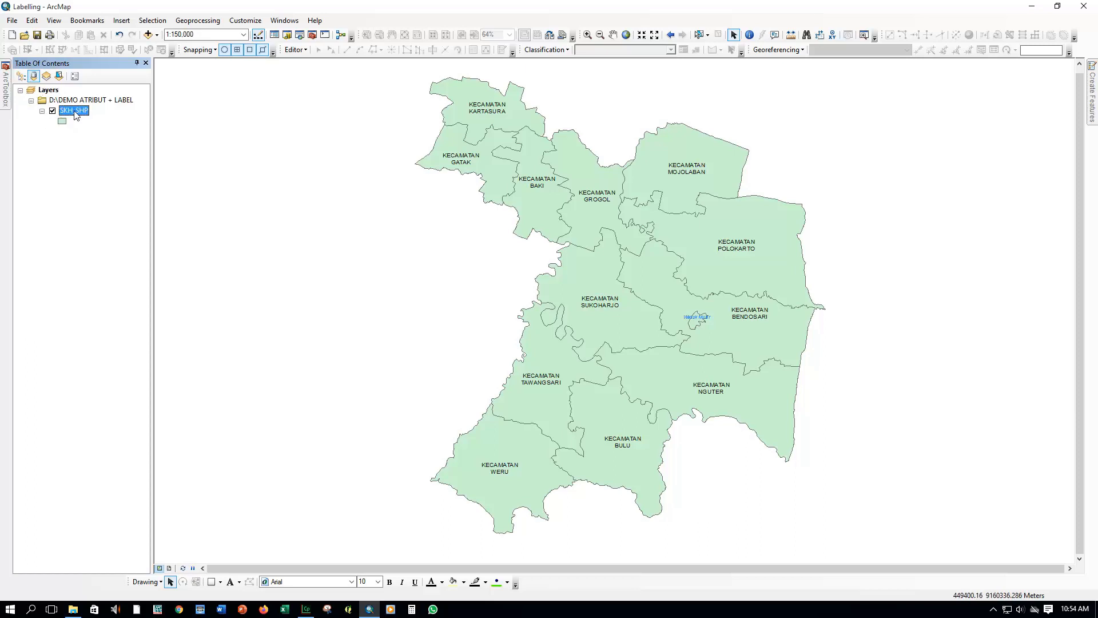
{"action": "right_click", "coordinate": [75, 113]}
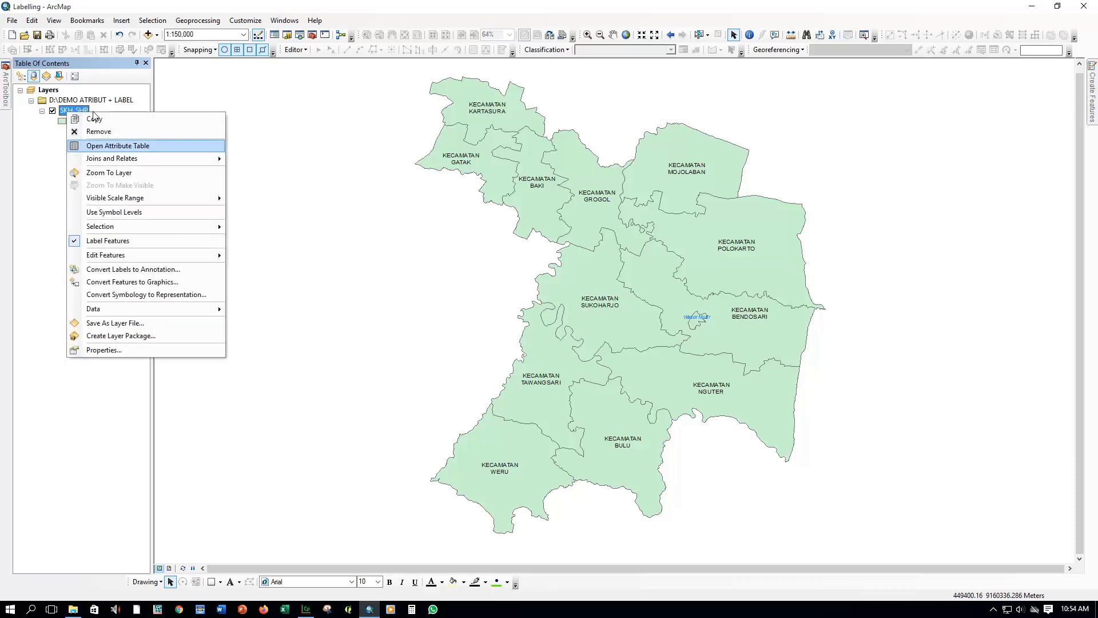
{"action": "left_click", "coordinate": [134, 269]}
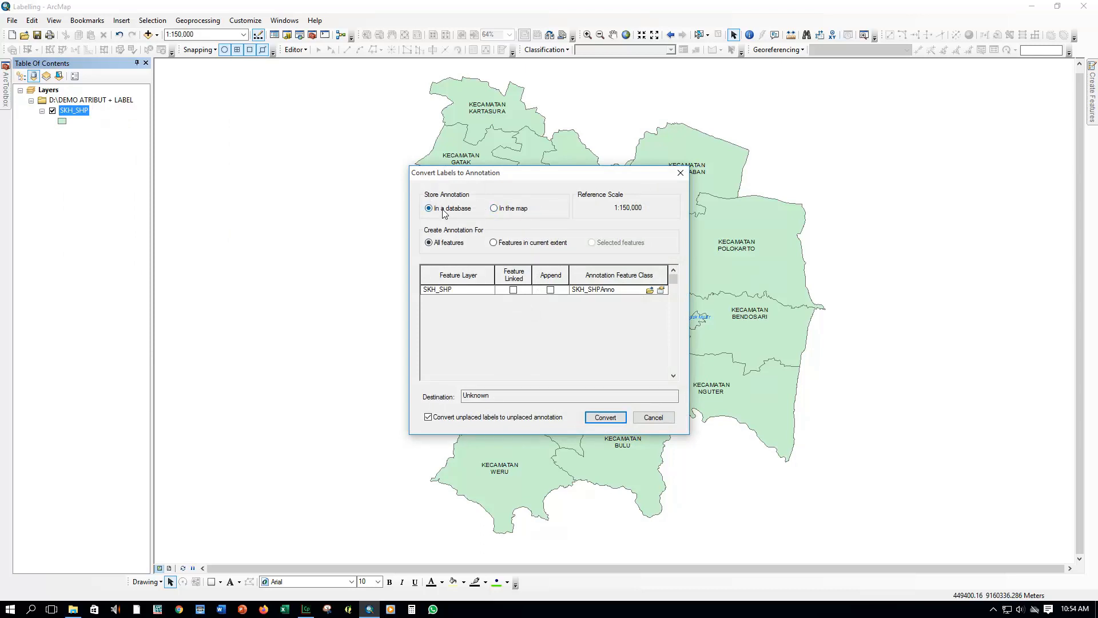
{"action": "left_click", "coordinate": [511, 210]}
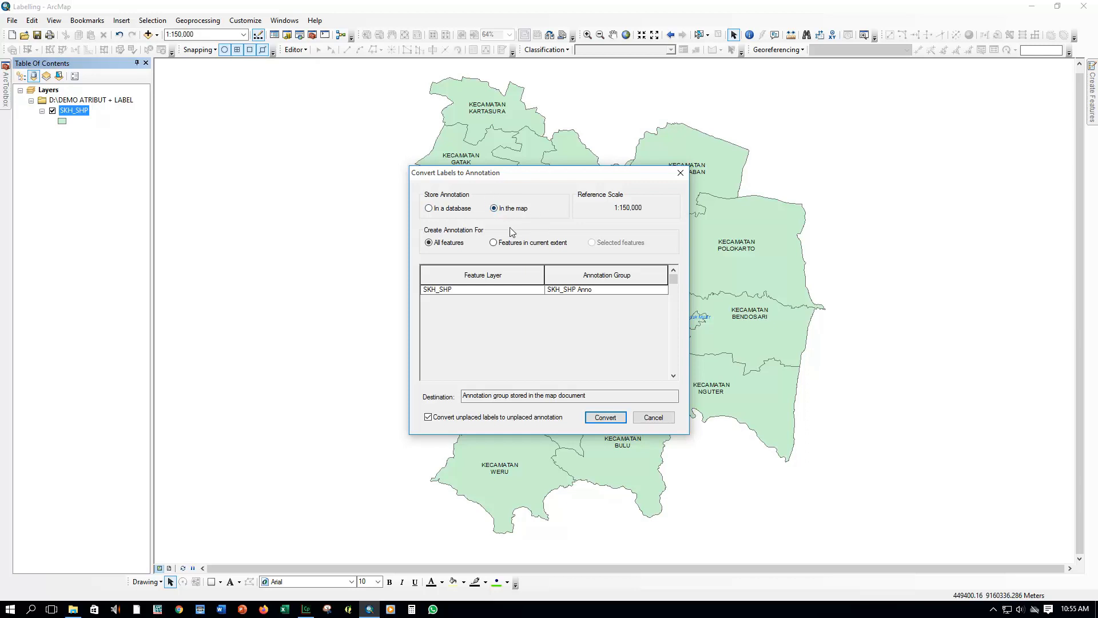
{"action": "left_click", "coordinate": [610, 418]}
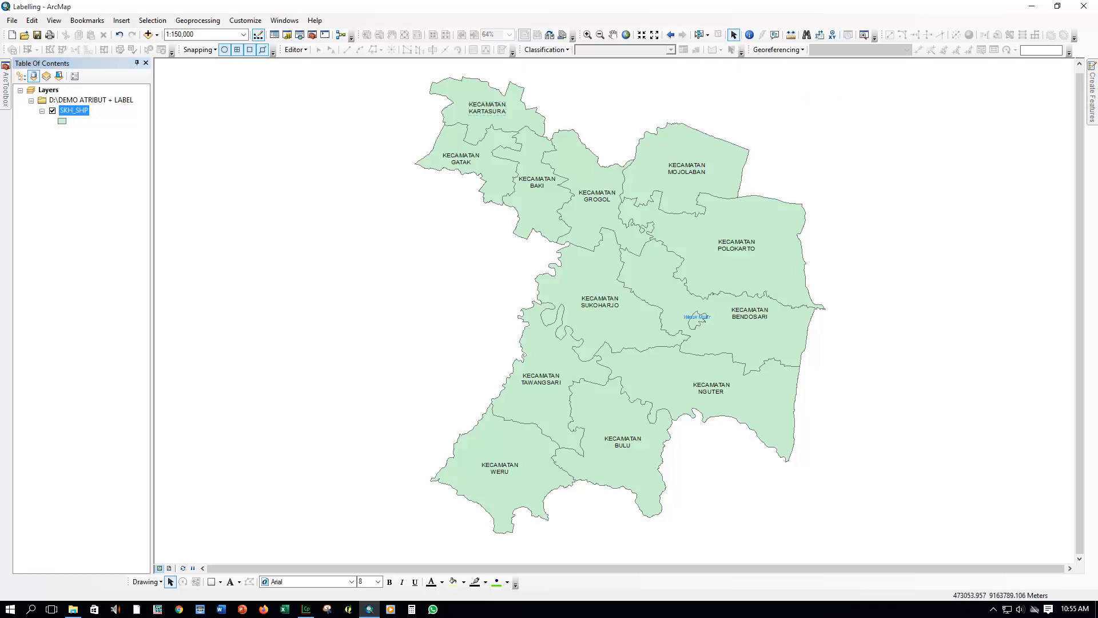
Move the KECAMATAN KARTASURA annotation slightly up and left within its district and make its text bold.
{"action": "left_click", "coordinate": [488, 107]}
{"action": "left_click_drag", "start_coordinate": [488, 107], "coordinate": [471, 96]}
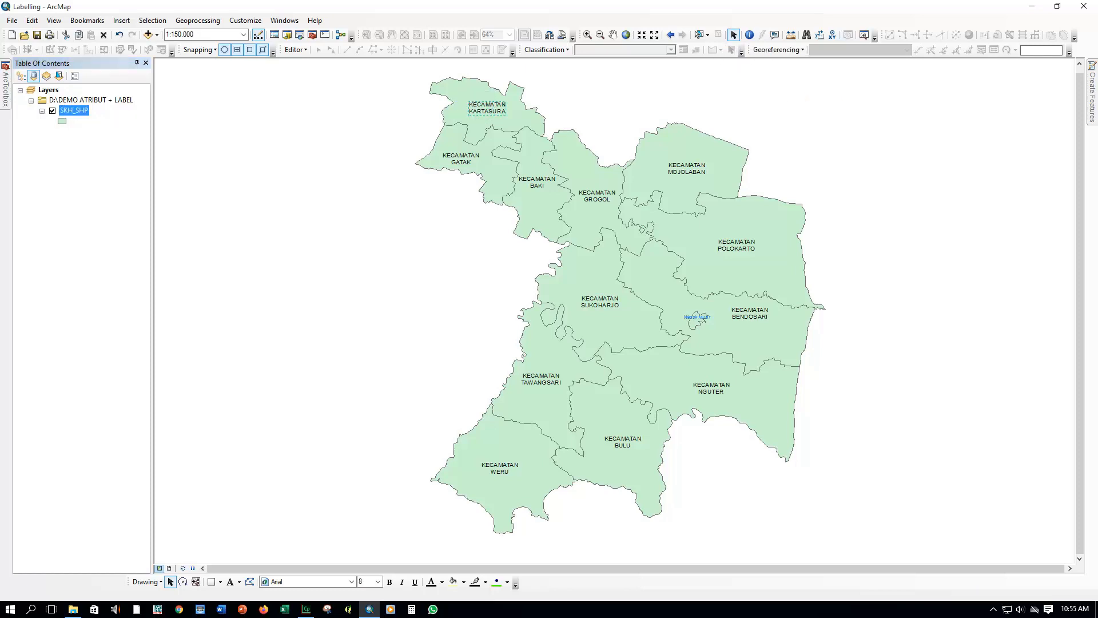
{"action": "right_click", "coordinate": [477, 99]}
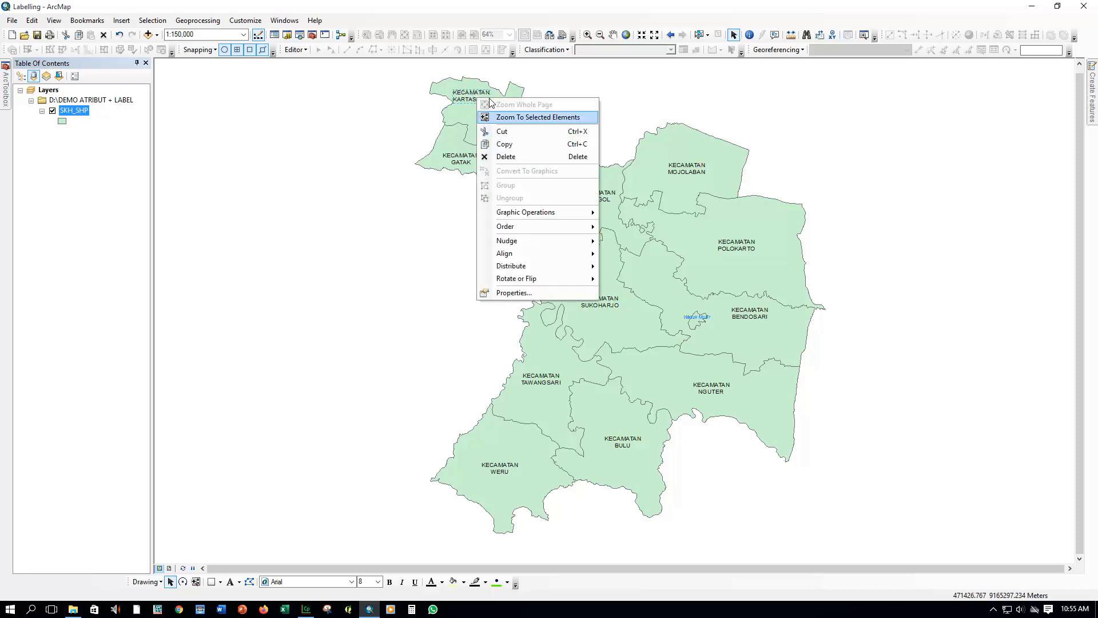
{"action": "left_click", "coordinate": [525, 293]}
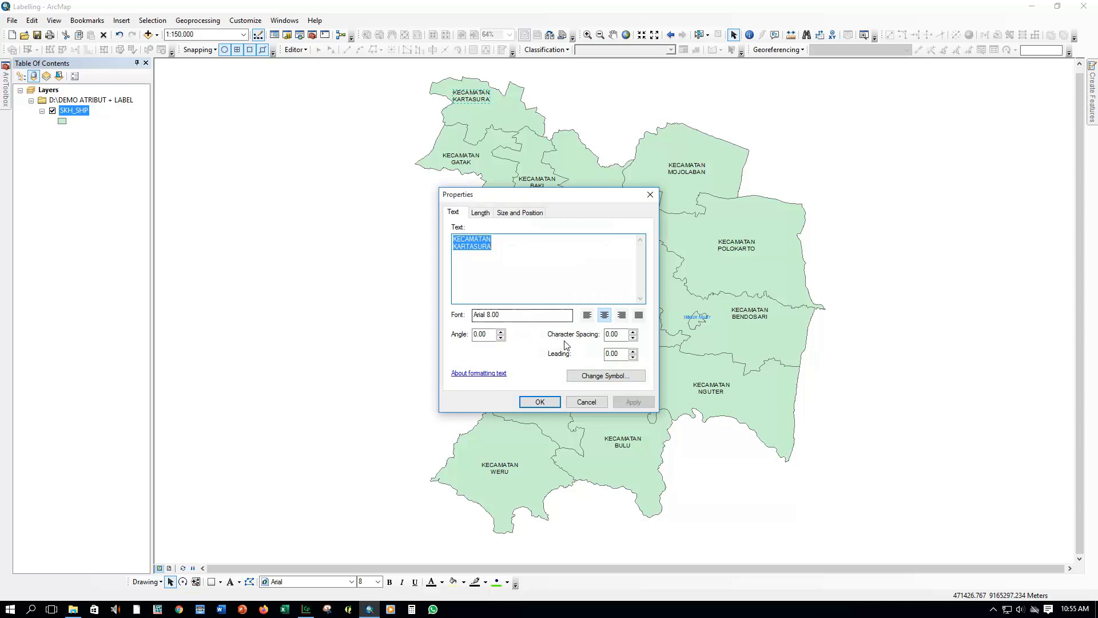
{"action": "left_click", "coordinate": [609, 377]}
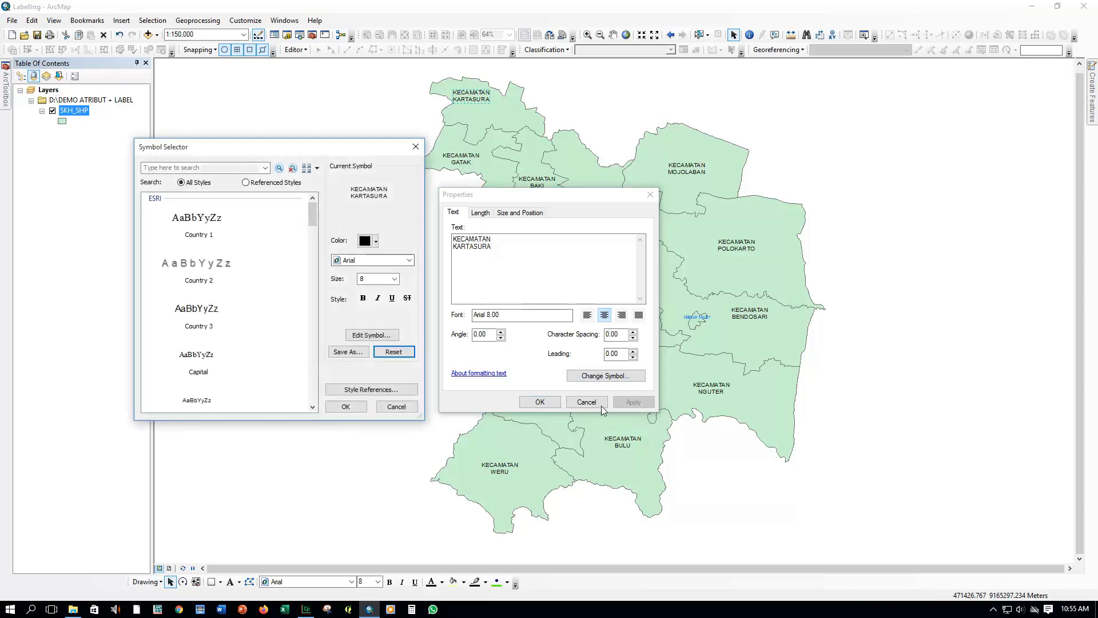
{"action": "left_click", "coordinate": [365, 299]}
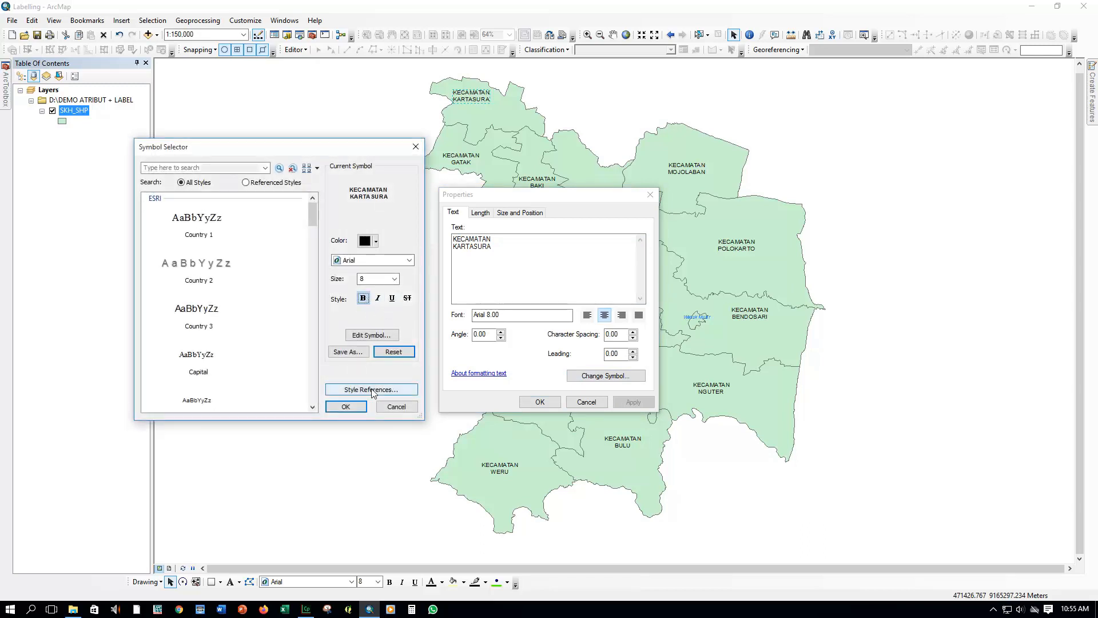
{"action": "left_click", "coordinate": [348, 406]}
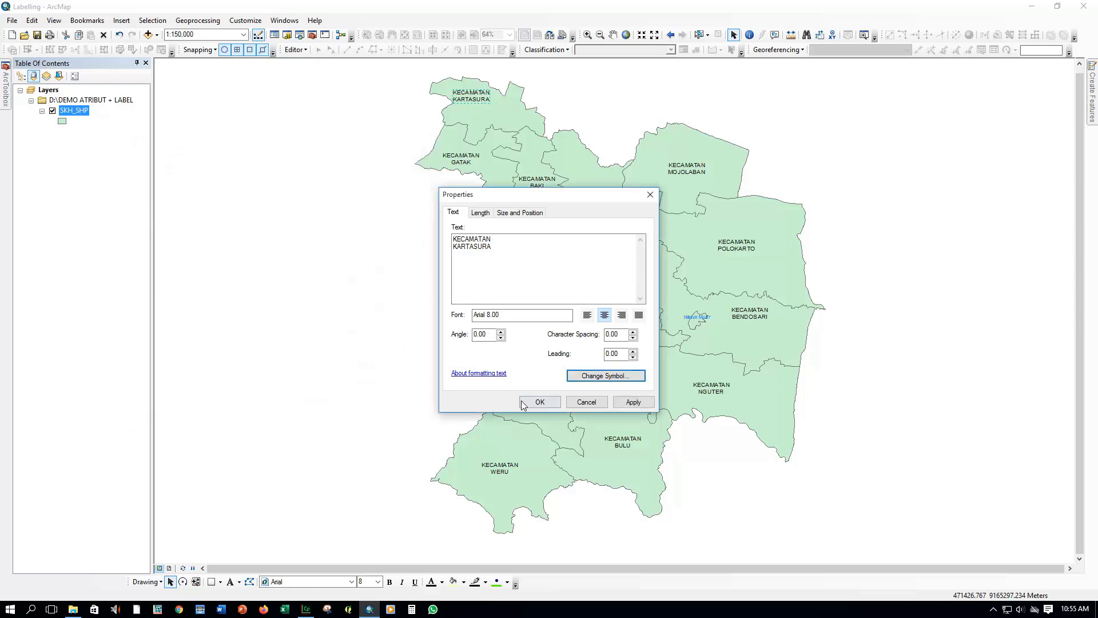
{"action": "left_click", "coordinate": [540, 402]}
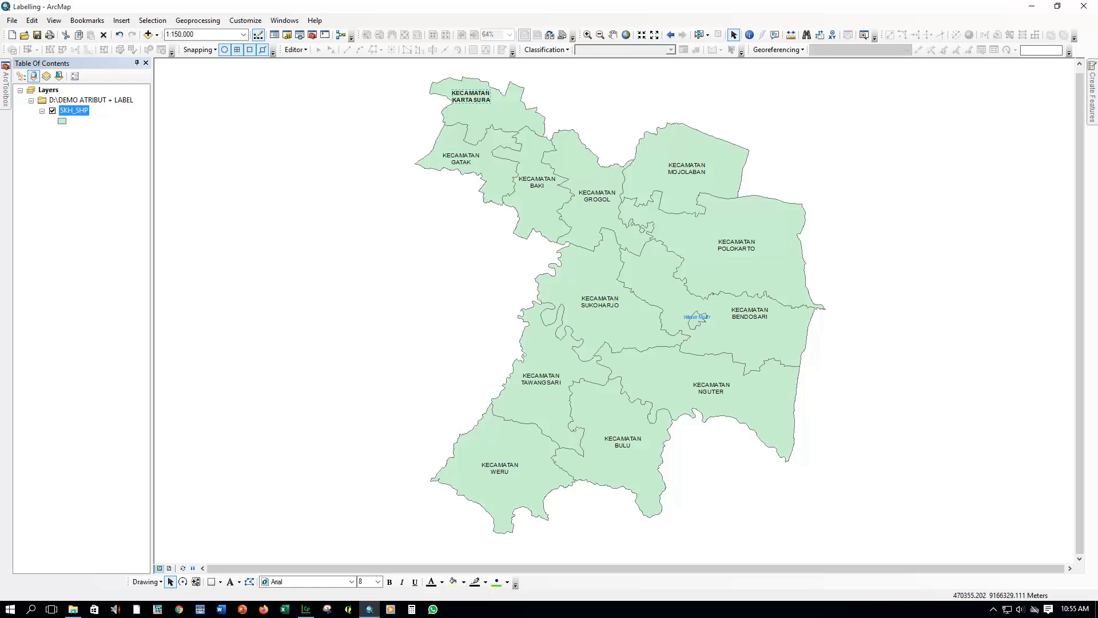
Remove the bold style from the KECAMATAN KARTASURA annotation text.
{"action": "left_click", "coordinate": [471, 97]}
{"action": "right_click", "coordinate": [470, 97]}
{"action": "left_click", "coordinate": [509, 293]}
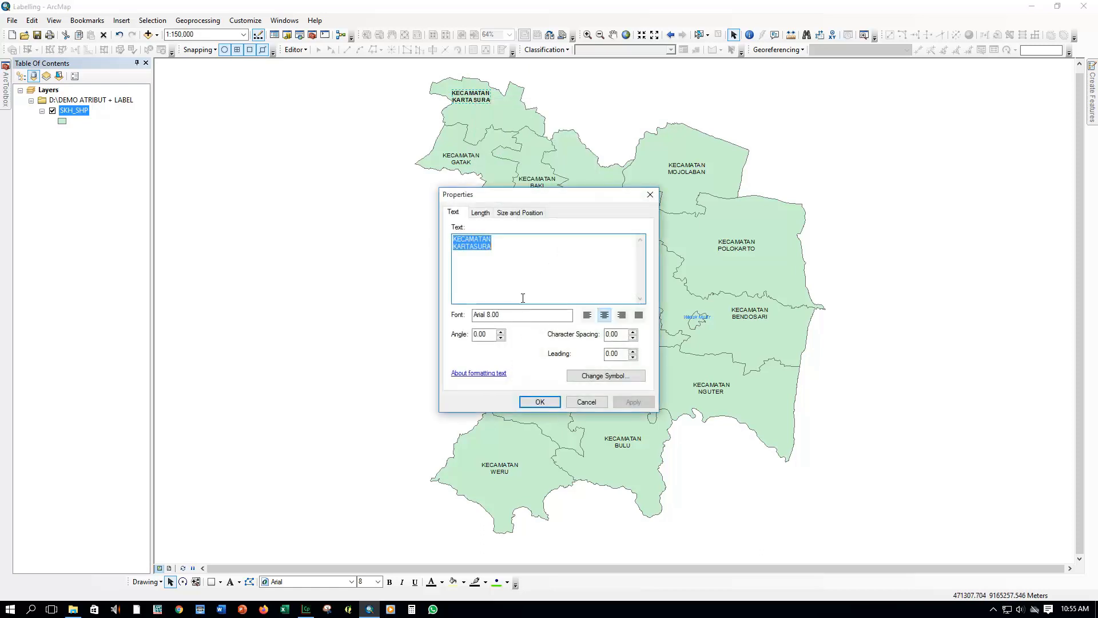
{"action": "left_click", "coordinate": [575, 378]}
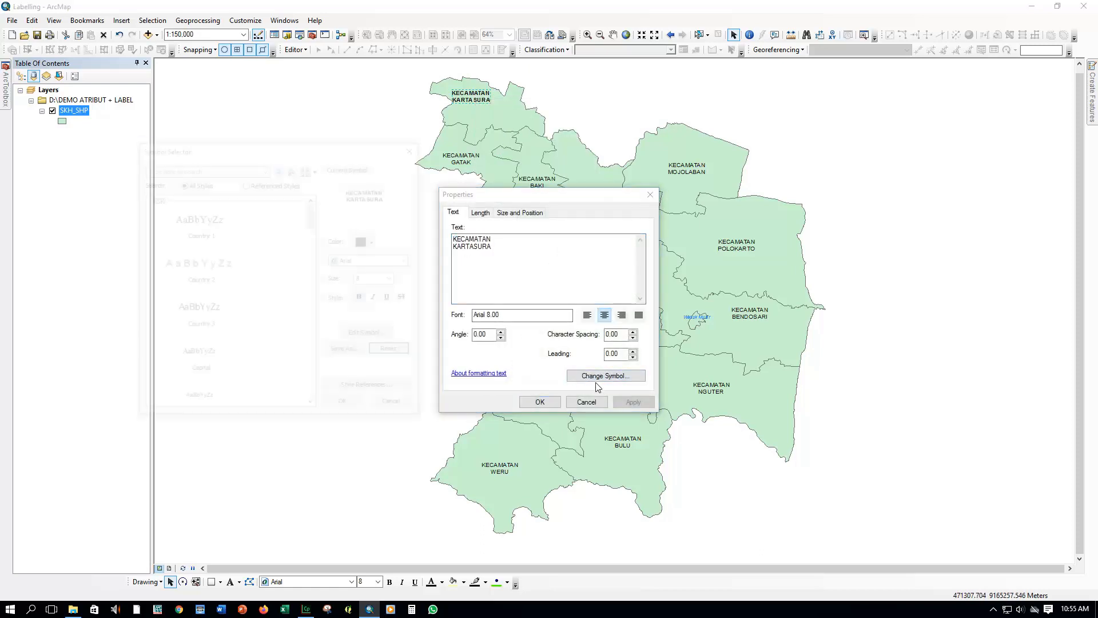
{"action": "left_click", "coordinate": [363, 298]}
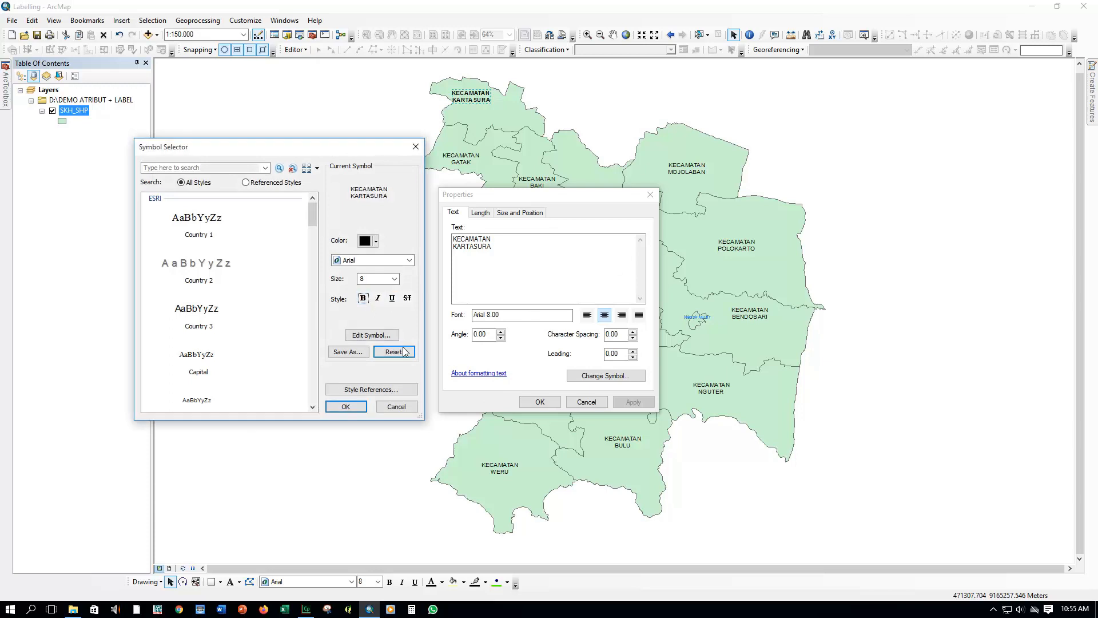
{"action": "left_click", "coordinate": [347, 406]}
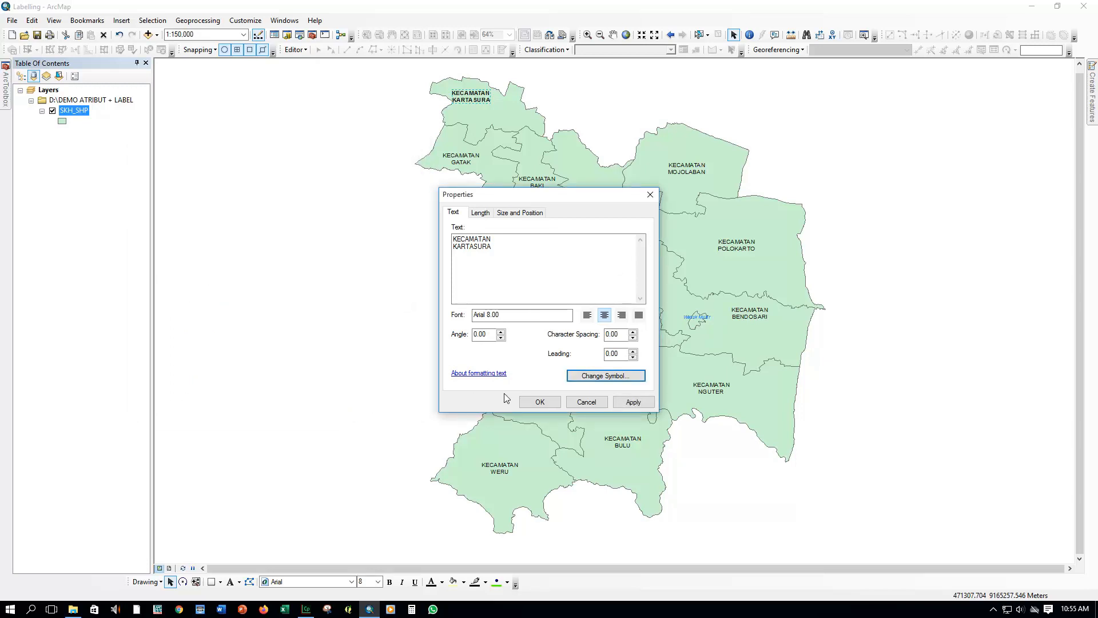
{"action": "left_click", "coordinate": [539, 403]}
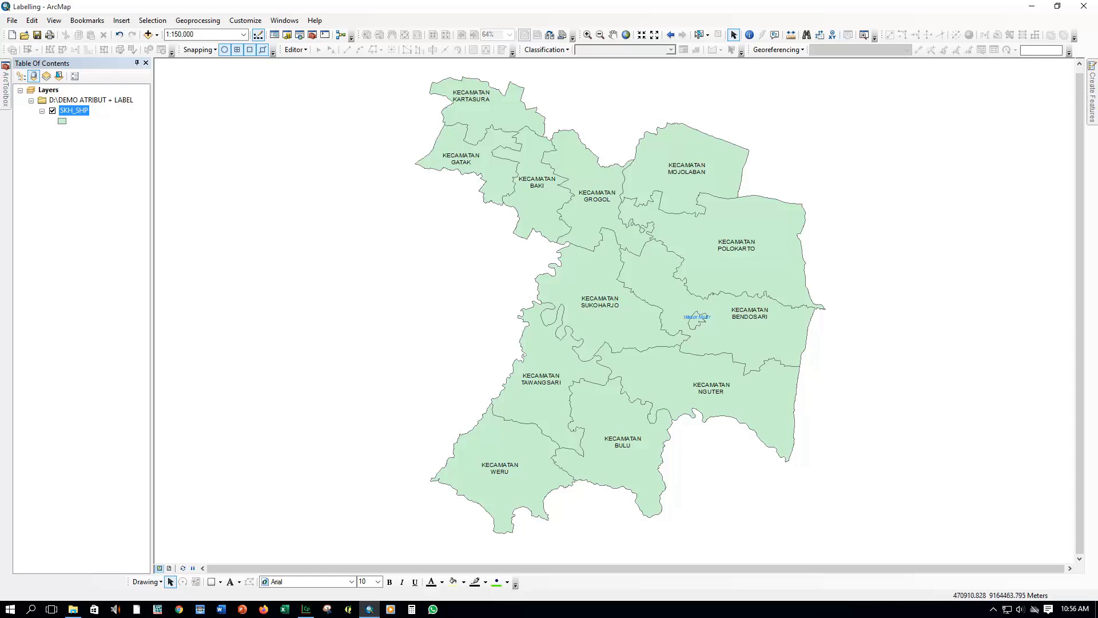
Check the SKH_SHP layer's label settings and whether its labels can still be converted to annotation.
{"action": "left_click", "coordinate": [470, 95]}
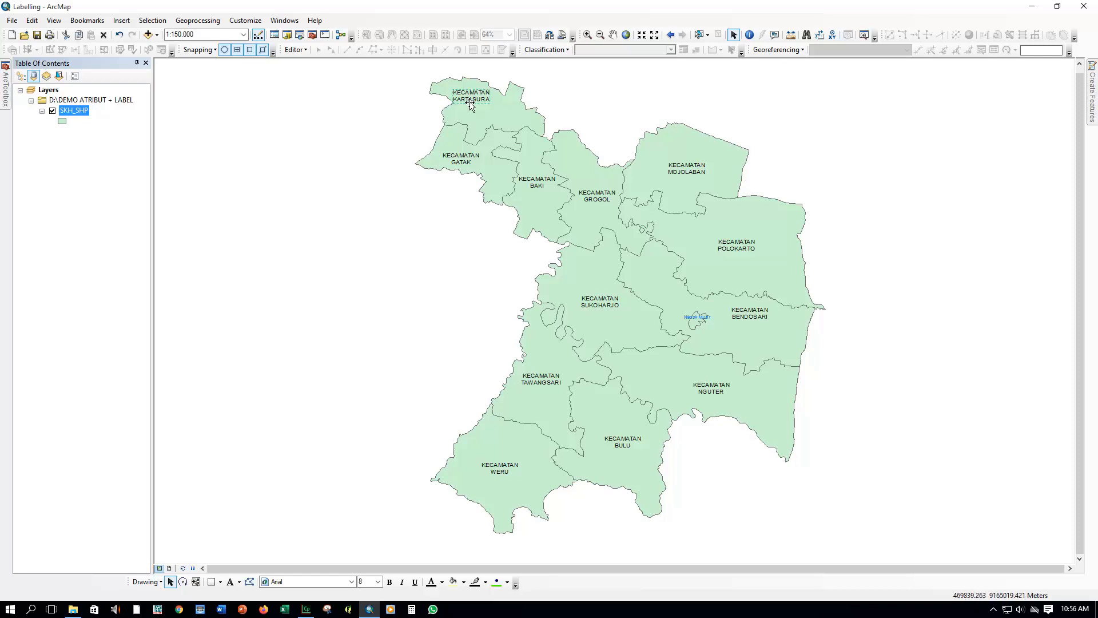
{"action": "right_click", "coordinate": [56, 116]}
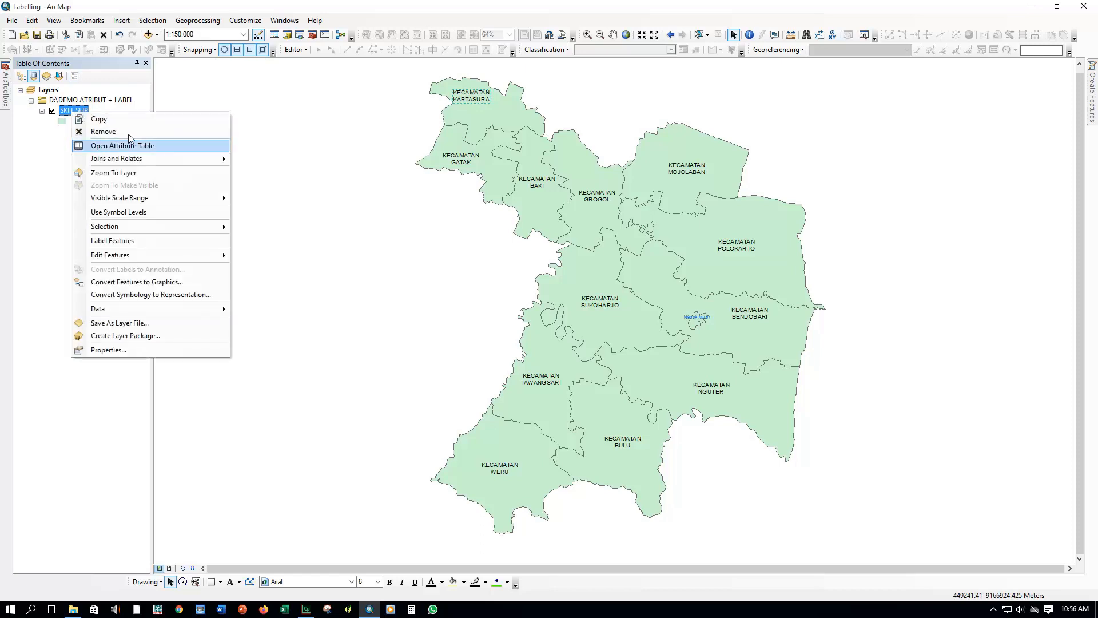
{"action": "left_click", "coordinate": [136, 350]}
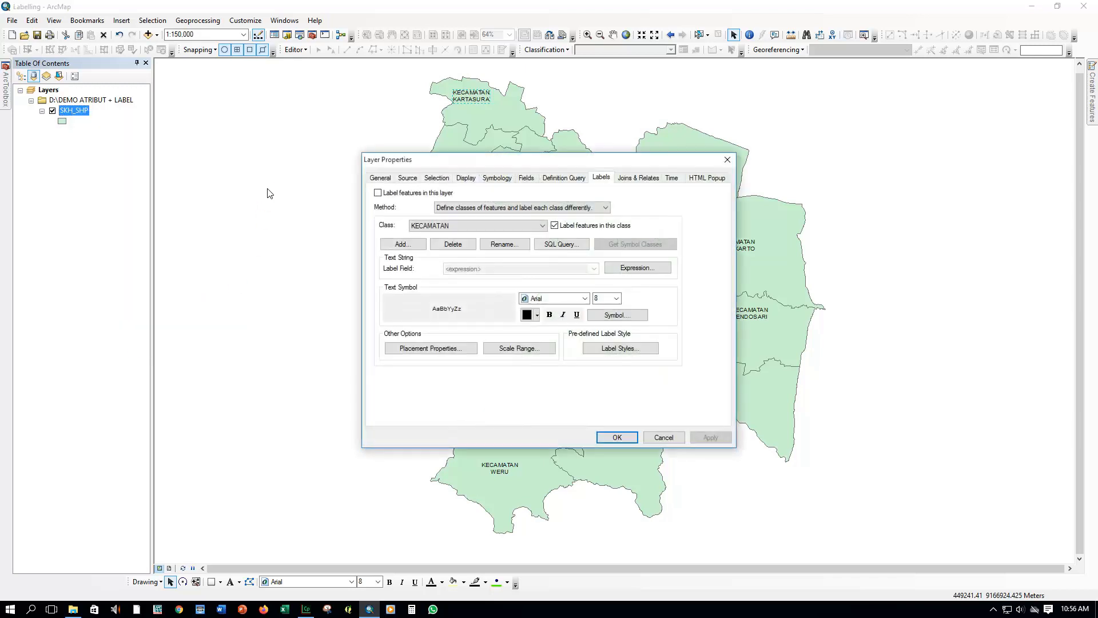
{"action": "left_click", "coordinate": [727, 159]}
{"action": "right_click", "coordinate": [68, 111]}
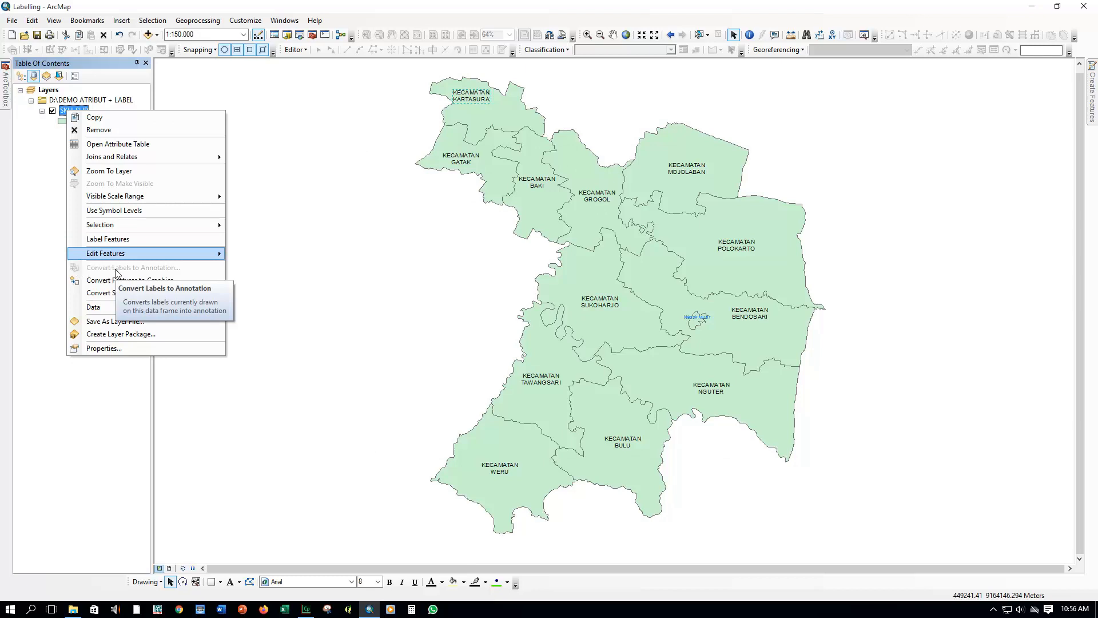
{"action": "key", "text": "Escape"}
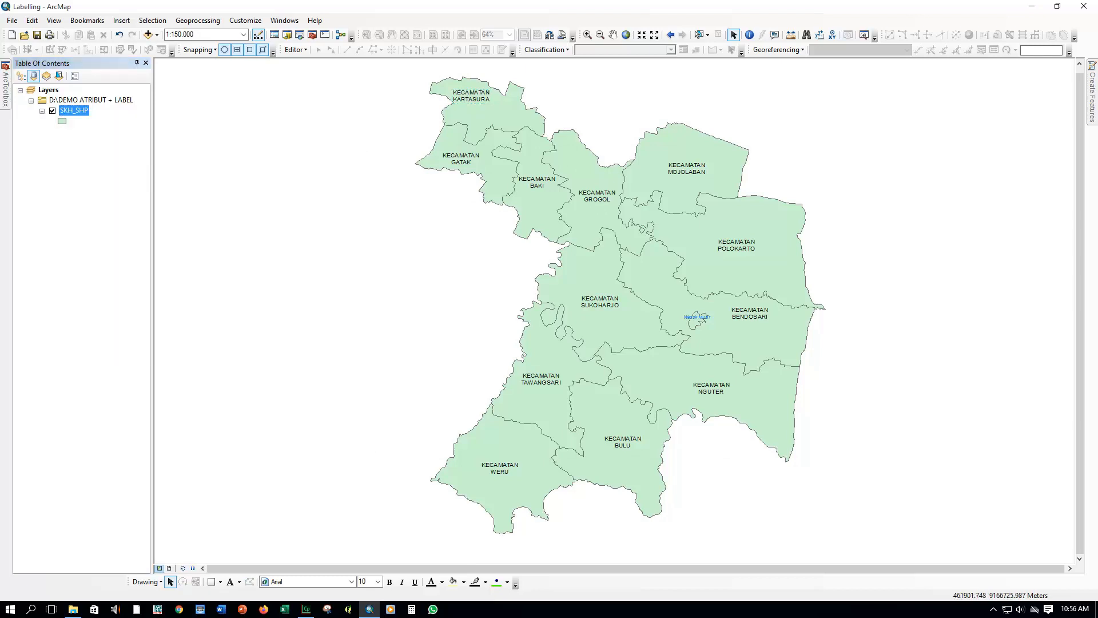
Select all the converted label annotations across the map and delete them.
{"action": "left_click_drag", "start_coordinate": [335, 74], "coordinate": [847, 549]}
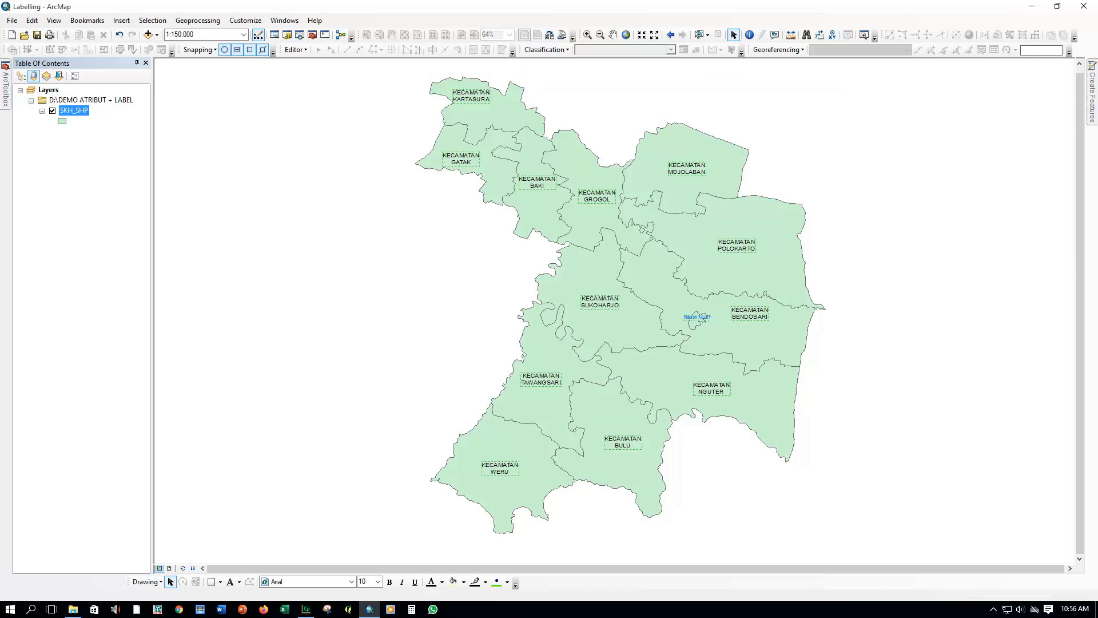
{"action": "left_click", "coordinate": [407, 113]}
{"action": "left_click_drag", "start_coordinate": [381, 74], "coordinate": [744, 460]}
{"action": "left_click_drag", "start_coordinate": [767, 497], "coordinate": [852, 541]}
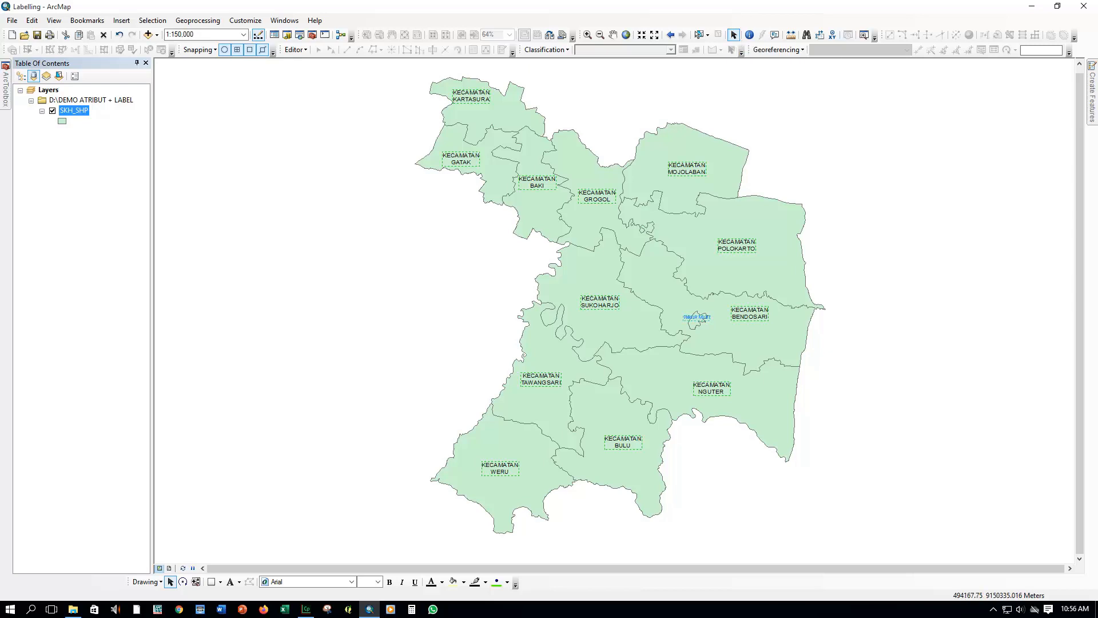
{"action": "key", "text": "Delete"}
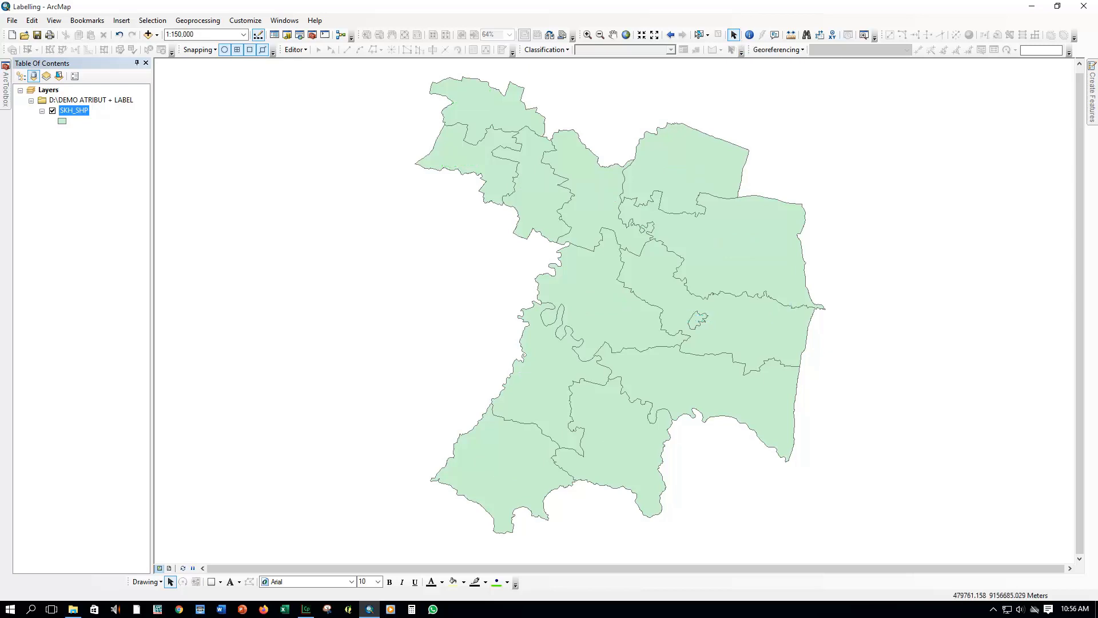
Turn labelling back on for the SKH_SHP layer, keeping the method that defines classes and labels each class differently.
{"action": "right_click", "coordinate": [80, 112]}
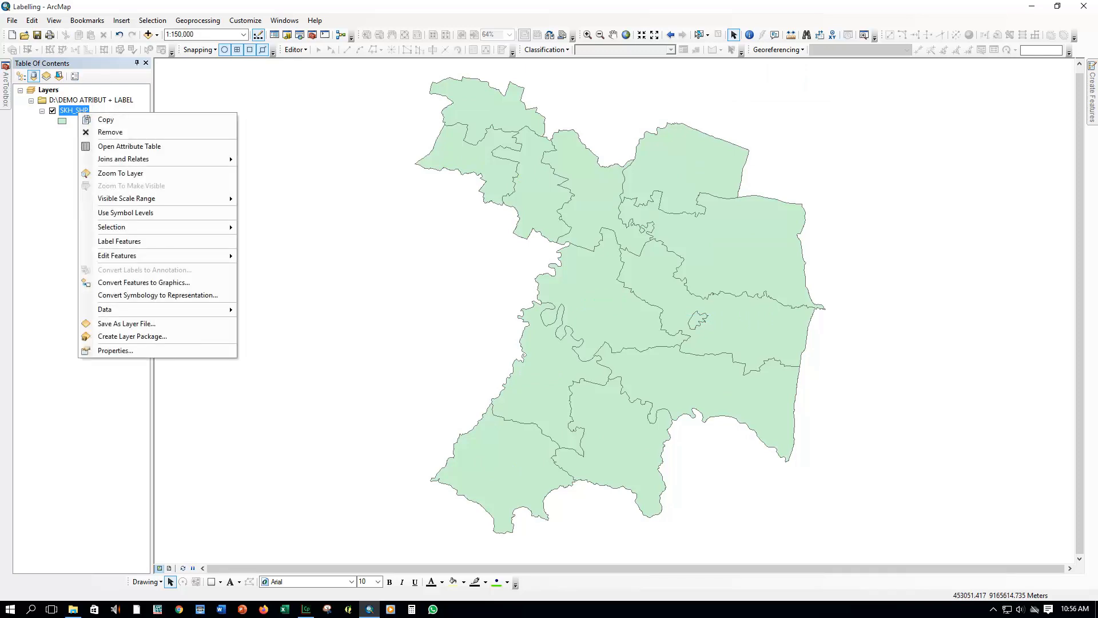
{"action": "key", "text": "Escape"}
{"action": "scroll", "coordinate": [610, 298], "scroll_direction": "up", "scroll_amount": 2}
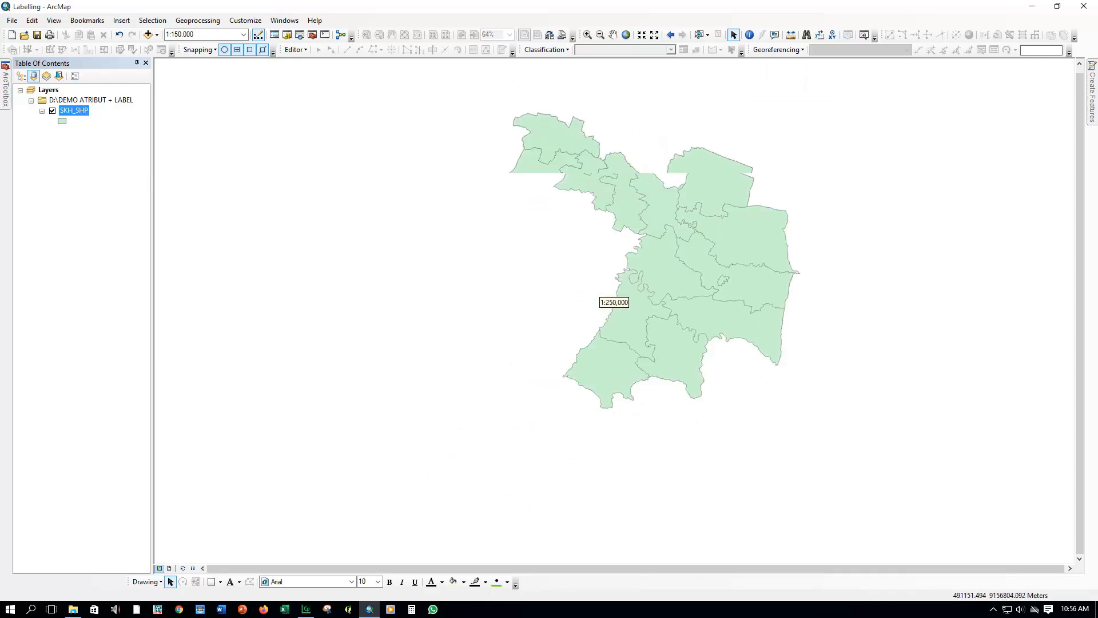
{"action": "scroll", "coordinate": [609, 297], "scroll_direction": "down", "scroll_amount": 2}
{"action": "right_click", "coordinate": [74, 110]}
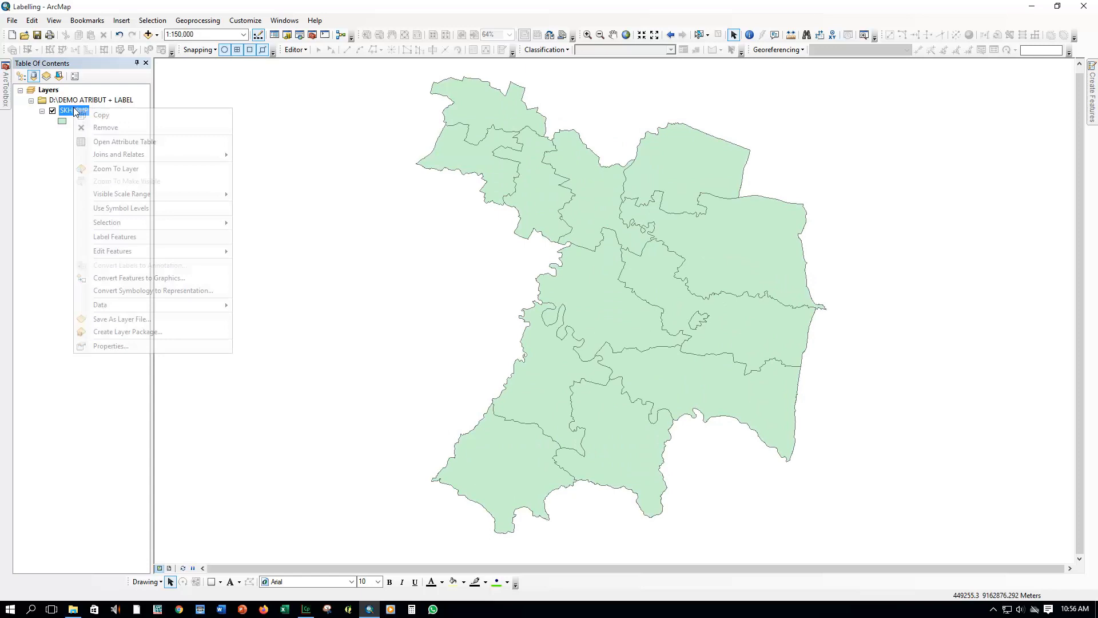
{"action": "left_click", "coordinate": [155, 346]}
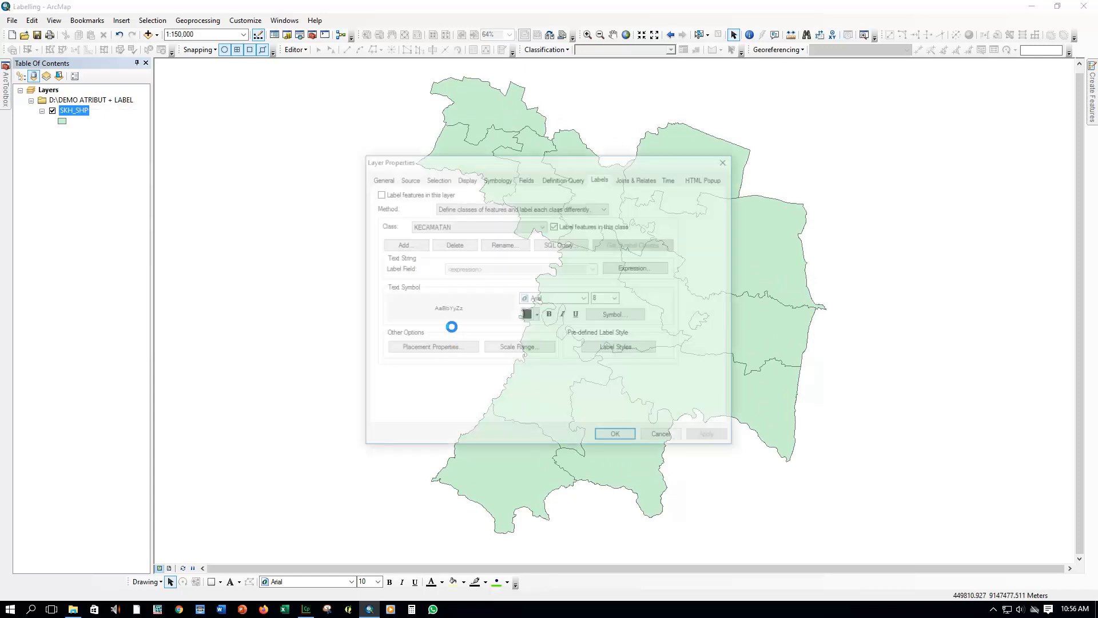
{"action": "left_click", "coordinate": [420, 198]}
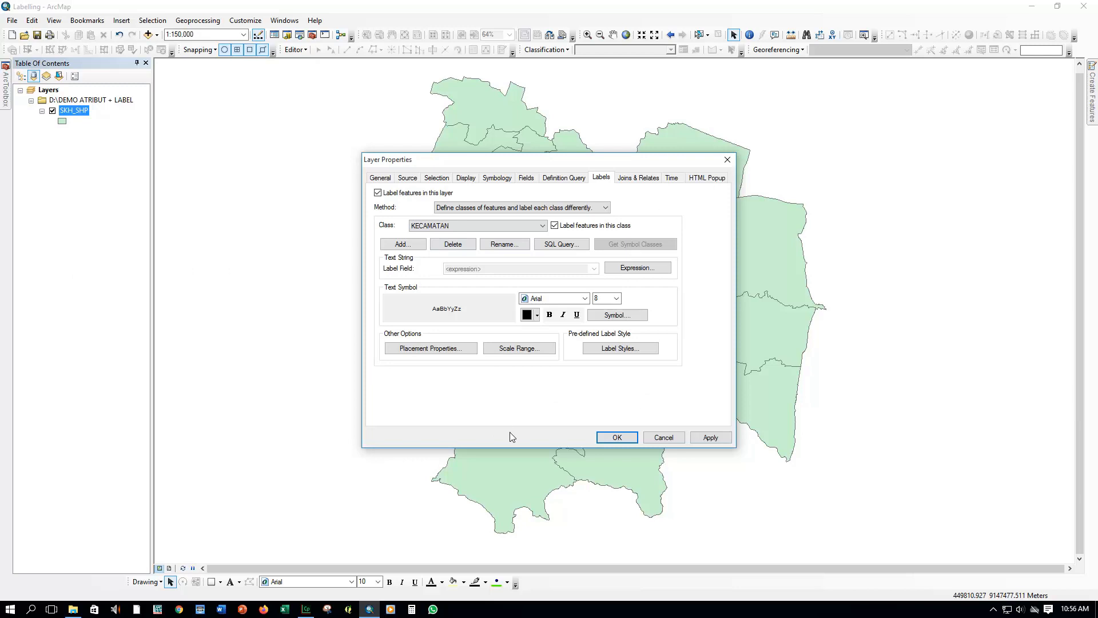
{"action": "left_click", "coordinate": [500, 208]}
{"action": "left_click", "coordinate": [501, 226]}
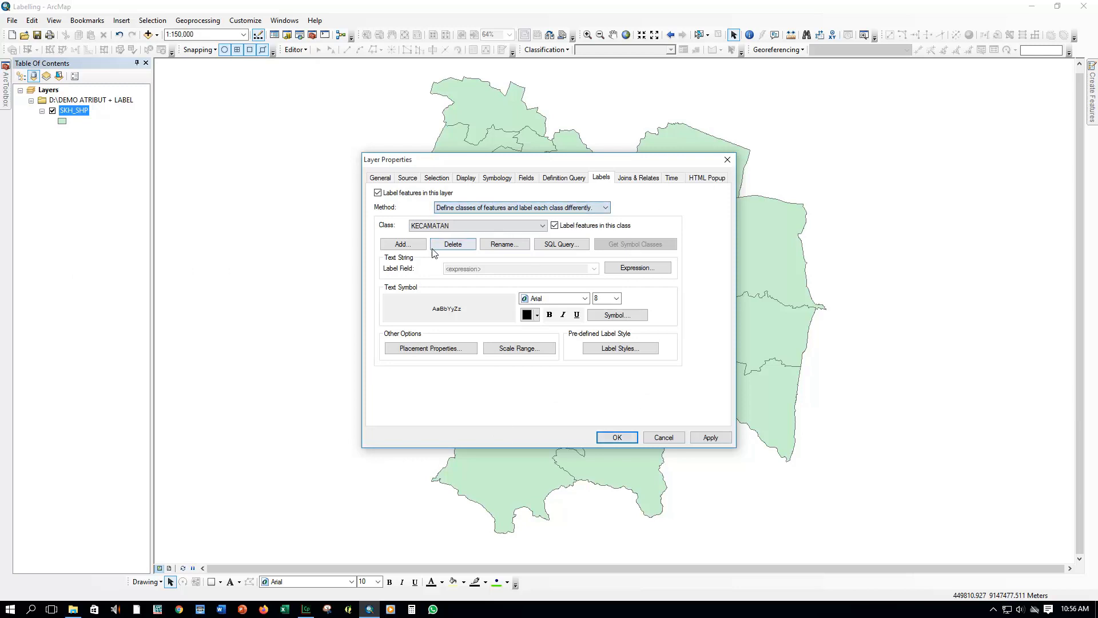
{"action": "left_click", "coordinate": [378, 193]}
{"action": "left_click", "coordinate": [617, 437]}
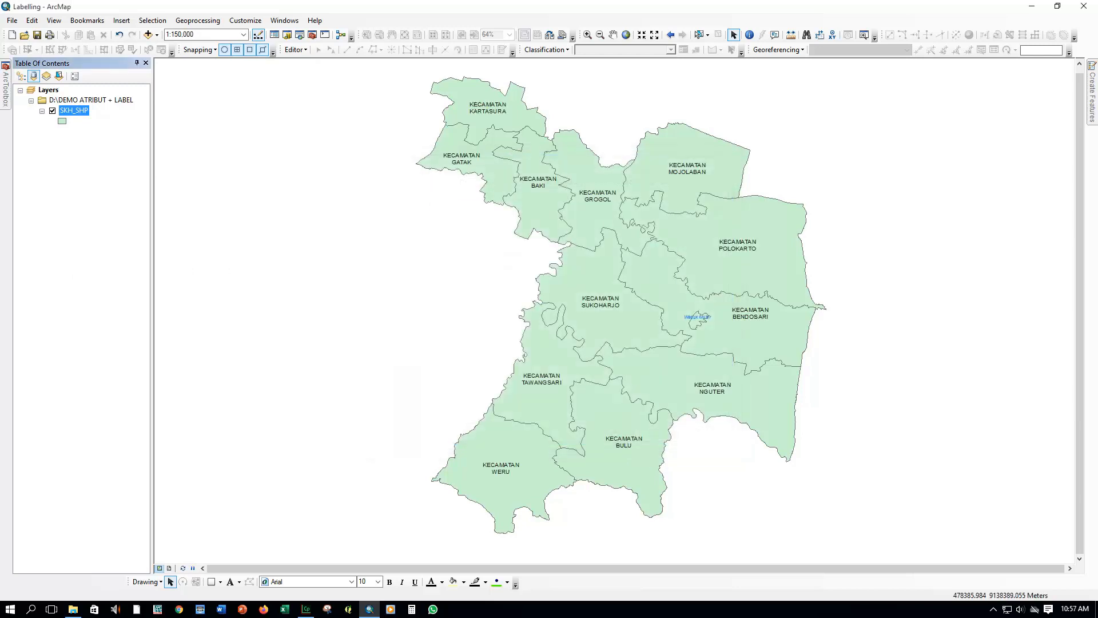
Start converting the SKH_SHP labels to annotation stored in a database for all features.
{"action": "right_click", "coordinate": [81, 116]}
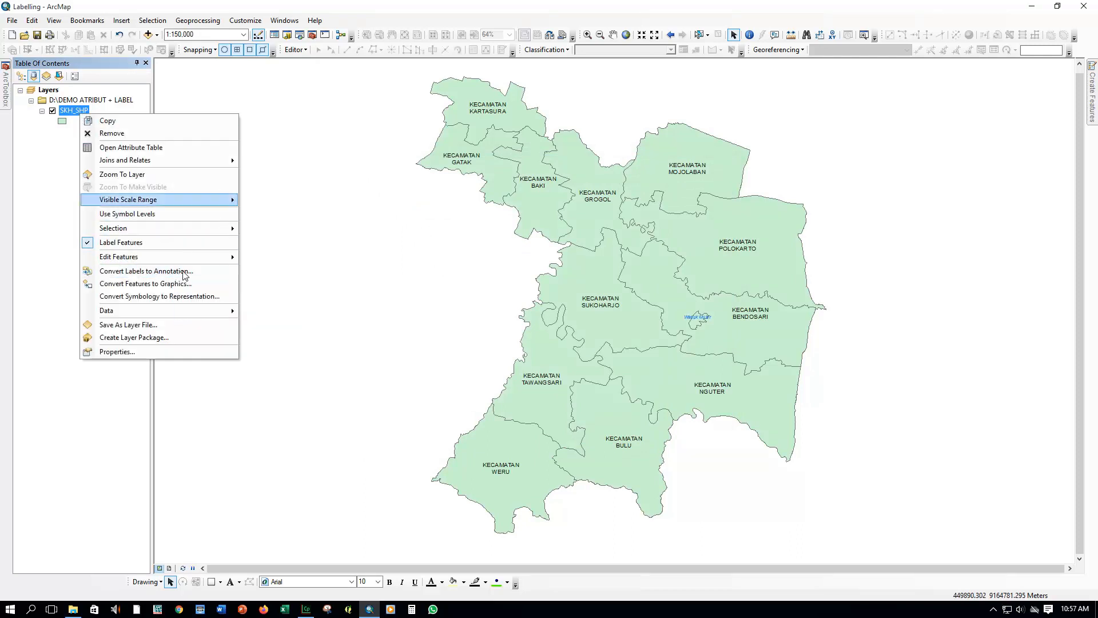
{"action": "left_click", "coordinate": [125, 92]}
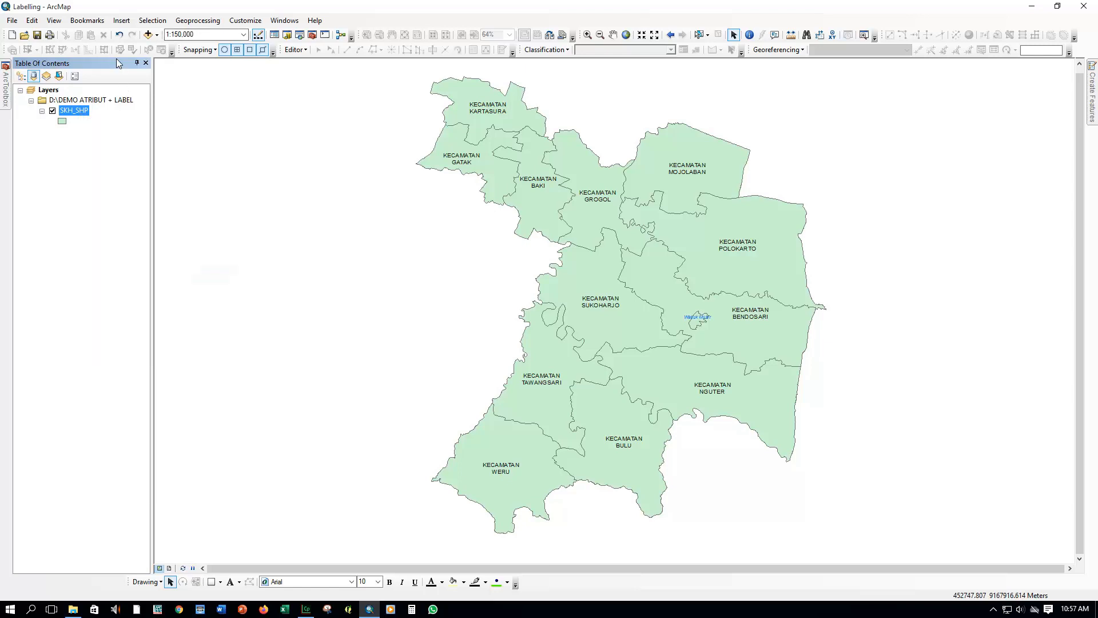
{"action": "right_click", "coordinate": [67, 111]}
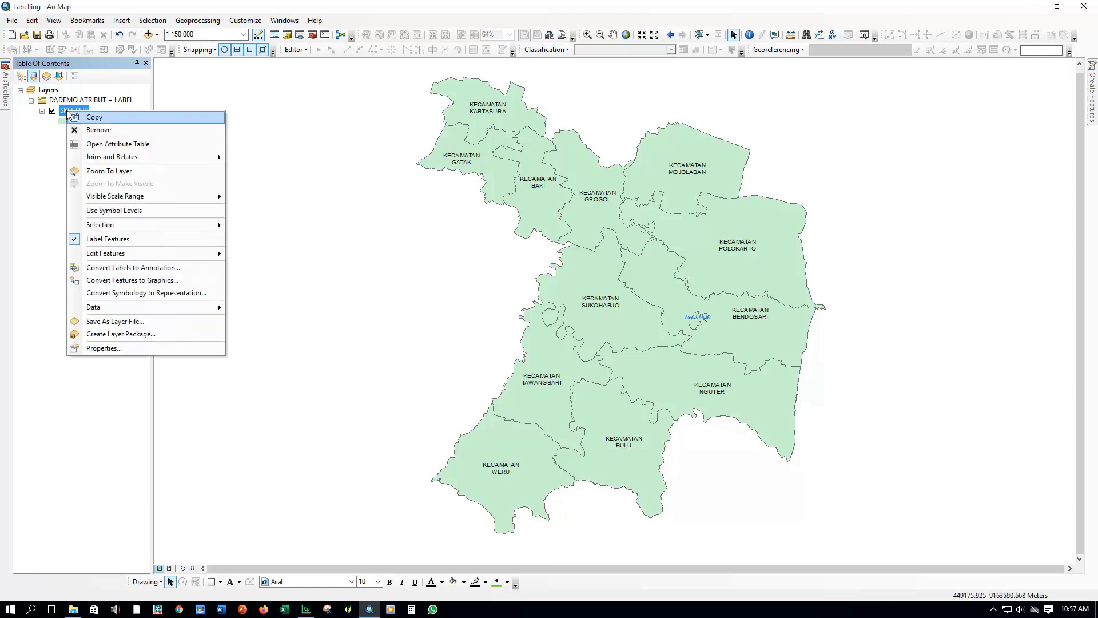
{"action": "mouse_move", "coordinate": [135, 224]}
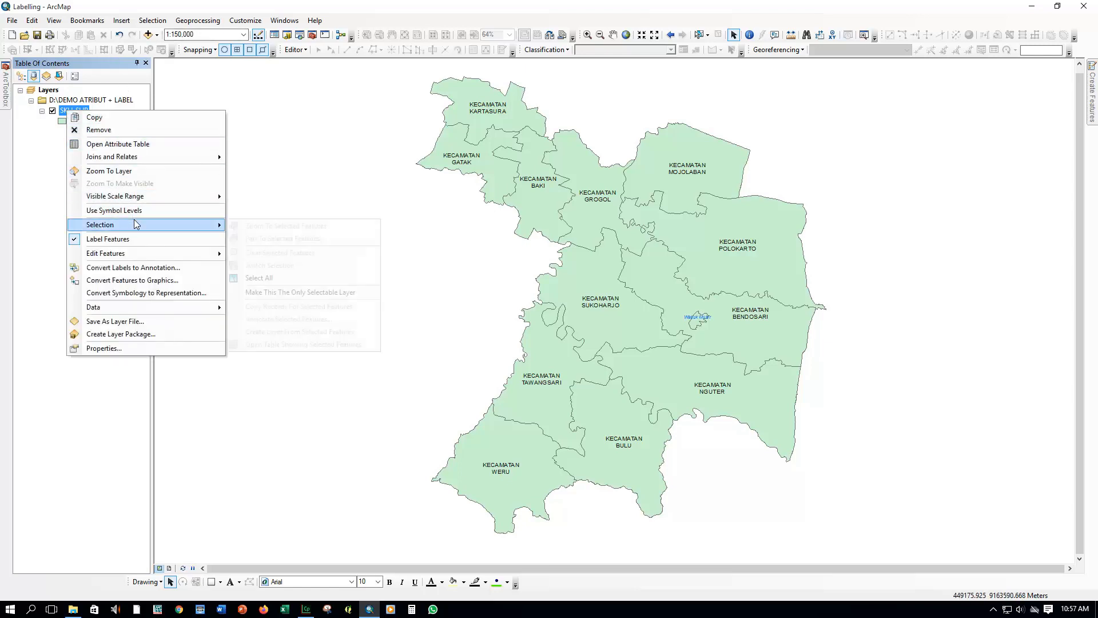
{"action": "left_click", "coordinate": [153, 269]}
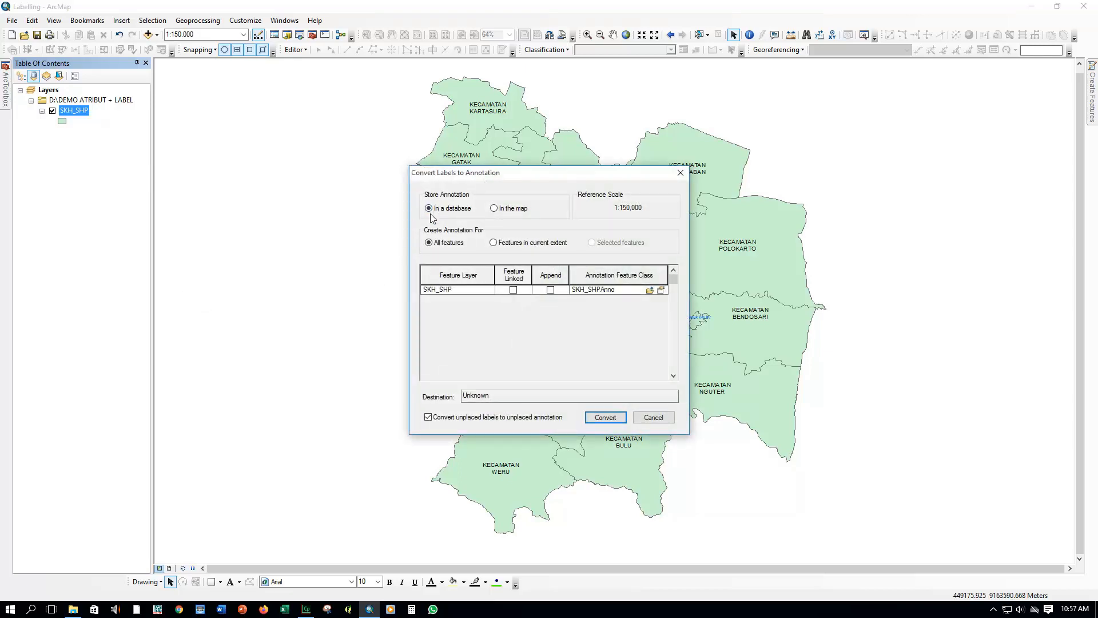
{"action": "left_click", "coordinate": [606, 417]}
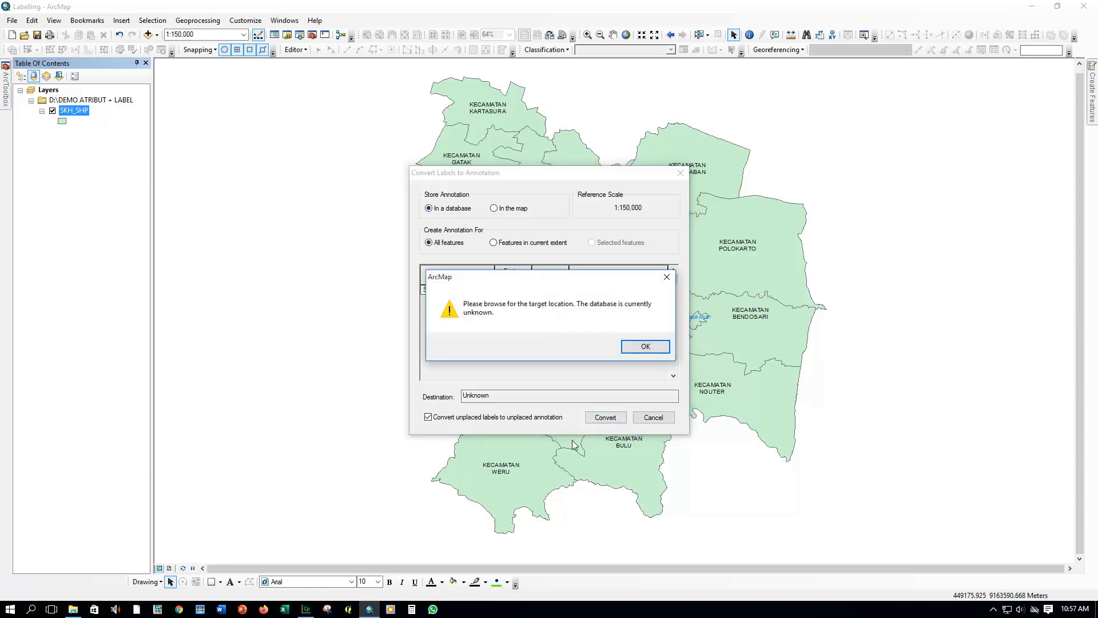
{"action": "left_click", "coordinate": [667, 275]}
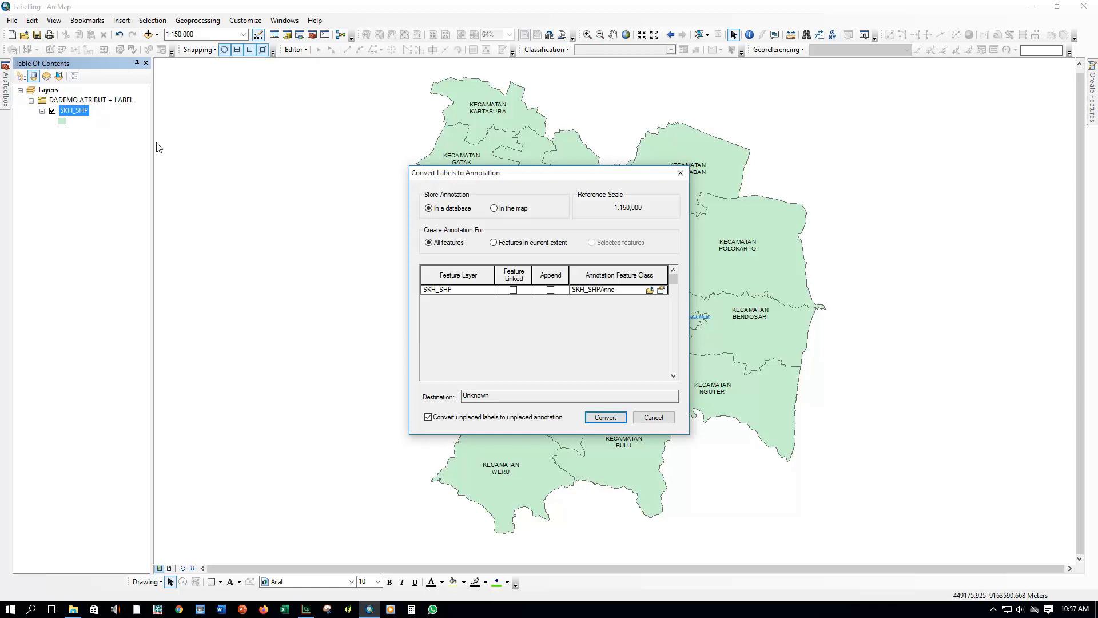
Set the annotation feature class to SKH_Anno in the Admin_SKH dataset of PETA SUKOHARJO.gdb and run the conversion.
{"action": "left_click", "coordinate": [649, 290]}
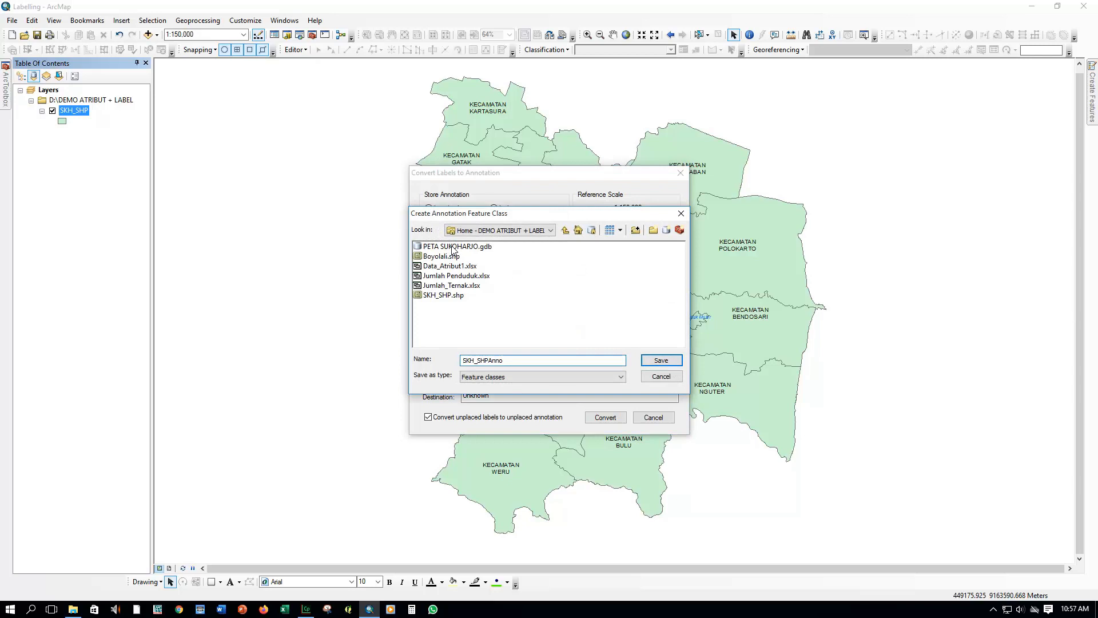
{"action": "left_click", "coordinate": [681, 213]}
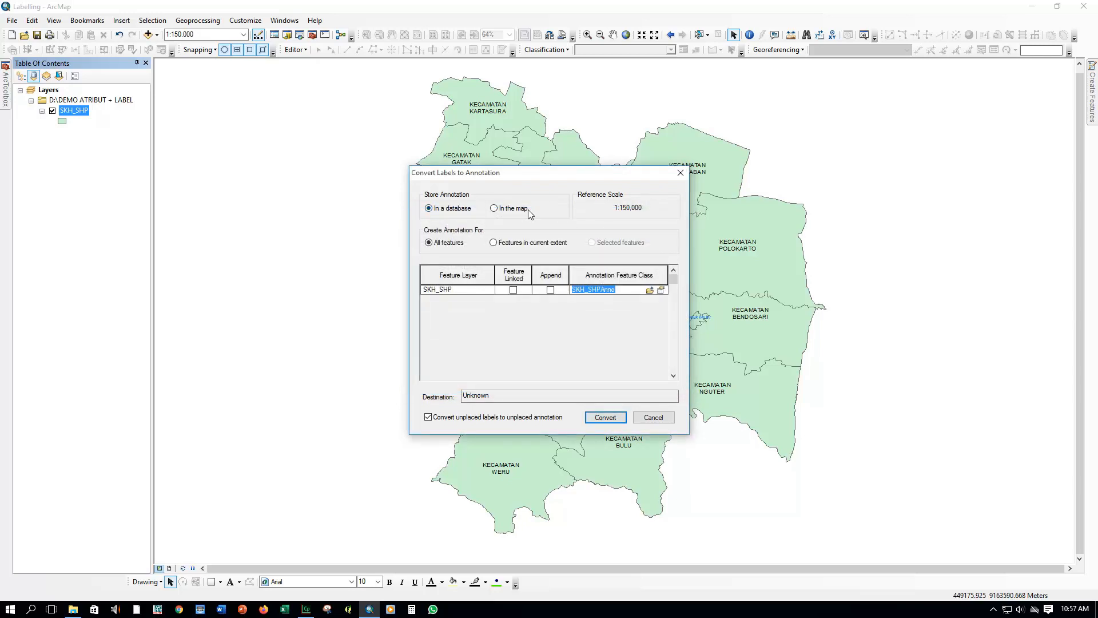
{"action": "left_click", "coordinate": [652, 289]}
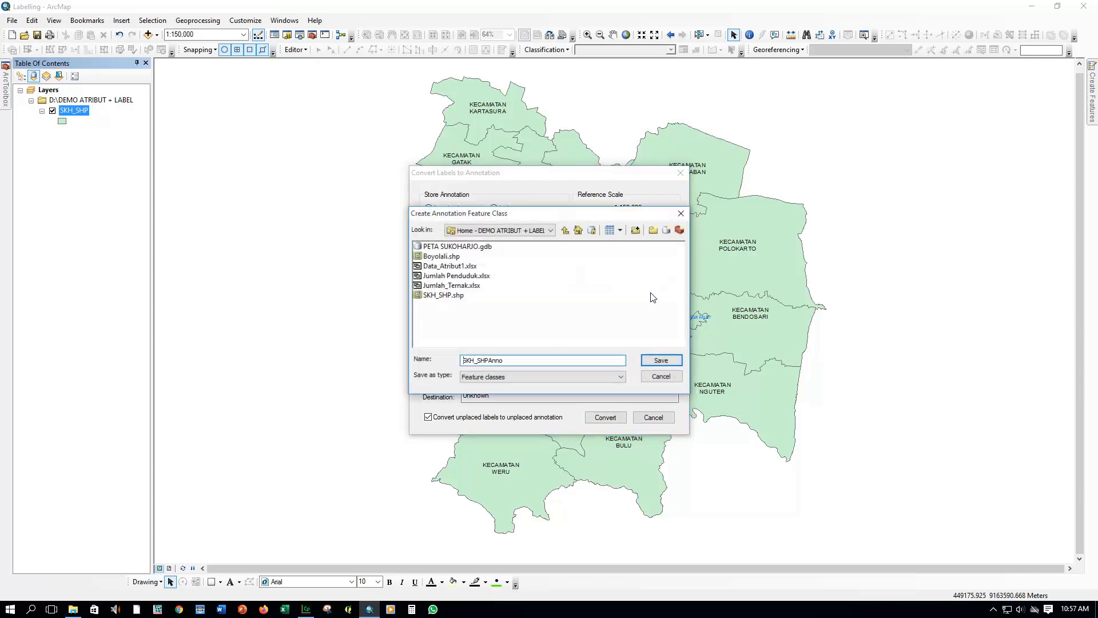
{"action": "double_click", "coordinate": [450, 247]}
{"action": "double_click", "coordinate": [449, 248]}
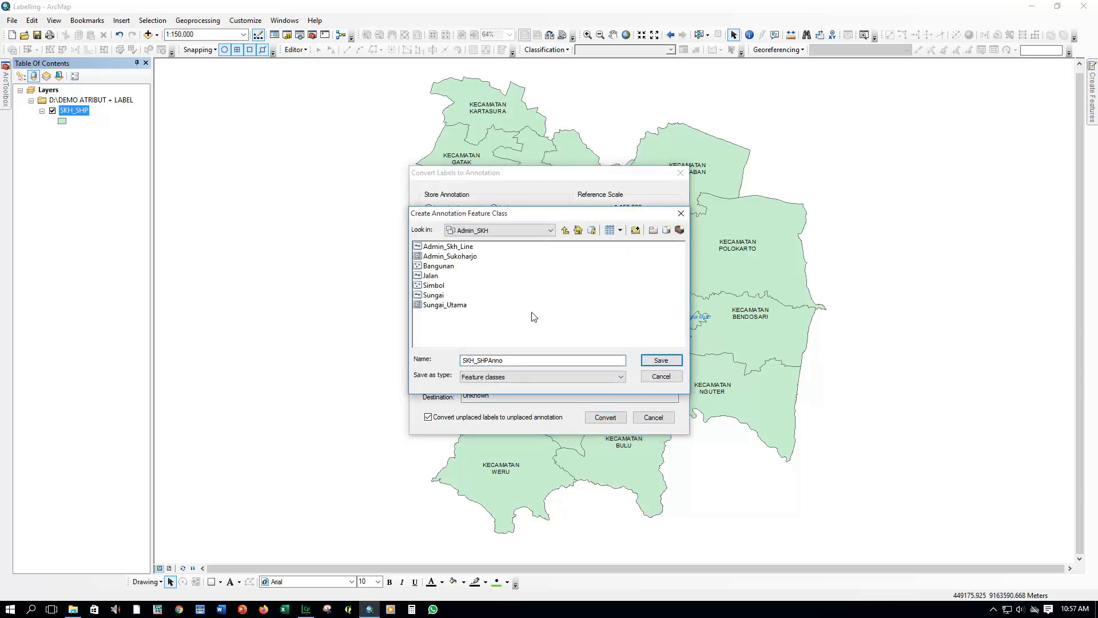
{"action": "left_click", "coordinate": [489, 361]}
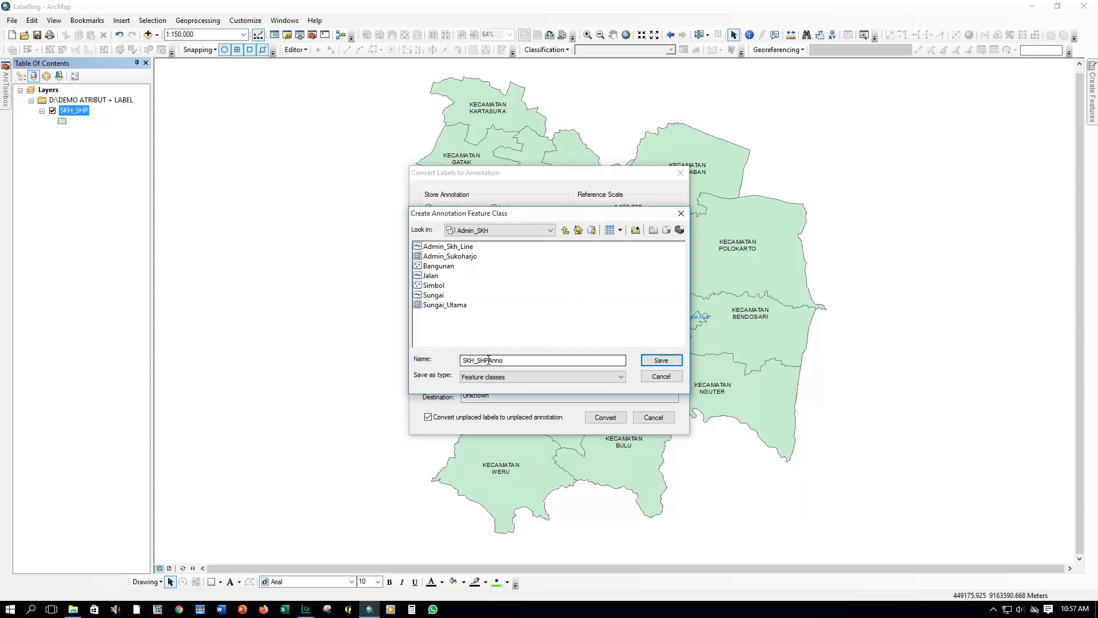
{"action": "key", "text": "BackSpace"}
{"action": "key", "text": "BackSpace"}
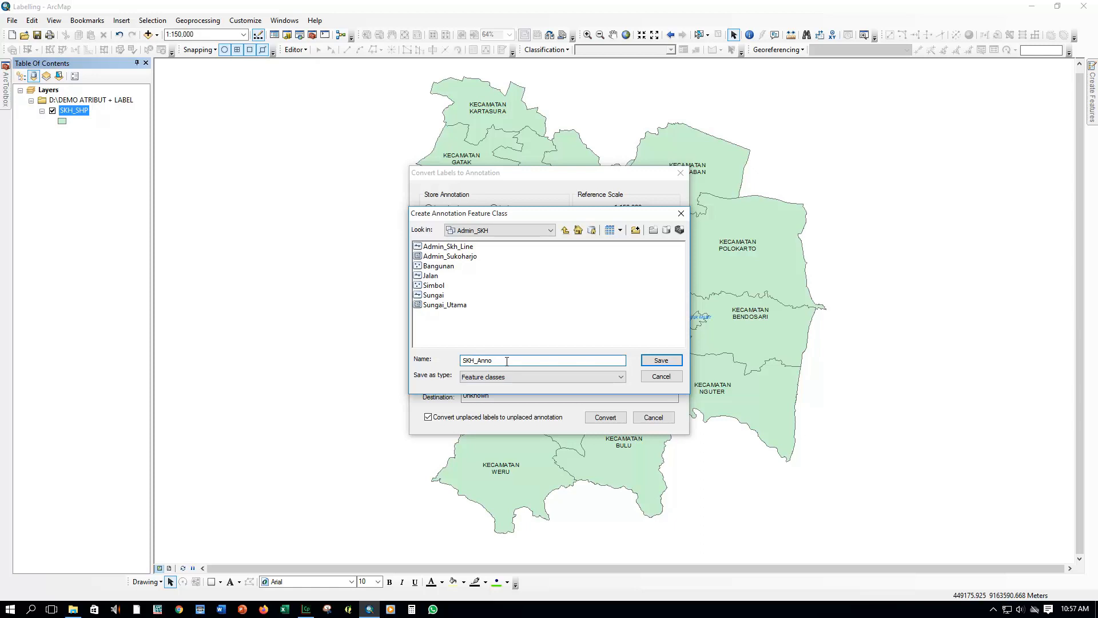
{"action": "left_click", "coordinate": [661, 360]}
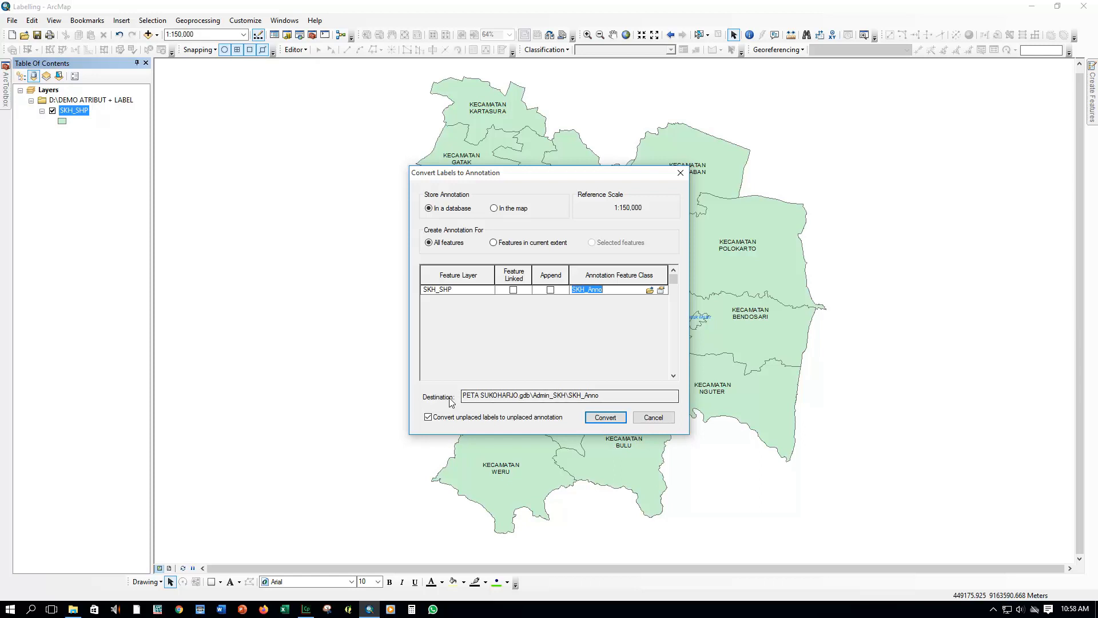
{"action": "left_click", "coordinate": [606, 418]}
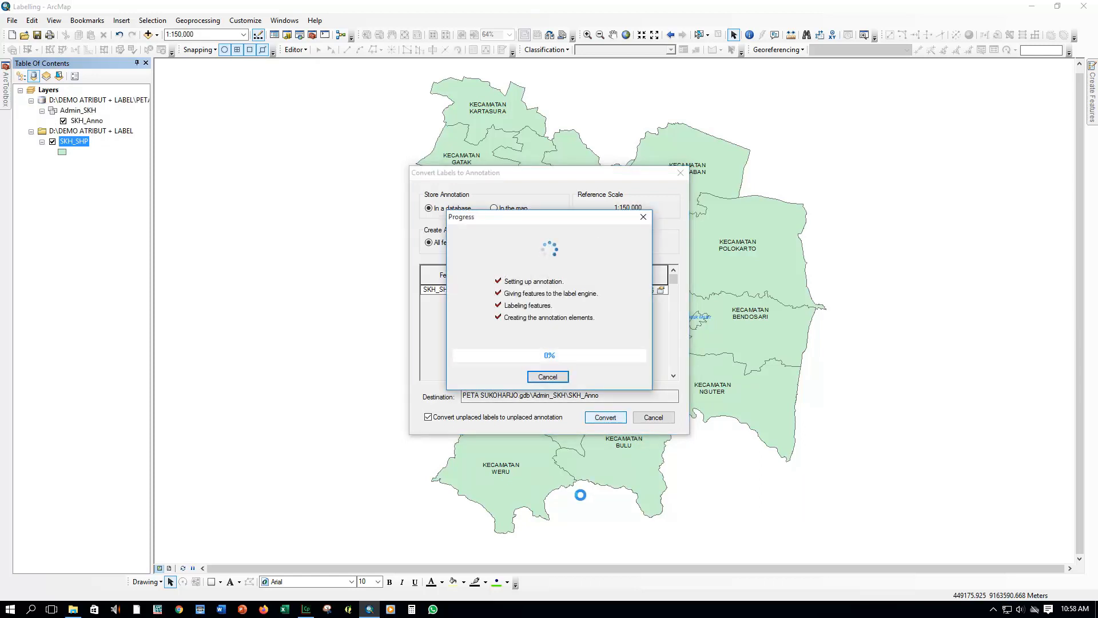
Toggle the visibility of the SKH_SHP and SKH_Anno layers to compare the polygons and the annotation, leaving both visible.
{"action": "left_click", "coordinate": [66, 112]}
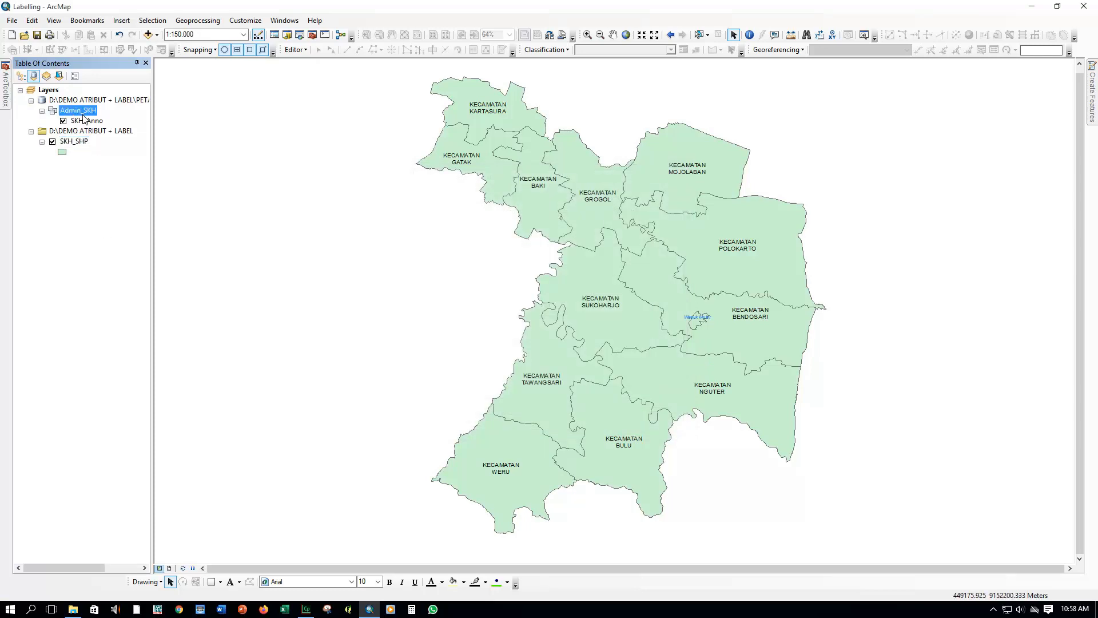
{"action": "left_click", "coordinate": [42, 142]}
{"action": "left_click", "coordinate": [52, 142], "text": "ctrl"}
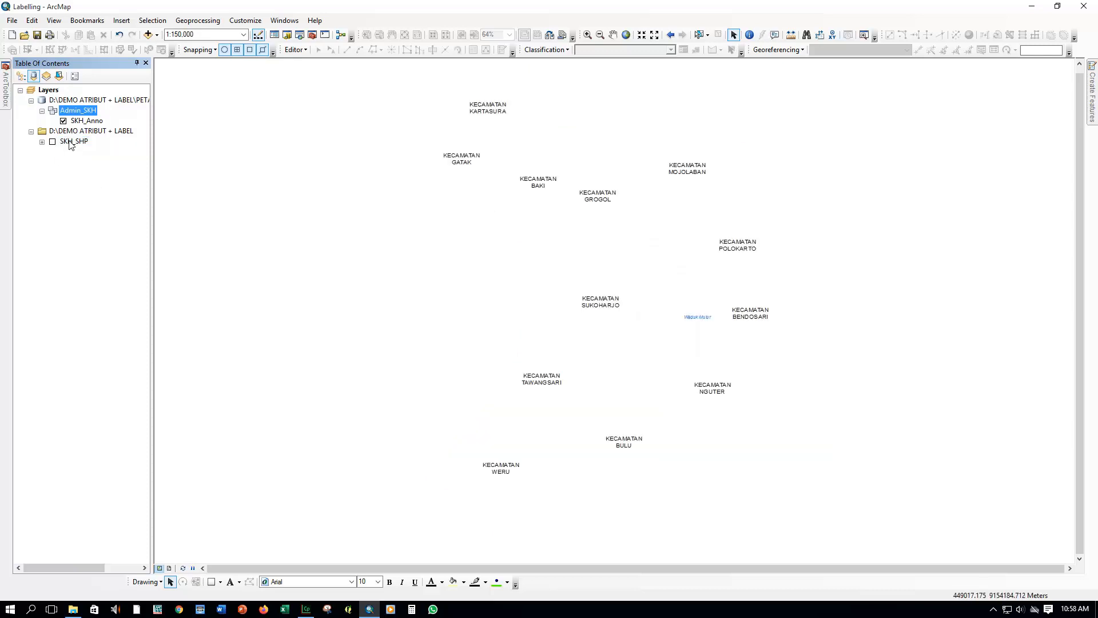
{"action": "left_click", "coordinate": [64, 121]}
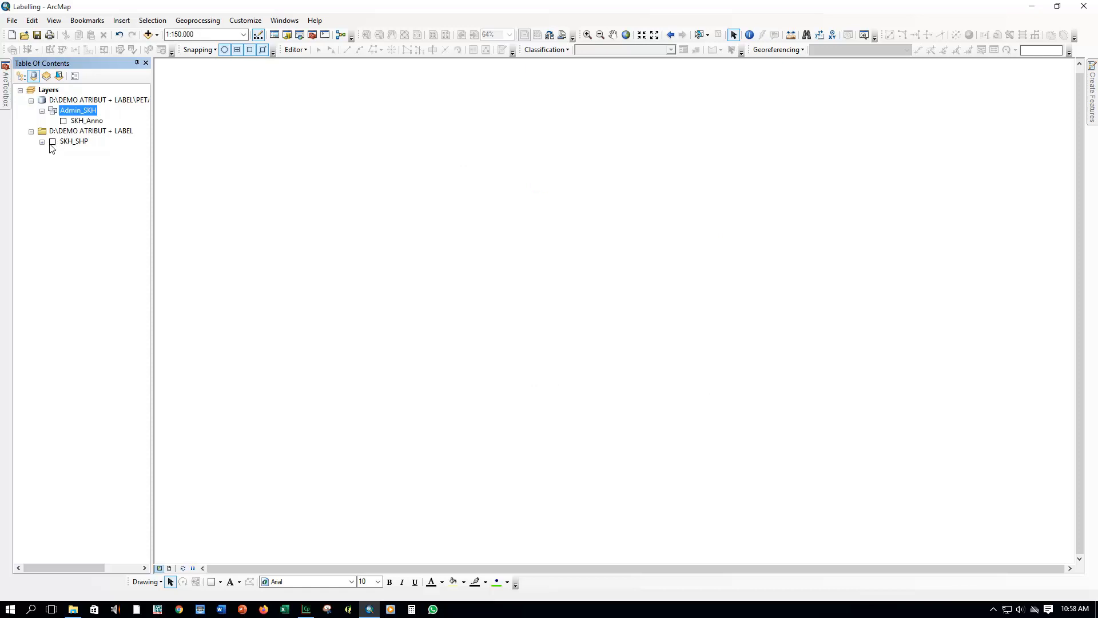
{"action": "left_click", "coordinate": [53, 142], "text": "ctrl"}
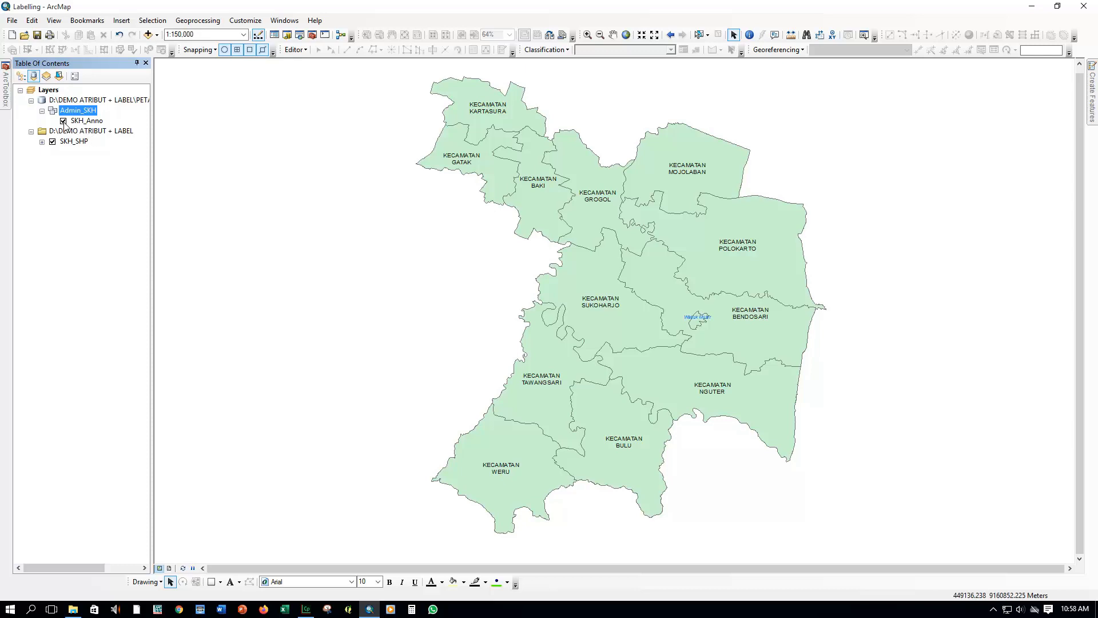
{"action": "right_click", "coordinate": [81, 101]}
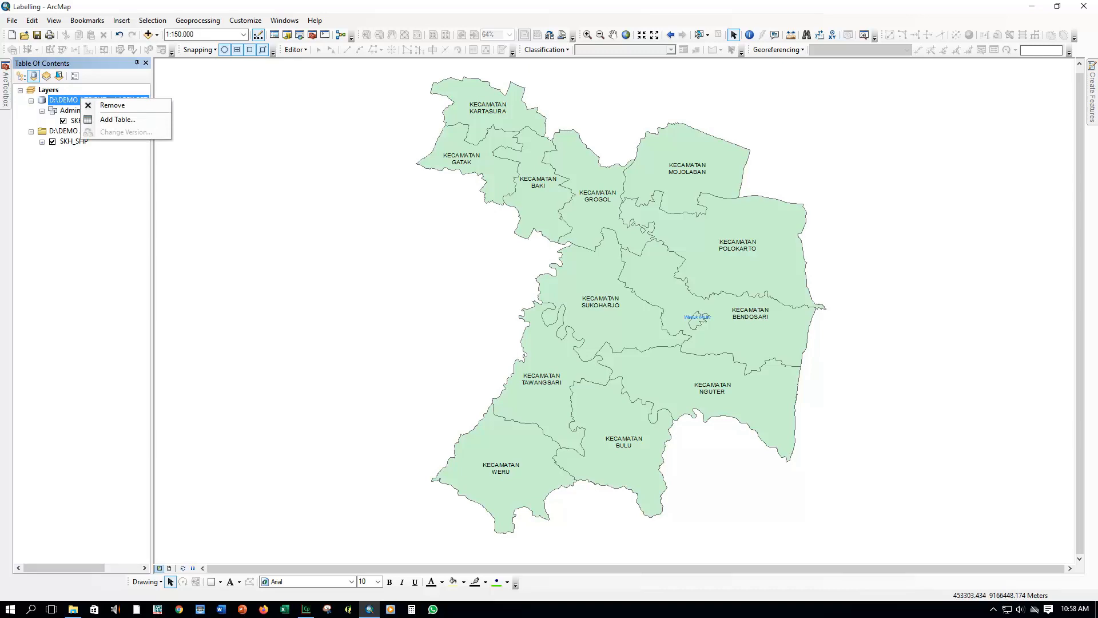
{"action": "key", "text": "Escape"}
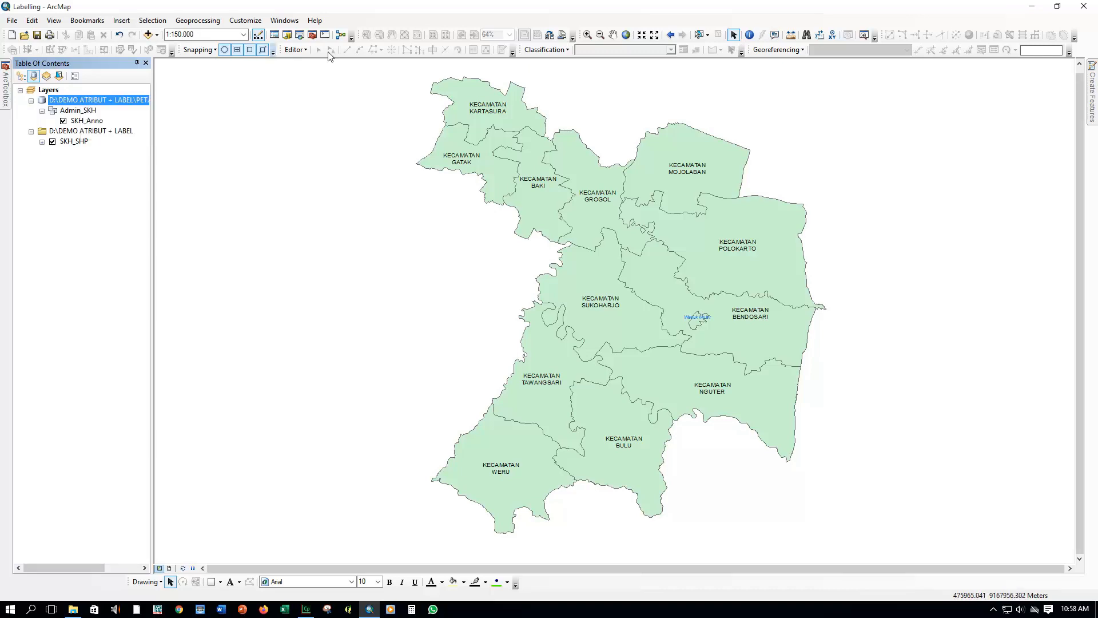
Refresh PETA SUKOHARJO.gdb in the catalog and locate the SKH_Anno feature class inside the Admin_SKH dataset.
{"action": "left_click", "coordinate": [287, 35]}
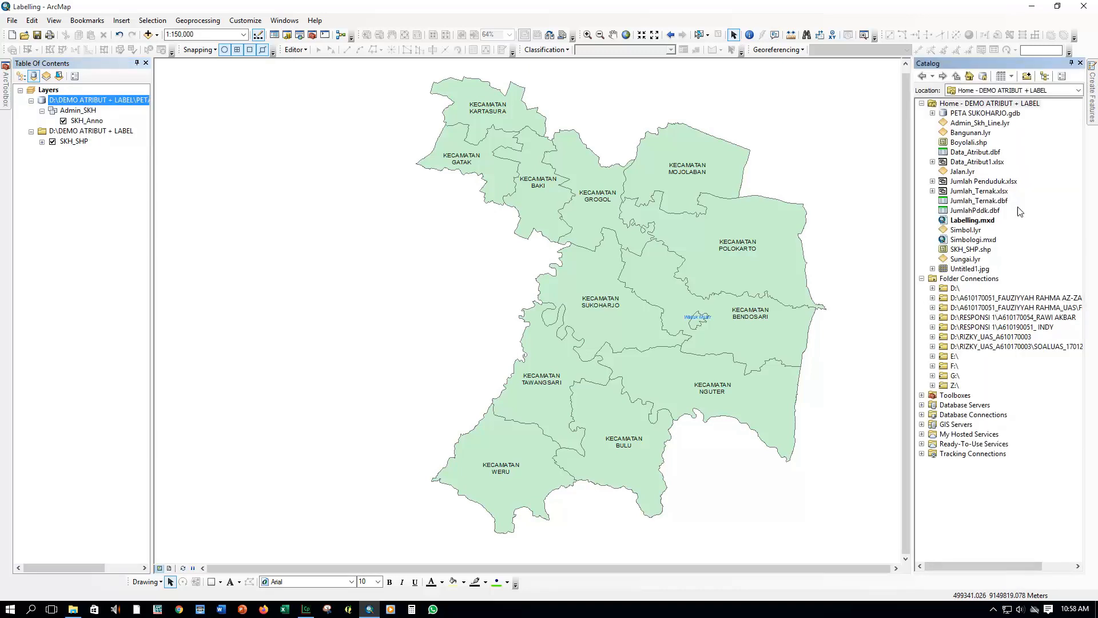
{"action": "left_click", "coordinate": [975, 114]}
{"action": "right_click", "coordinate": [976, 113]}
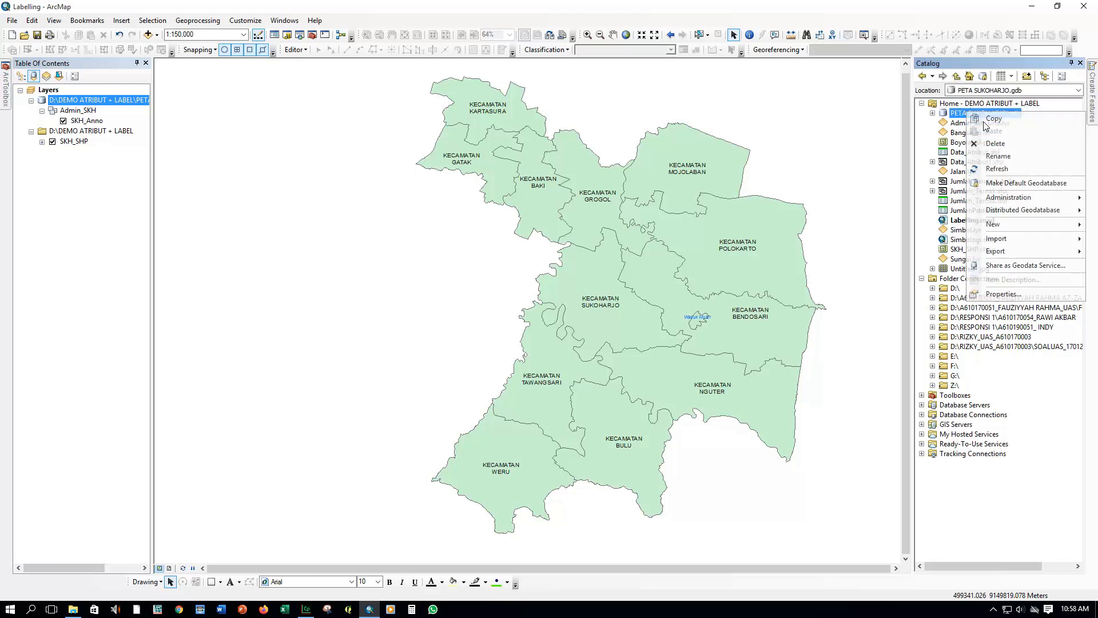
{"action": "left_click", "coordinate": [1017, 167]}
{"action": "left_click", "coordinate": [934, 113]}
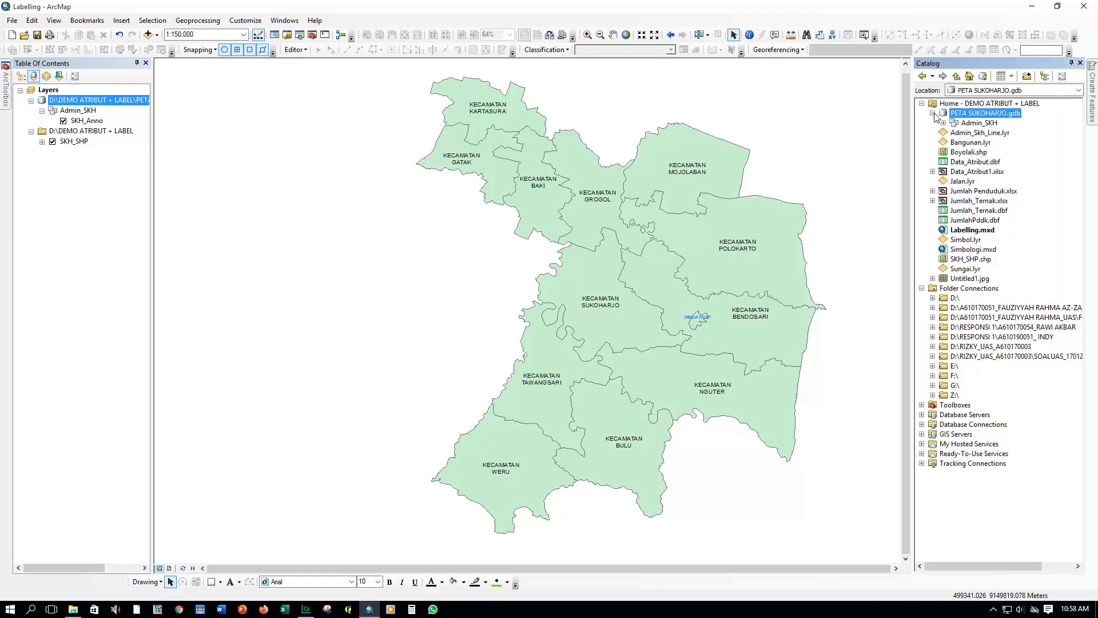
{"action": "left_click", "coordinate": [944, 123]}
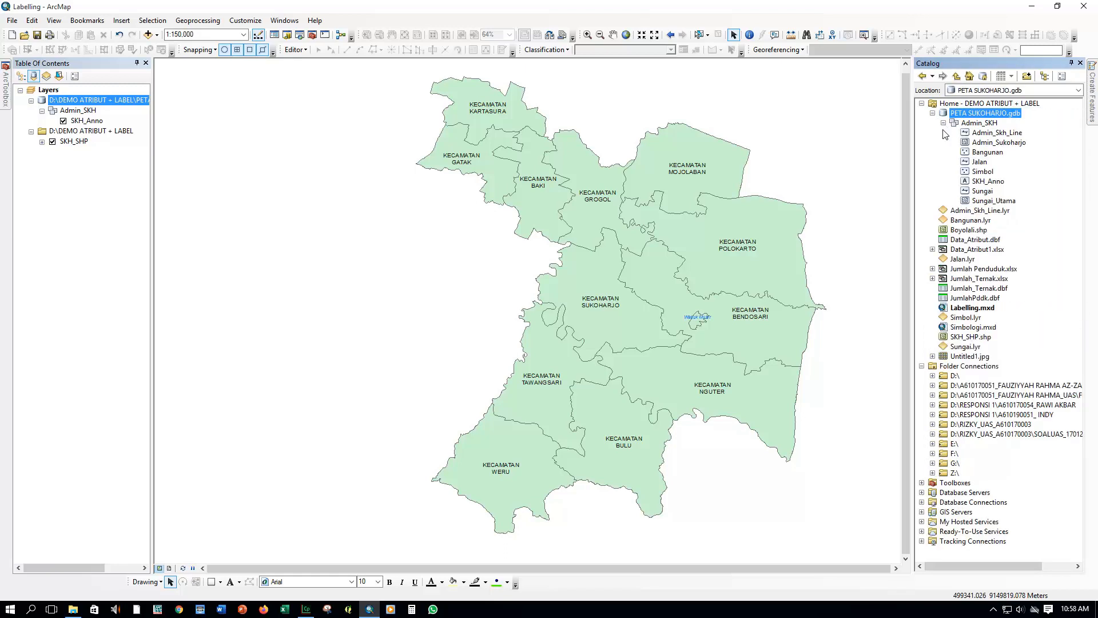
{"action": "left_click", "coordinate": [966, 182]}
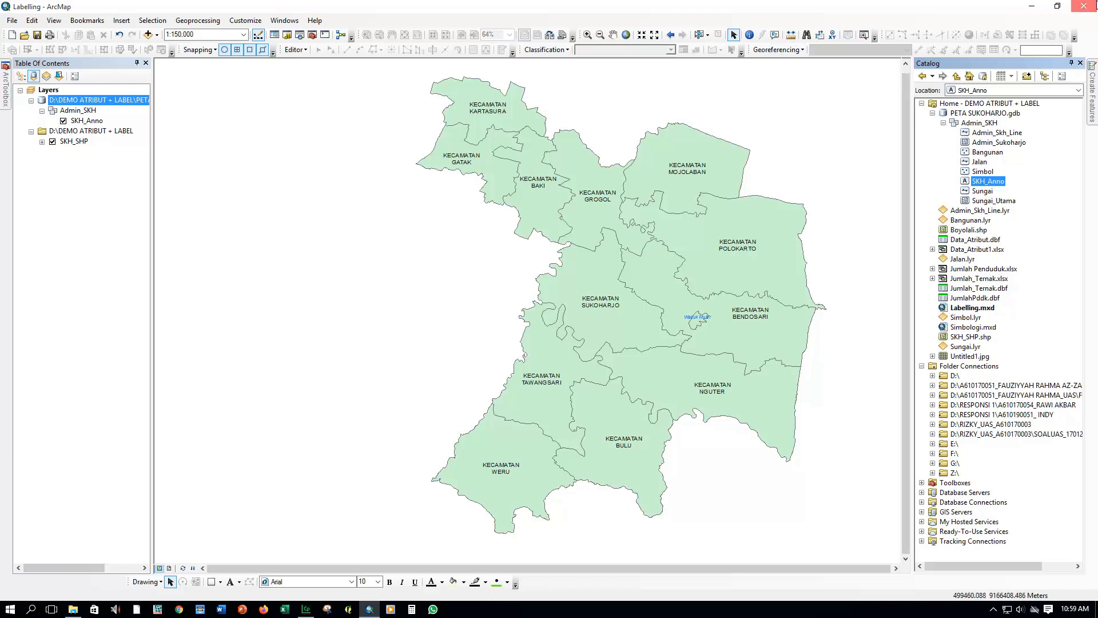
{"action": "left_click", "coordinate": [1084, 6]}
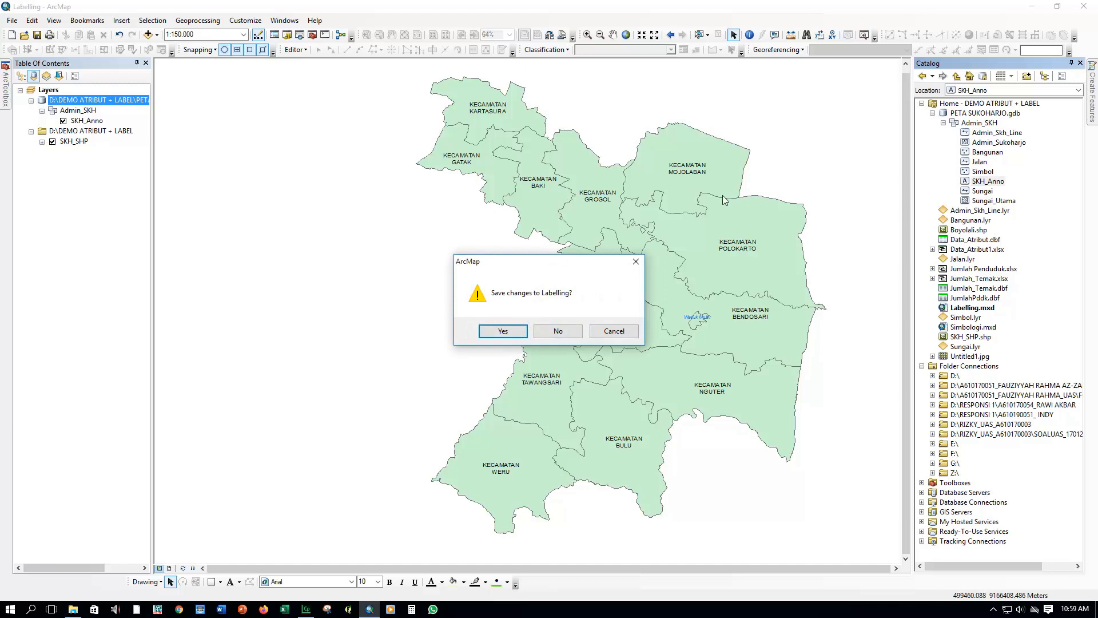
{"action": "left_click", "coordinate": [635, 261]}
{"action": "right_click", "coordinate": [81, 132]}
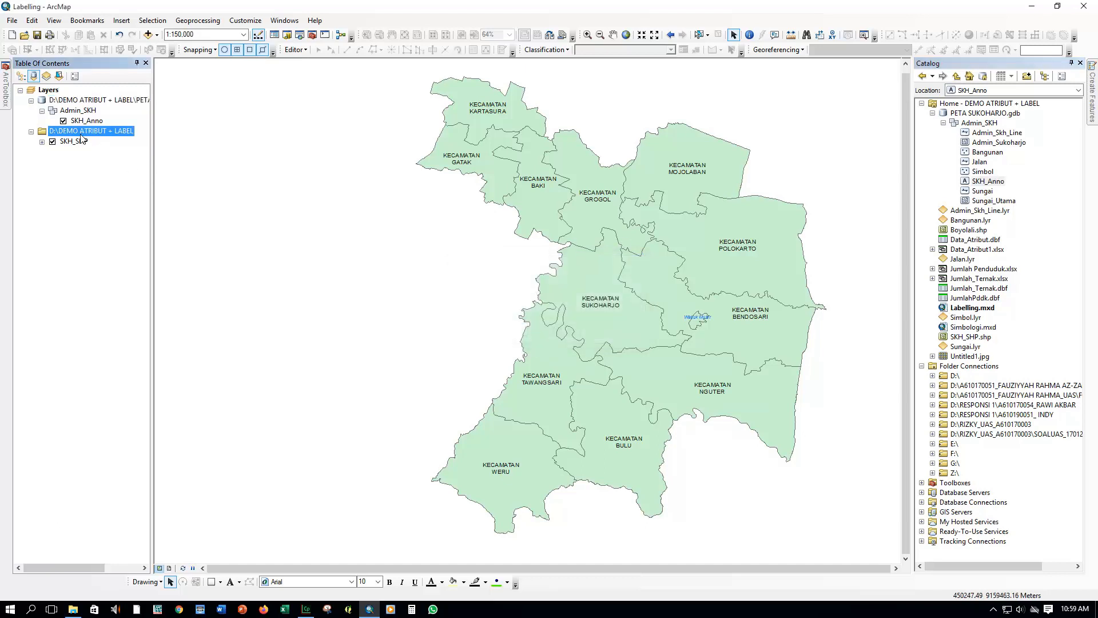
Remove the SKH_SHP layer from the map and collapse the catalog window to widen the map view.
{"action": "left_click", "coordinate": [89, 141]}
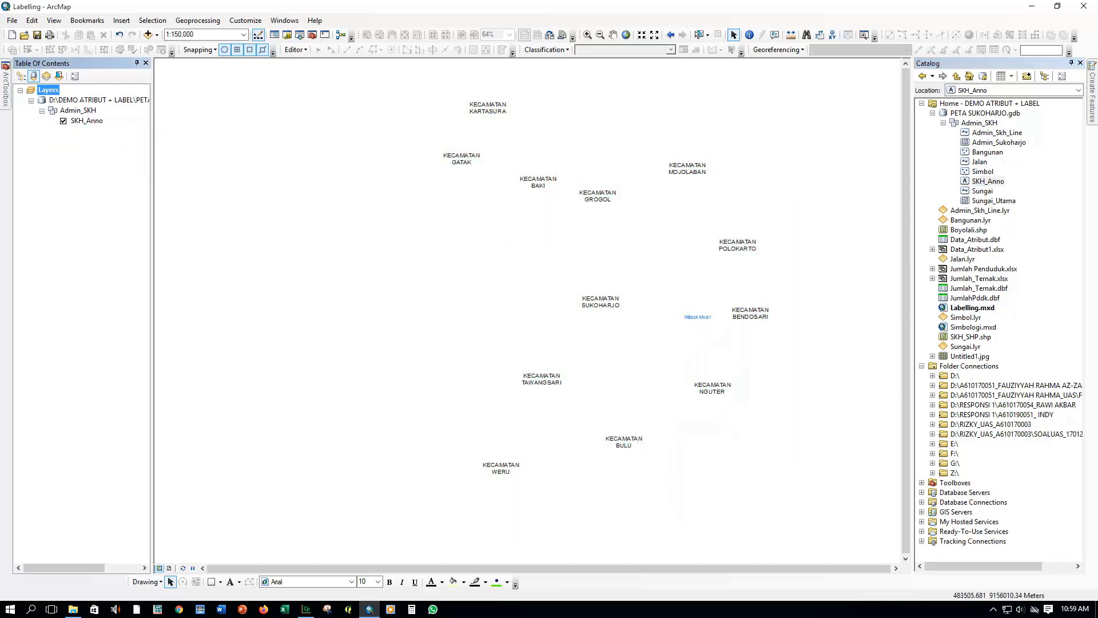
{"action": "left_click", "coordinate": [1073, 63]}
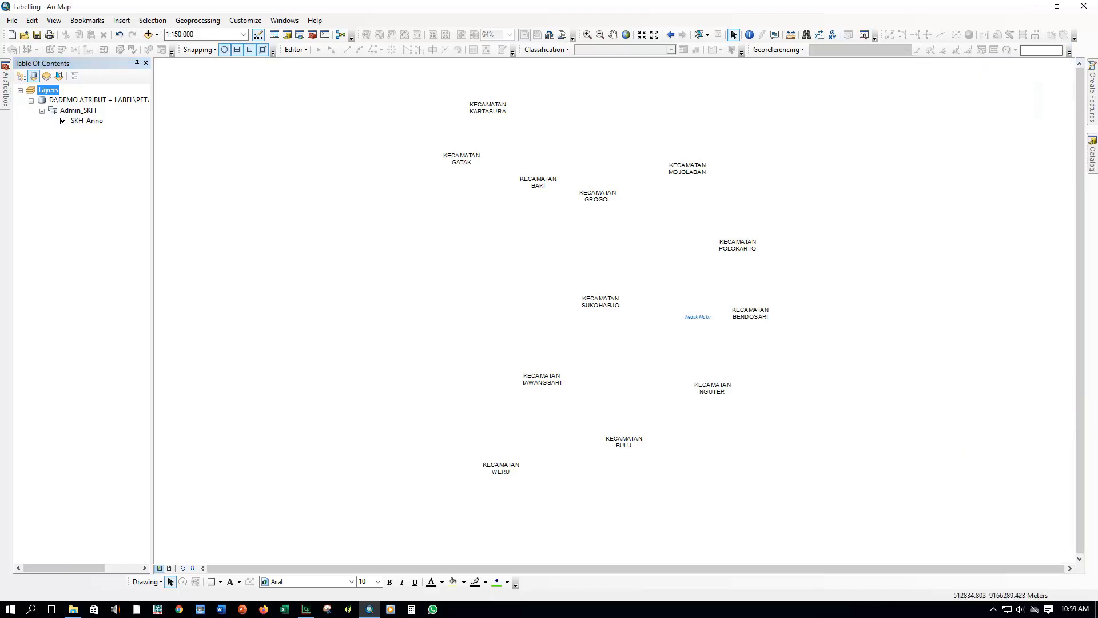
Add Boyolali.shp from the DEMO ATRIBUT + LABEL home folder to the map.
{"action": "left_click", "coordinate": [148, 36]}
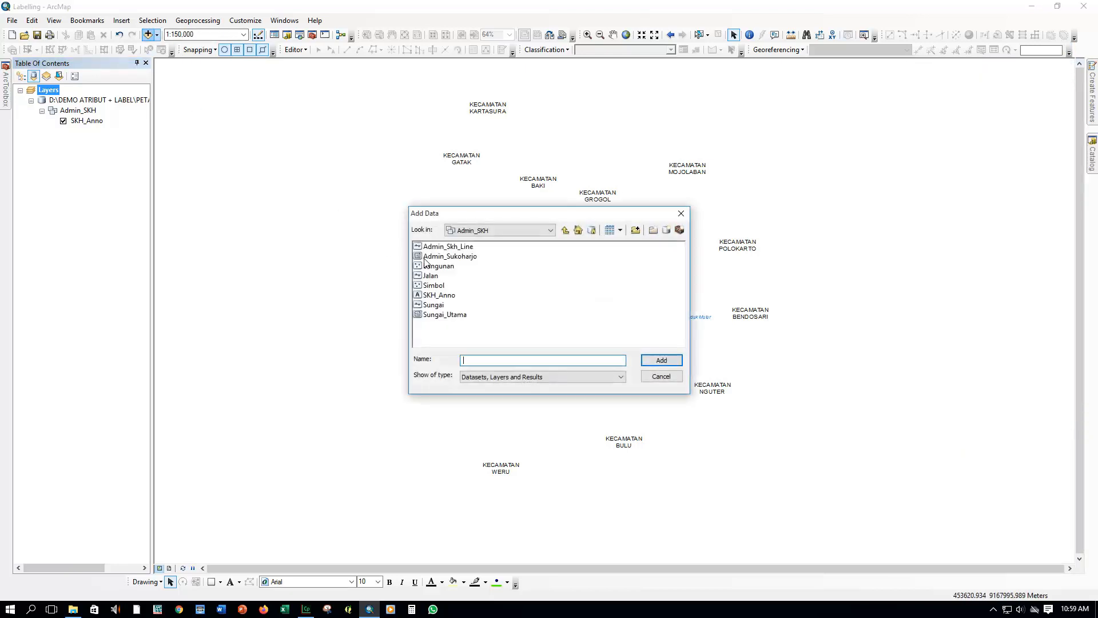
{"action": "left_click", "coordinate": [569, 231]}
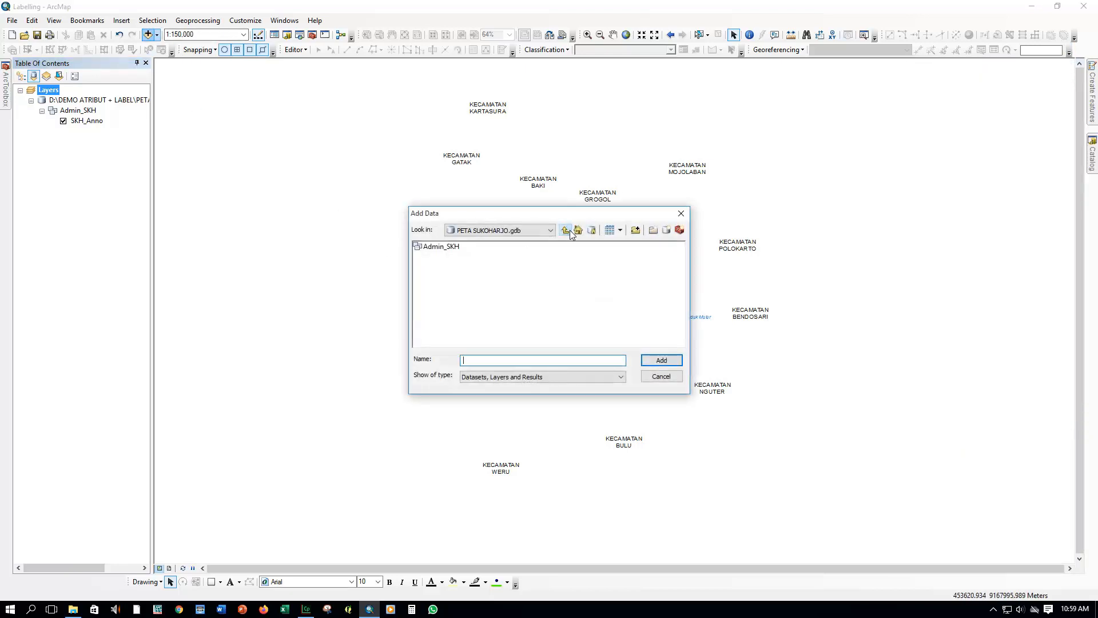
{"action": "left_click", "coordinate": [569, 229]}
{"action": "left_click", "coordinate": [437, 276]}
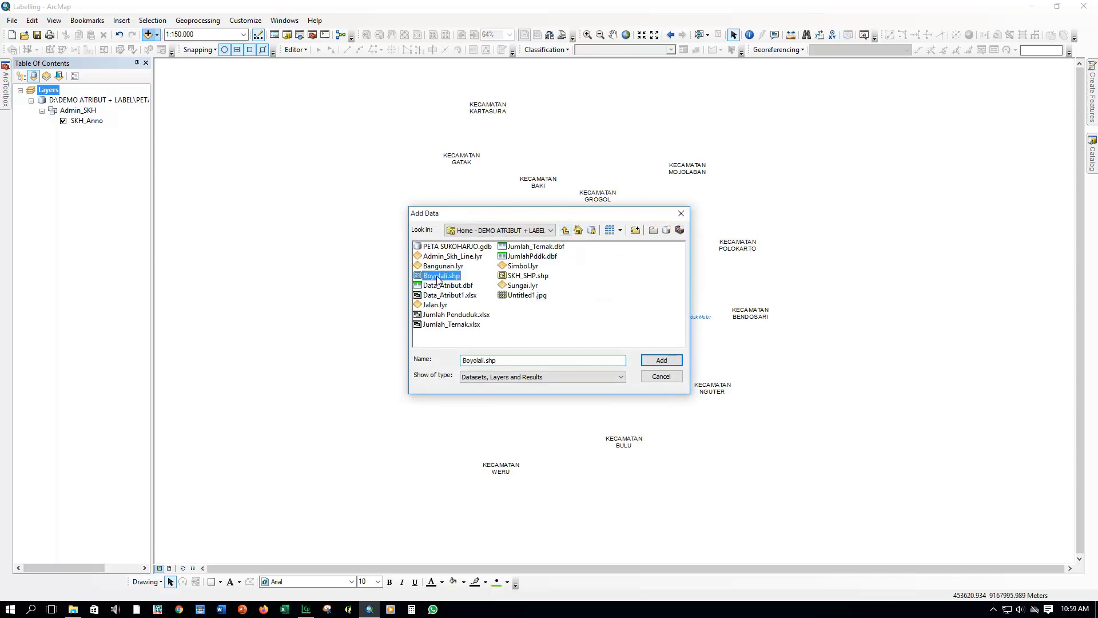
{"action": "left_click", "coordinate": [643, 363]}
{"action": "scroll", "coordinate": [614, 303], "scroll_direction": "down", "scroll_amount": 2}
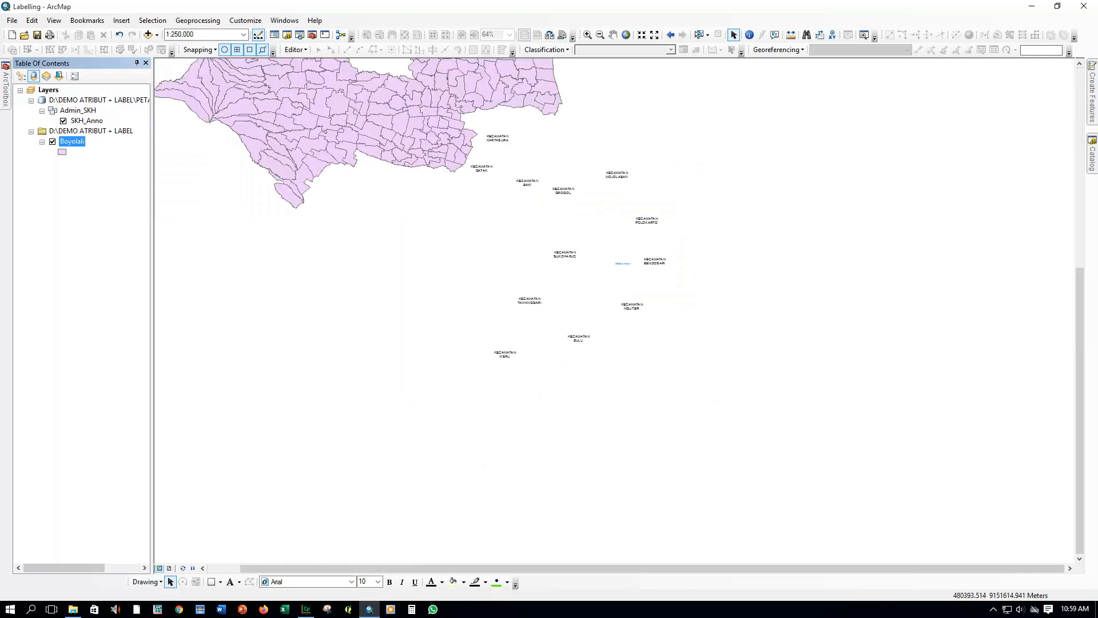
Toggle the SKH_Anno layer off and on to compare it with Boyolali, and remove the Boyolali layer.
{"action": "left_click", "coordinate": [87, 120], "text": "ctrl"}
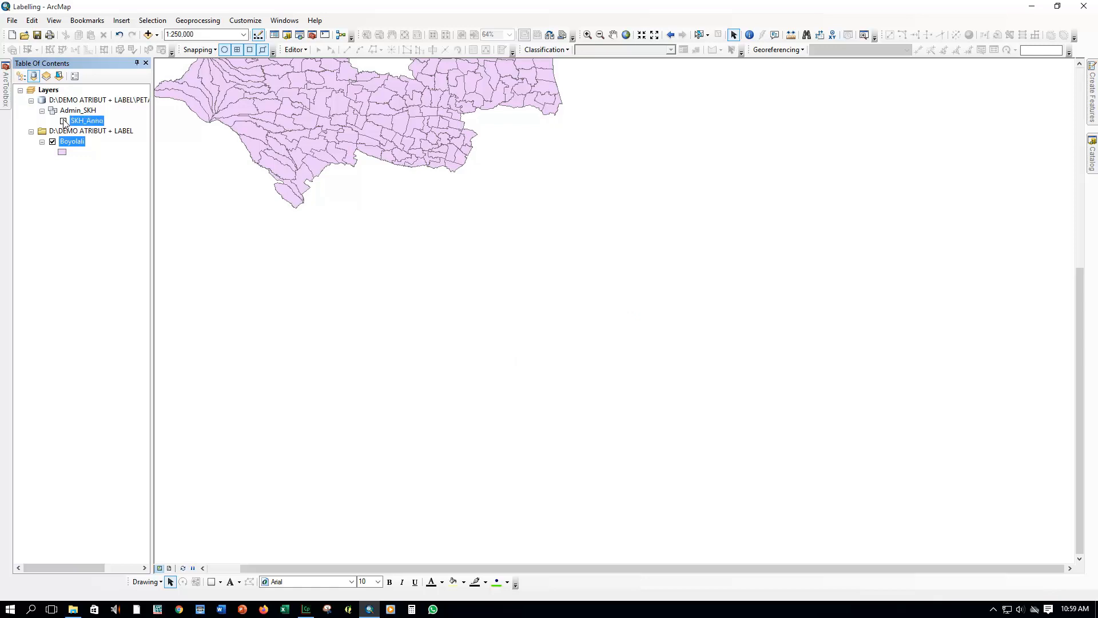
{"action": "left_click", "coordinate": [63, 121]}
{"action": "left_click", "coordinate": [64, 122]}
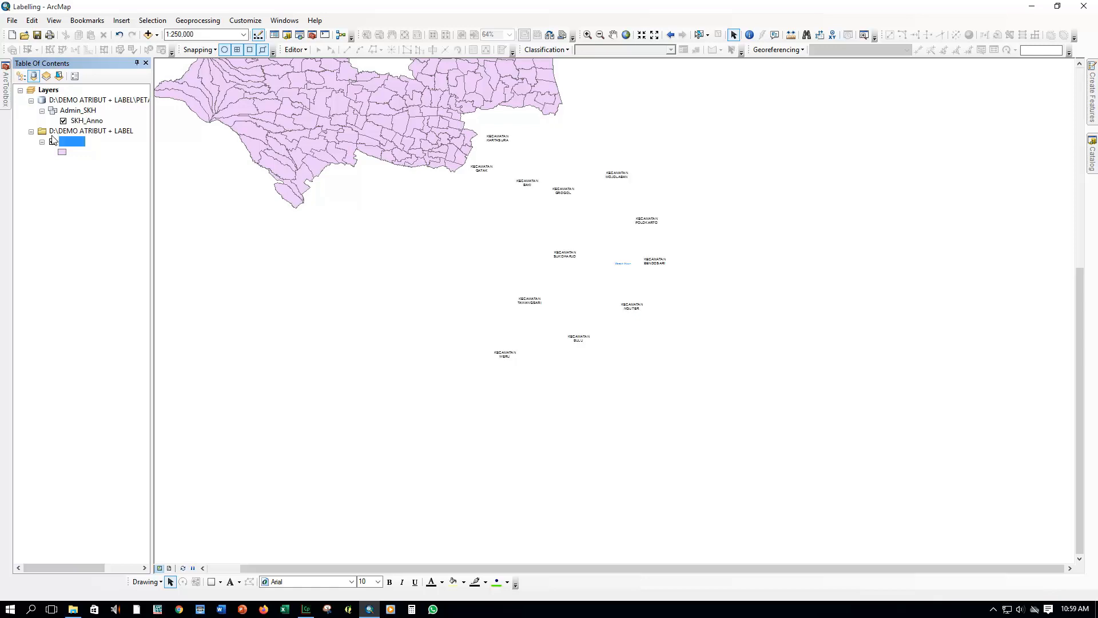
{"action": "left_click", "coordinate": [54, 133]}
{"action": "right_click", "coordinate": [91, 132]}
{"action": "left_click", "coordinate": [114, 135]}
Add the Admin_Sukoharjo feature class from the Admin_SKH dataset of PETA SUKOHARJO.gdb to the map.
{"action": "left_click", "coordinate": [147, 34]}
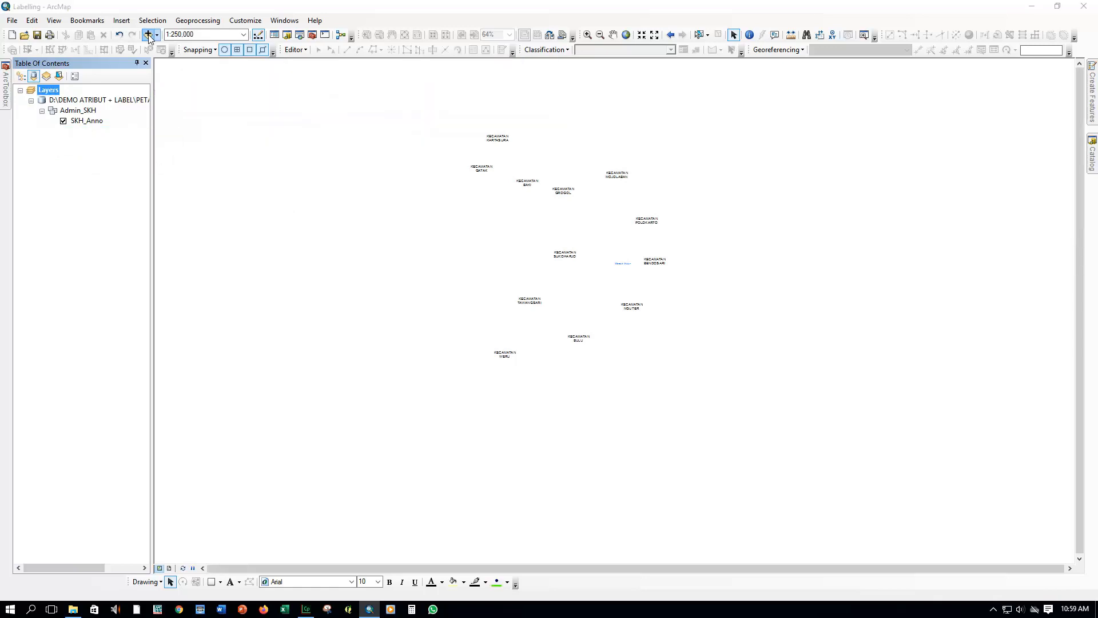
{"action": "double_click", "coordinate": [451, 247]}
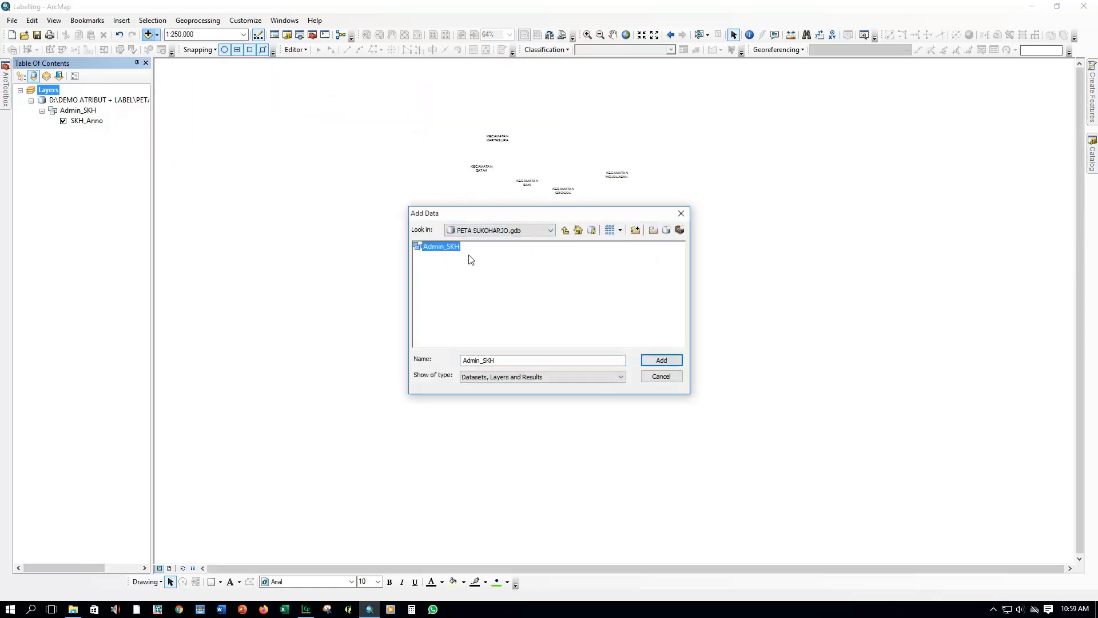
{"action": "double_click", "coordinate": [451, 247]}
{"action": "left_click", "coordinate": [451, 257]}
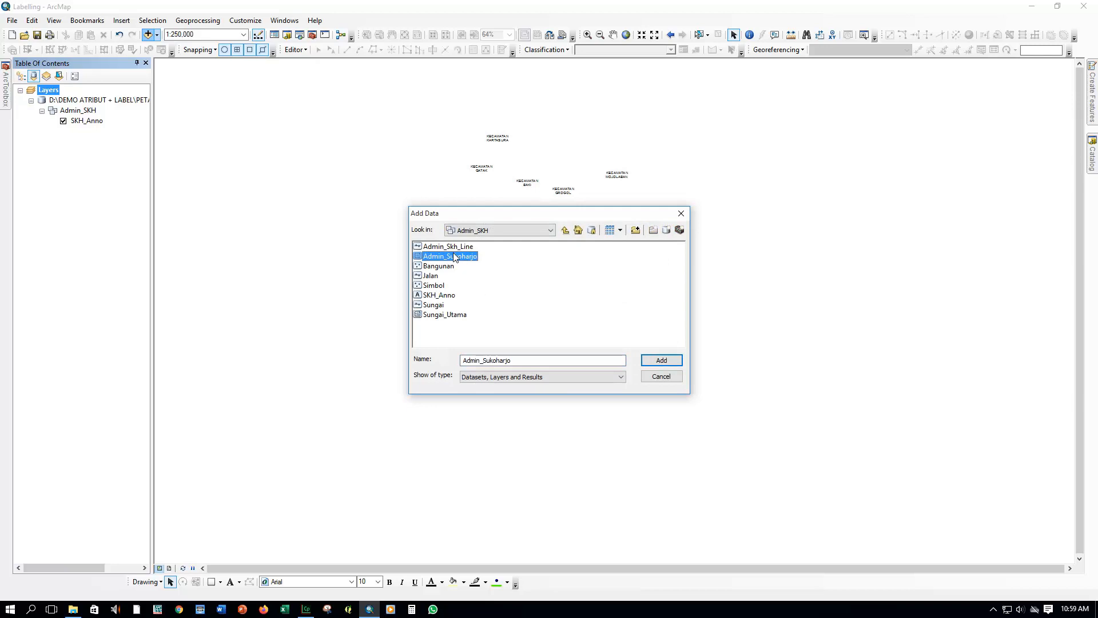
{"action": "left_click", "coordinate": [655, 360]}
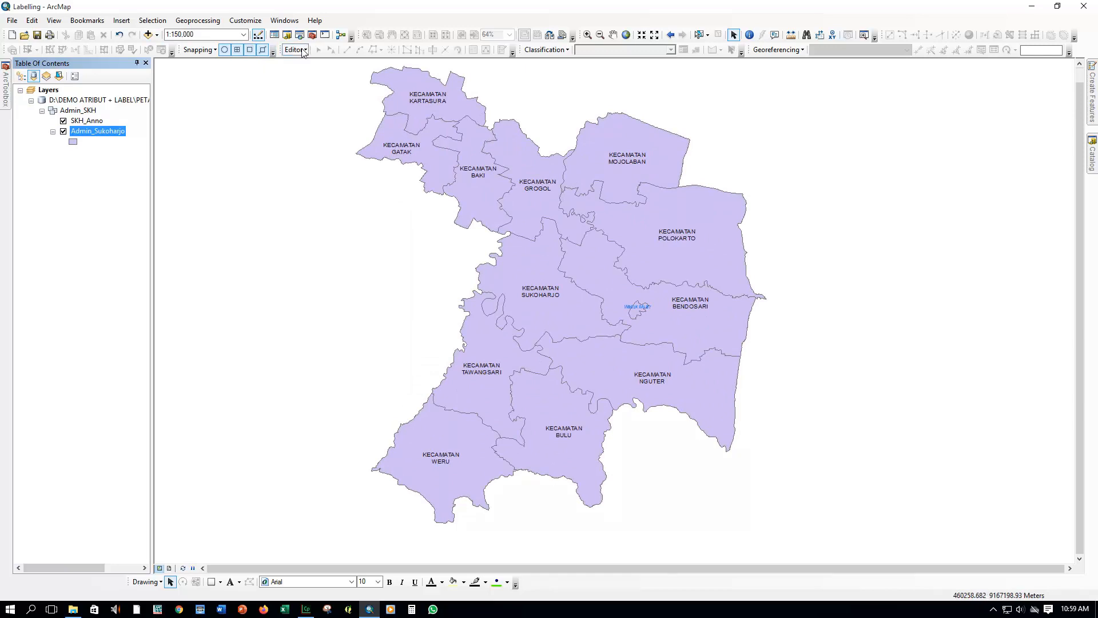
Undock the Editor toolbar over the map, start an edit session and activate the Edit Annotation tool.
{"action": "left_click_drag", "start_coordinate": [285, 53], "coordinate": [205, 118]}
{"action": "left_click", "coordinate": [205, 118]}
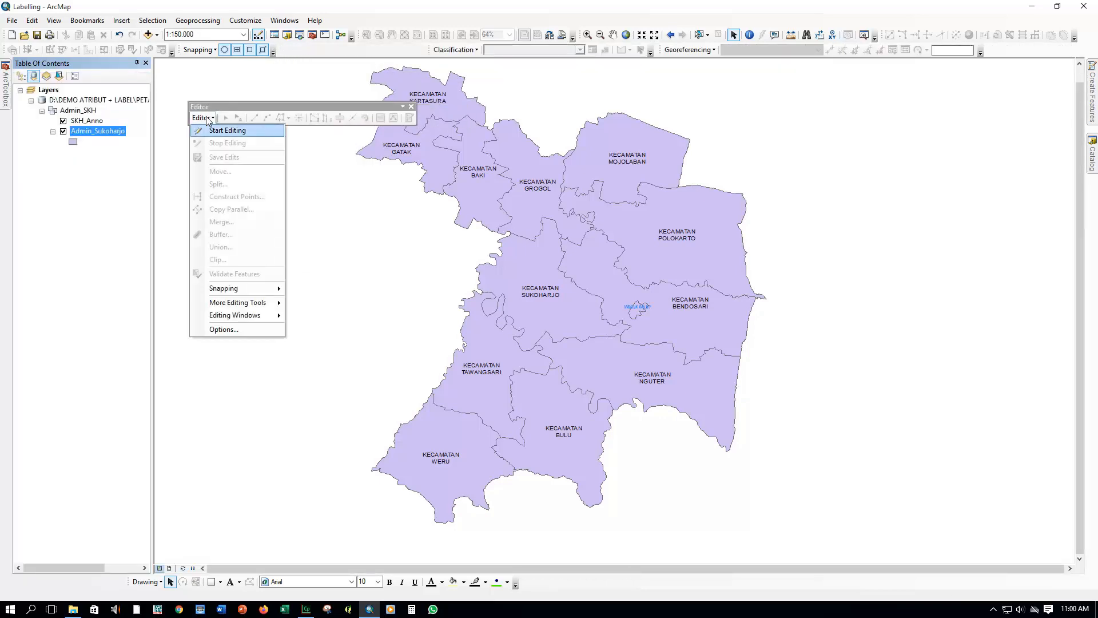
{"action": "left_click", "coordinate": [217, 134]}
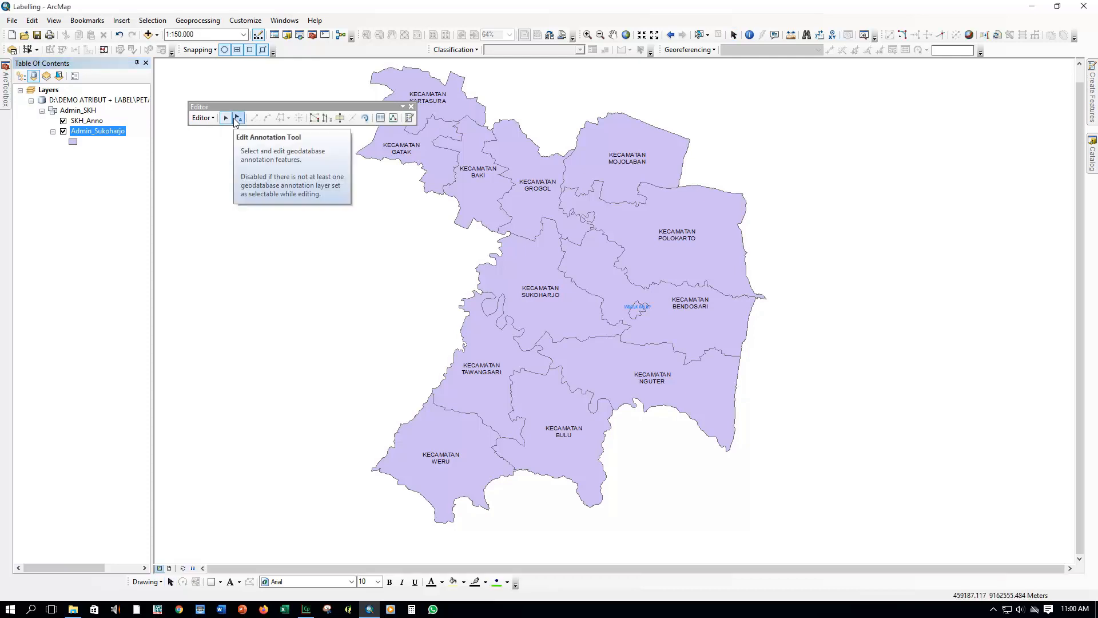
{"action": "left_click", "coordinate": [238, 118]}
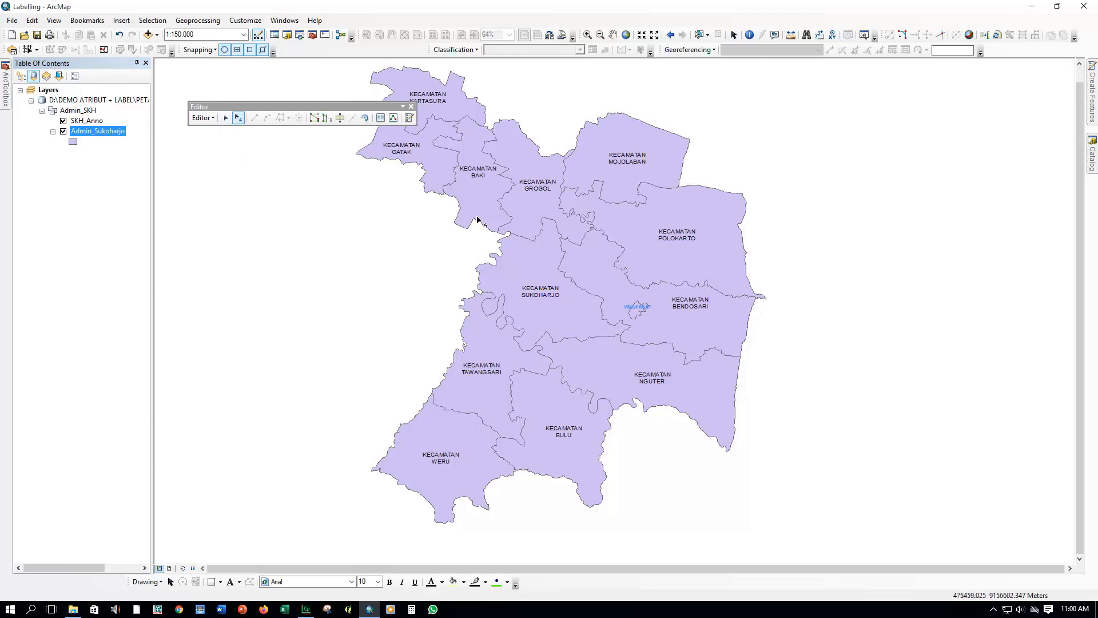
Try moving the KECAMATAN KARTASURA annotation toward its district's northeast edge, undo the last move and clear the selection.
{"action": "left_click", "coordinate": [430, 98]}
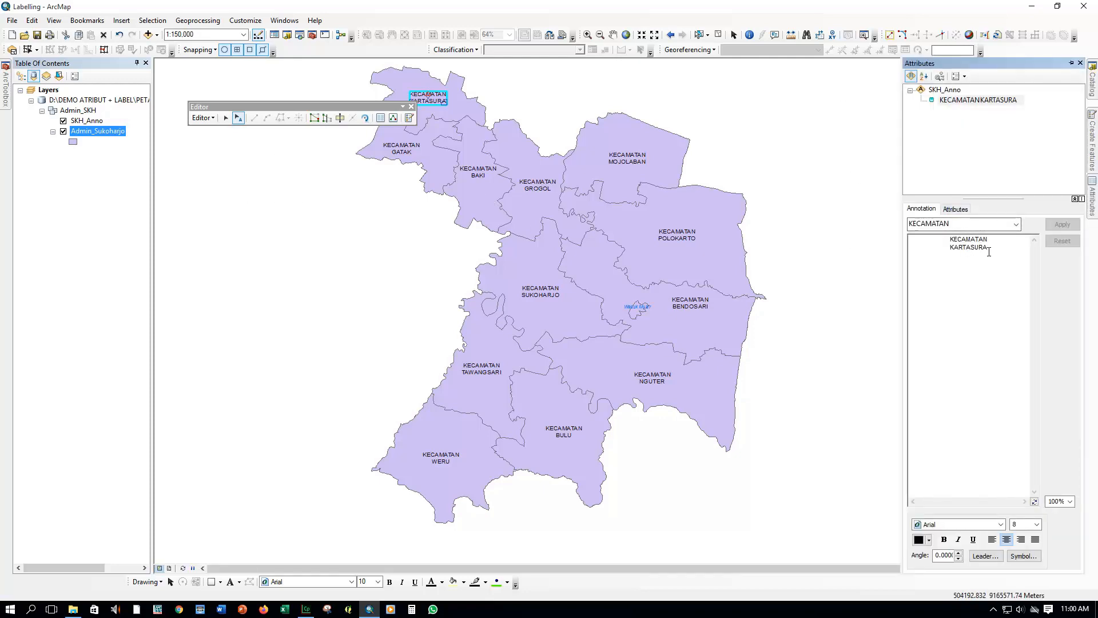
{"action": "left_click", "coordinate": [435, 83]}
{"action": "mouse_move", "coordinate": [369, 109]}
{"action": "left_mouse_down"}
{"action": "mouse_move", "coordinate": [326, 168]}
{"action": "mouse_move", "coordinate": [325, 222]}
{"action": "left_mouse_up"}
{"action": "mouse_move", "coordinate": [434, 106]}
{"action": "left_mouse_down"}
{"action": "mouse_move", "coordinate": [453, 120]}
{"action": "mouse_move", "coordinate": [470, 101]}
{"action": "left_mouse_up"}
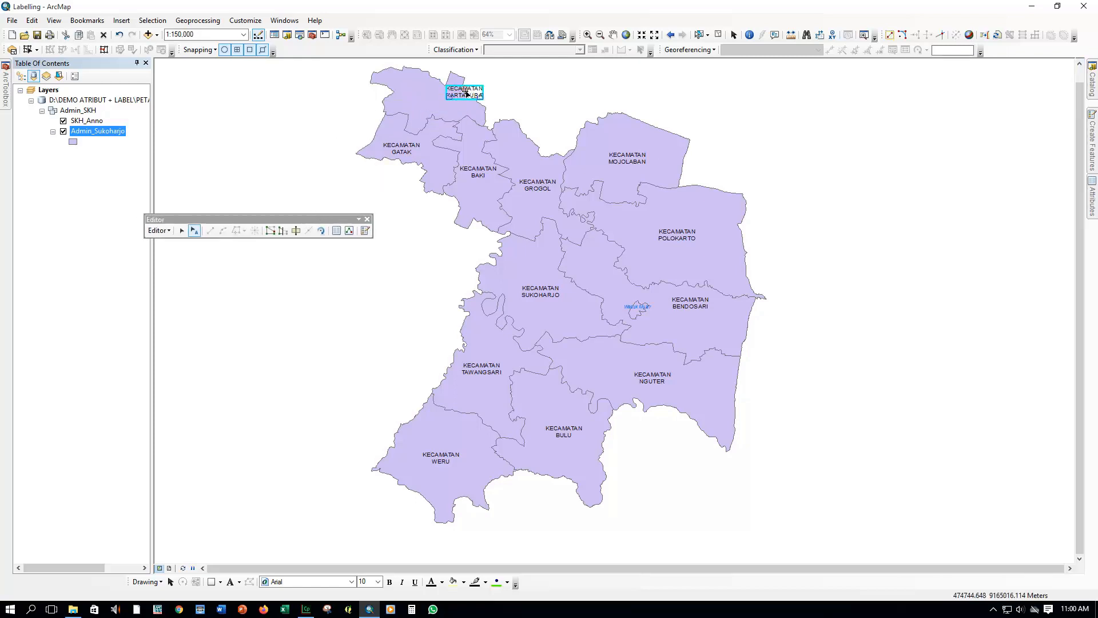
{"action": "key", "text": "ctrl+z"}
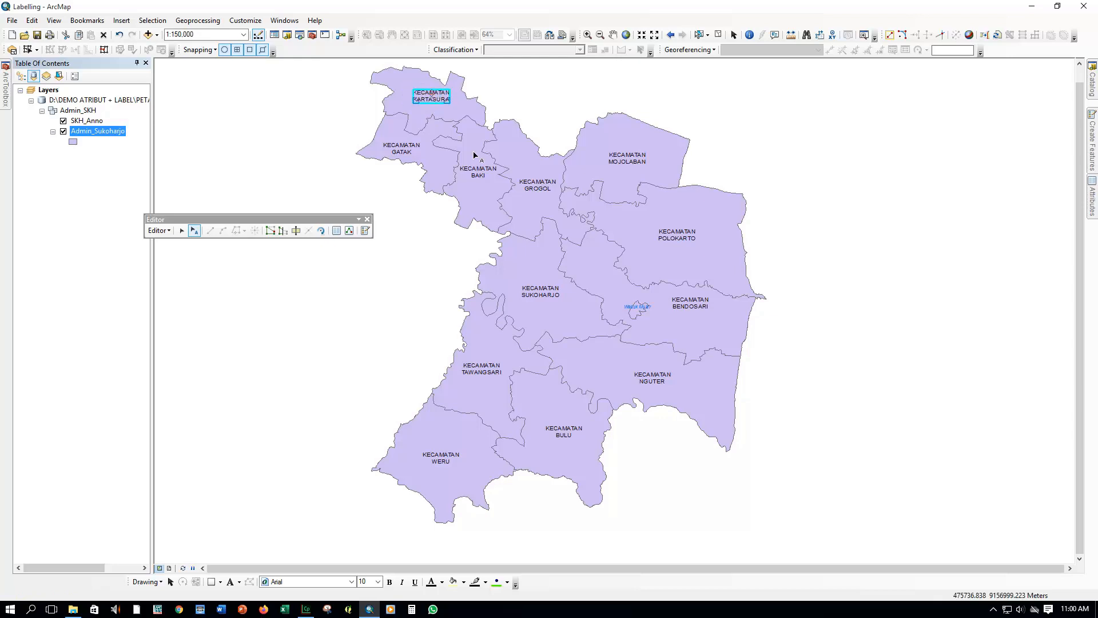
{"action": "left_click", "coordinate": [328, 108]}
{"action": "left_click_drag", "start_coordinate": [322, 222], "coordinate": [386, 244]}
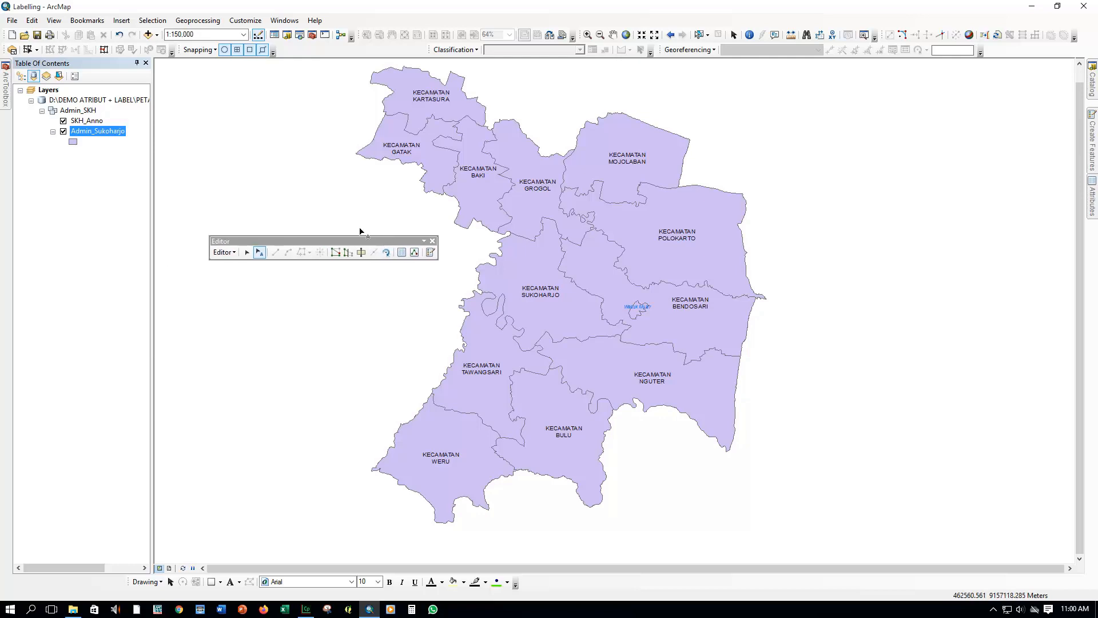
Examine the symbology and label settings in the Admin_Sukoharjo layer properties without changing them.
{"action": "right_click", "coordinate": [98, 135]}
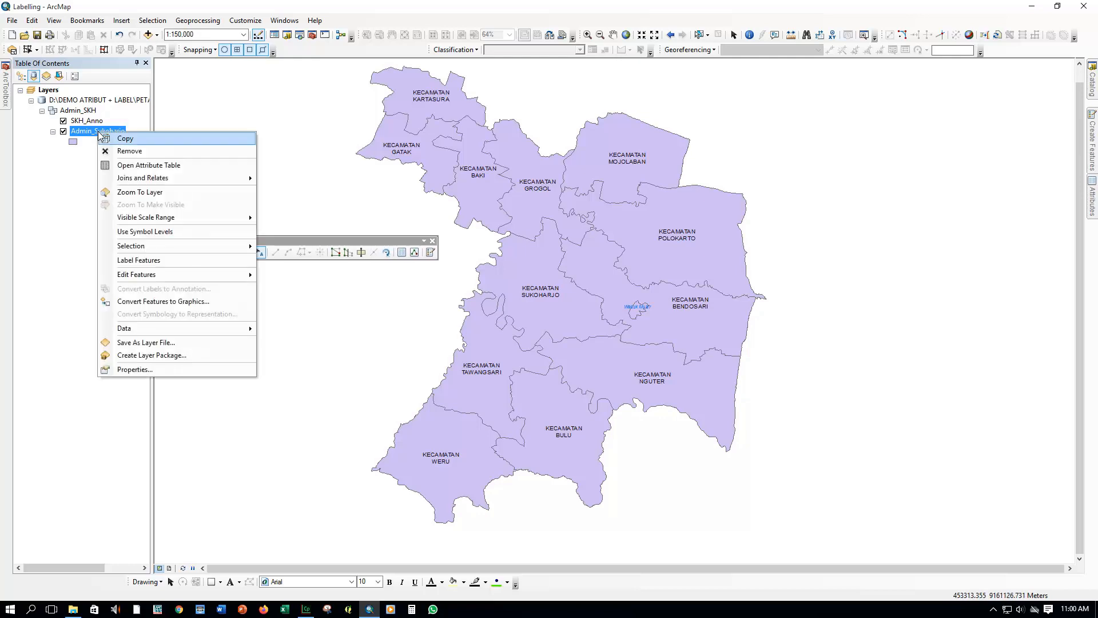
{"action": "left_click", "coordinate": [160, 370]}
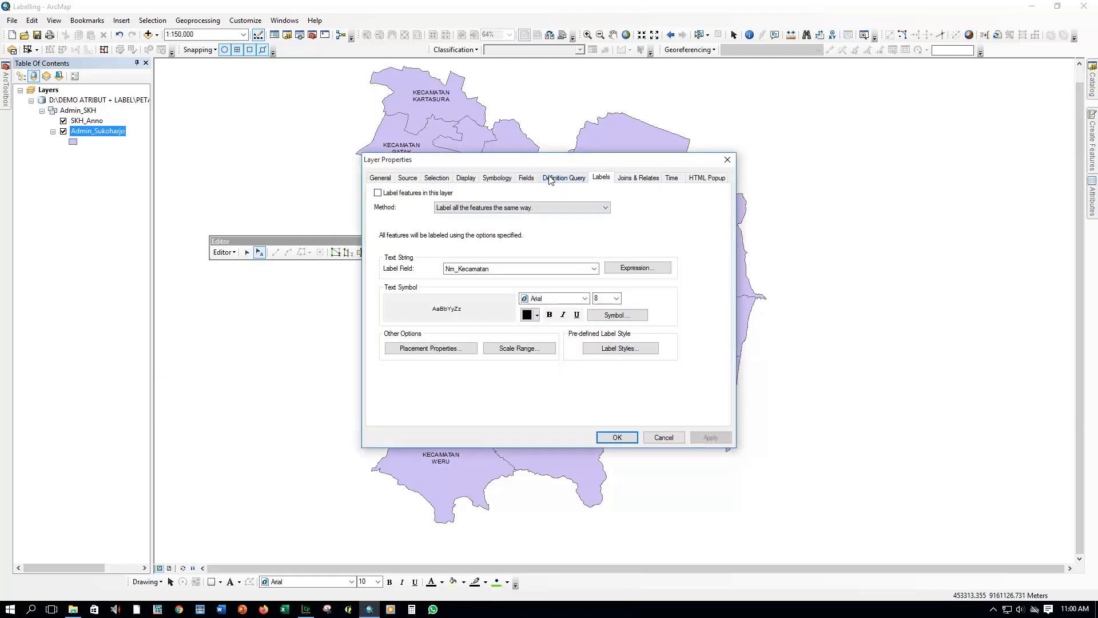
{"action": "left_click", "coordinate": [488, 179]}
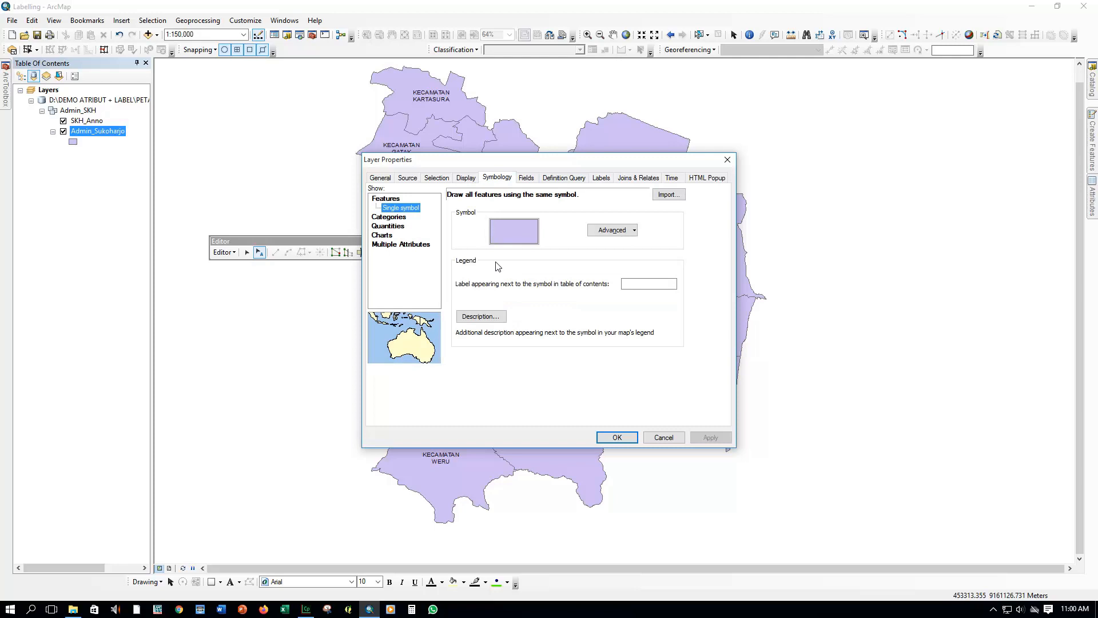
{"action": "left_click", "coordinate": [608, 178]}
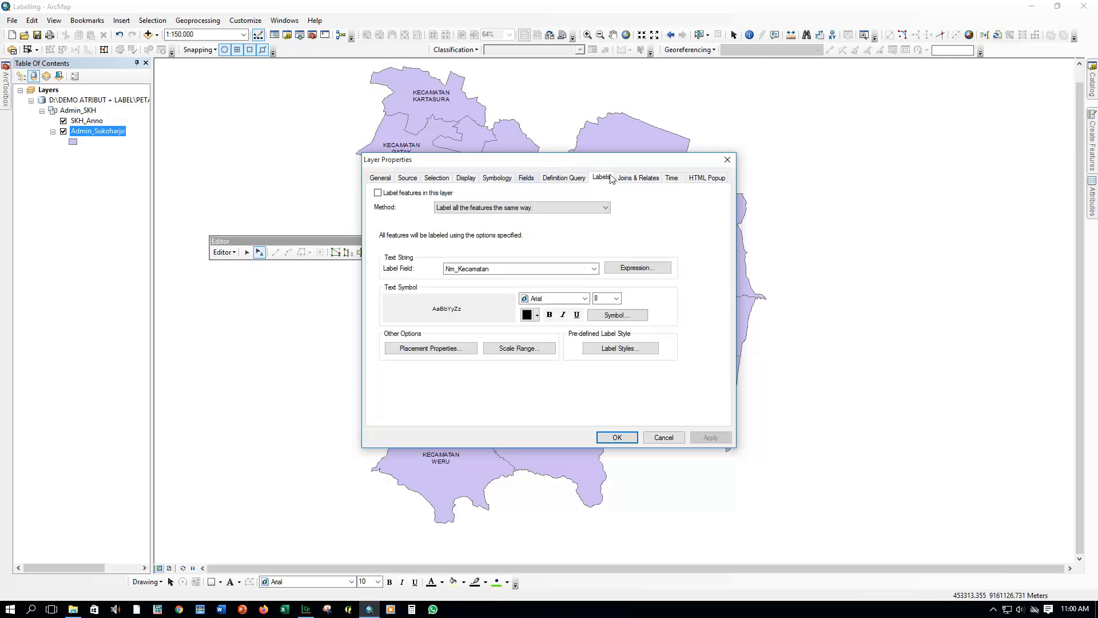
{"action": "left_click", "coordinate": [498, 179]}
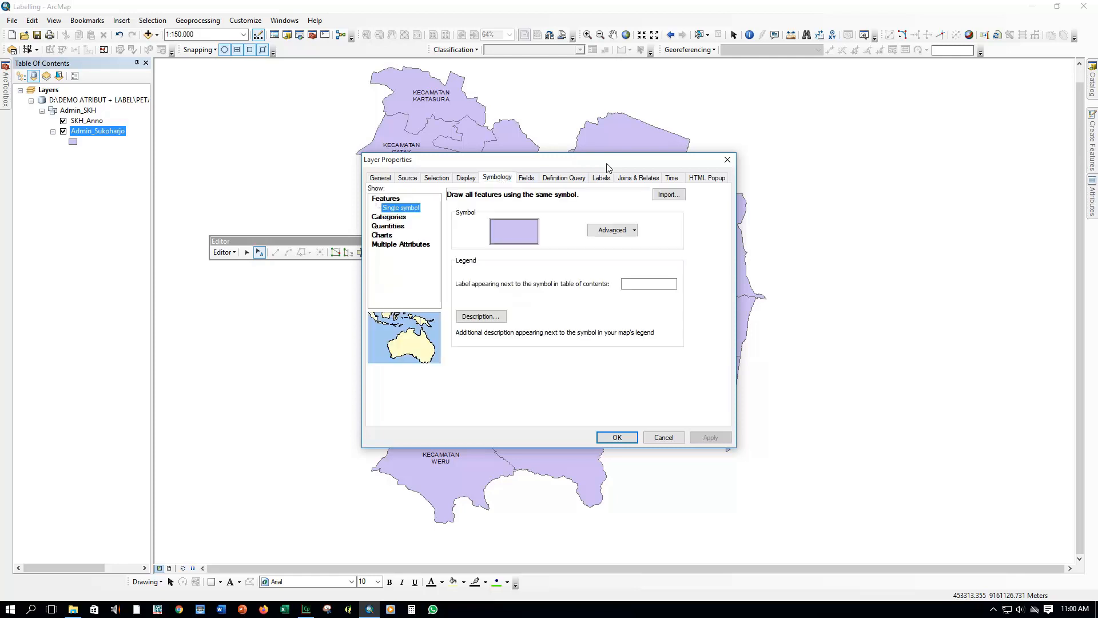
{"action": "left_click", "coordinate": [728, 160]}
Enable substitution of individual symbols in the symbol collection for the SKH_Anno layer.
{"action": "left_click", "coordinate": [87, 121]}
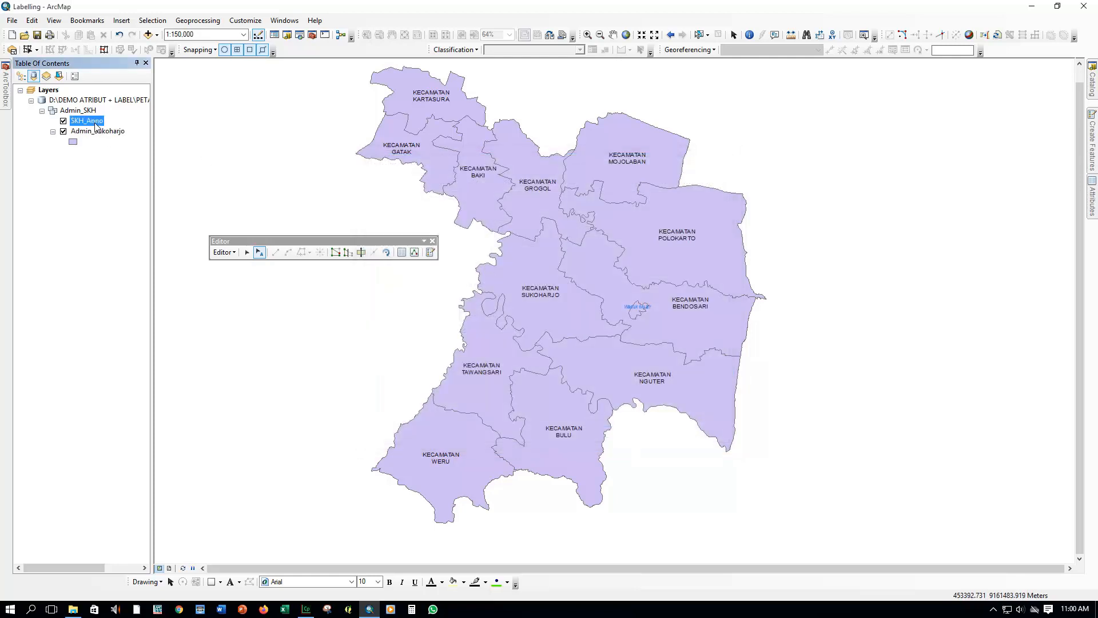
{"action": "right_click", "coordinate": [96, 126]}
{"action": "left_click", "coordinate": [150, 358]}
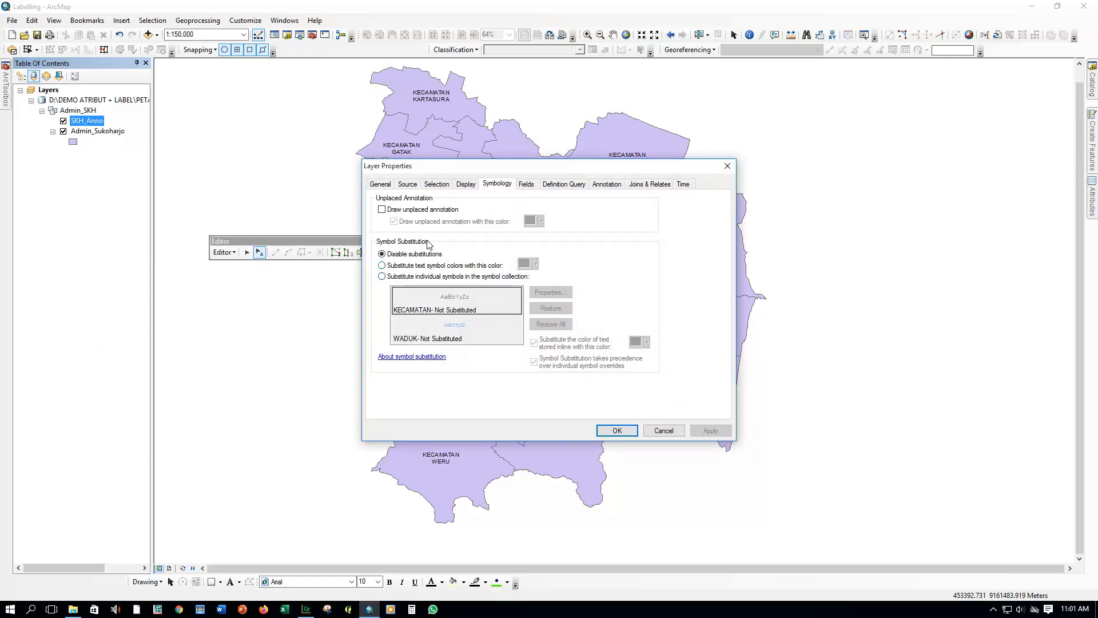
{"action": "left_click", "coordinate": [382, 277]}
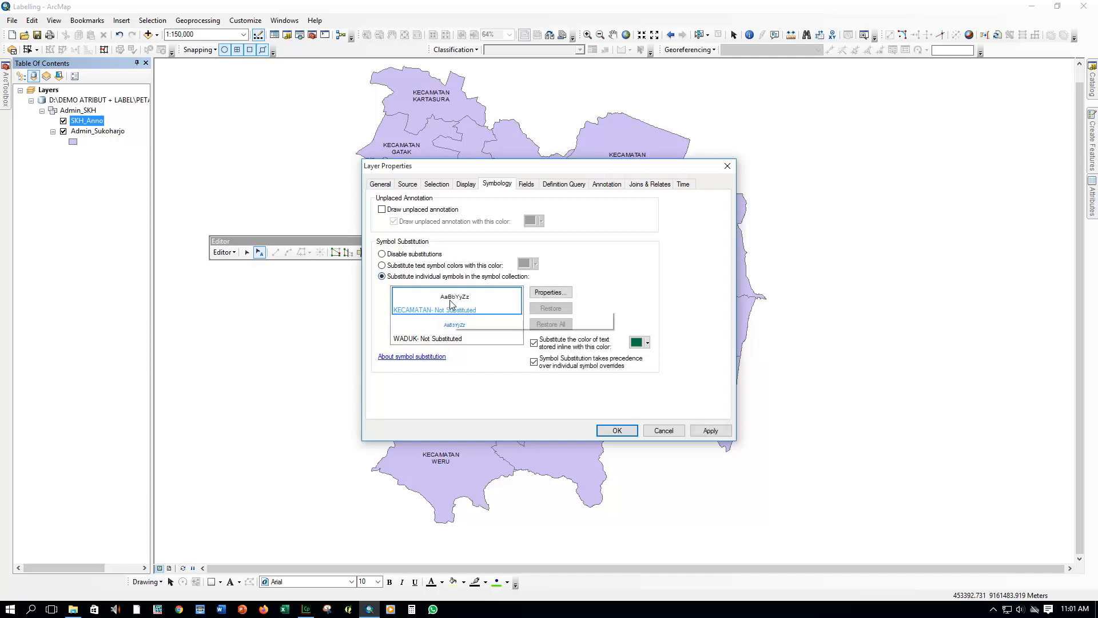
Set the substitute symbol for the KECAMATAN annotation class to size 20, bold and italic, and apply it to the map.
{"action": "left_click", "coordinate": [569, 294]}
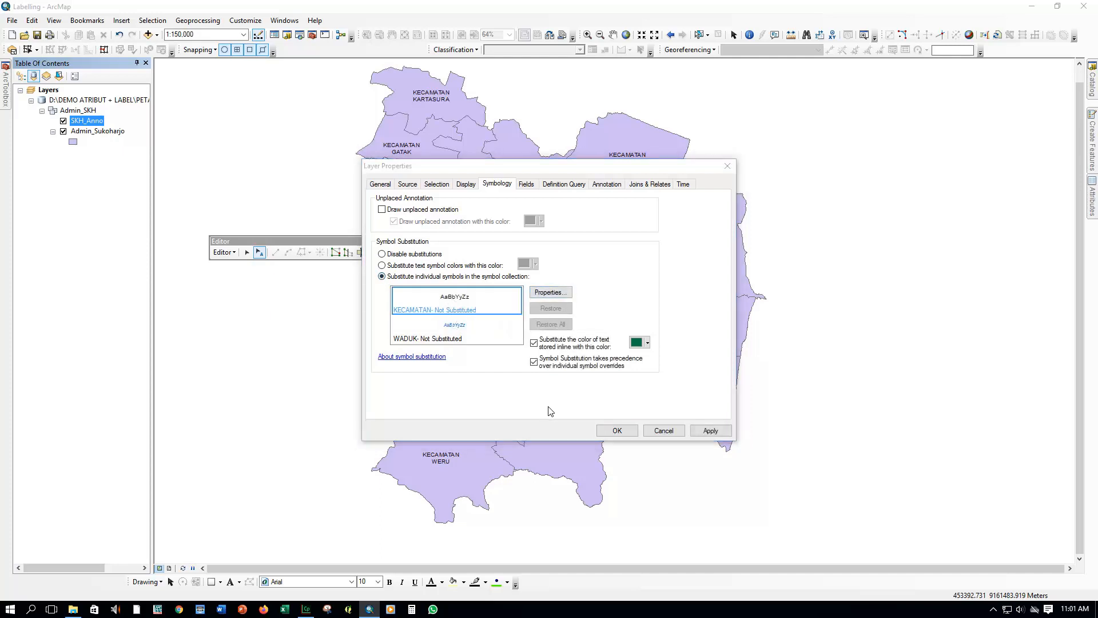
{"action": "left_click", "coordinate": [394, 279]}
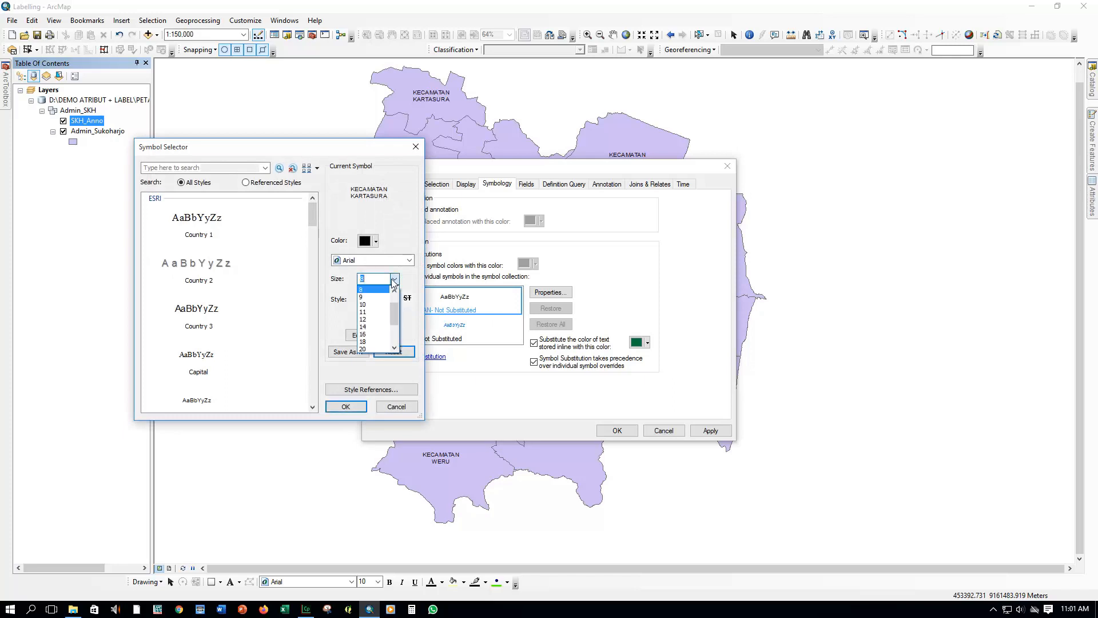
{"action": "left_click", "coordinate": [371, 348]}
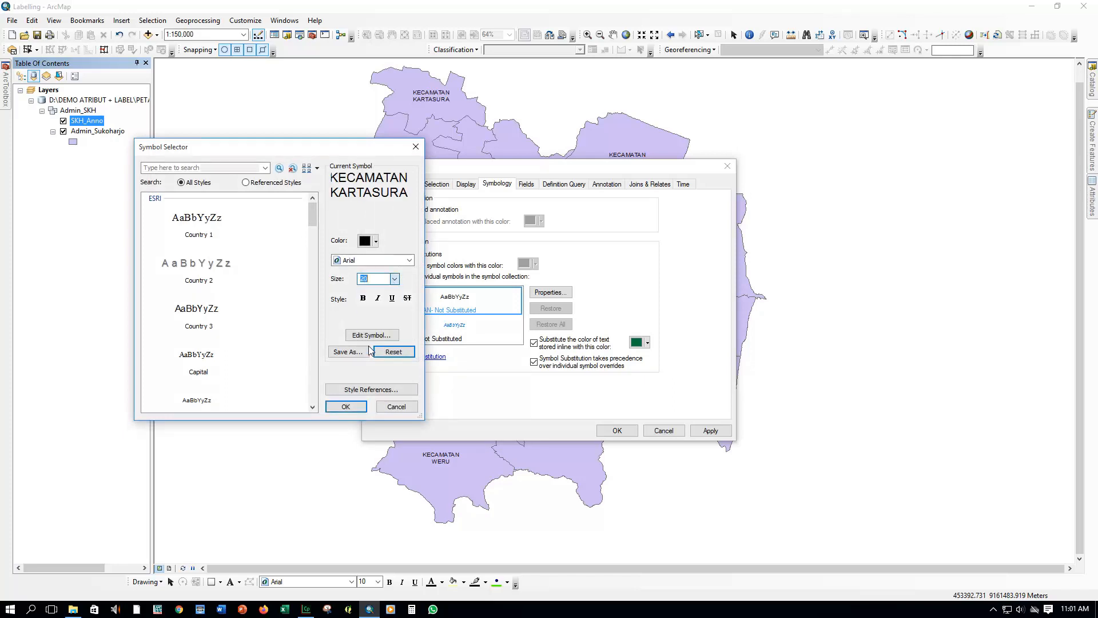
{"action": "left_click", "coordinate": [363, 298]}
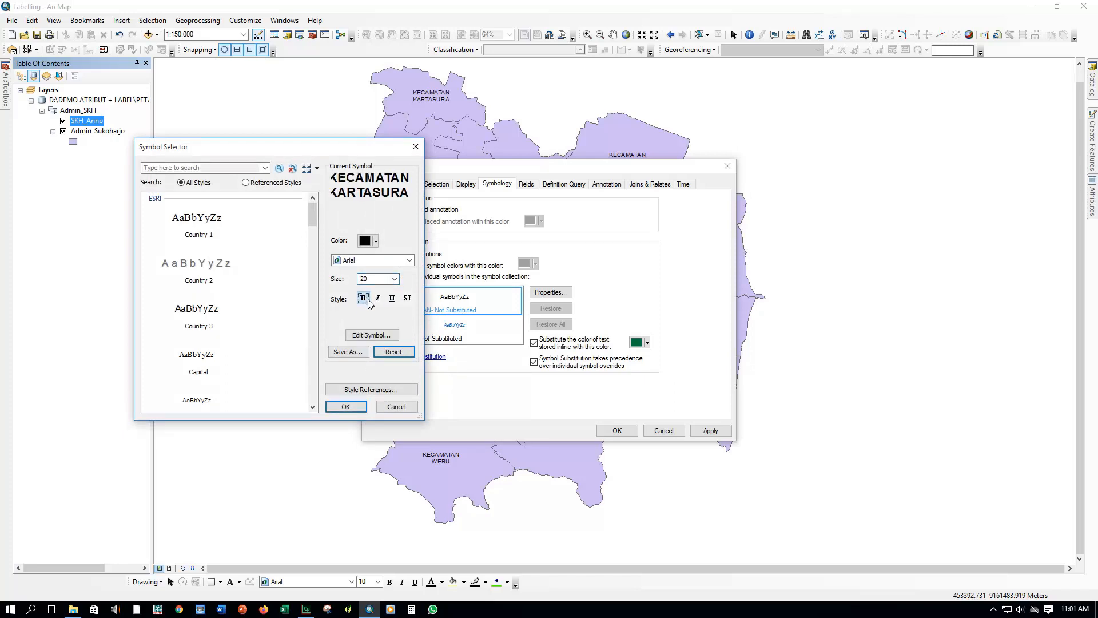
{"action": "left_click", "coordinate": [377, 298]}
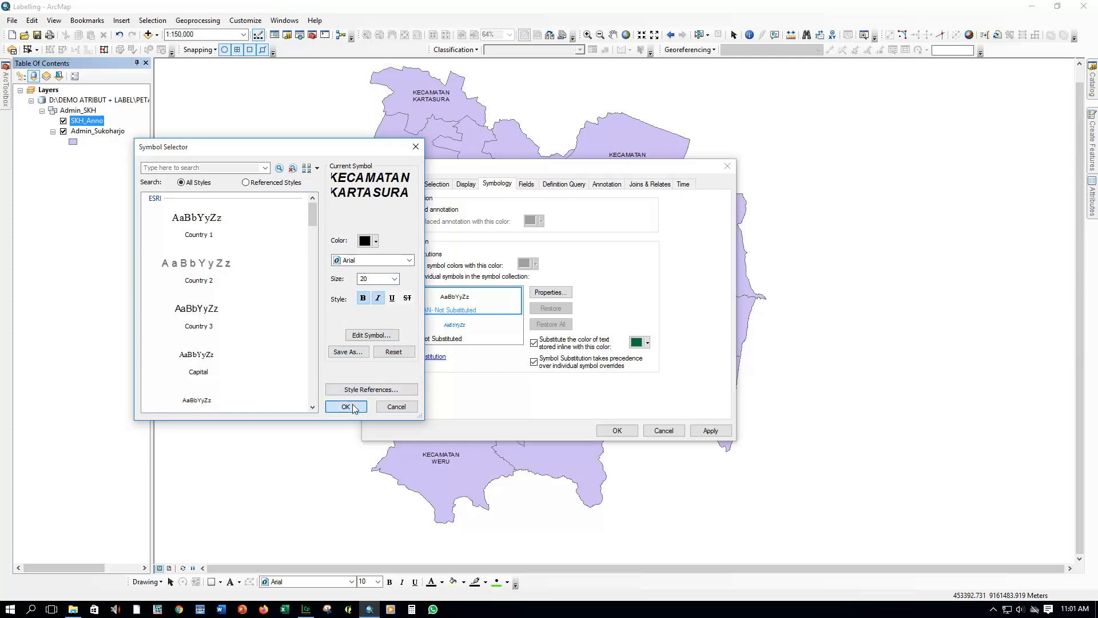
{"action": "left_click", "coordinate": [352, 406]}
{"action": "left_click", "coordinate": [712, 433]}
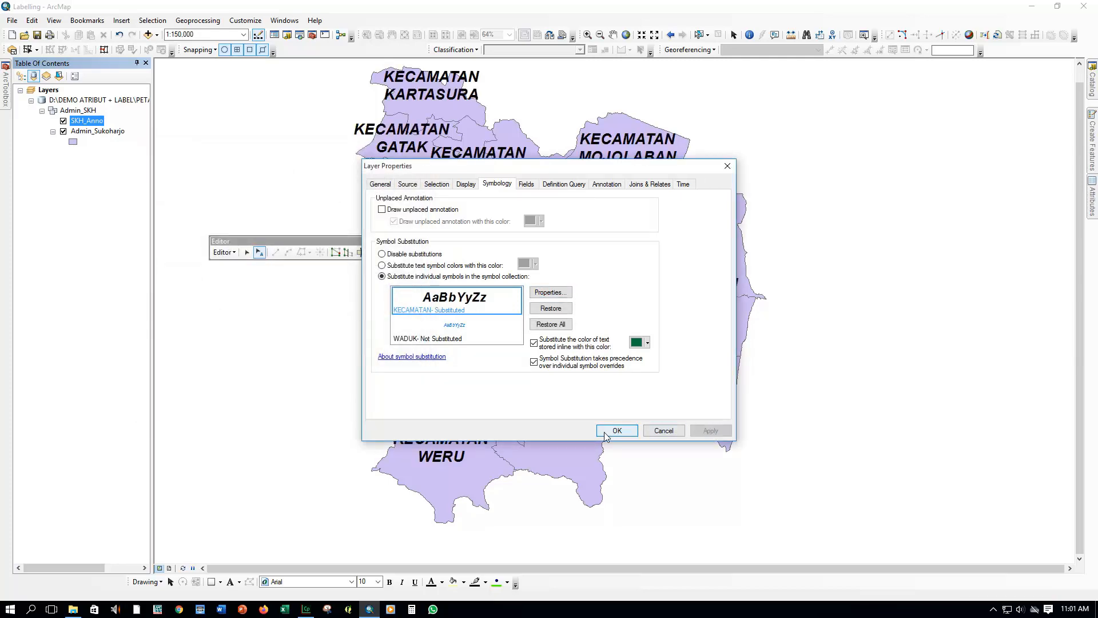
{"action": "left_click", "coordinate": [618, 430]}
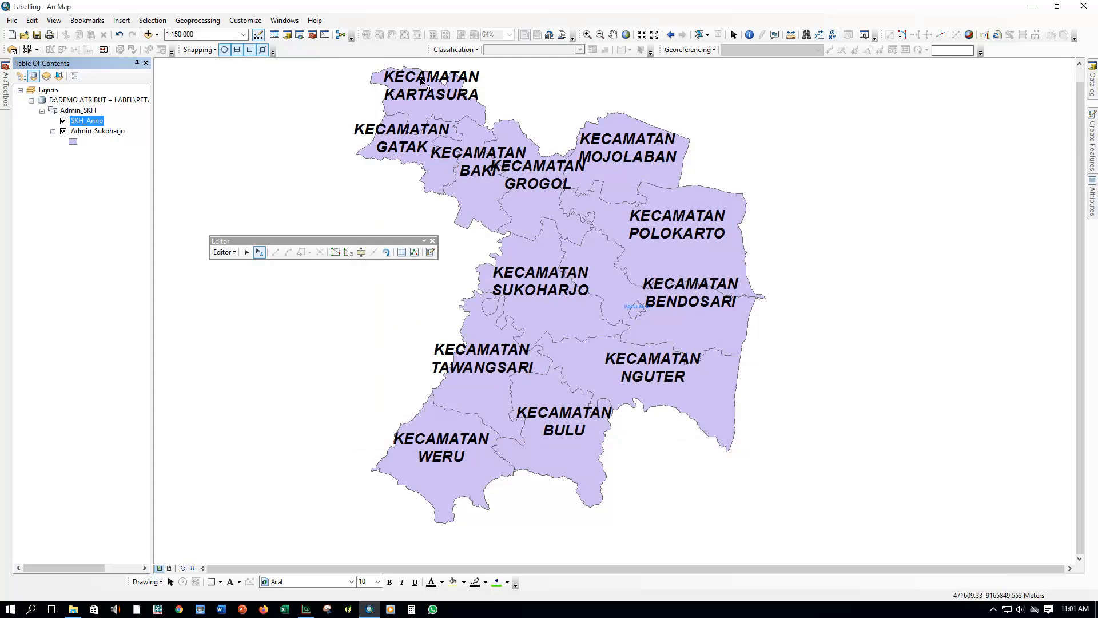
Set the substitute symbol for the KECAMATAN annotation class to size 8 without bold or italic, and apply it to the map.
{"action": "right_click", "coordinate": [86, 120]}
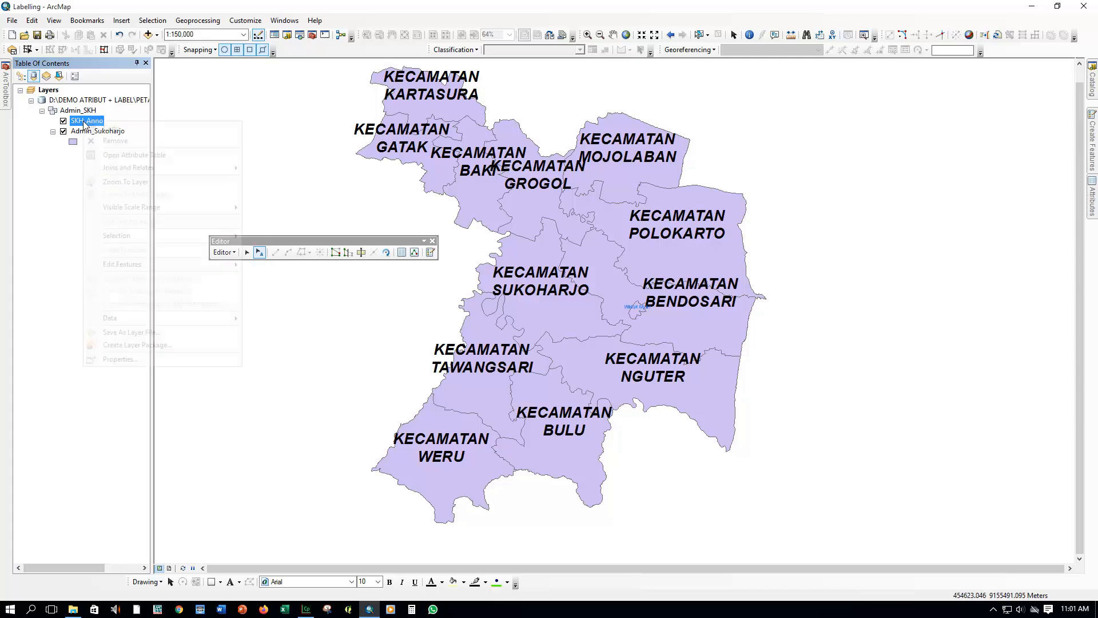
{"action": "left_click", "coordinate": [129, 358]}
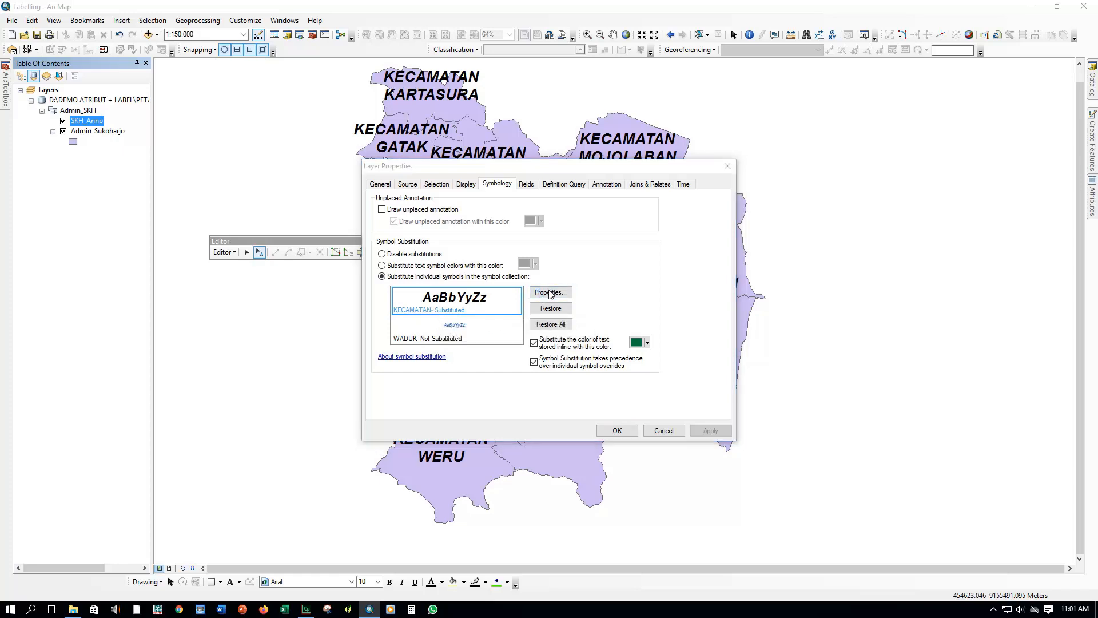
{"action": "left_click", "coordinate": [540, 293]}
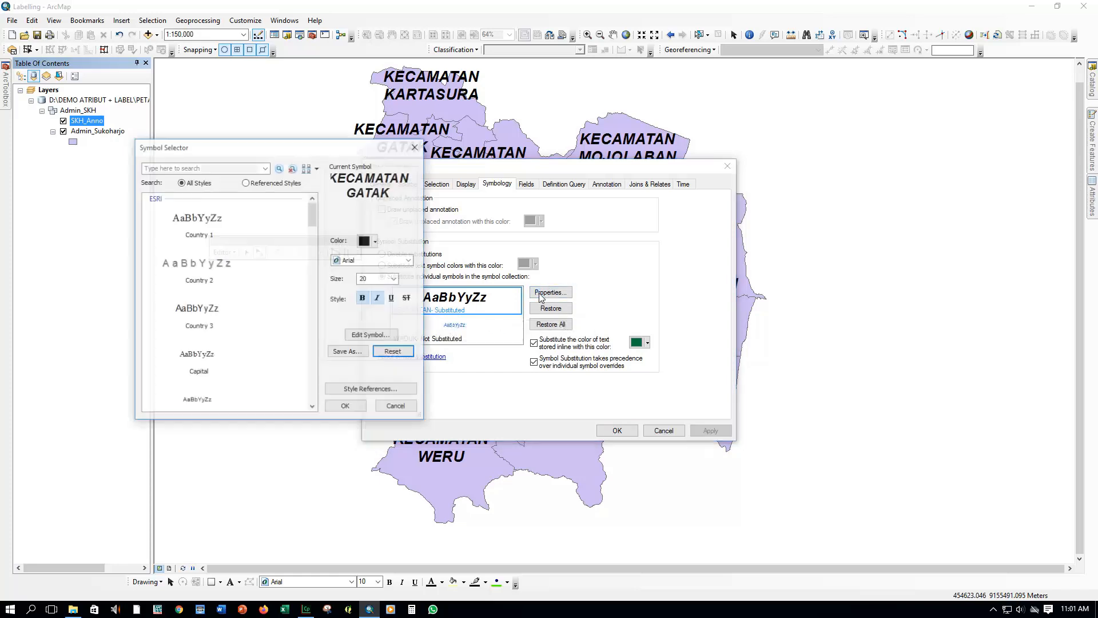
{"action": "left_click", "coordinate": [394, 278]}
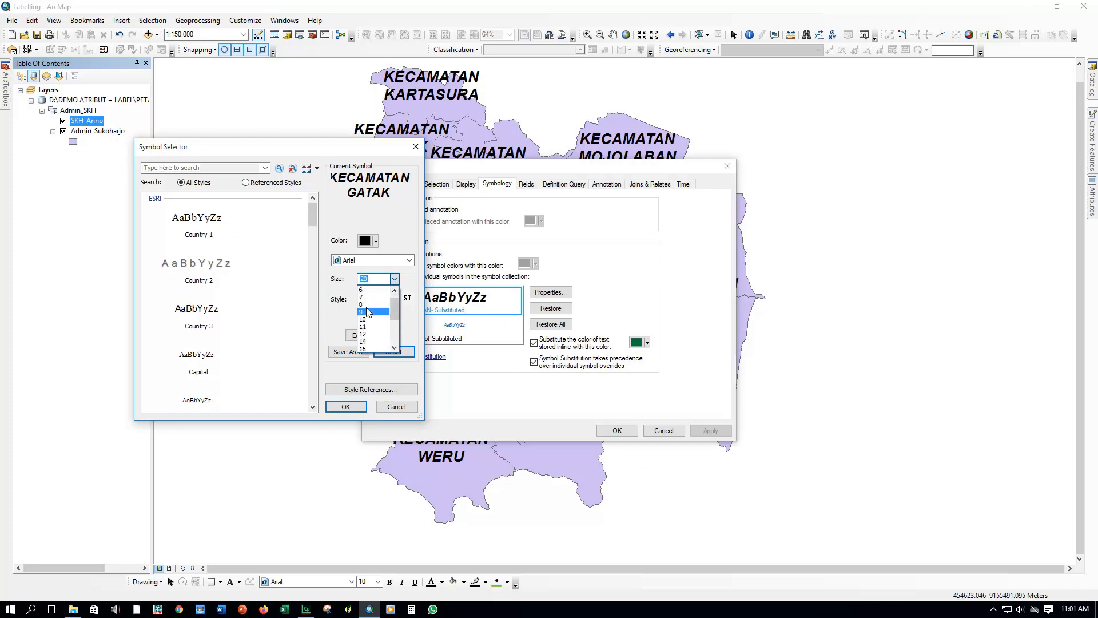
{"action": "left_click", "coordinate": [370, 305]}
{"action": "left_click", "coordinate": [378, 298]}
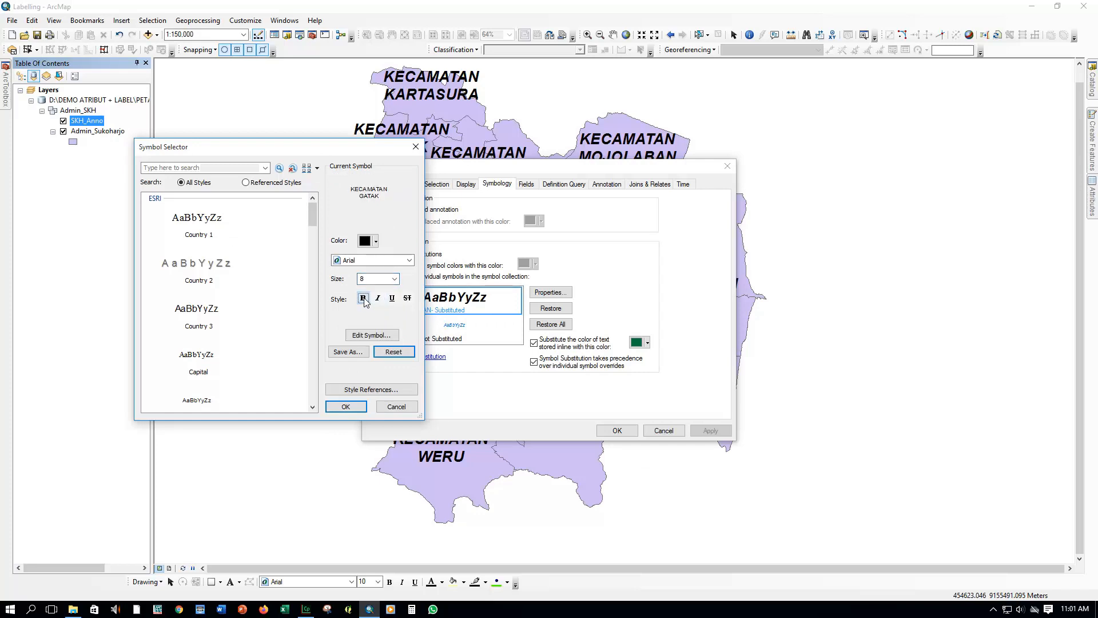
{"action": "left_click", "coordinate": [346, 406]}
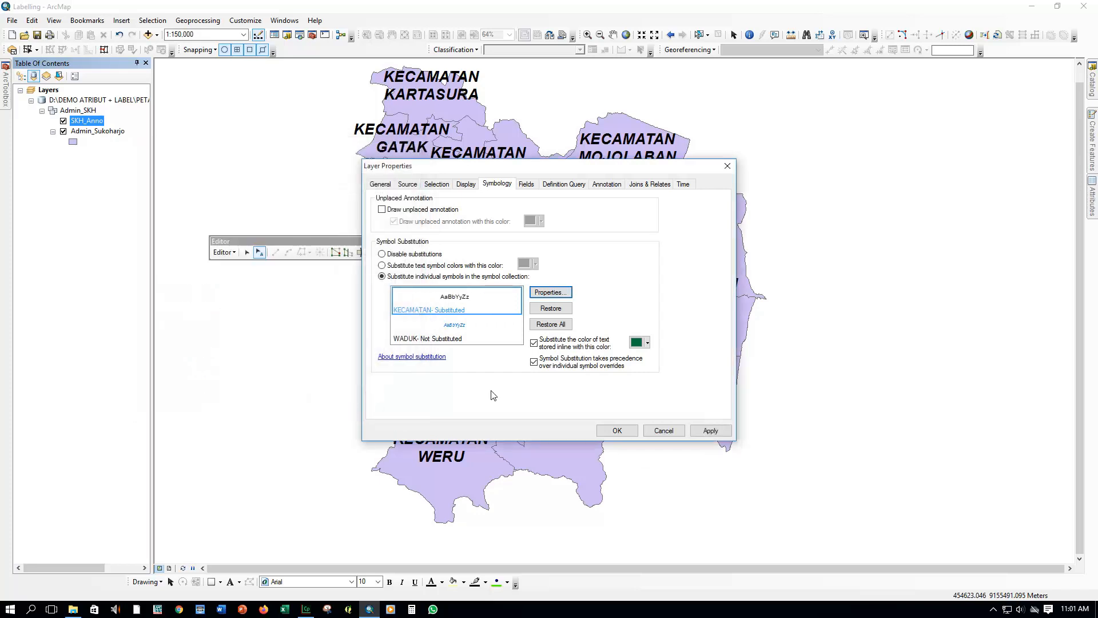
{"action": "left_click", "coordinate": [632, 430]}
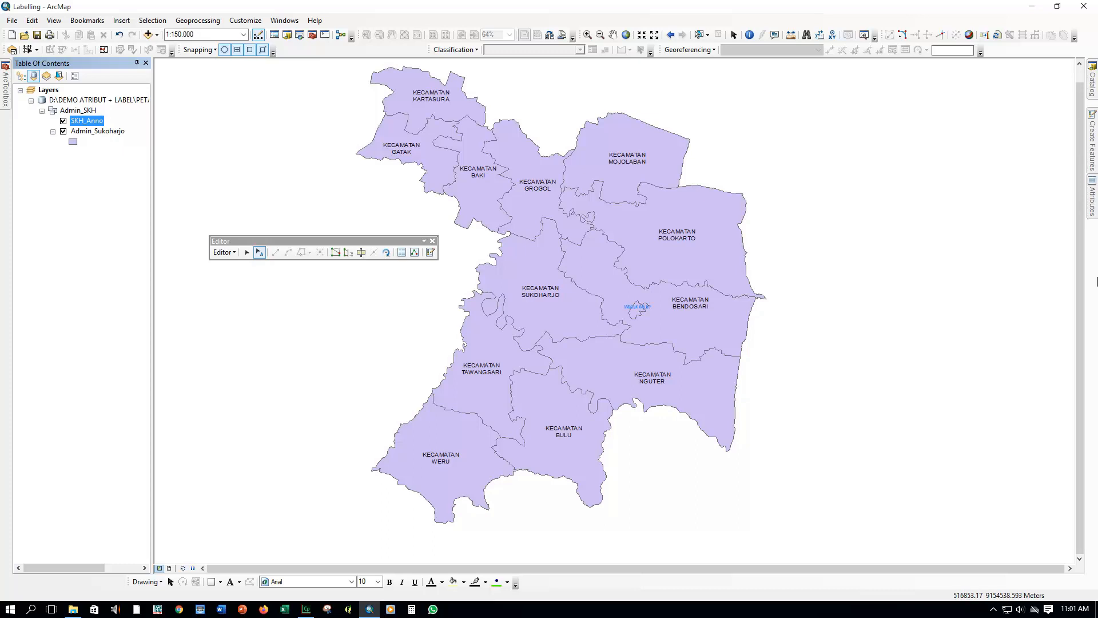
Examine the annotation classes in the SKH_Anno feature class properties in the geodatabase without changing them.
{"action": "left_click", "coordinate": [1093, 111]}
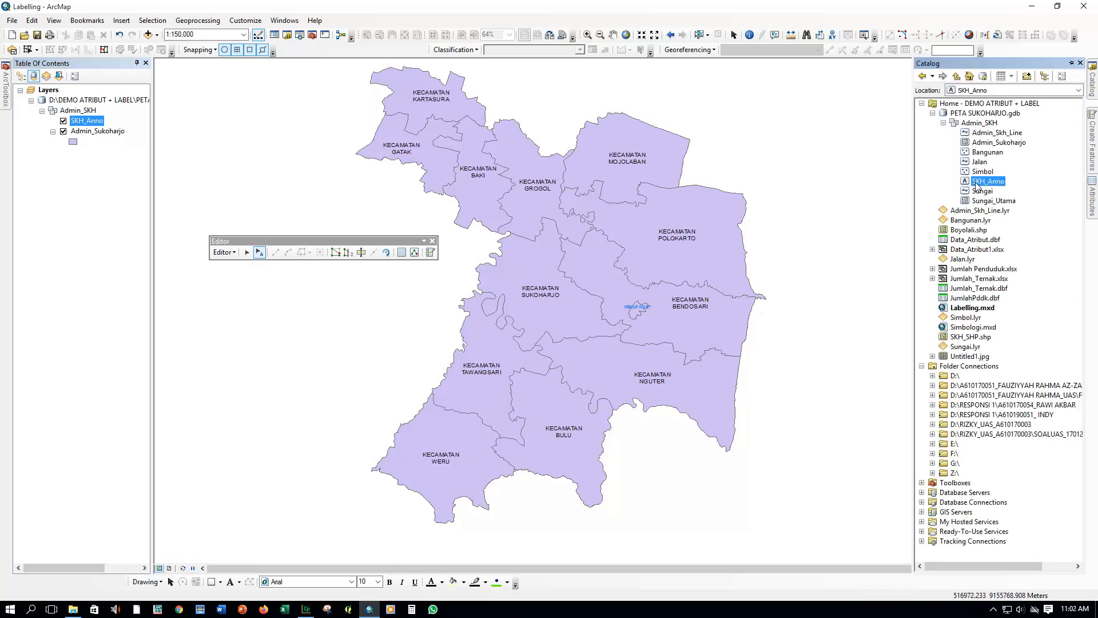
{"action": "right_click", "coordinate": [980, 182]}
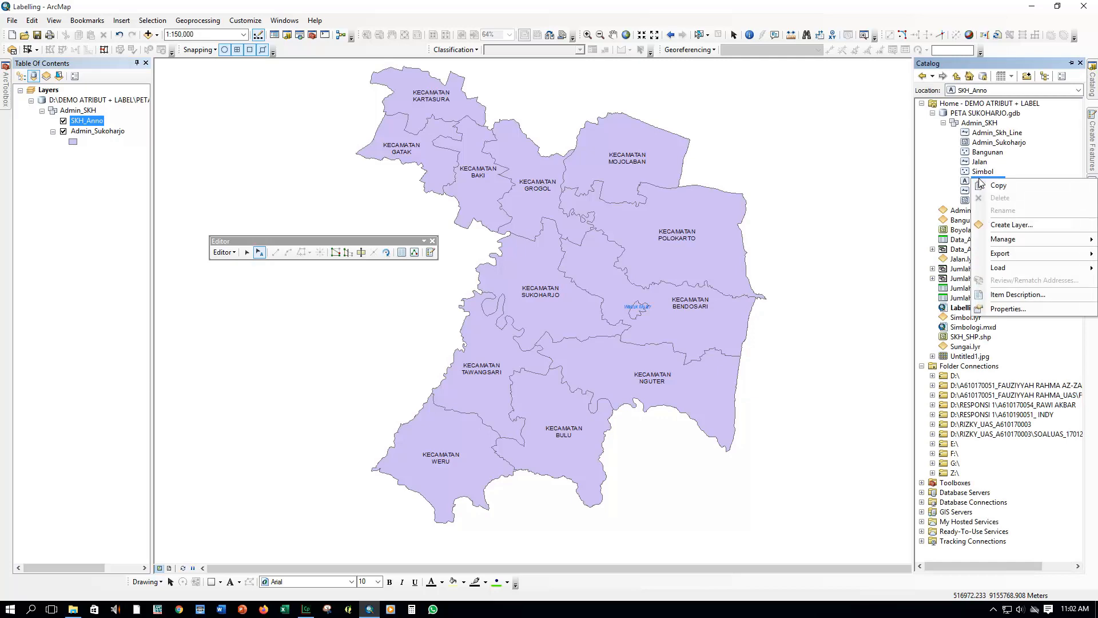
{"action": "left_click", "coordinate": [1010, 308]}
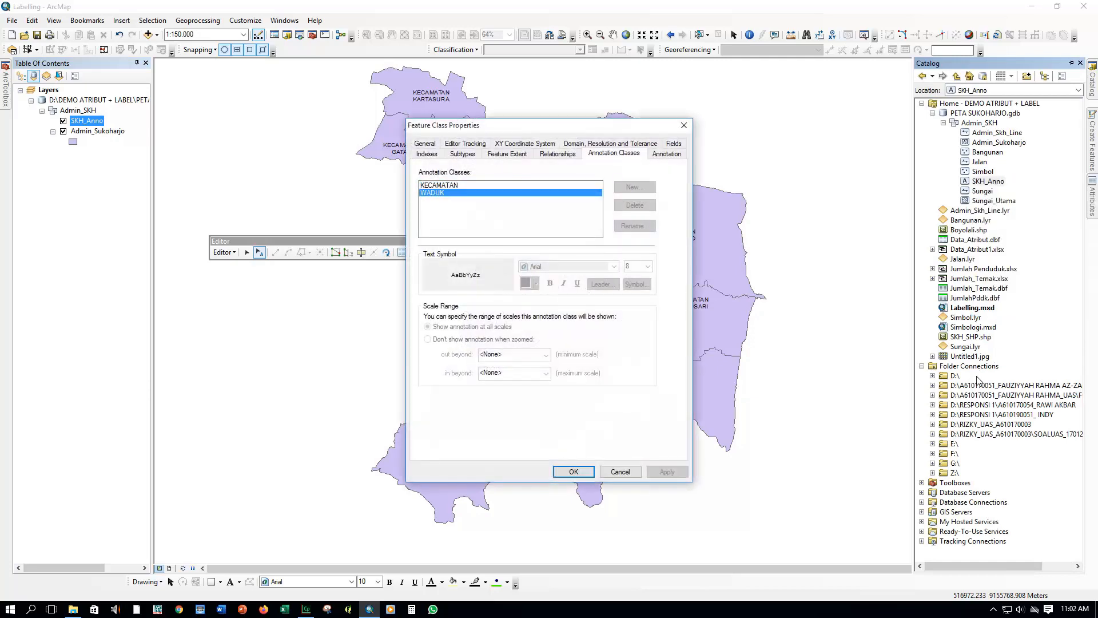
{"action": "left_click", "coordinate": [438, 193]}
{"action": "left_click", "coordinate": [685, 124]}
Stop the current edit session.
{"action": "left_click", "coordinate": [231, 254]}
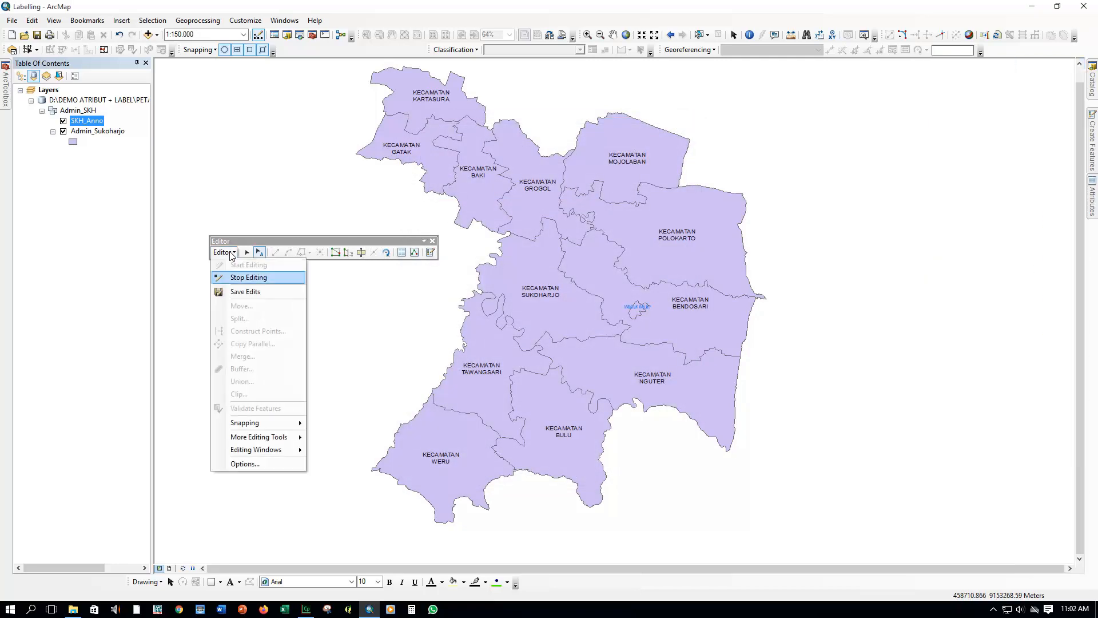
{"action": "left_click", "coordinate": [248, 278]}
{"action": "left_click", "coordinate": [501, 340]}
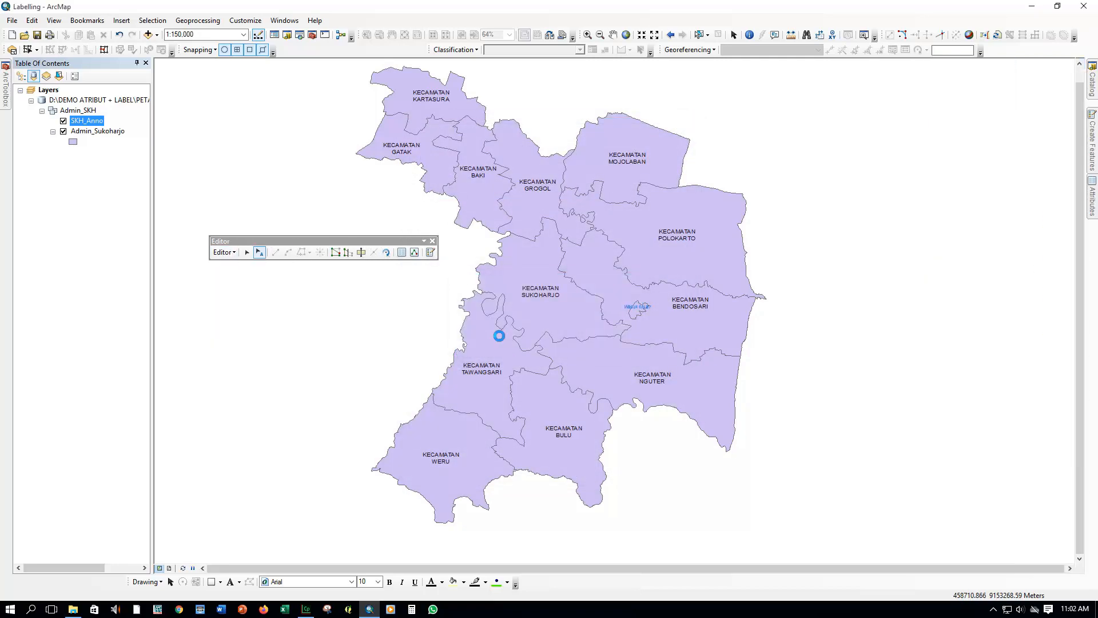
Add a new annotation class named KABUPATEN to the SKH_Anno feature class in the geodatabase.
{"action": "left_click", "coordinate": [1094, 91]}
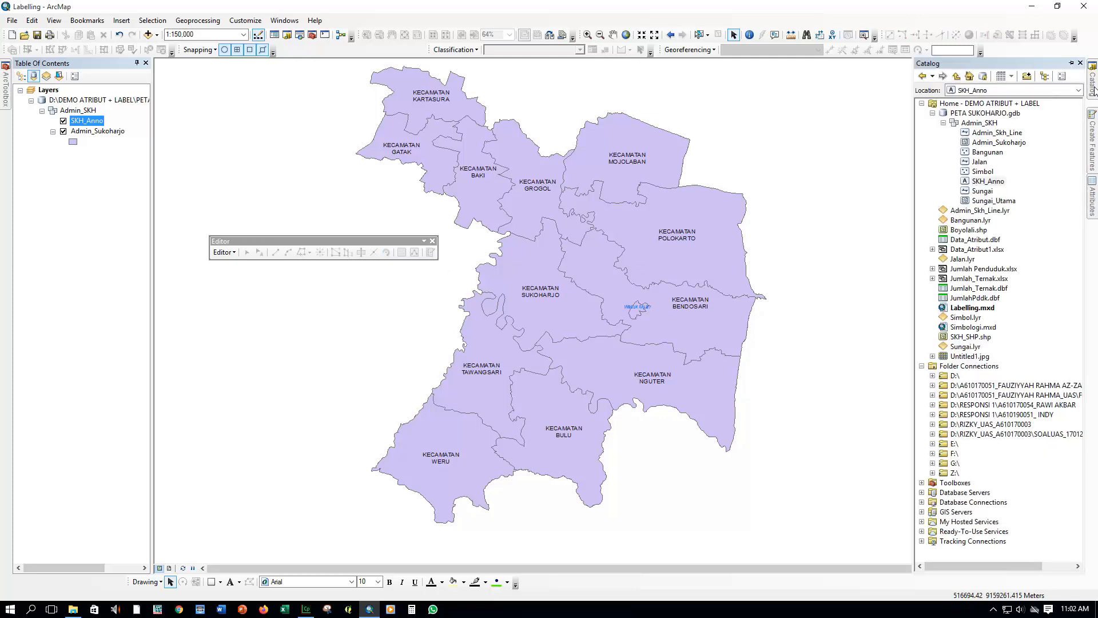
{"action": "right_click", "coordinate": [980, 182]}
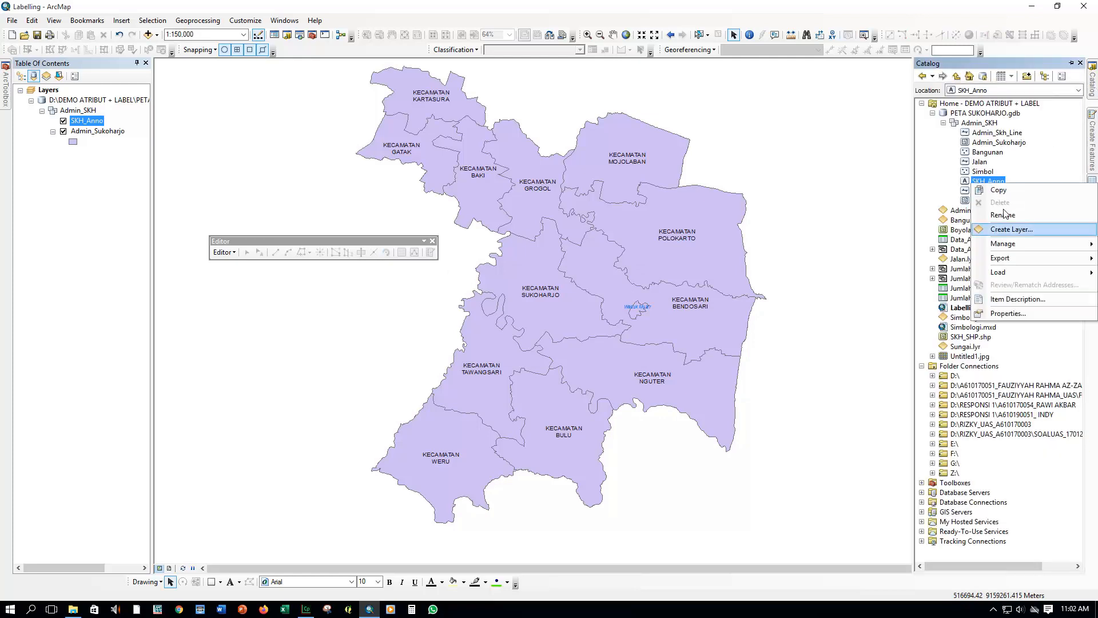
{"action": "left_click", "coordinate": [1014, 314]}
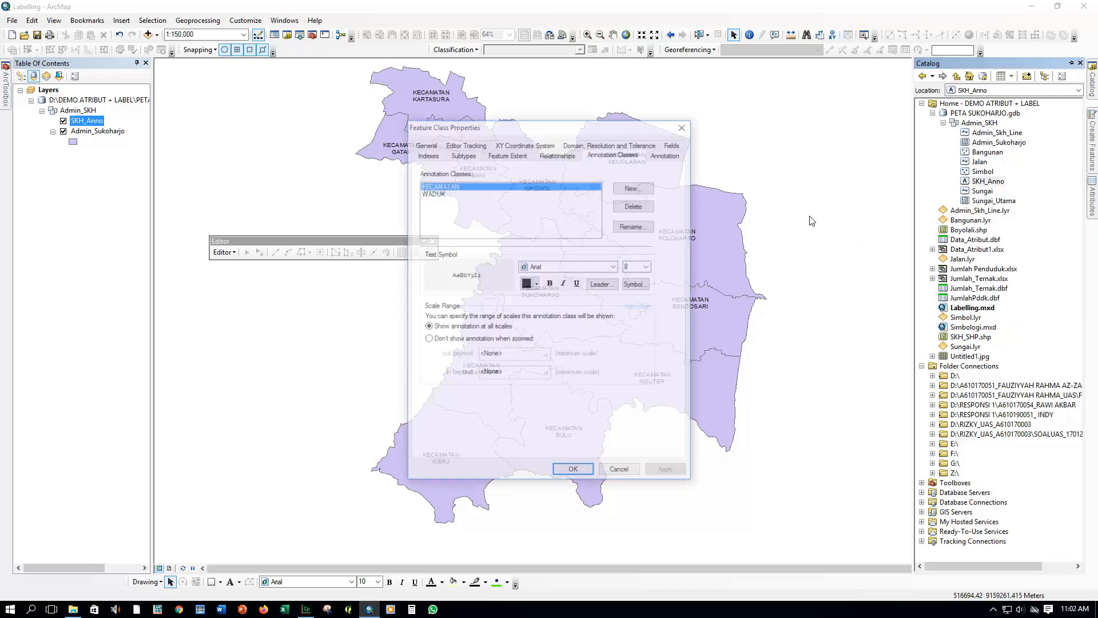
{"action": "left_click", "coordinate": [641, 192]}
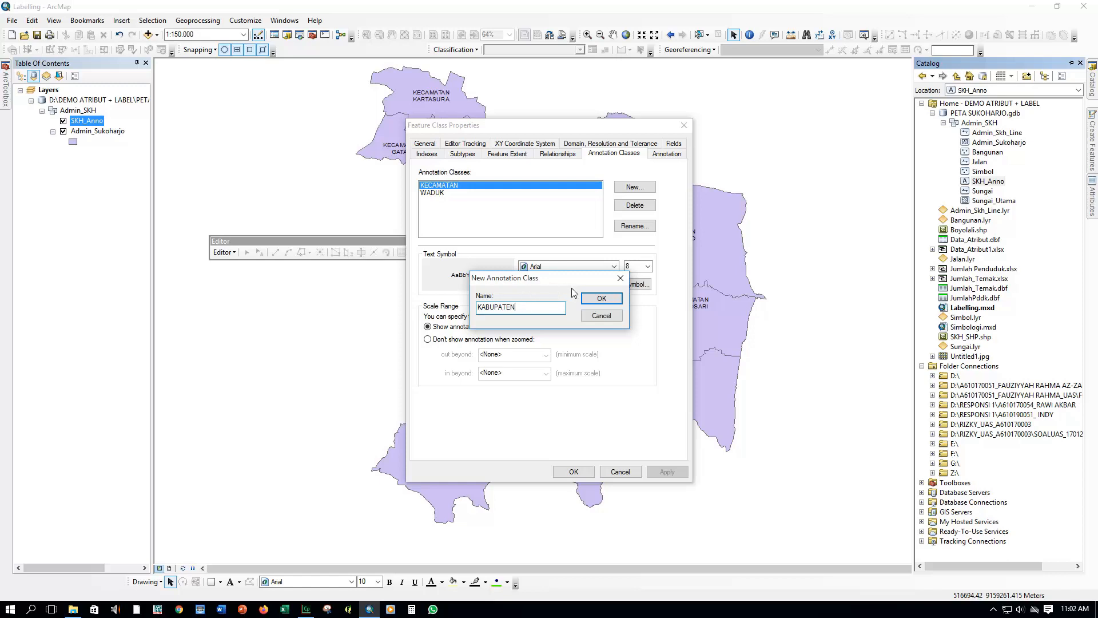
{"action": "left_click", "coordinate": [600, 299]}
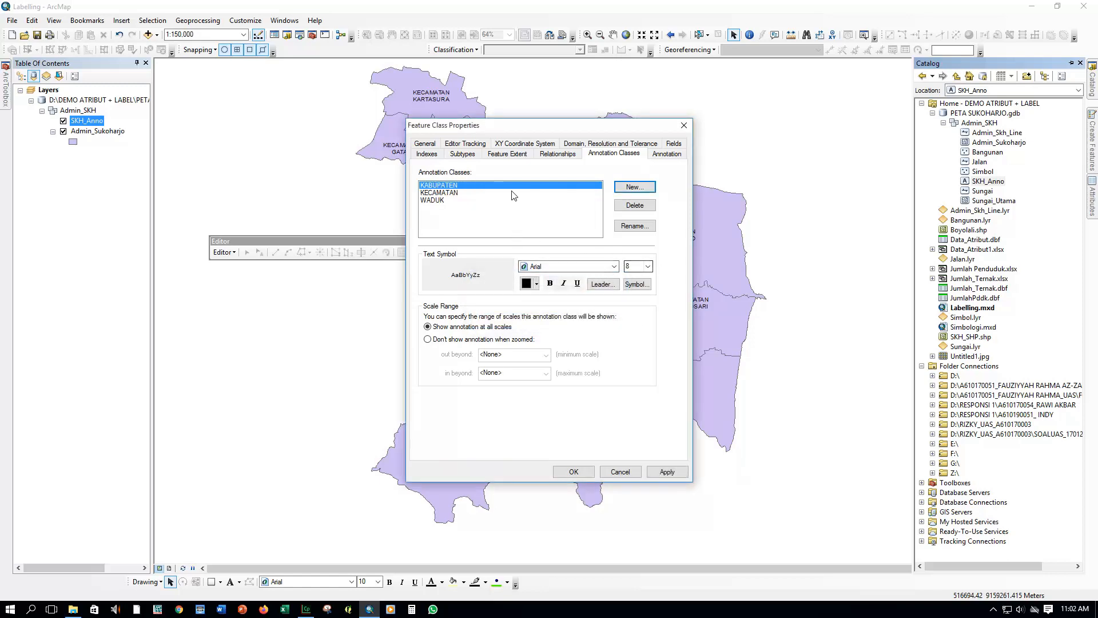
Set the KABUPATEN class text symbol to size 9 and bold, and save the feature class properties.
{"action": "left_click", "coordinate": [648, 266]}
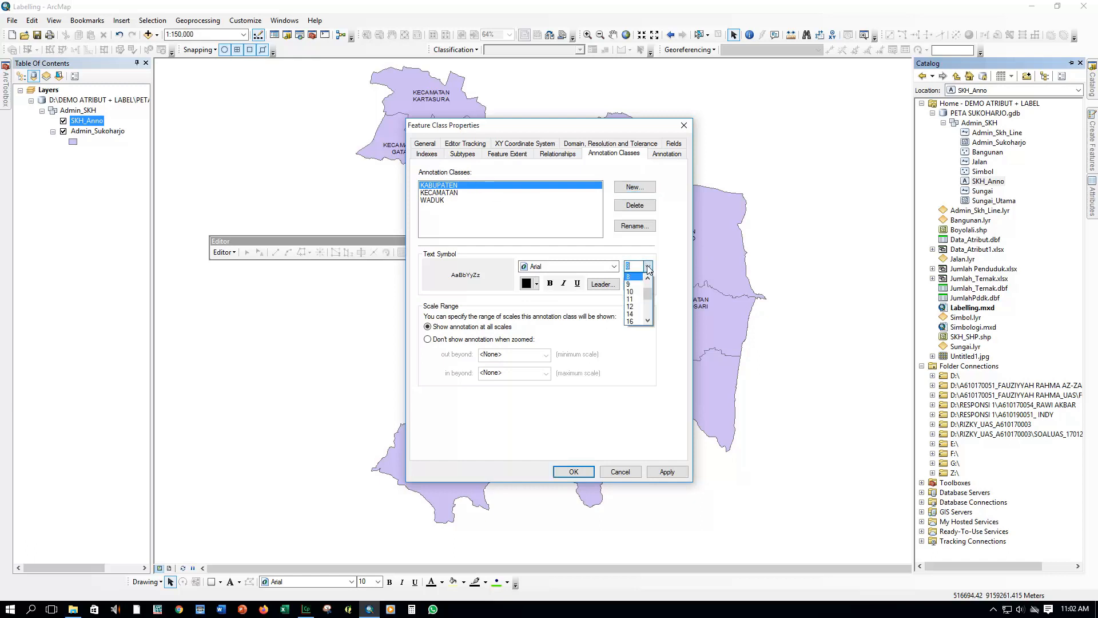
{"action": "left_click", "coordinate": [635, 284]}
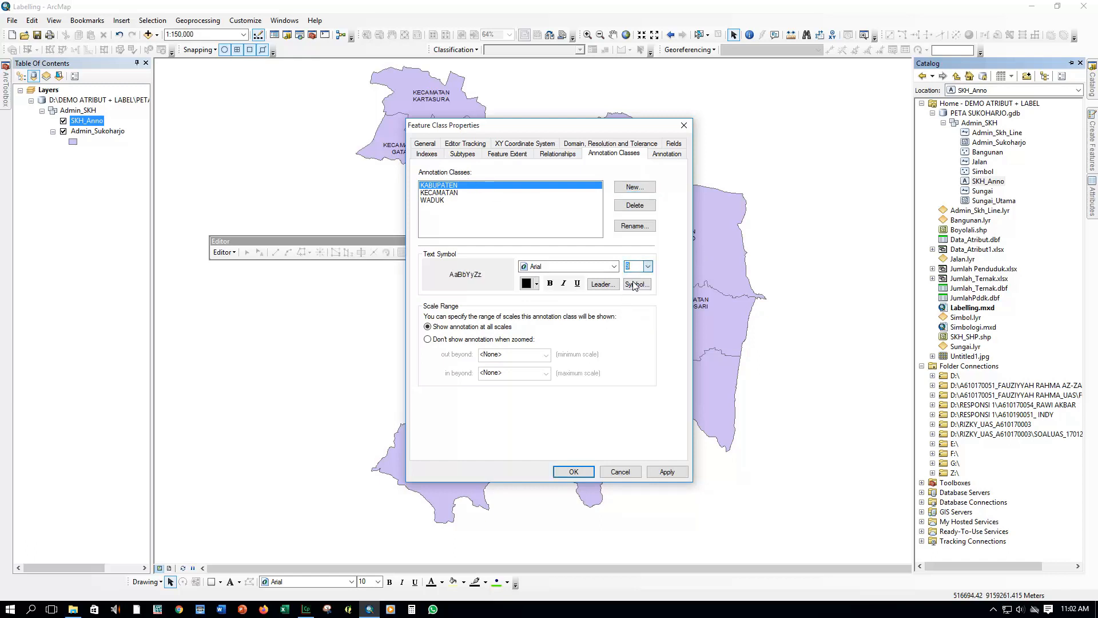
{"action": "left_click", "coordinate": [550, 284]}
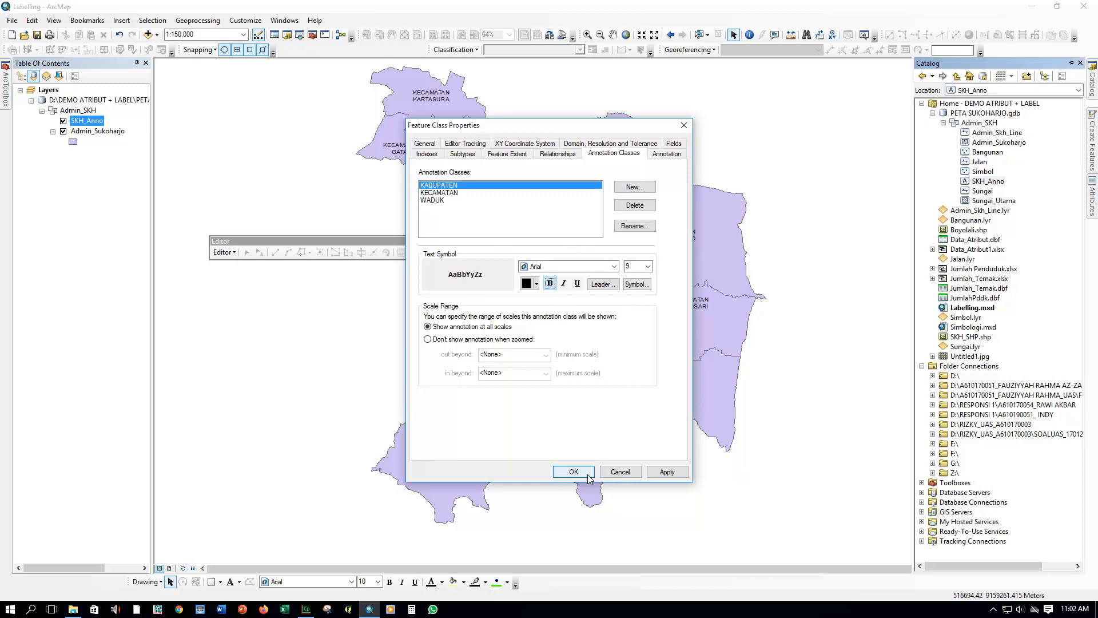
{"action": "left_click", "coordinate": [668, 471]}
{"action": "left_click", "coordinate": [574, 472]}
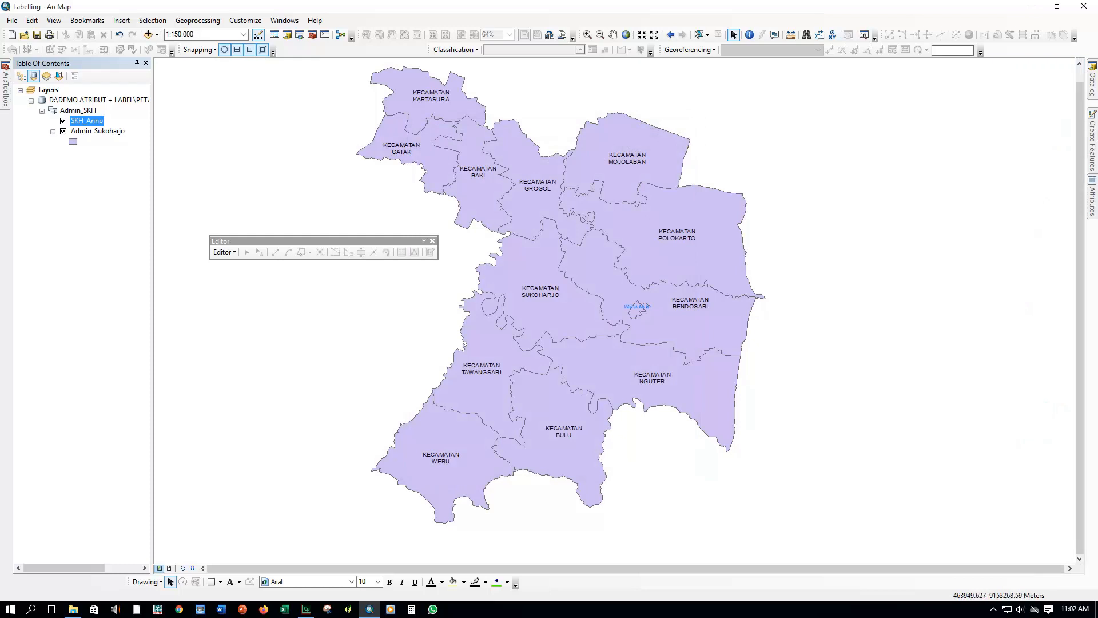
Start a new edit session and choose the KECAMATAN template of SKH_Anno for creating annotation.
{"action": "left_click_drag", "start_coordinate": [317, 241], "coordinate": [169, 285]}
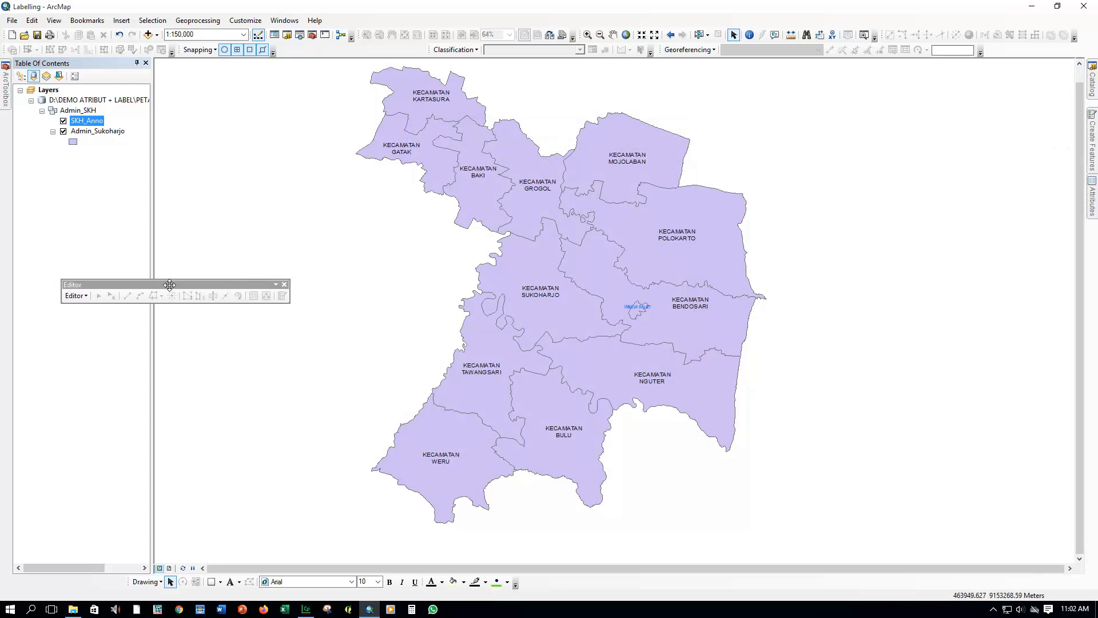
{"action": "left_click", "coordinate": [75, 297]}
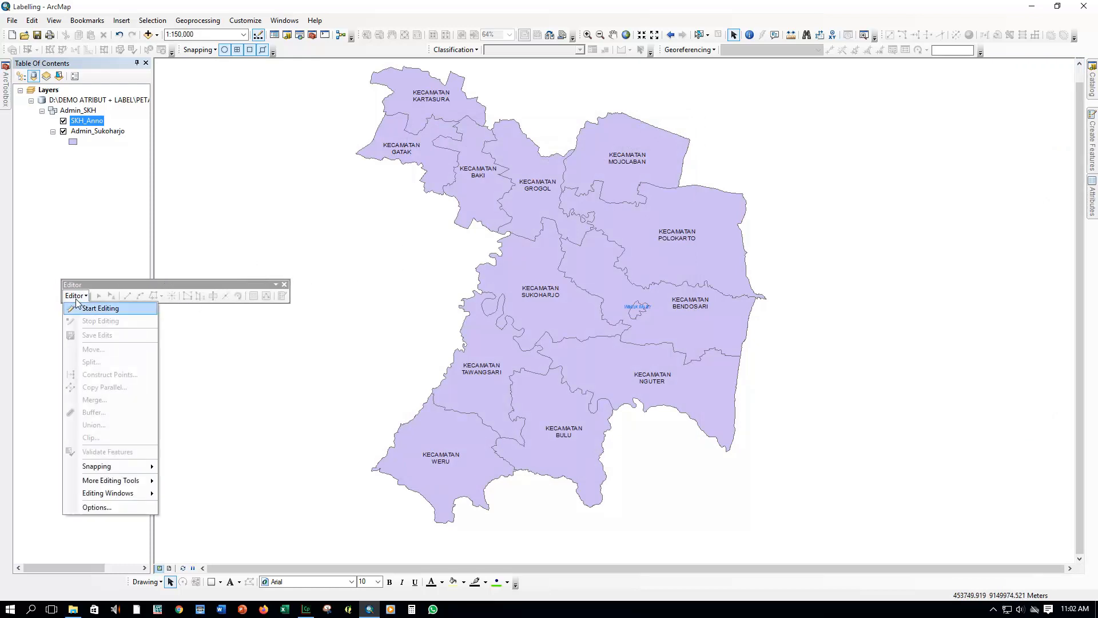
{"action": "left_click", "coordinate": [83, 309]}
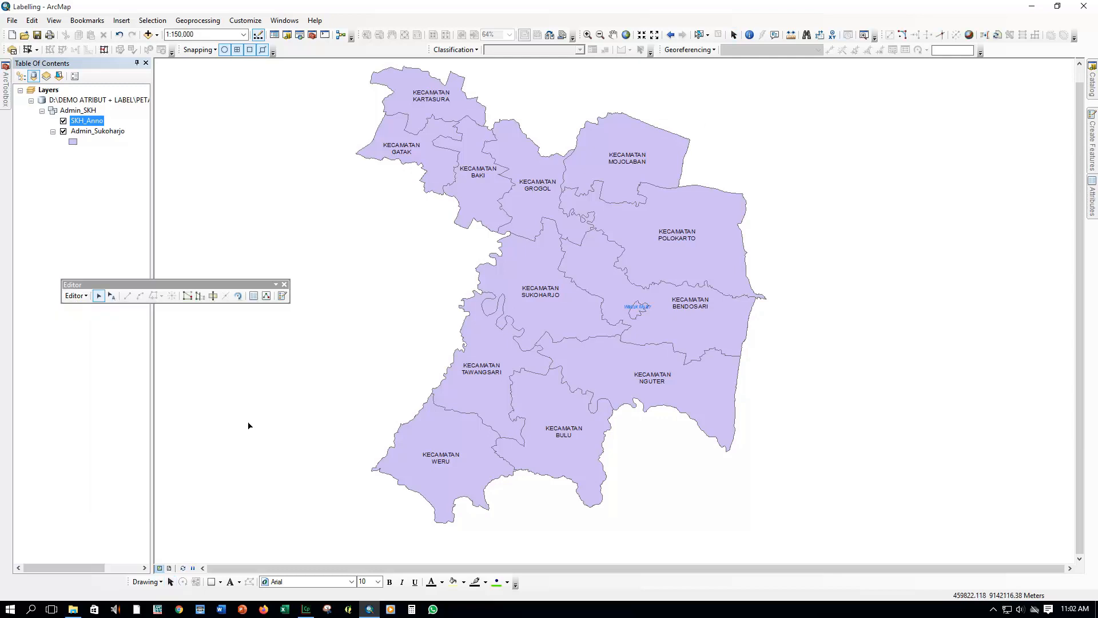
{"action": "left_click", "coordinate": [282, 295]}
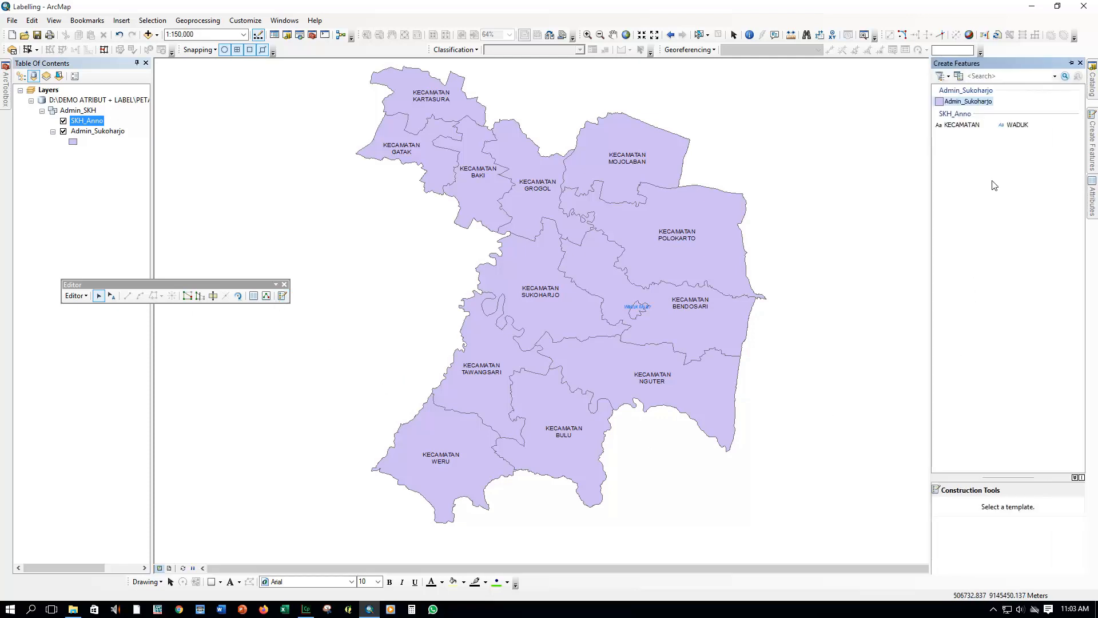
{"action": "left_click", "coordinate": [962, 125]}
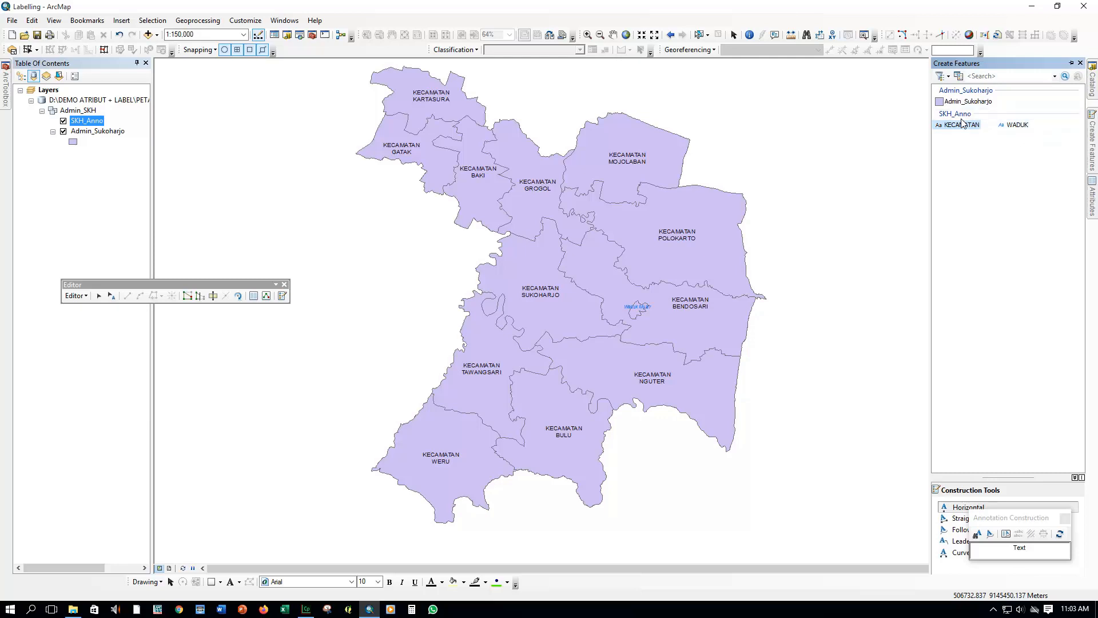
Examine the feature templates of the SKH_Anno layer and the properties of its KECAMATAN template.
{"action": "left_click", "coordinate": [943, 77]}
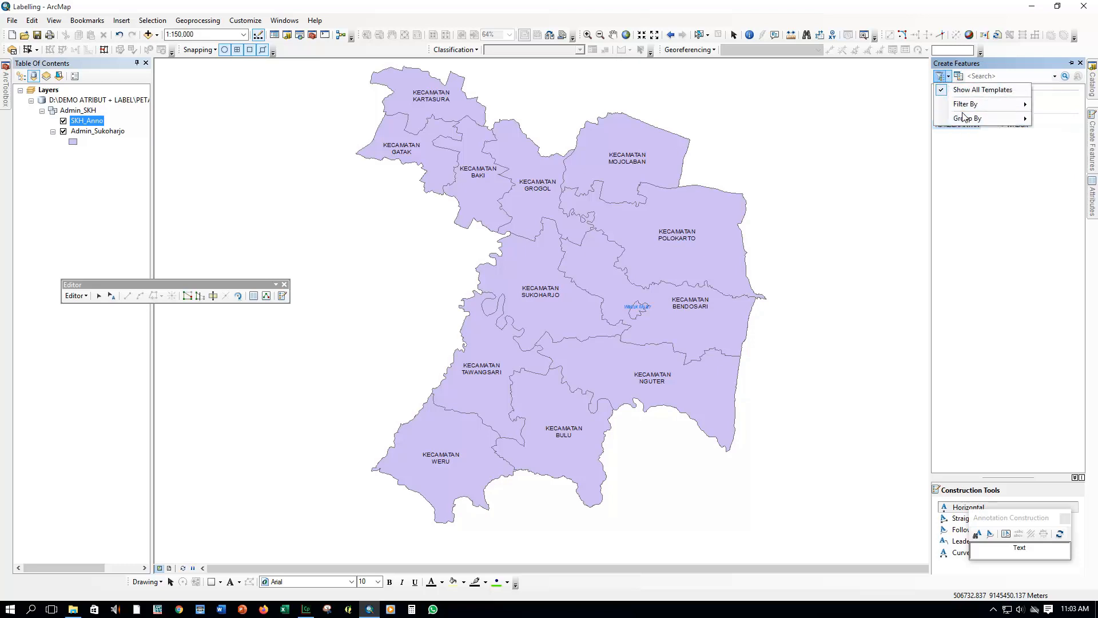
{"action": "left_click", "coordinate": [960, 76]}
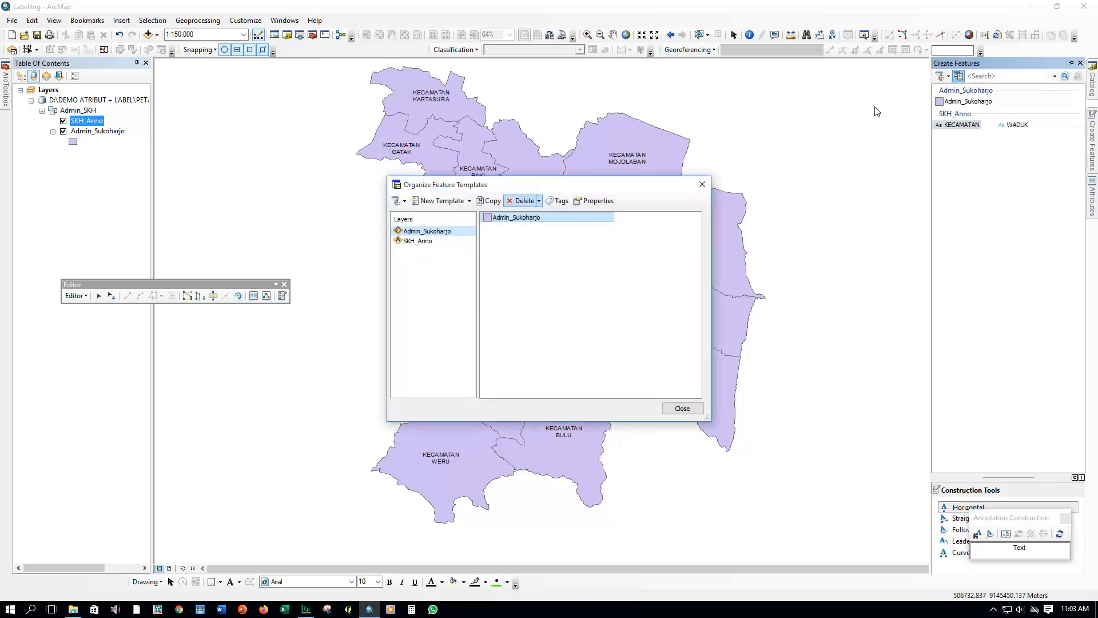
{"action": "left_click", "coordinate": [458, 246]}
{"action": "left_click", "coordinate": [420, 243]}
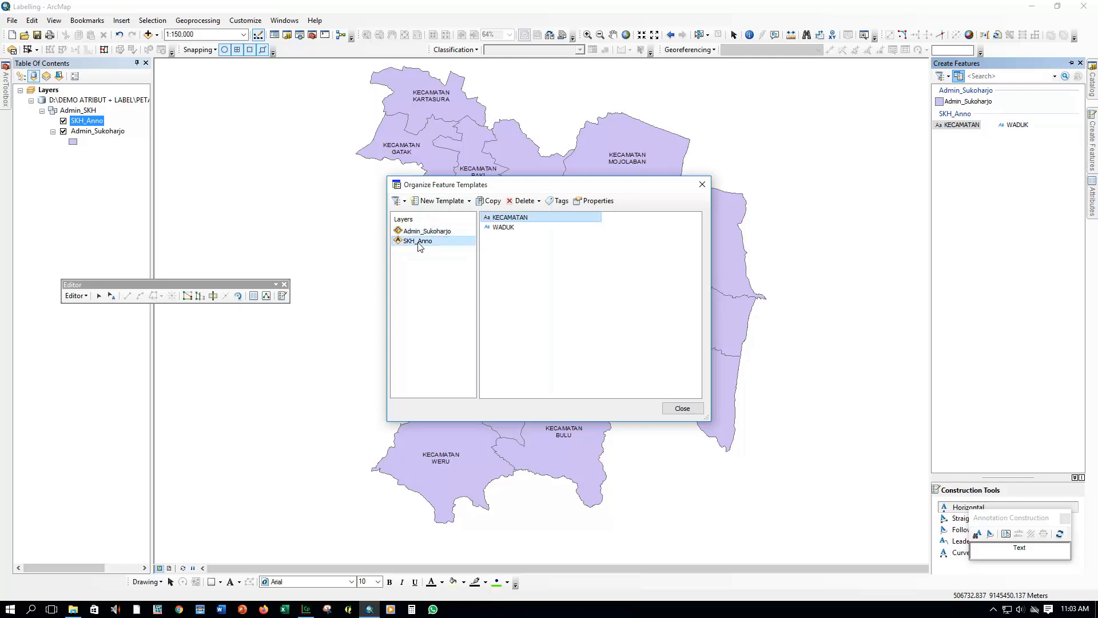
{"action": "left_click", "coordinate": [591, 201]}
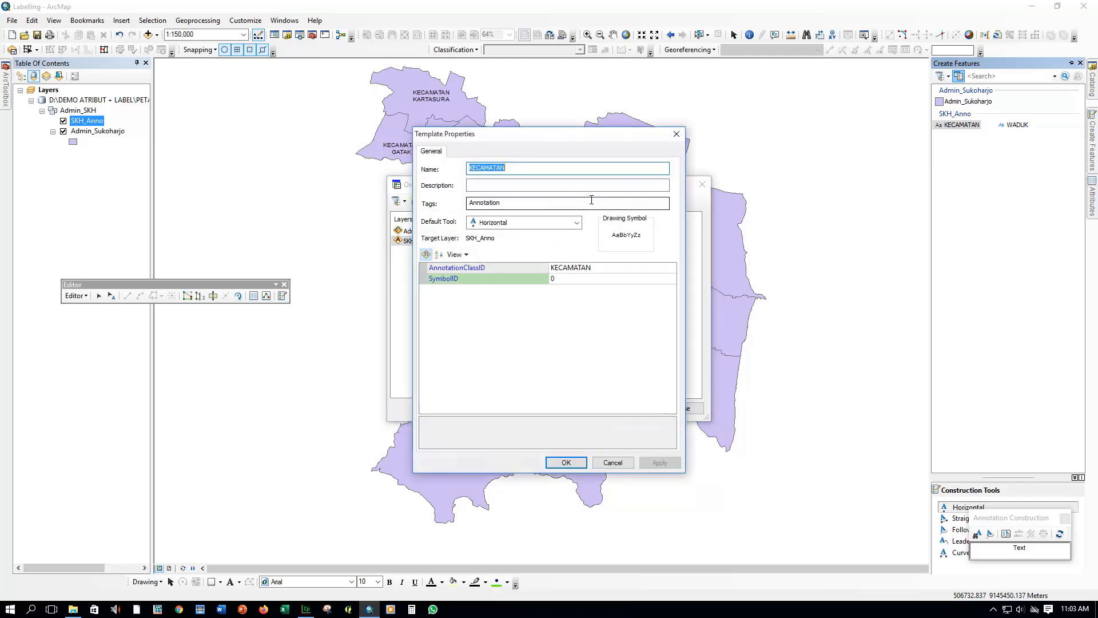
{"action": "left_click", "coordinate": [672, 135]}
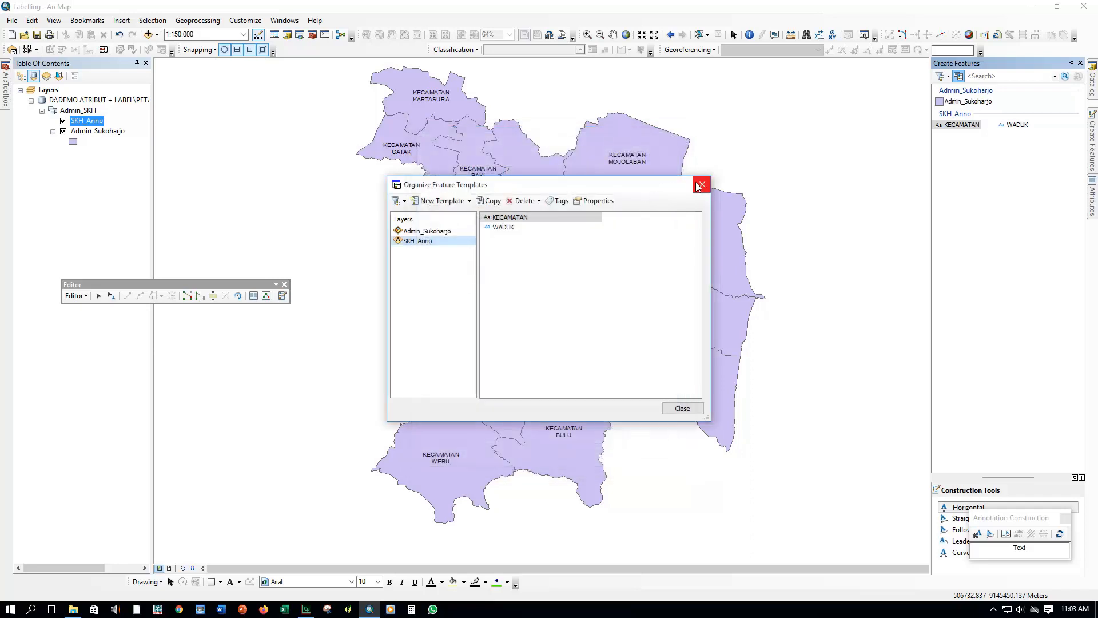
{"action": "left_click", "coordinate": [469, 201]}
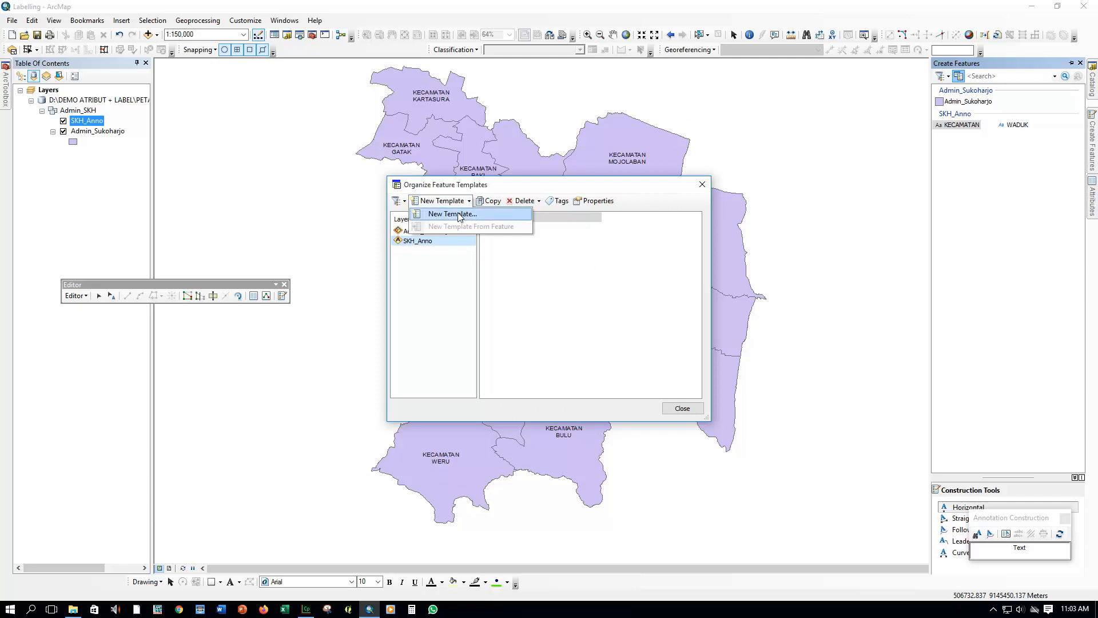
{"action": "left_click", "coordinate": [459, 215]}
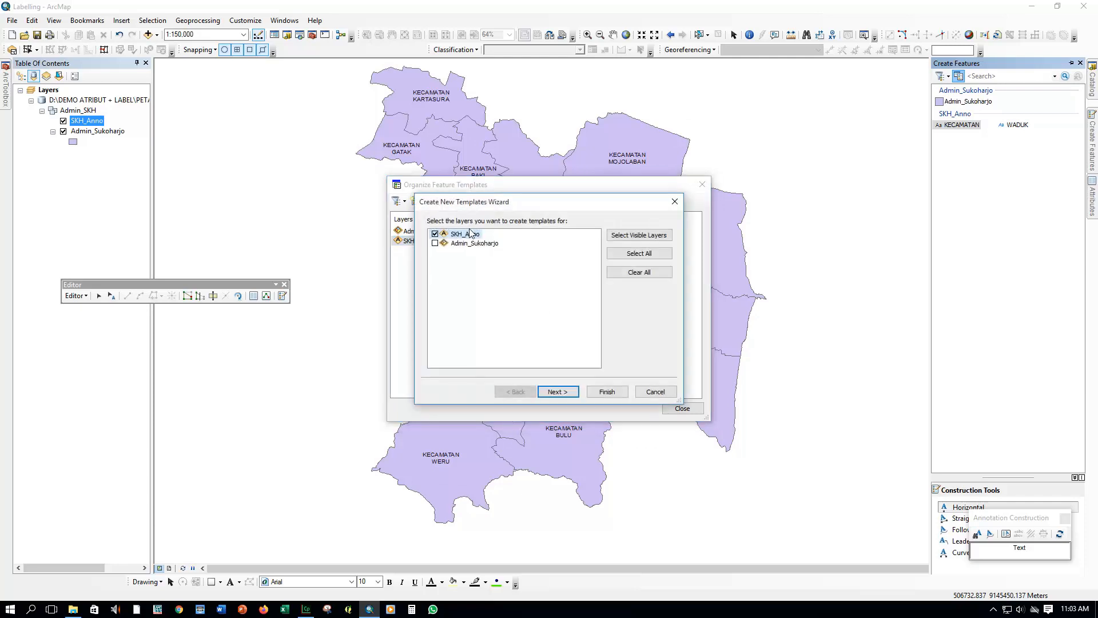
{"action": "left_click", "coordinate": [675, 202]}
{"action": "left_click", "coordinate": [702, 185]}
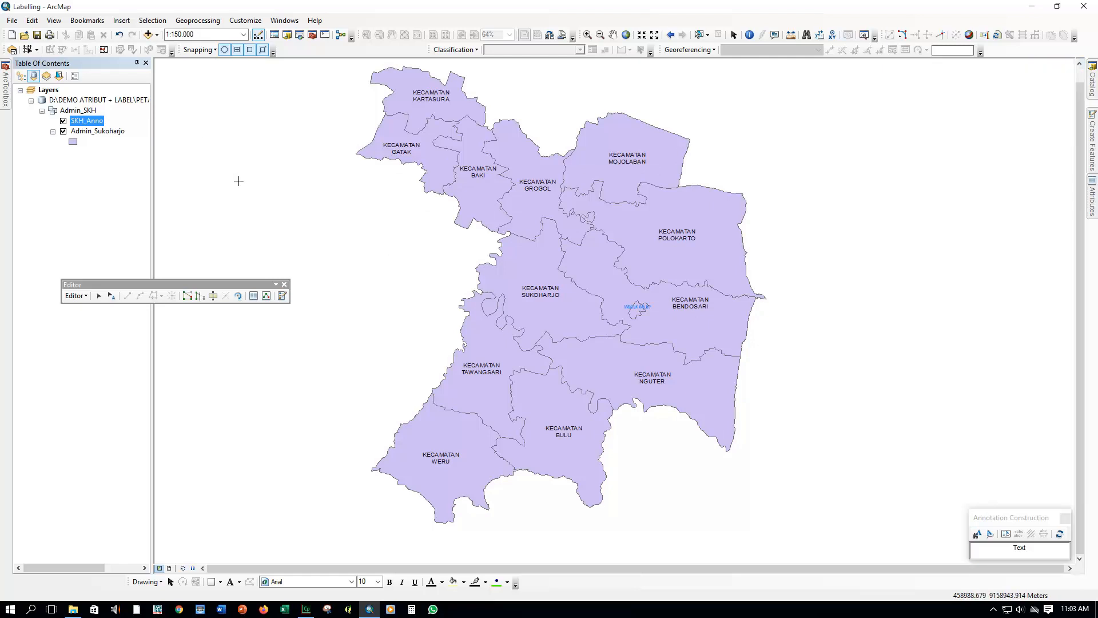
Place a horizontal KECAMATAN annotation reading "Text" in the empty area east of the Mojolaban district.
{"action": "left_click", "coordinate": [753, 155]}
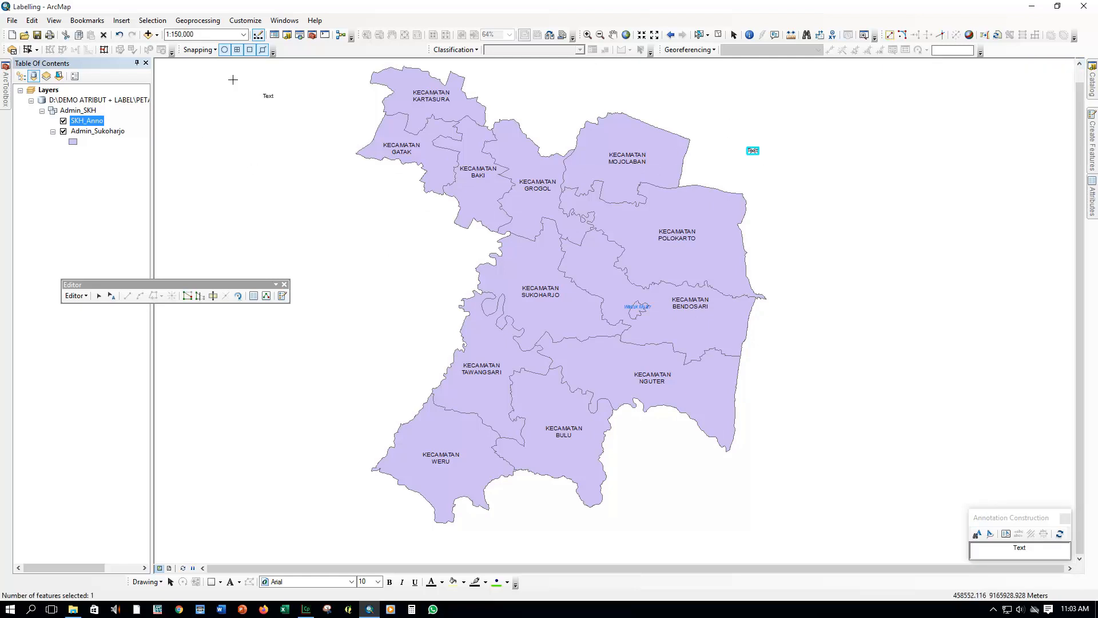
Examine the annotation text, class and attributes of the new "Text" annotation east of the Mojolaban district.
{"action": "left_click", "coordinate": [99, 295]}
{"action": "left_click", "coordinate": [111, 295]}
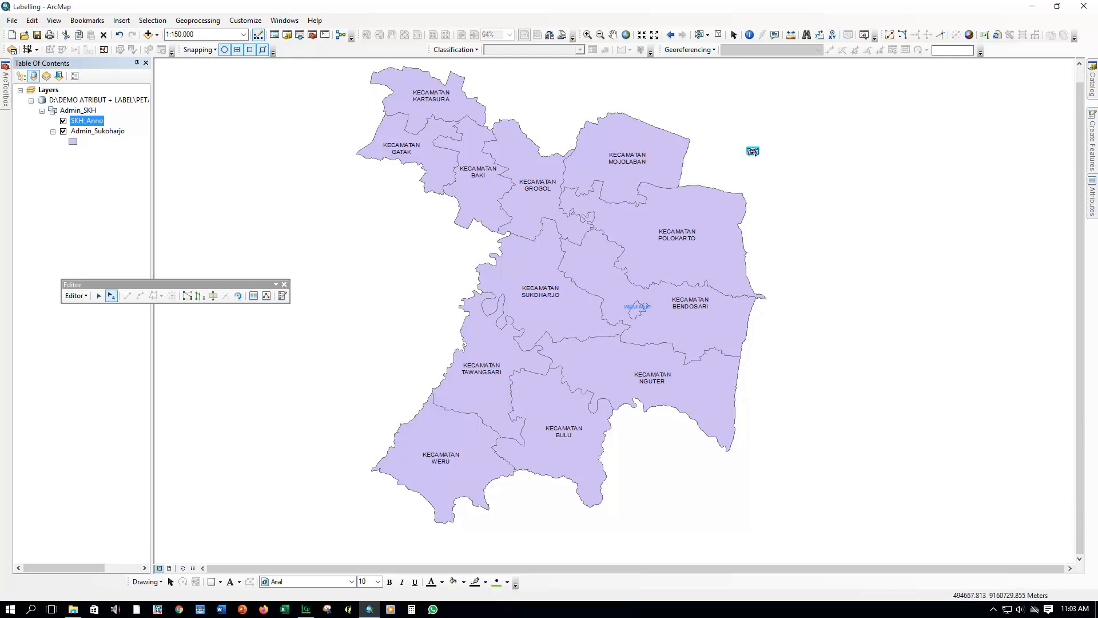
{"action": "double_click", "coordinate": [752, 150]}
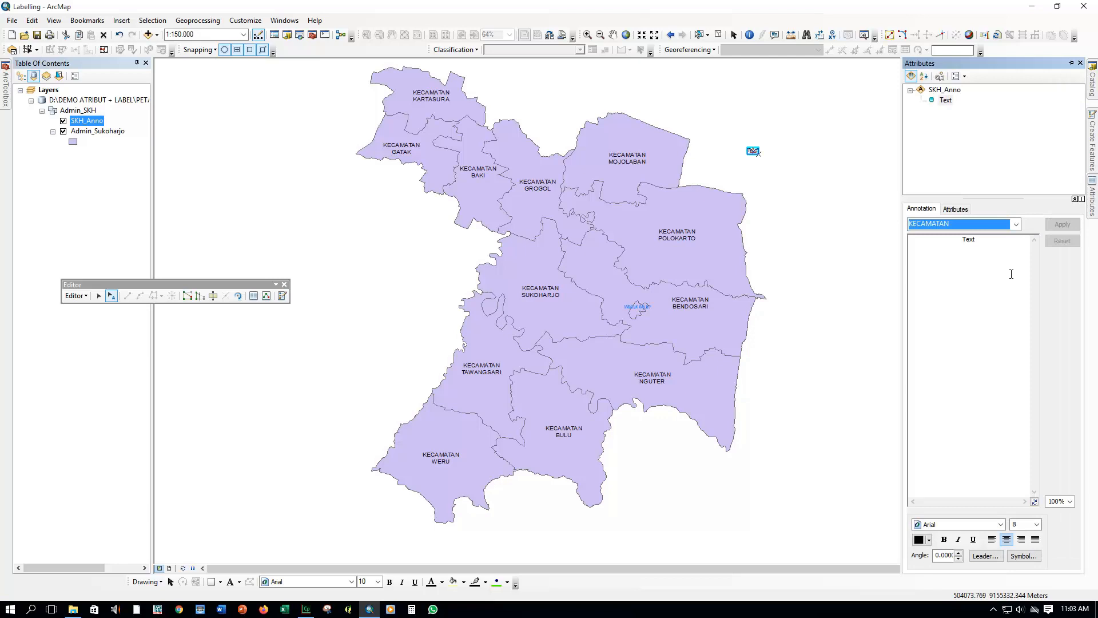
{"action": "double_click", "coordinate": [970, 239]}
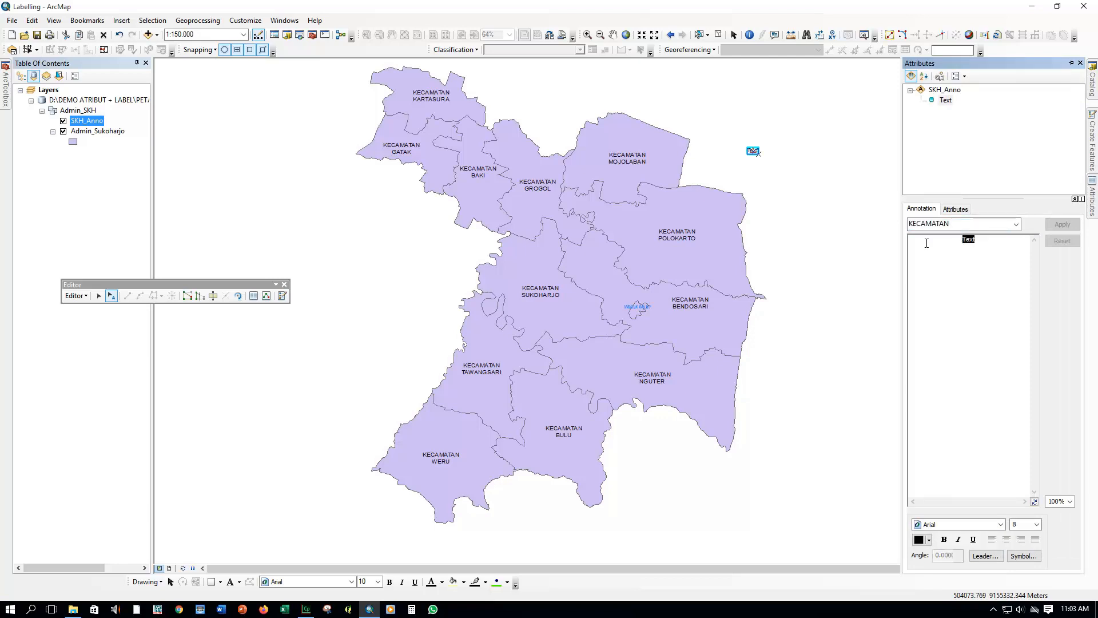
{"action": "left_click", "coordinate": [956, 209]}
{"action": "left_click", "coordinate": [921, 208]}
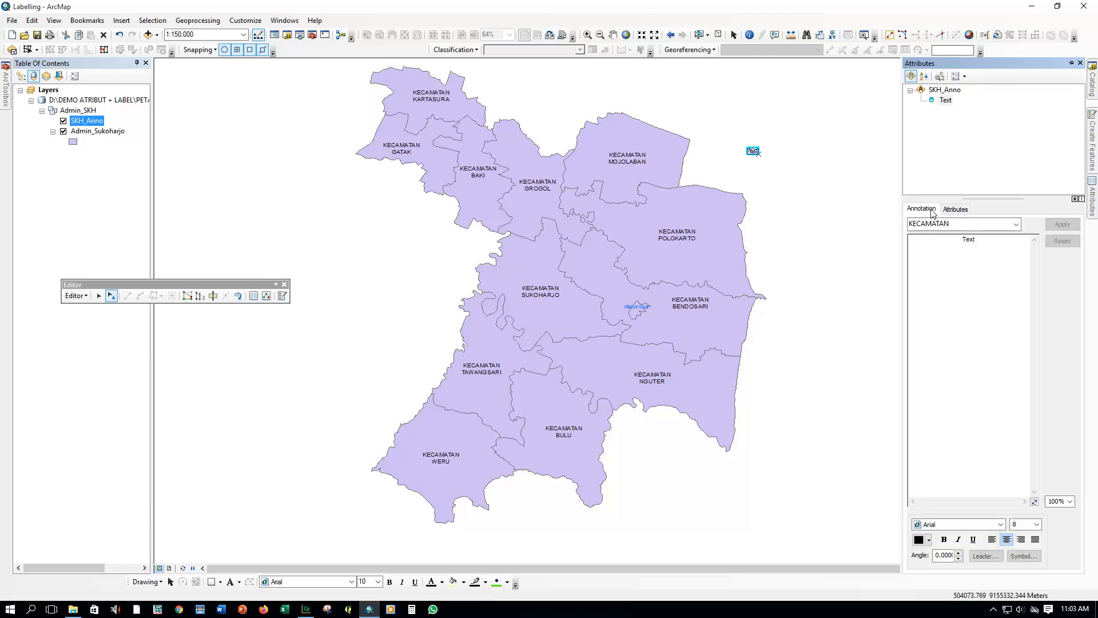
{"action": "left_click", "coordinate": [1018, 223]}
{"action": "left_click", "coordinate": [1017, 224]}
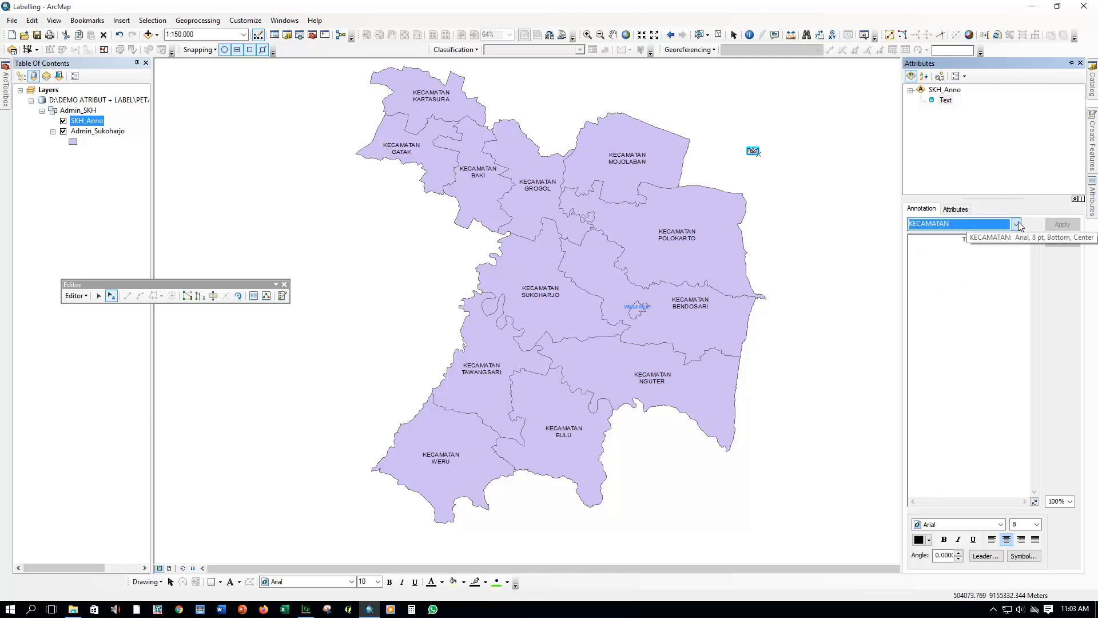
{"action": "left_click", "coordinate": [1080, 63]}
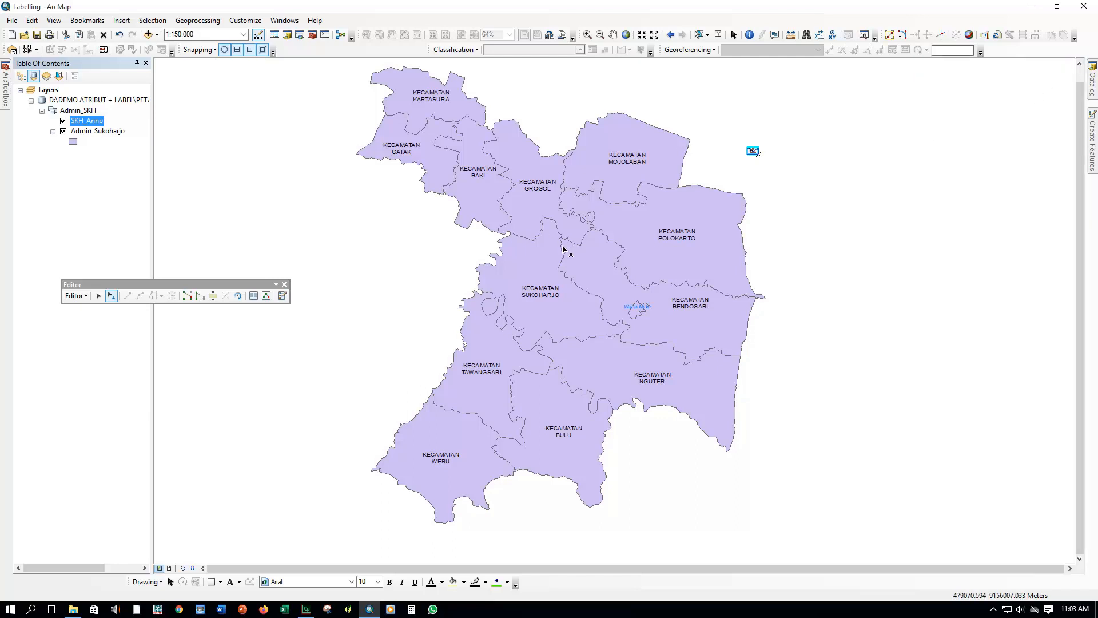
Cut the "Text" annotation east of Mojolaban from the map and stop editing, saving the edits.
{"action": "left_click", "coordinate": [734, 35]}
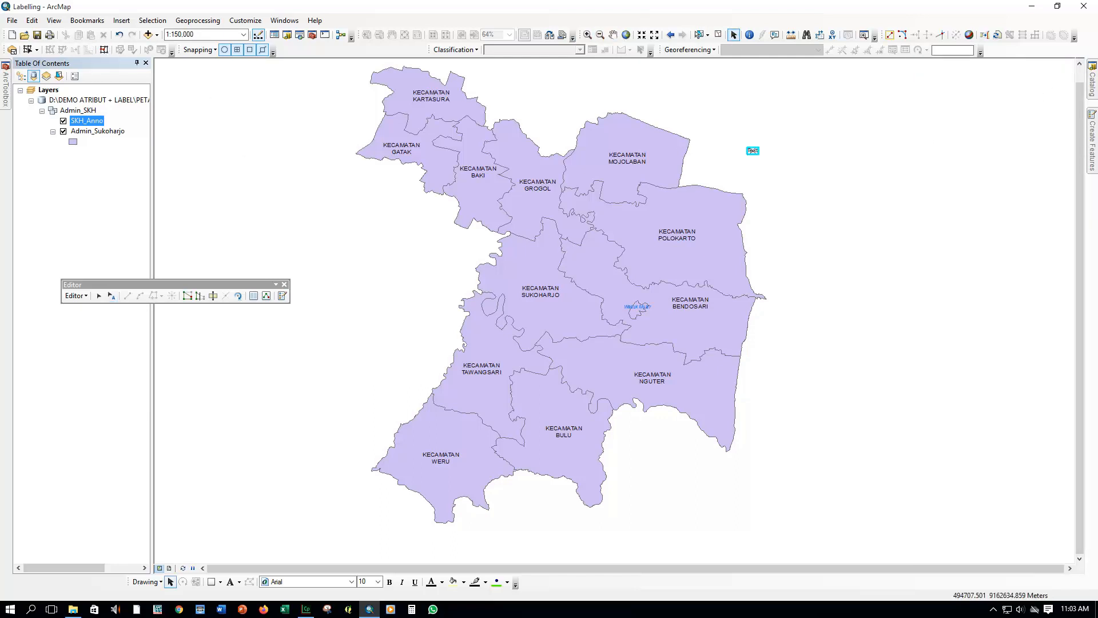
{"action": "right_click", "coordinate": [754, 153]}
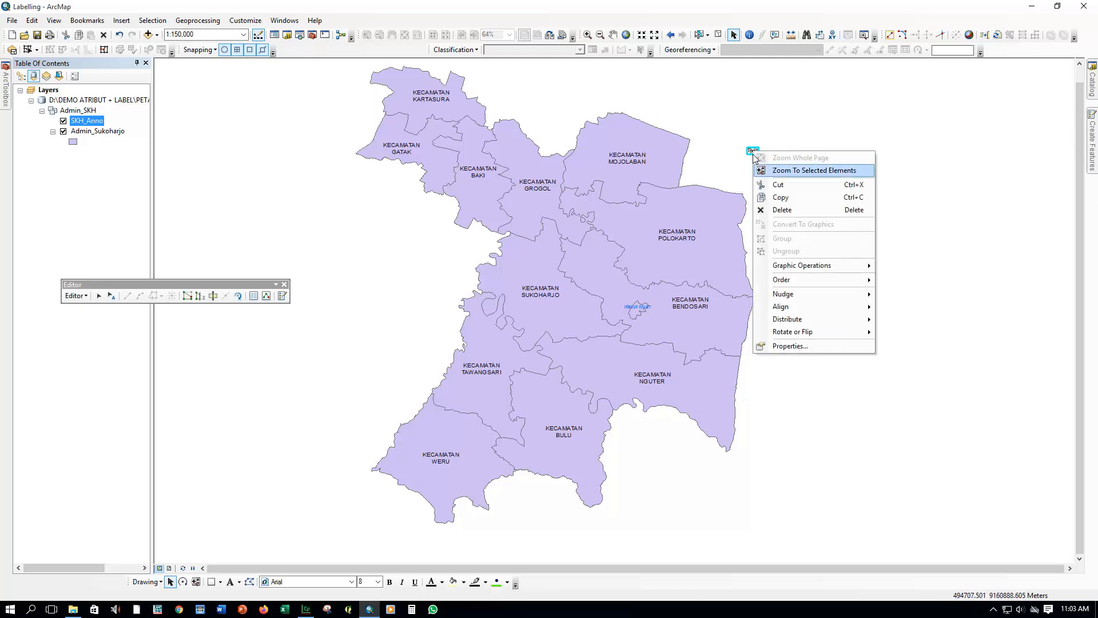
{"action": "left_click", "coordinate": [792, 182]}
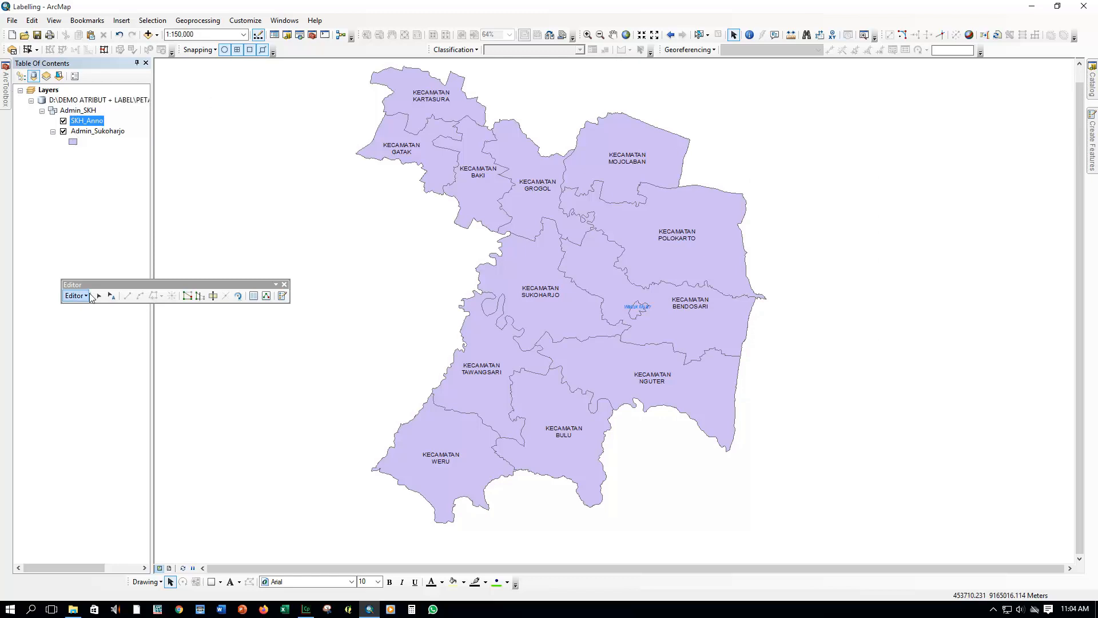
{"action": "left_click", "coordinate": [68, 295]}
{"action": "left_click", "coordinate": [97, 321]}
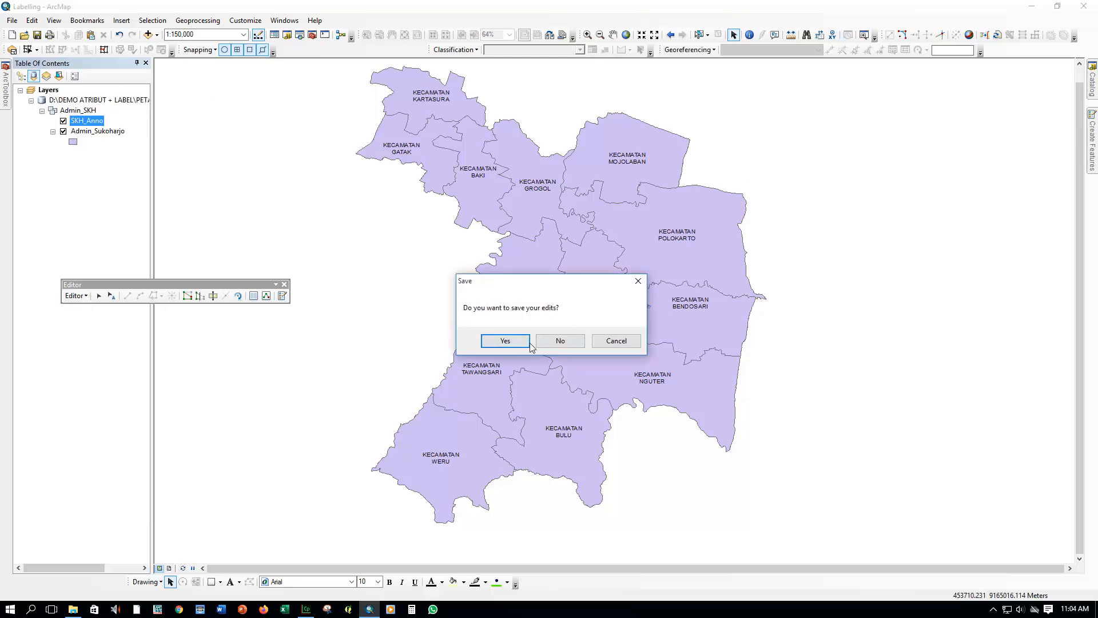
{"action": "left_click", "coordinate": [520, 345]}
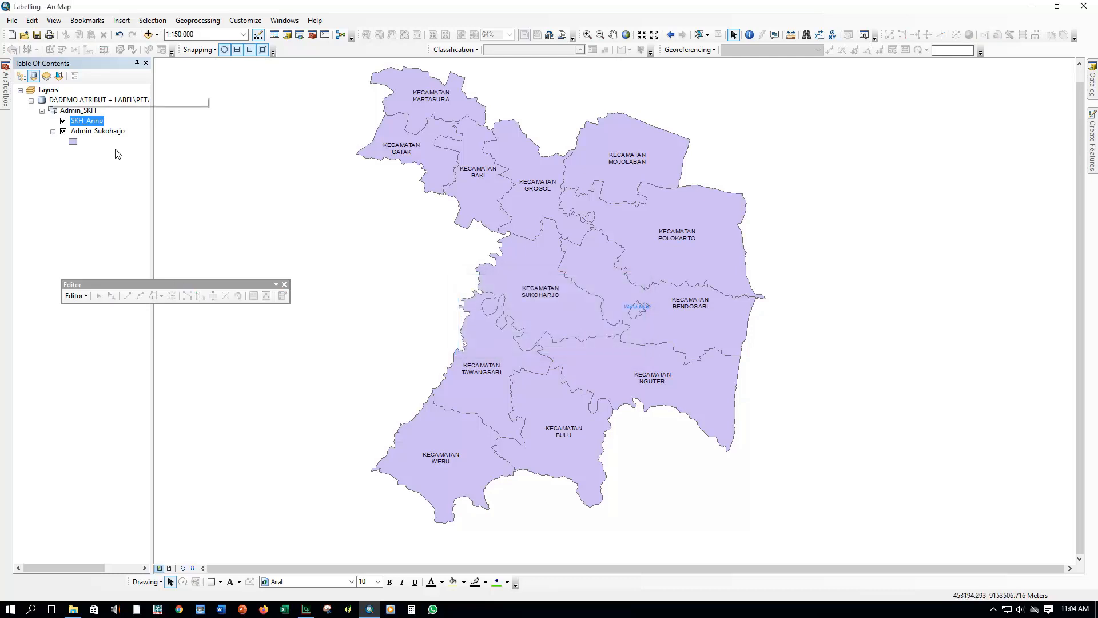
Remove the geodatabase layers from the map, close ArcMap without saving the Labelling document, and minimize the file window.
{"action": "right_click", "coordinate": [68, 100]}
{"action": "left_click", "coordinate": [88, 103]}
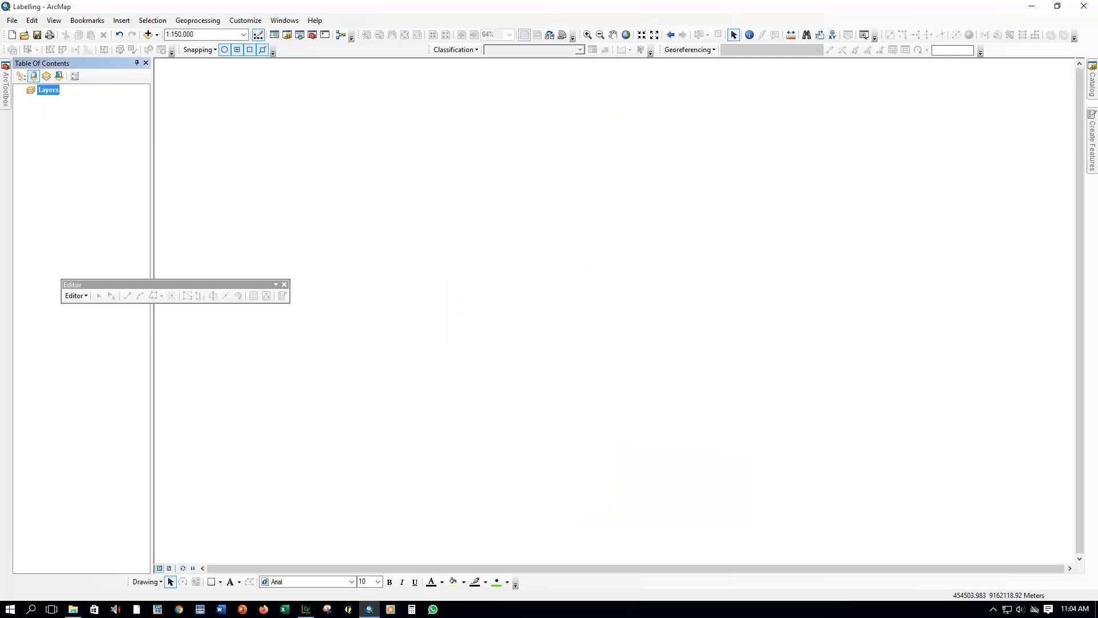
{"action": "left_click", "coordinate": [1085, 5]}
{"action": "left_click", "coordinate": [558, 330]}
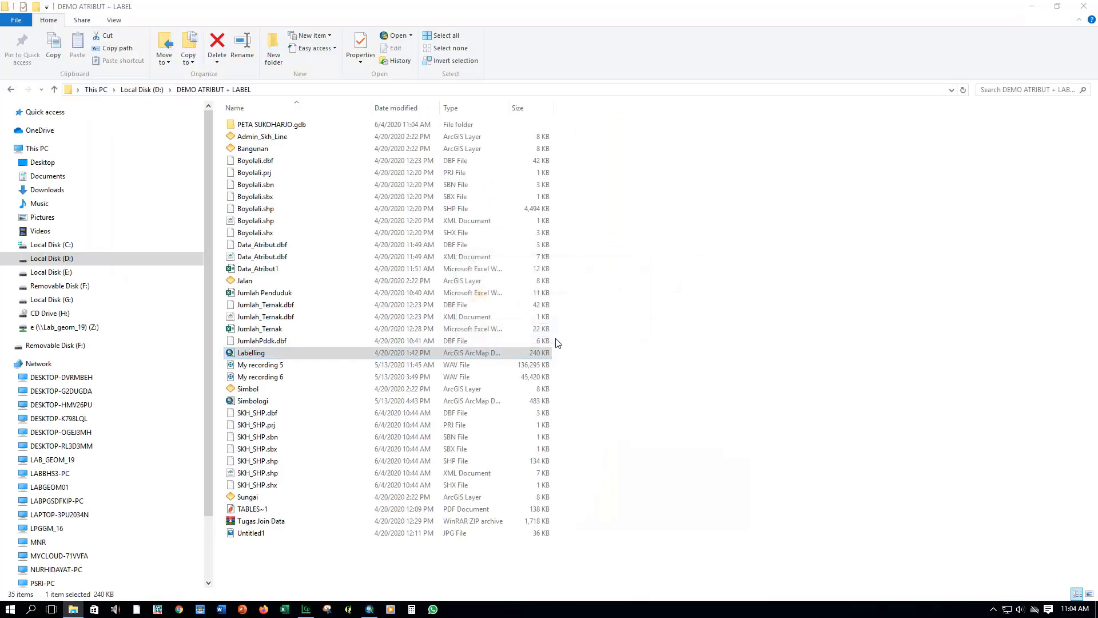
{"action": "left_click", "coordinate": [1033, 5]}
{"action": "right_click", "coordinate": [402, 139]}
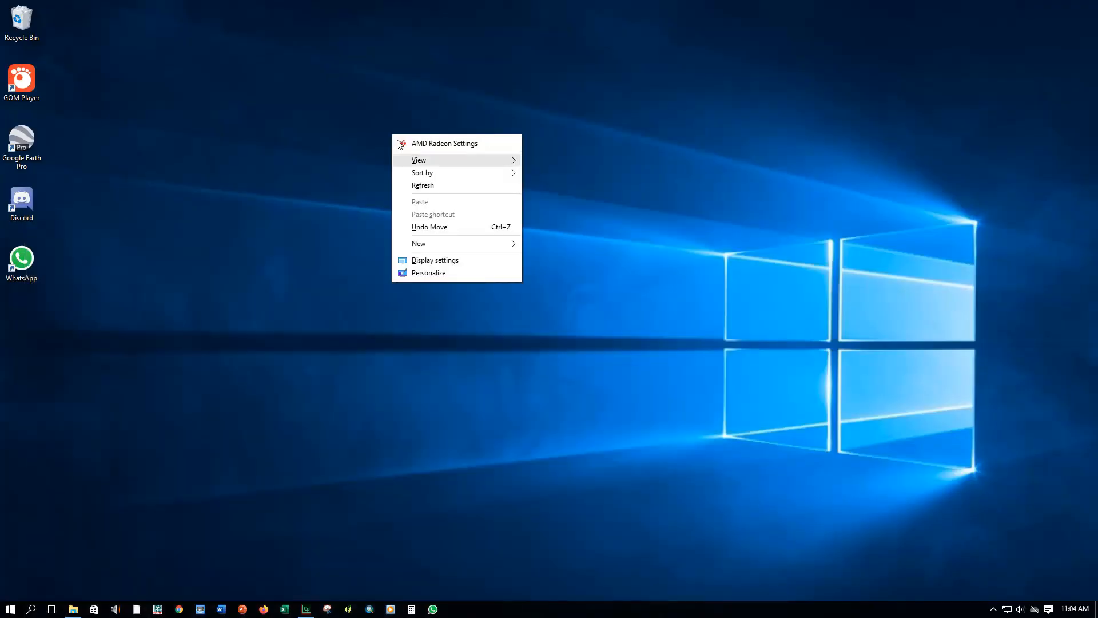
{"action": "left_click", "coordinate": [435, 185]}
{"action": "right_click", "coordinate": [413, 175]}
{"action": "left_click", "coordinate": [445, 224]}
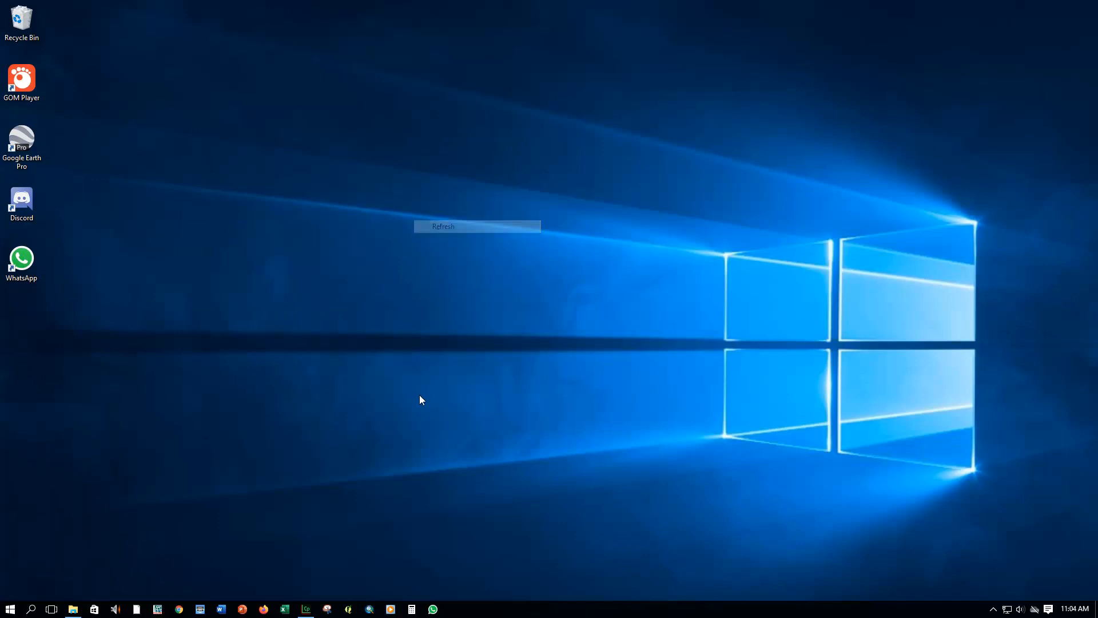
Start ArcMap with a blank map and add Admin_Sukoharjo and SKH_Anno from the Admin_SKH dataset.
{"action": "left_click", "coordinate": [367, 609]}
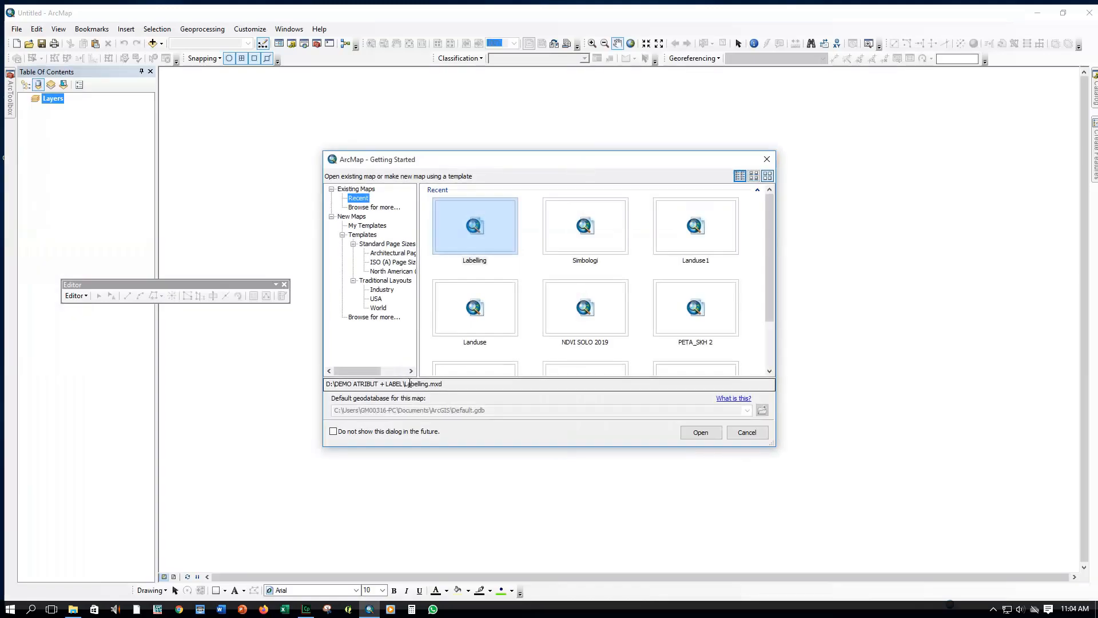
{"action": "left_click", "coordinate": [767, 161]}
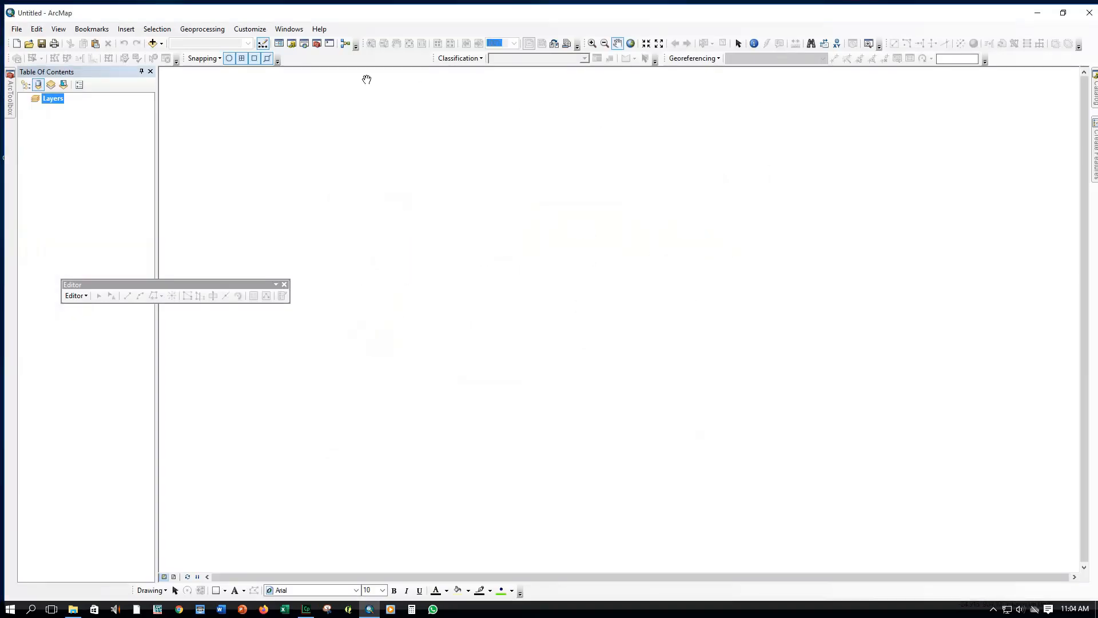
{"action": "left_click", "coordinate": [153, 44]}
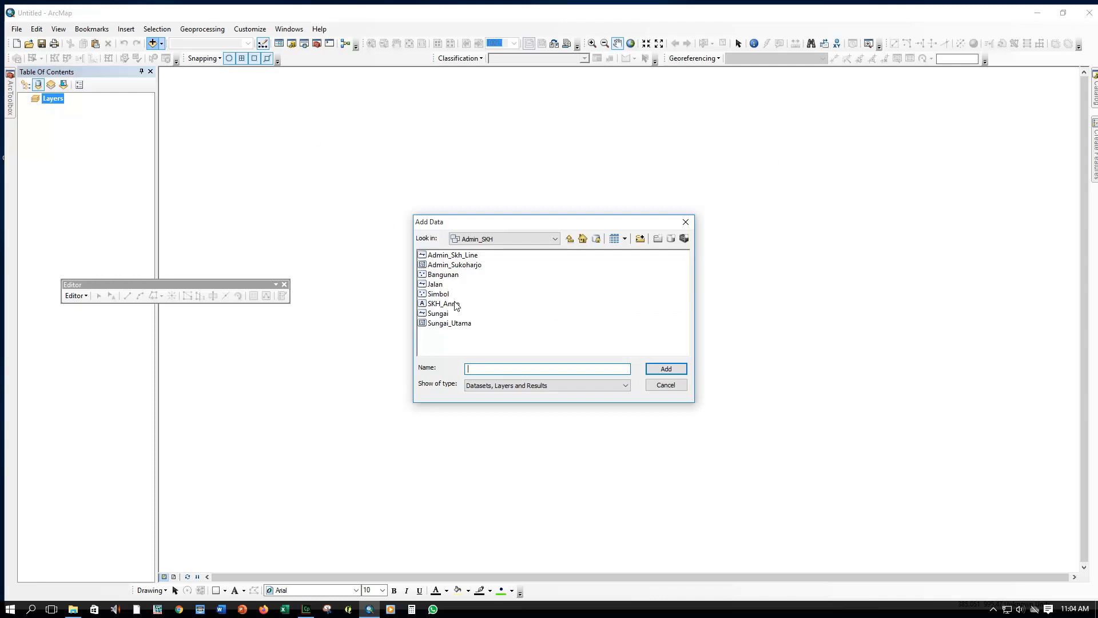
{"action": "left_click", "coordinate": [460, 269]}
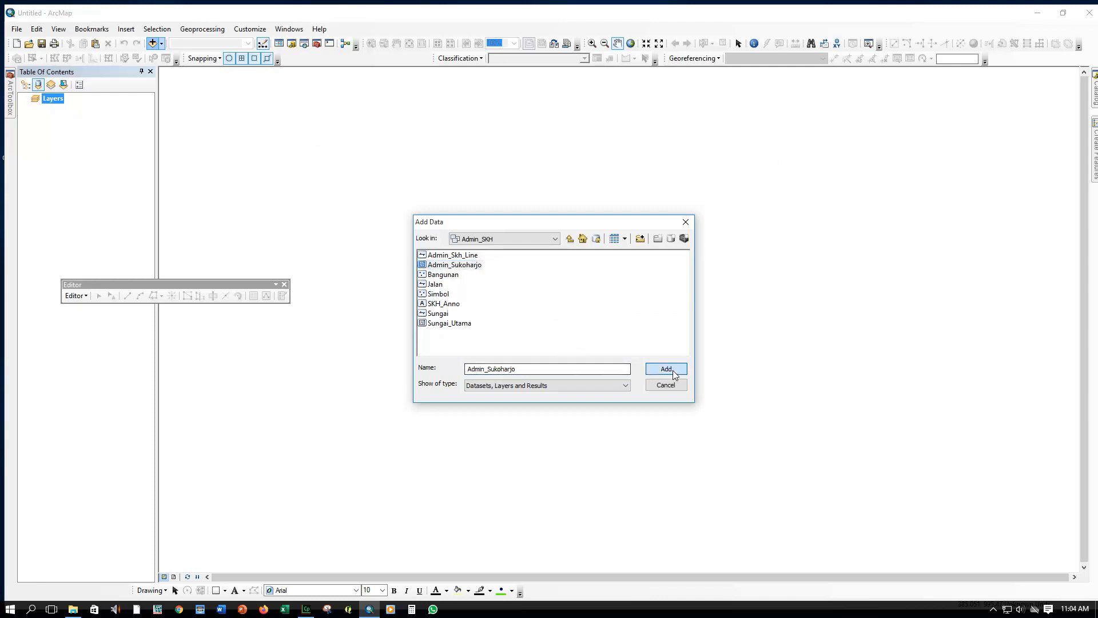
{"action": "left_click", "coordinate": [666, 368]}
{"action": "left_click", "coordinate": [152, 44]}
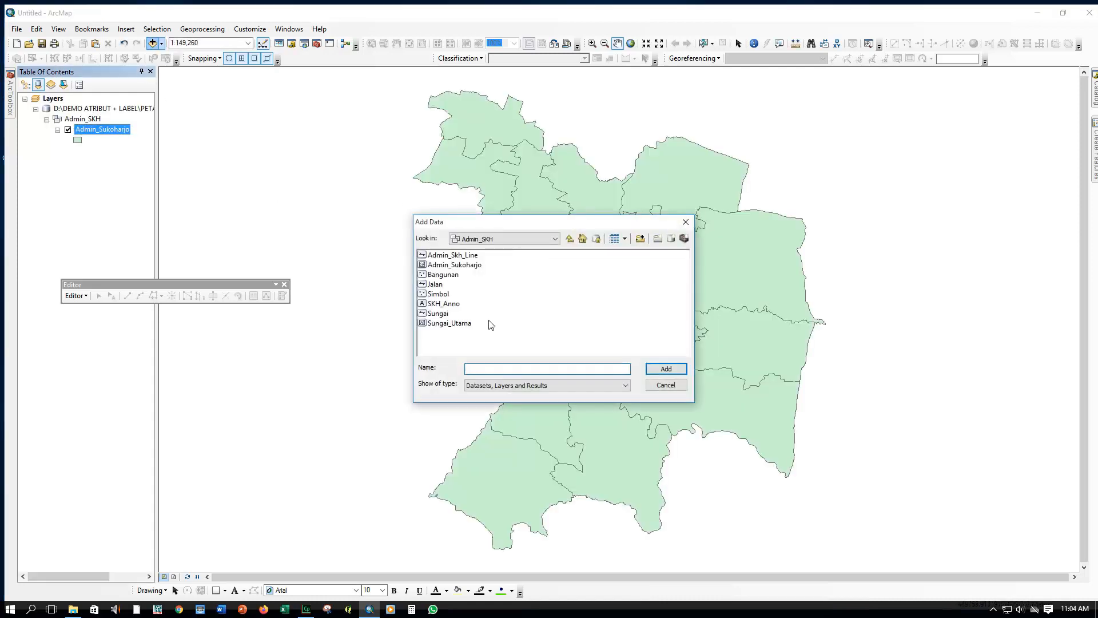
{"action": "left_click", "coordinate": [444, 304]}
{"action": "left_click", "coordinate": [666, 368]}
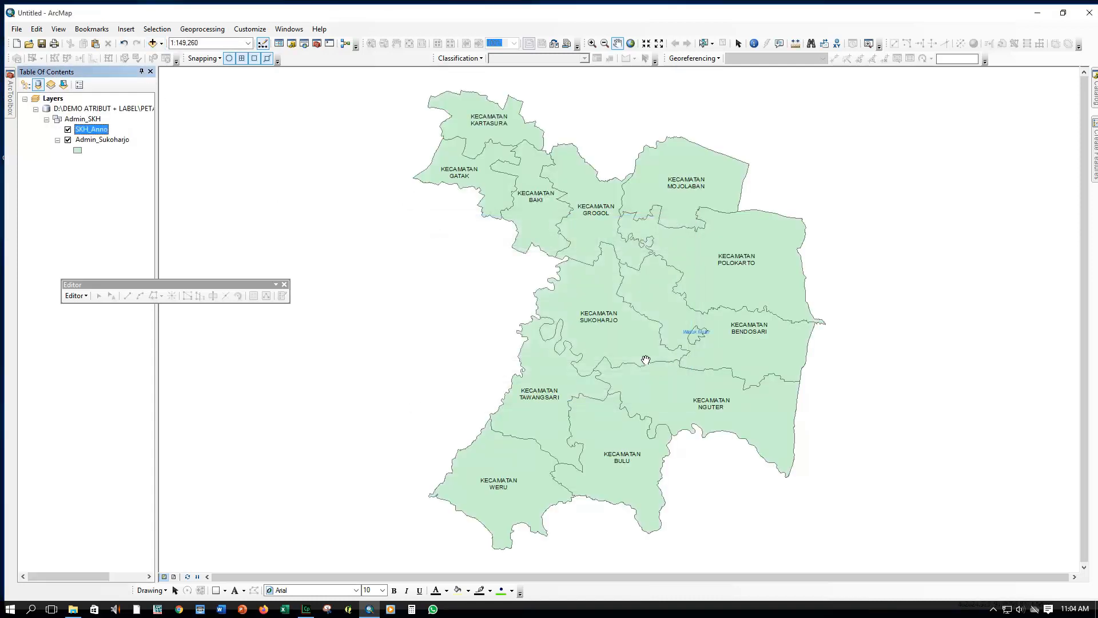
Browse the catalog to Admin_SKH in PETA SUKOHARJO.gdb under DEMO ATRIBUT + LABEL and examine the SKH_Anno feature class options.
{"action": "left_click", "coordinate": [1094, 89]}
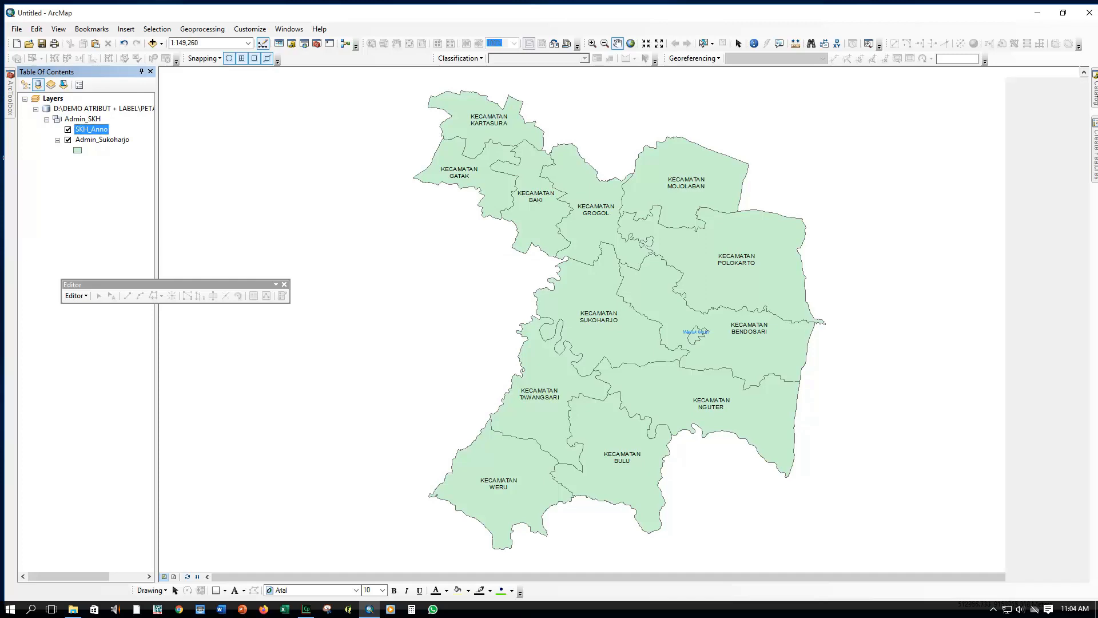
{"action": "left_click", "coordinate": [937, 170]}
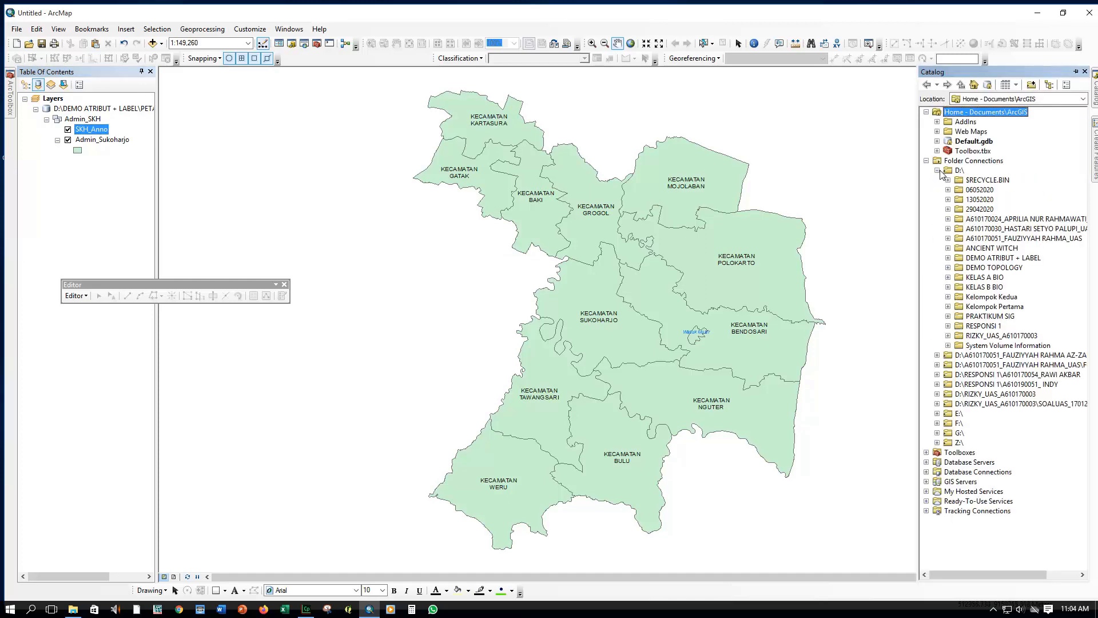
{"action": "left_click", "coordinate": [948, 258]}
{"action": "left_click", "coordinate": [959, 268]}
{"action": "left_click", "coordinate": [970, 277]}
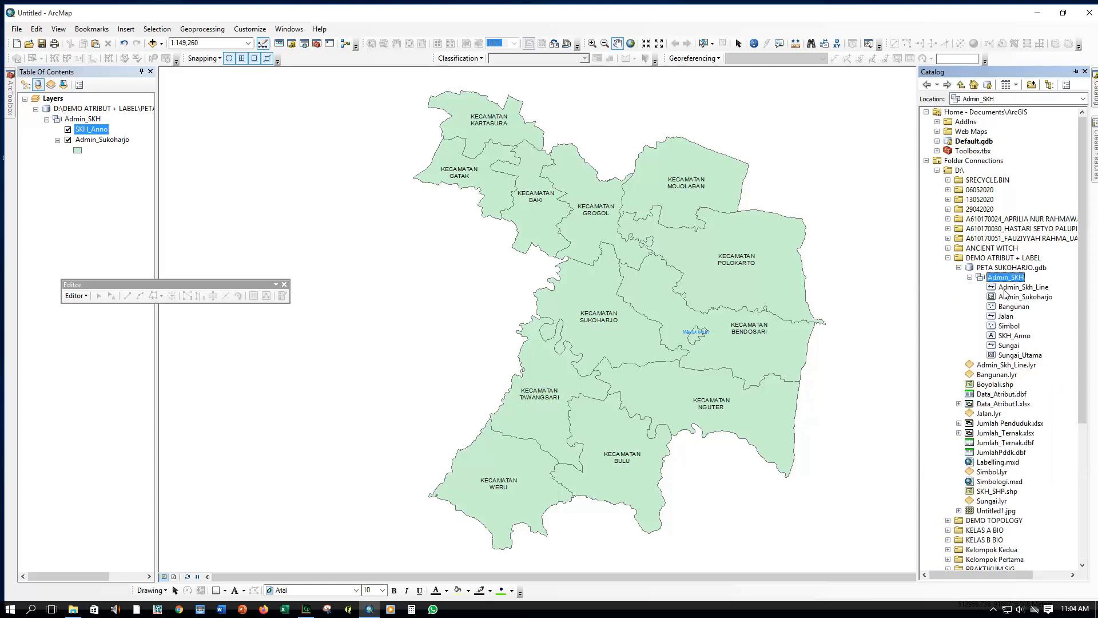
{"action": "right_click", "coordinate": [1002, 281]}
{"action": "key", "text": "Escape"}
{"action": "left_click", "coordinate": [1024, 336]}
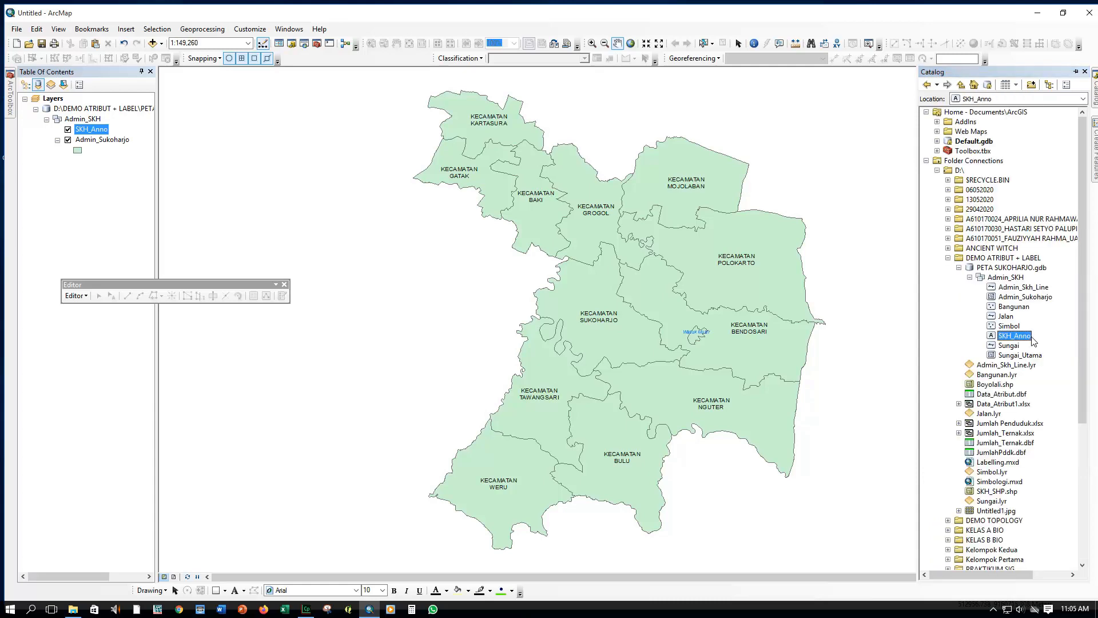
{"action": "right_click", "coordinate": [1026, 342]}
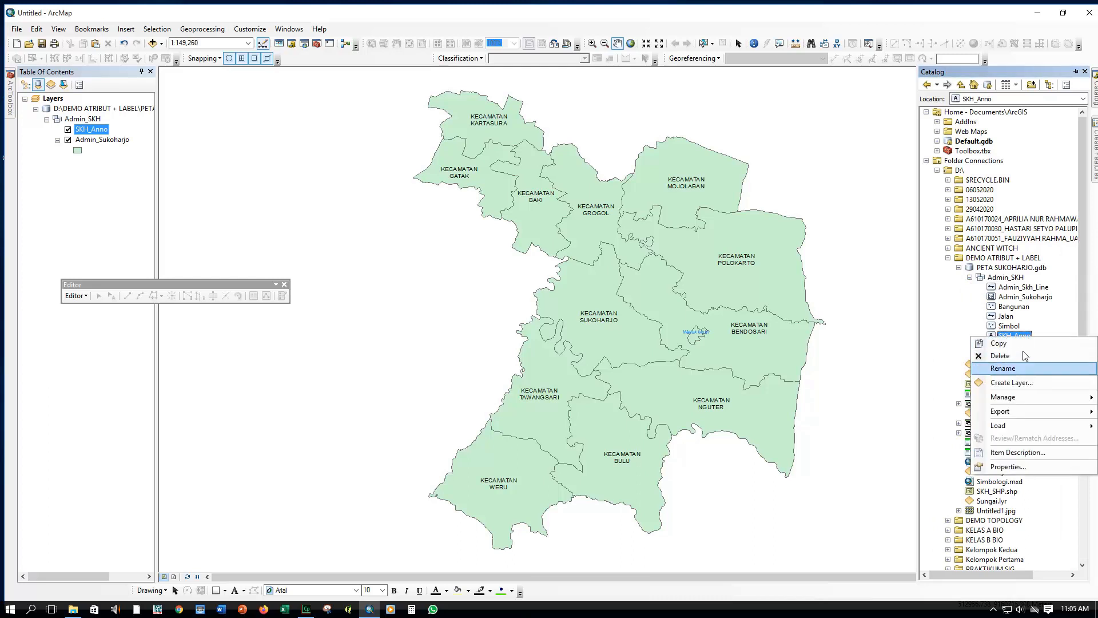
{"action": "left_click", "coordinate": [1016, 369]}
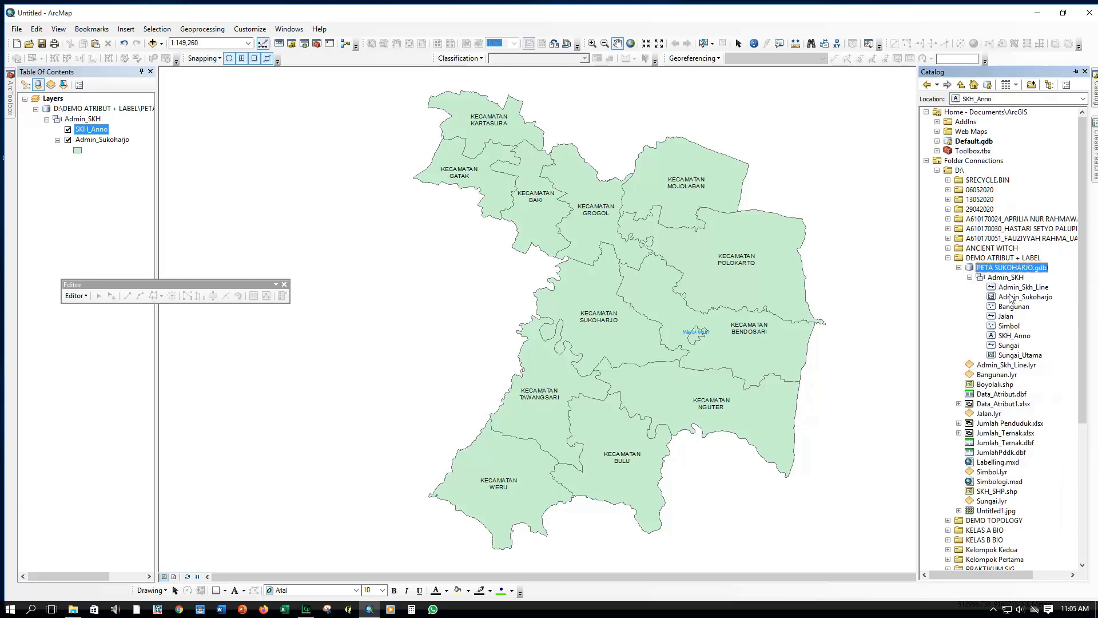
{"action": "right_click", "coordinate": [995, 270]}
{"action": "left_click", "coordinate": [1006, 277]}
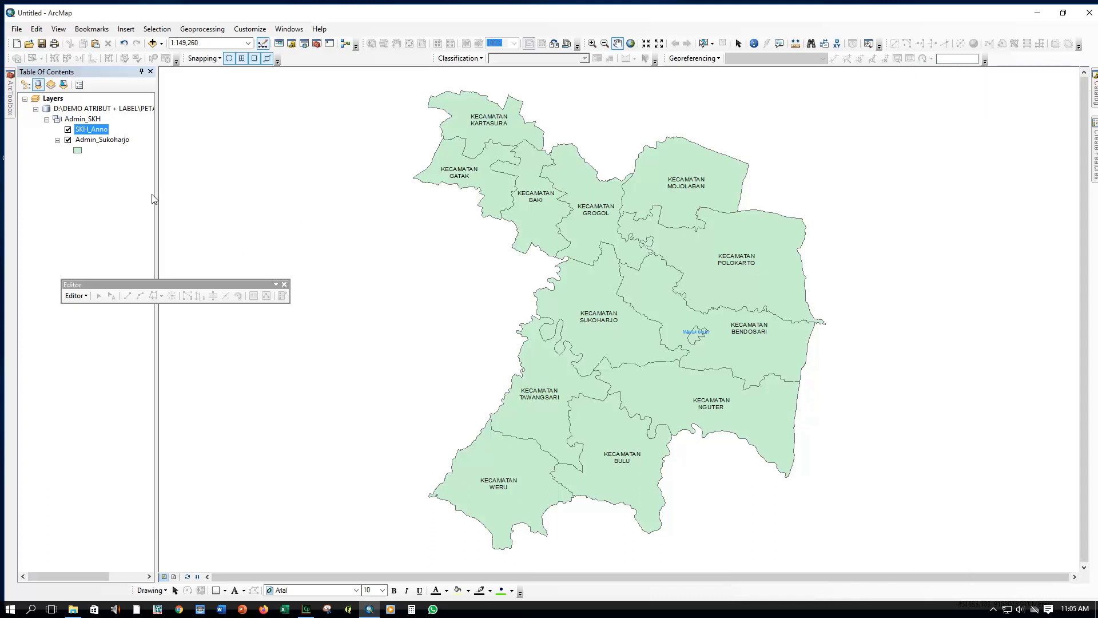
Start an edit session and display the feature templates for creating new features.
{"action": "left_click_drag", "start_coordinate": [145, 286], "coordinate": [281, 222]}
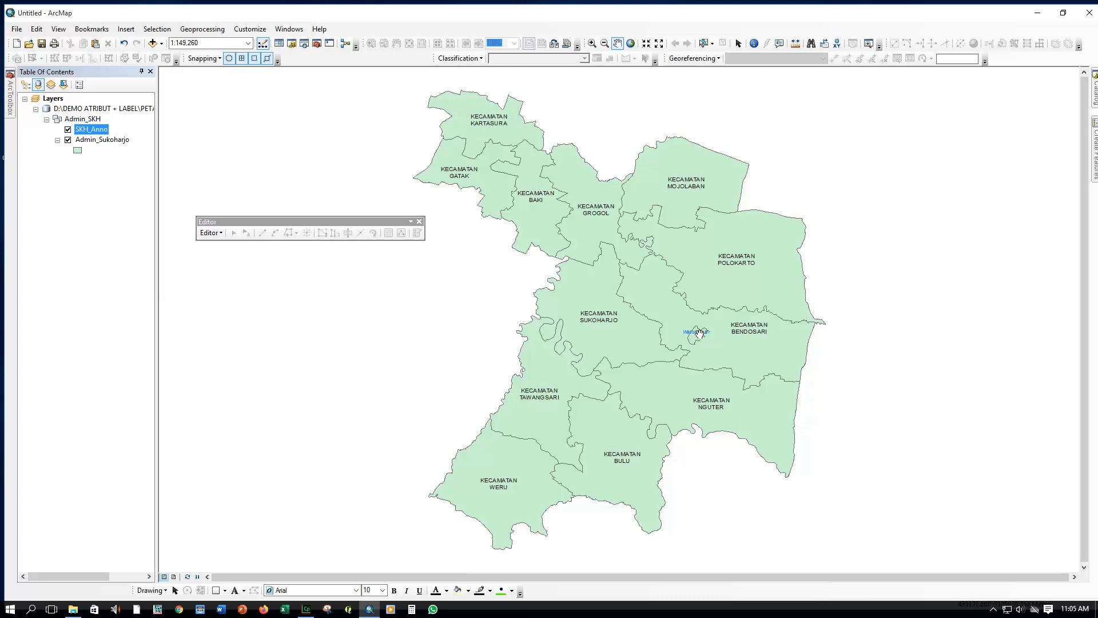
{"action": "left_click", "coordinate": [211, 233]}
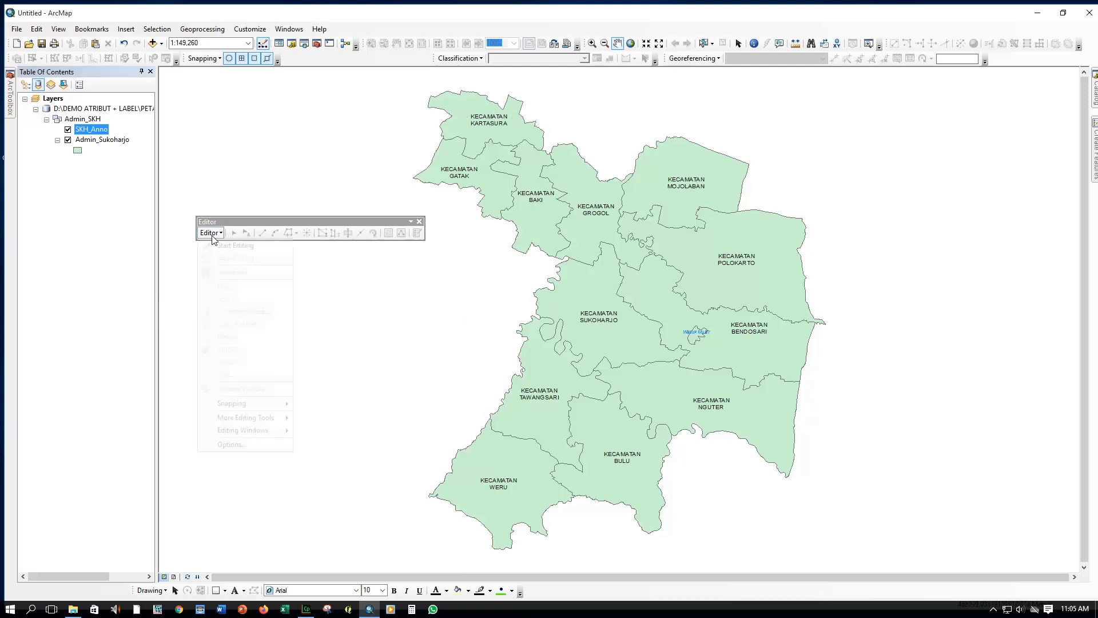
{"action": "left_click", "coordinate": [217, 245]}
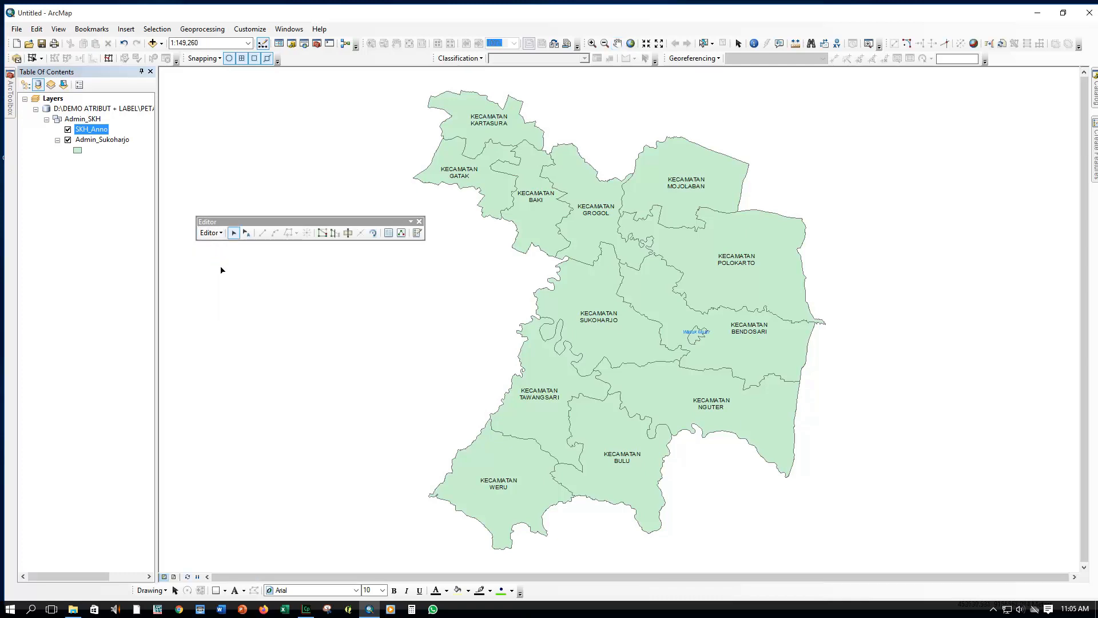
{"action": "left_click", "coordinate": [417, 232]}
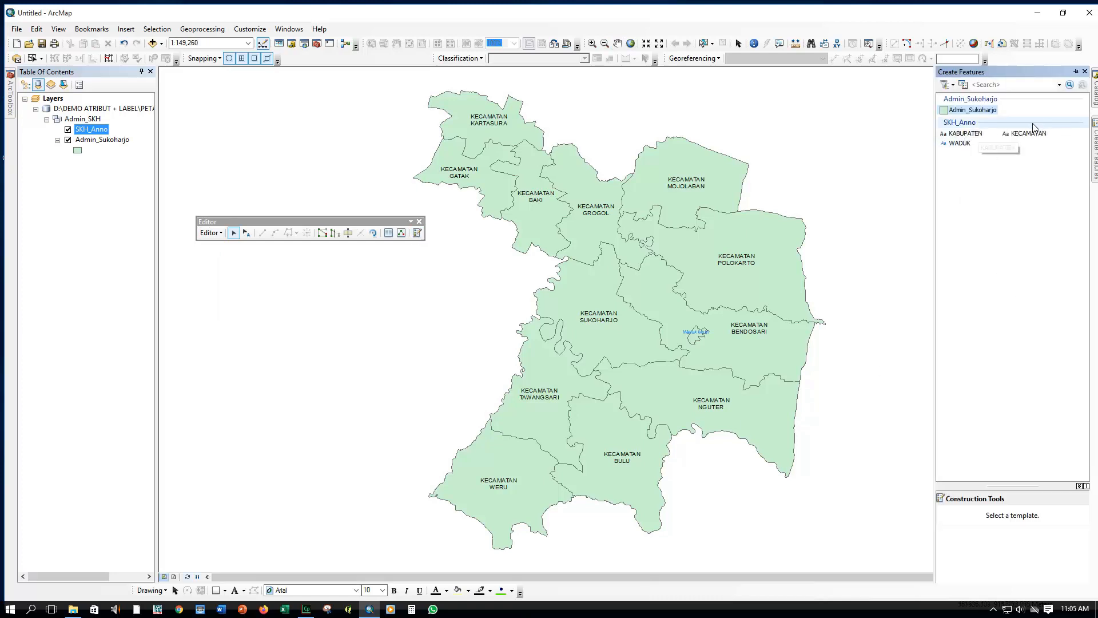
Place a horizontal KABUPATEN annotation reading "Text" west of the Kartasura district and activate the Edit Annotation tool.
{"action": "left_click", "coordinate": [966, 137]}
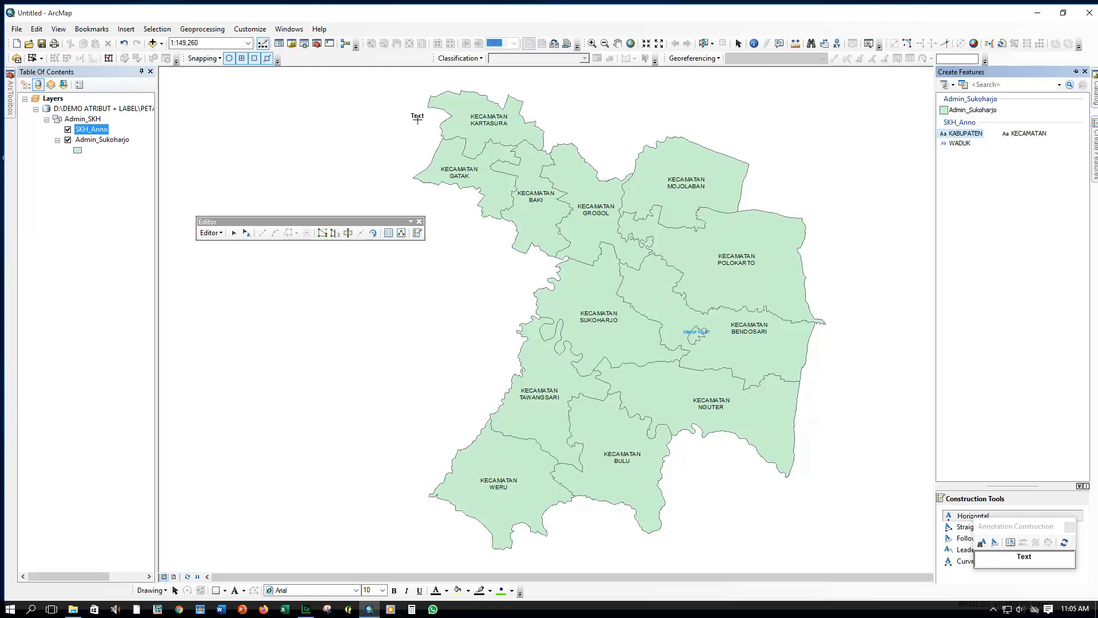
{"action": "left_click", "coordinate": [398, 118]}
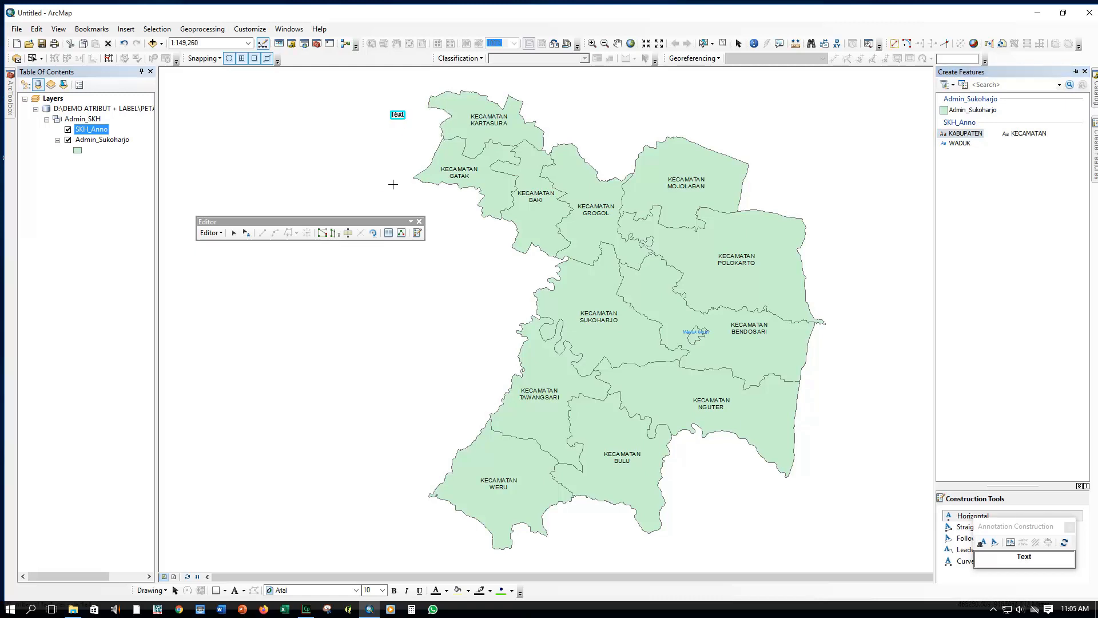
{"action": "left_click", "coordinate": [246, 232]}
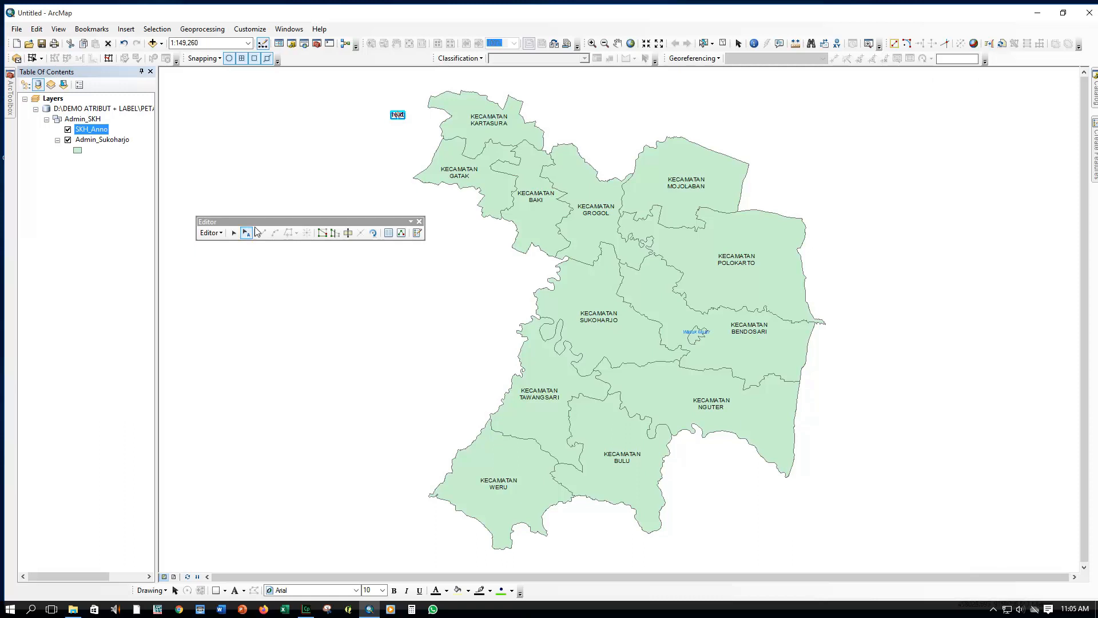
Change the placed KABUPATEN annotation's text to "KABUPATEN" and "BOYOLALI" on two lines and apply it.
{"action": "double_click", "coordinate": [396, 115]}
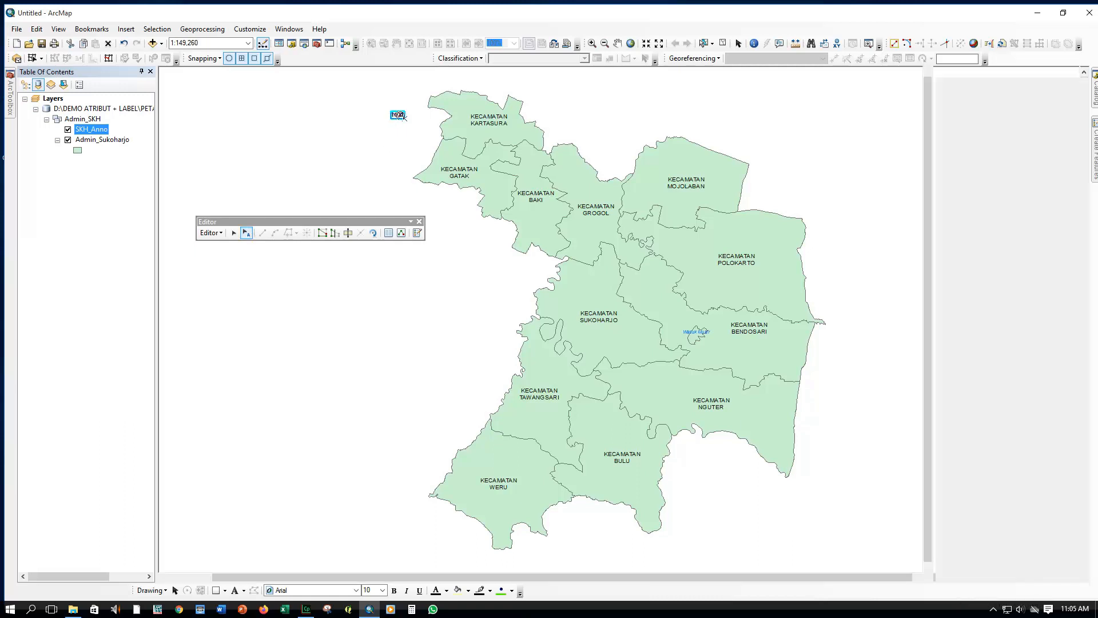
{"action": "double_click", "coordinate": [1014, 251]}
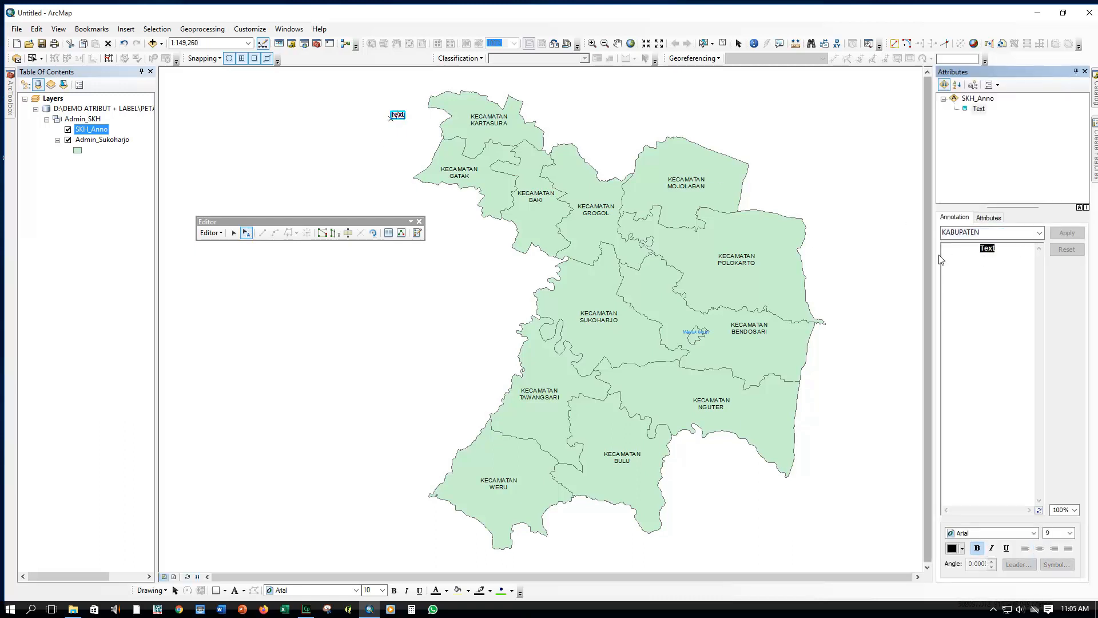
{"action": "type", "text": "KABUPATEN"}
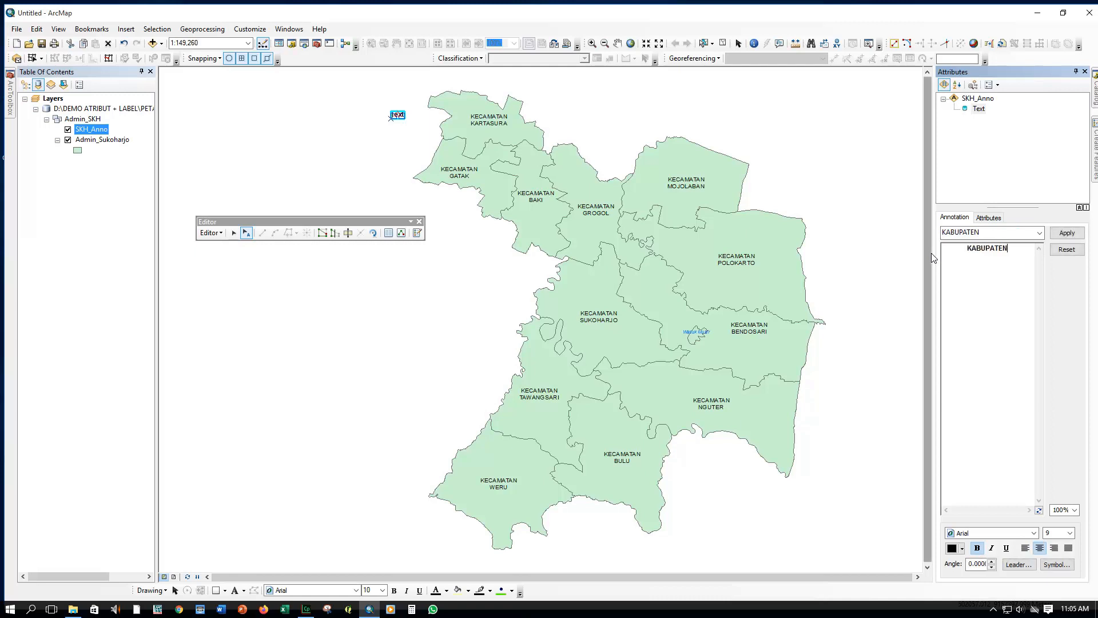
{"action": "key", "text": "Return"}
{"action": "type", "text": "BOYOLALI"}
{"action": "left_click", "coordinate": [1067, 232]}
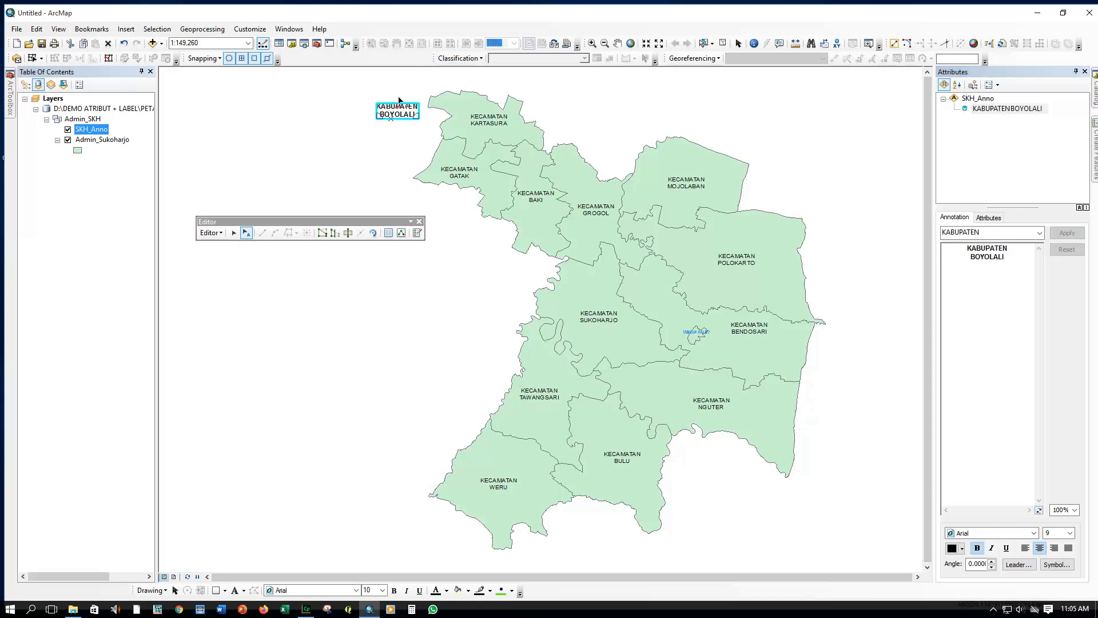
Move the KABUPATEN BOYOLALI annotation slightly southeast, closer to the Kartasura district boundary.
{"action": "left_click", "coordinate": [388, 140]}
{"action": "left_click", "coordinate": [397, 107]}
{"action": "left_click_drag", "start_coordinate": [397, 107], "coordinate": [409, 115]}
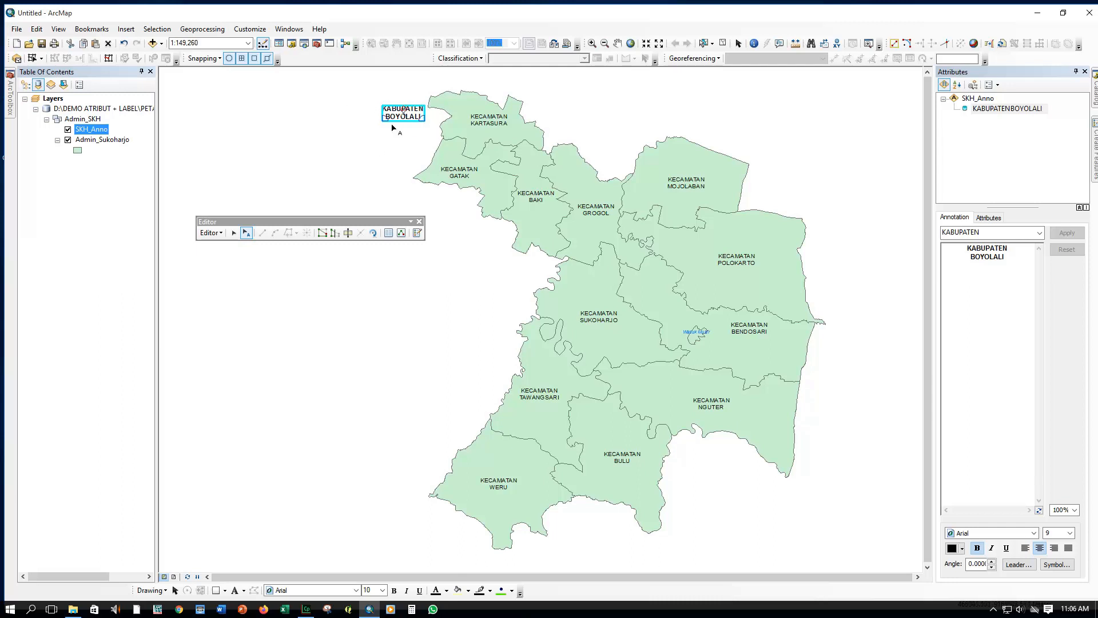
Paste a copy of the KABUPATEN BOYOLALI annotation into the KABUPATEN class and move it southeast of the Bulu district.
{"action": "key", "text": "ctrl+v"}
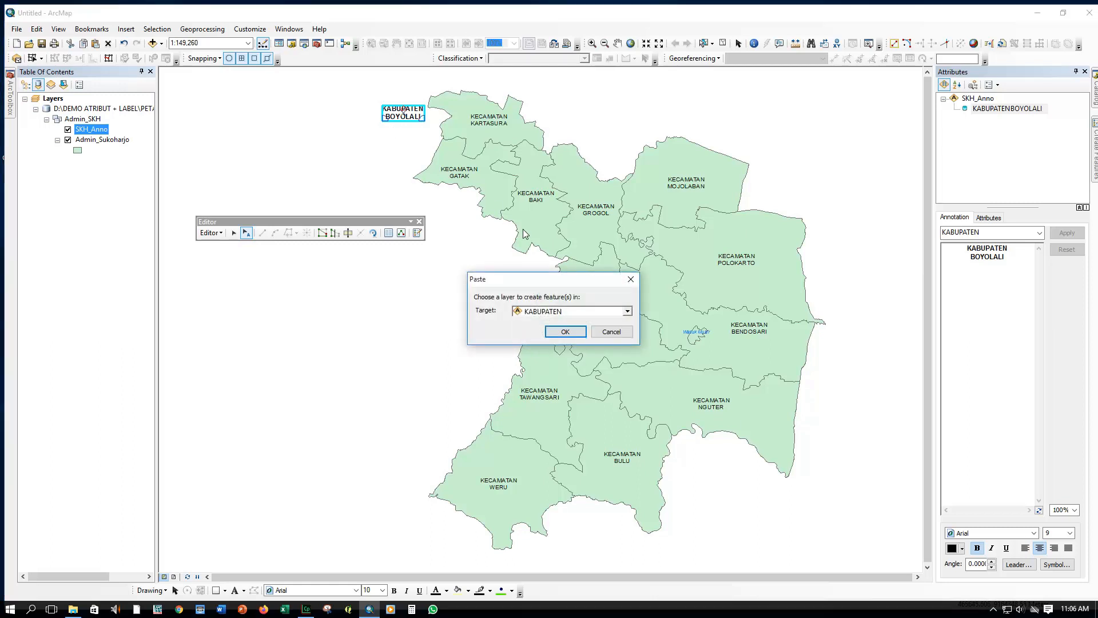
{"action": "left_click", "coordinate": [522, 314]}
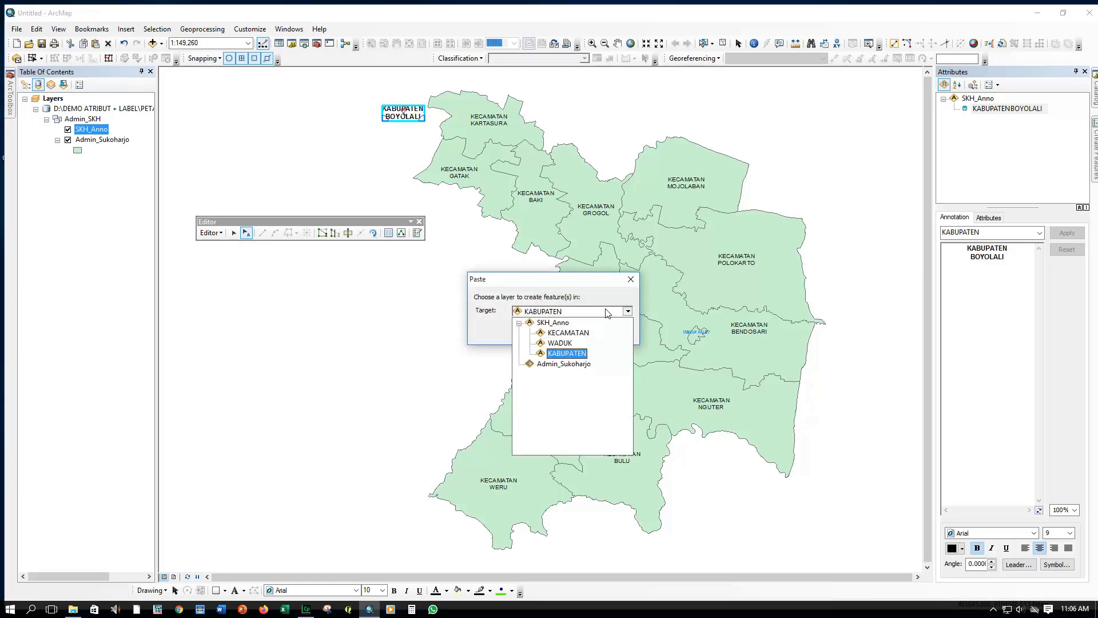
{"action": "key", "text": "Up"}
{"action": "key", "text": "Up"}
{"action": "key", "text": "Up"}
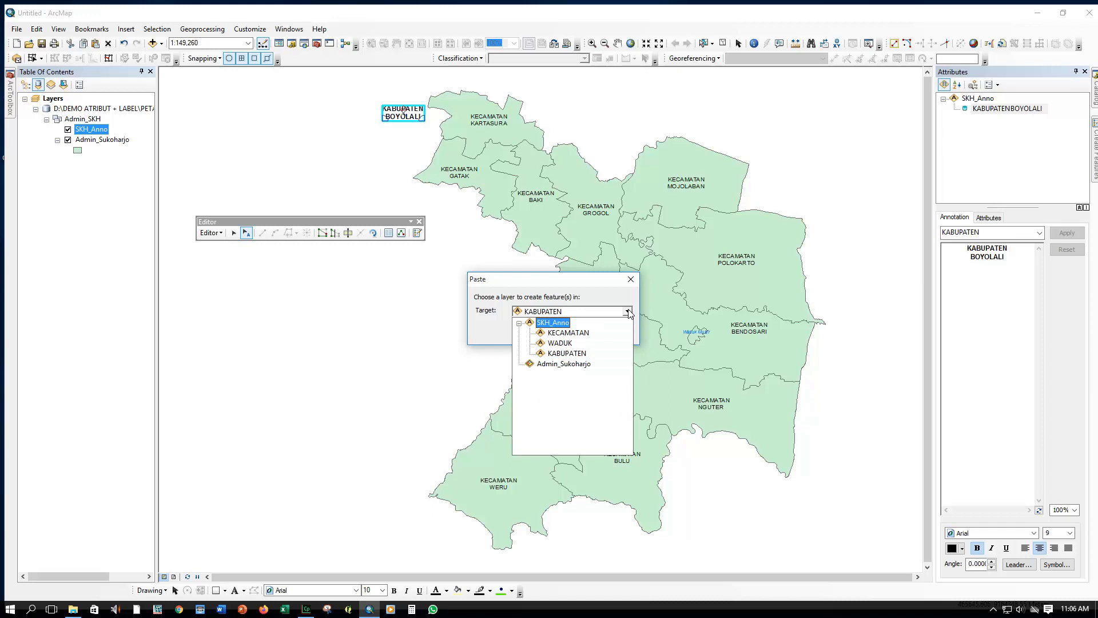
{"action": "left_click", "coordinate": [584, 355]}
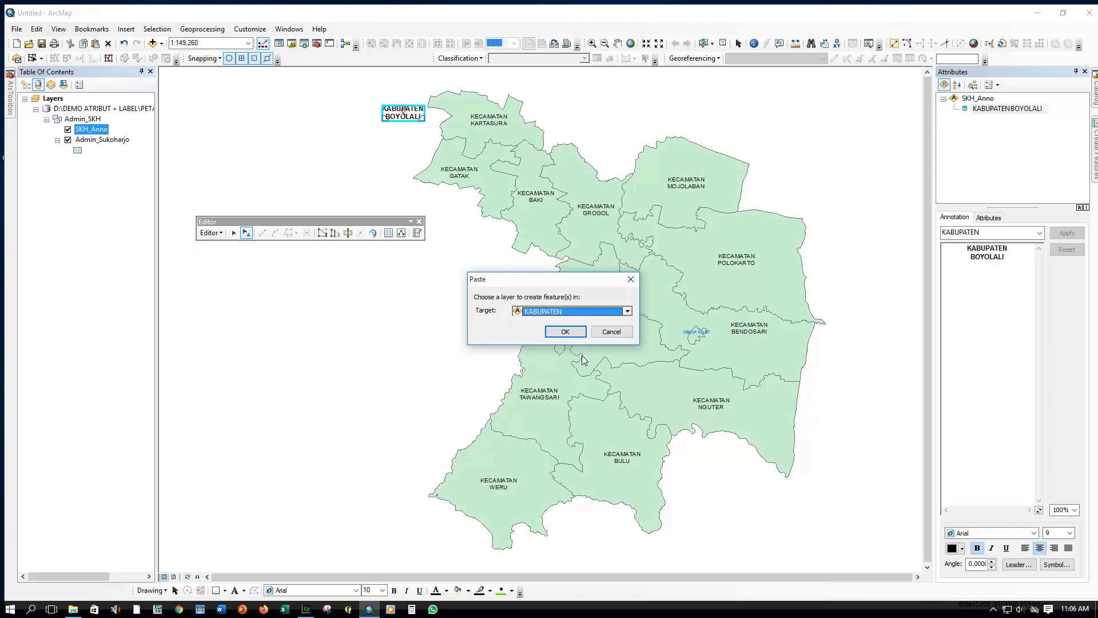
{"action": "left_click", "coordinate": [565, 331]}
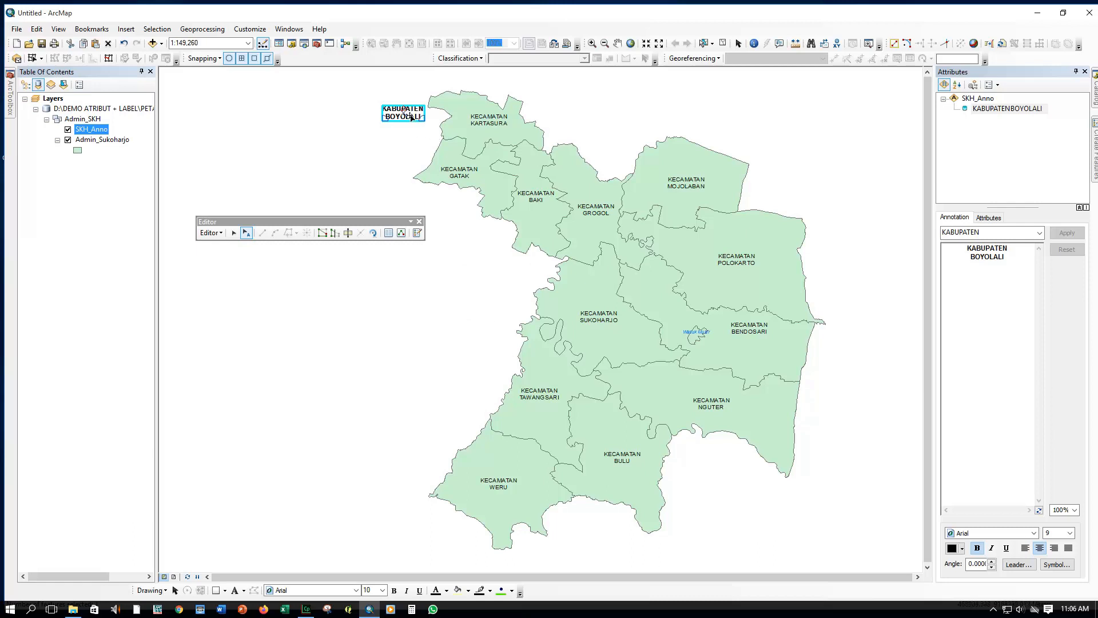
{"action": "mouse_move", "coordinate": [411, 116]}
{"action": "left_mouse_down"}
{"action": "mouse_move", "coordinate": [538, 183]}
{"action": "mouse_move", "coordinate": [629, 332]}
{"action": "mouse_move", "coordinate": [590, 540]}
{"action": "mouse_move", "coordinate": [463, 556]}
{"action": "mouse_move", "coordinate": [674, 544]}
{"action": "mouse_move", "coordinate": [739, 527]}
{"action": "left_mouse_up"}
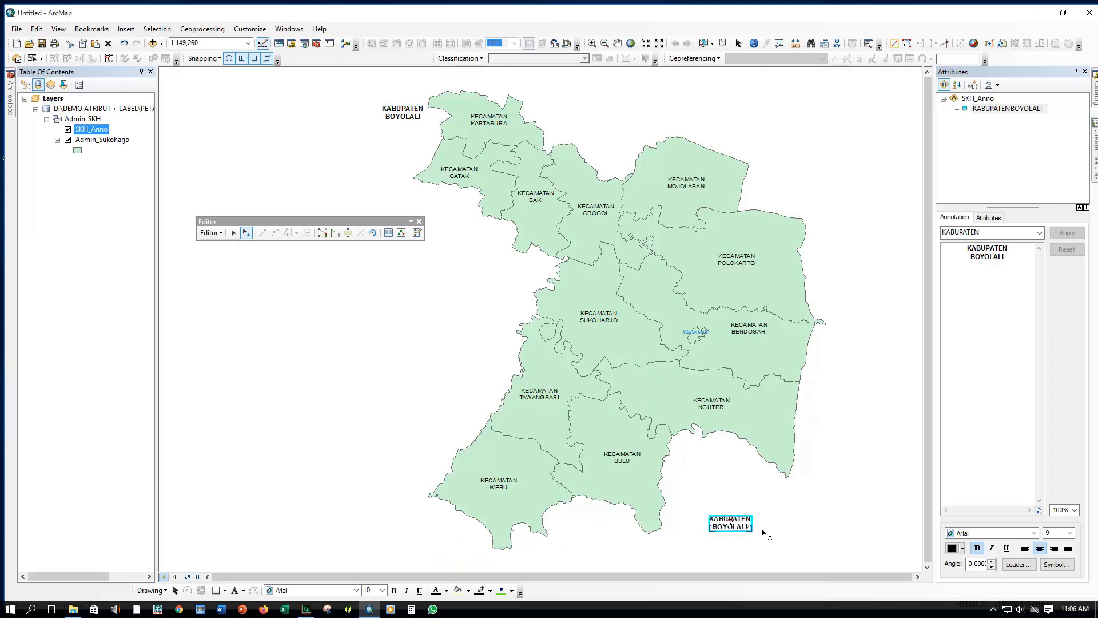
Replace BOYOLALI with WONOGIRI in the copied annotation's text, apply it and close the annotation attributes.
{"action": "double_click", "coordinate": [1015, 261]}
{"action": "key", "text": "Delete"}
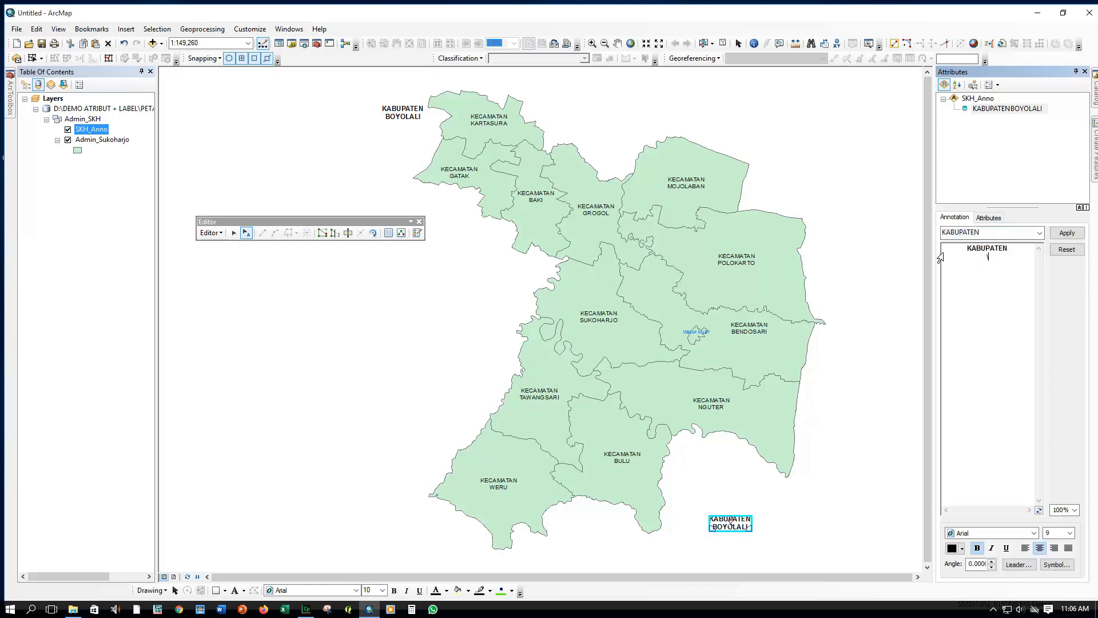
{"action": "type", "text": "WONOGIRI"}
{"action": "left_click", "coordinate": [1067, 232]}
{"action": "left_click", "coordinate": [1086, 72]}
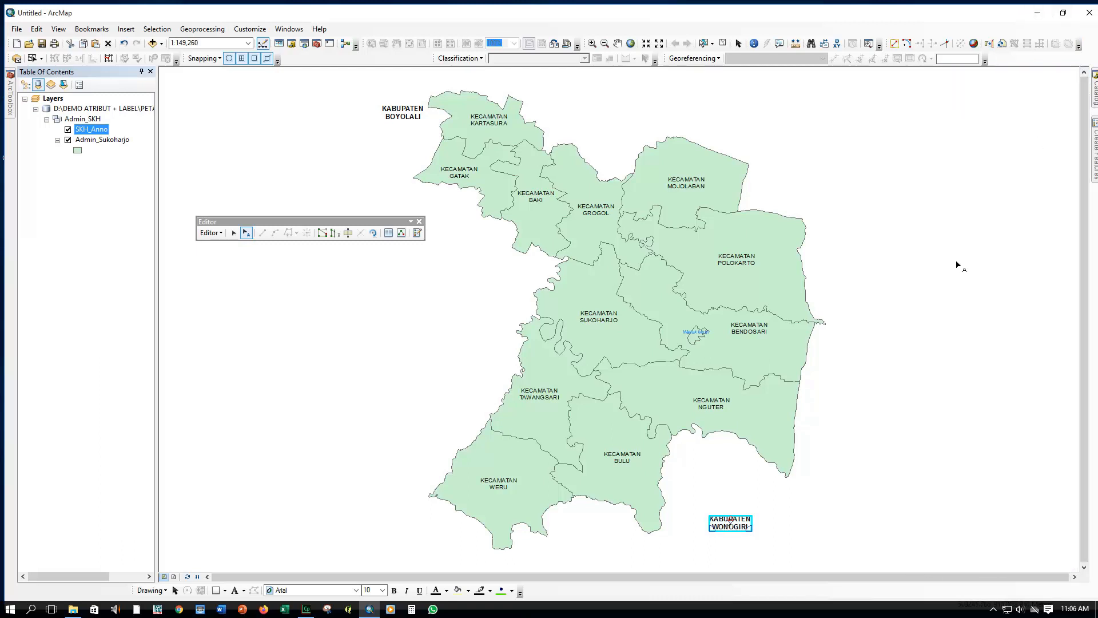
Move the KECAMATAN KARTASURA and KECAMATAN GATAK annotations northwest within their districts.
{"action": "left_click", "coordinate": [856, 358]}
{"action": "left_click", "coordinate": [503, 122]}
{"action": "left_click_drag", "start_coordinate": [502, 121], "coordinate": [483, 112]}
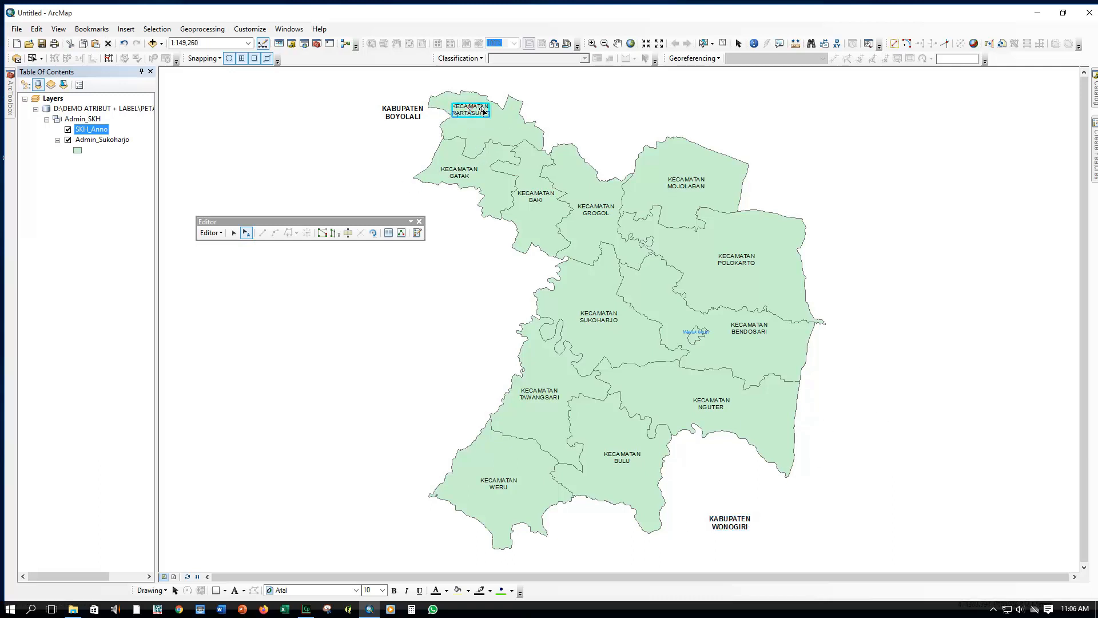
{"action": "left_click", "coordinate": [469, 177]}
{"action": "left_click_drag", "start_coordinate": [469, 178], "coordinate": [461, 175]}
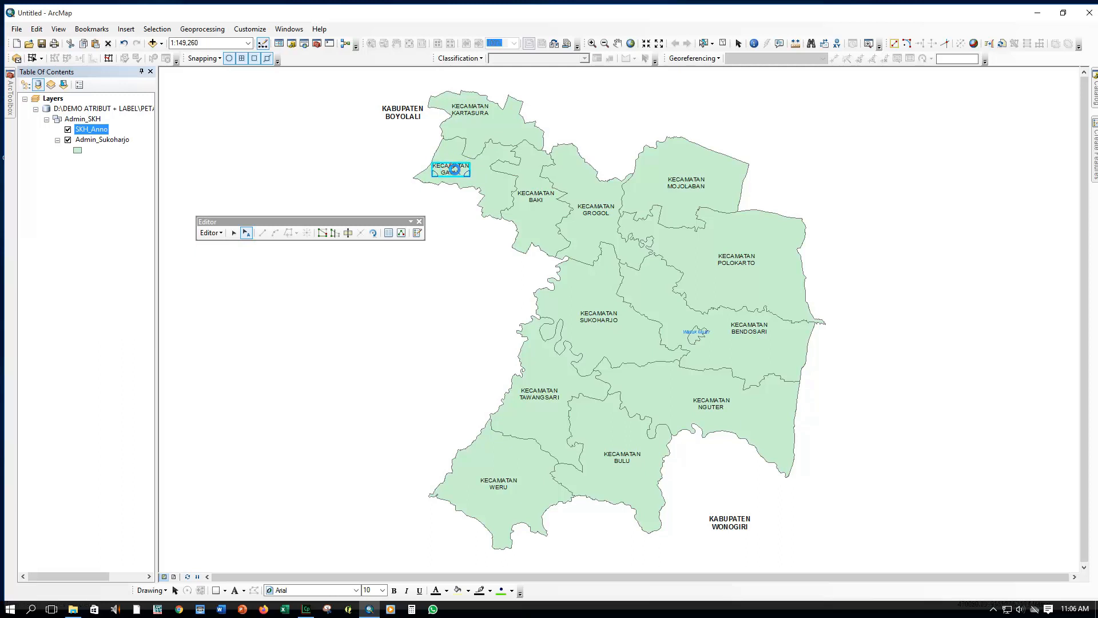
{"action": "left_click", "coordinate": [102, 140]}
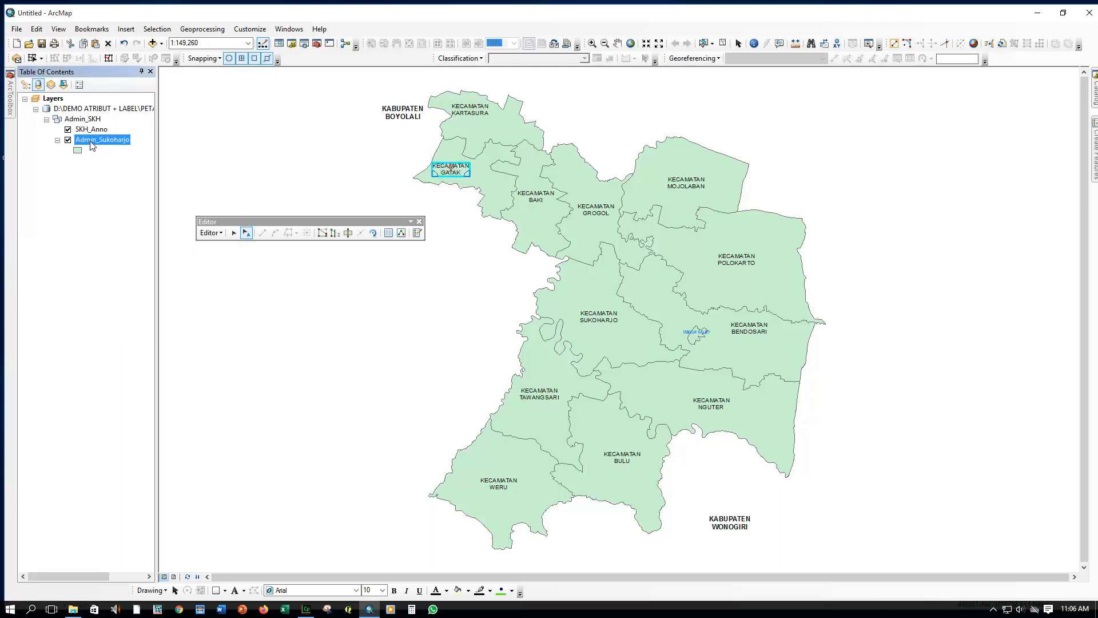
{"action": "right_click", "coordinate": [100, 143]}
{"action": "left_click", "coordinate": [127, 378]}
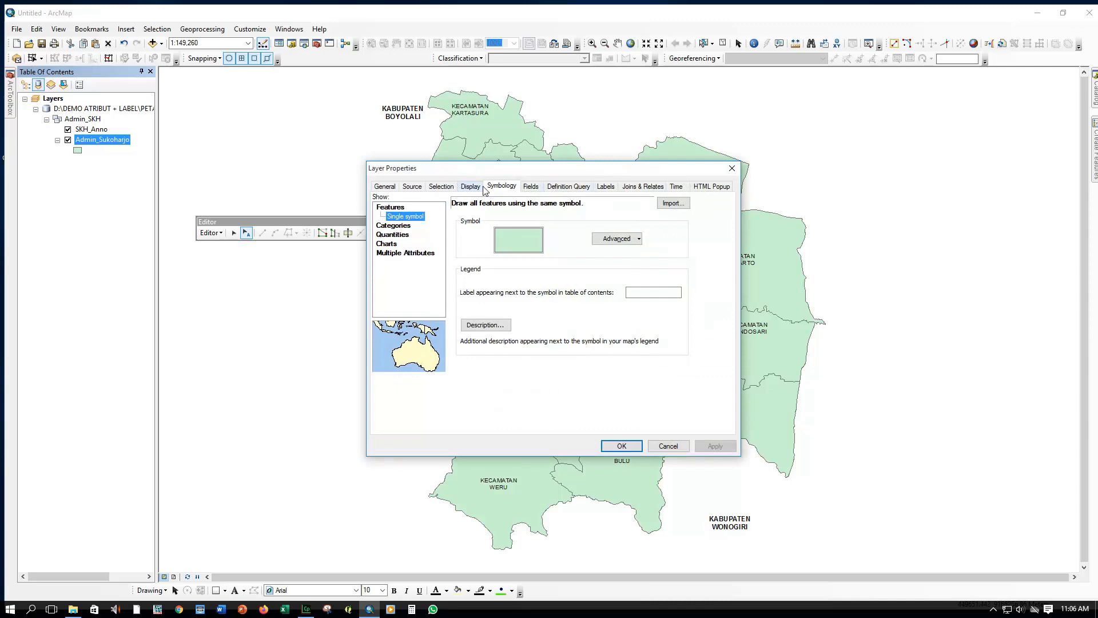
{"action": "left_click", "coordinate": [732, 168]}
Turn on substitution of individual symbols in SKH_Anno's symbology and select the KABUPATEN symbol.
{"action": "left_click", "coordinate": [95, 130]}
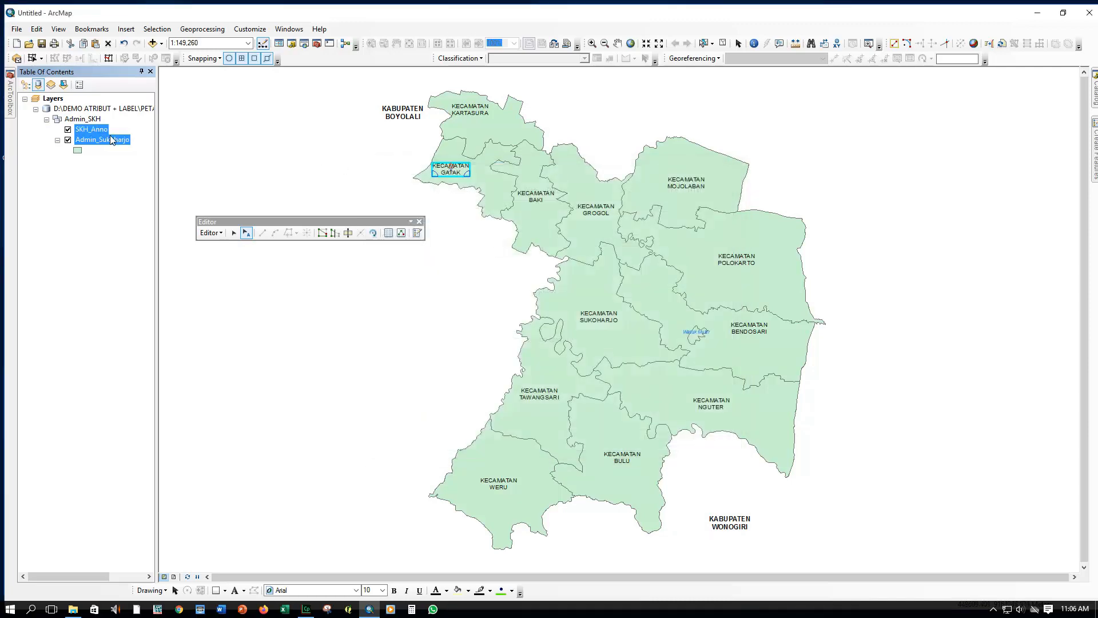
{"action": "right_click", "coordinate": [97, 131]}
{"action": "left_click", "coordinate": [137, 368]}
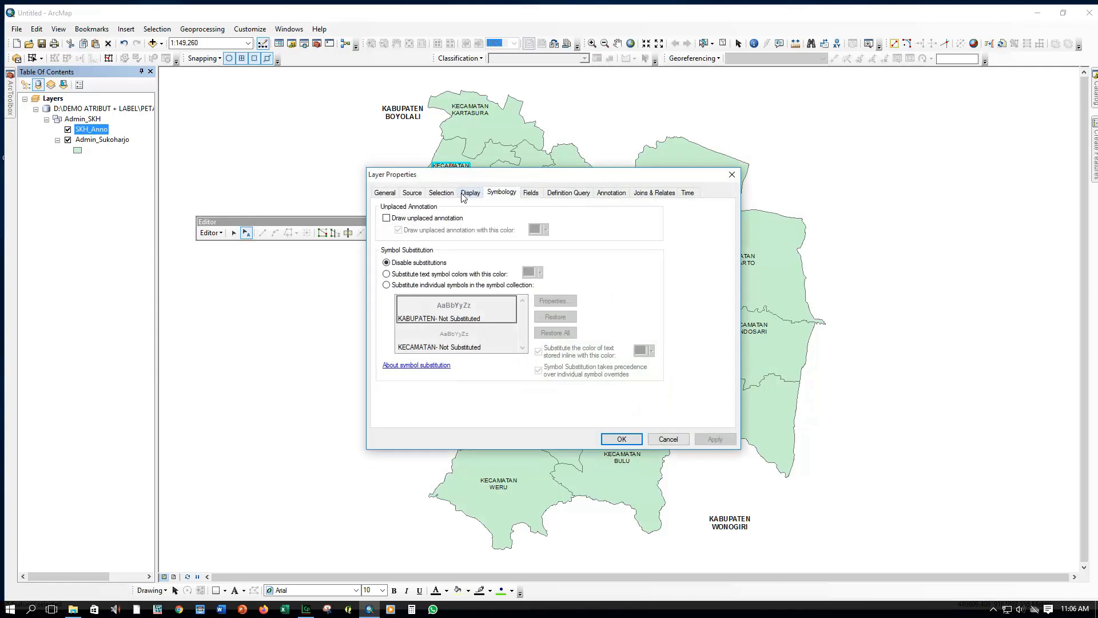
{"action": "left_click", "coordinate": [393, 285]}
{"action": "scroll", "coordinate": [446, 332], "scroll_direction": "down", "scroll_amount": 2}
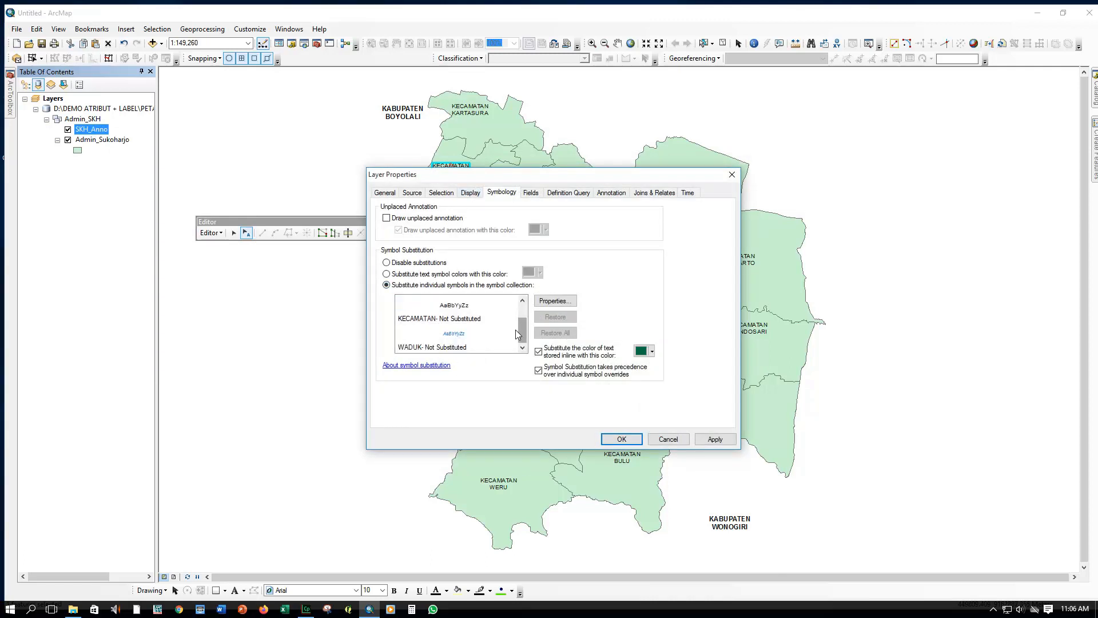
{"action": "scroll", "coordinate": [448, 343], "scroll_direction": "up", "scroll_amount": 2}
{"action": "left_click", "coordinate": [455, 313]}
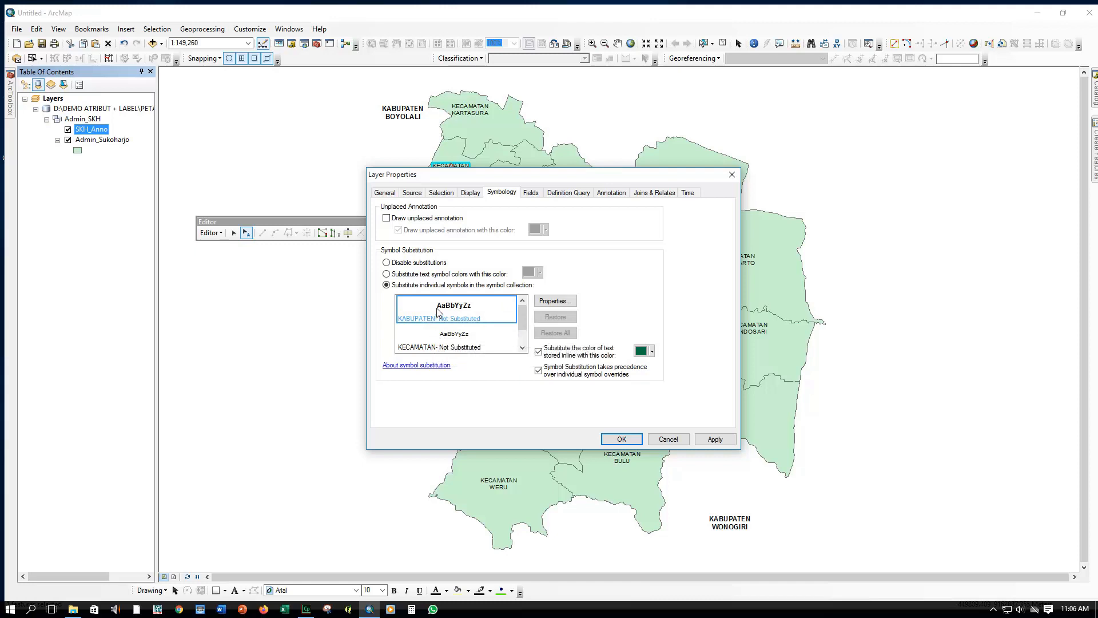
Set the KABUPATEN substitute symbol's text colour to red and apply the layer properties.
{"action": "left_click", "coordinate": [545, 302]}
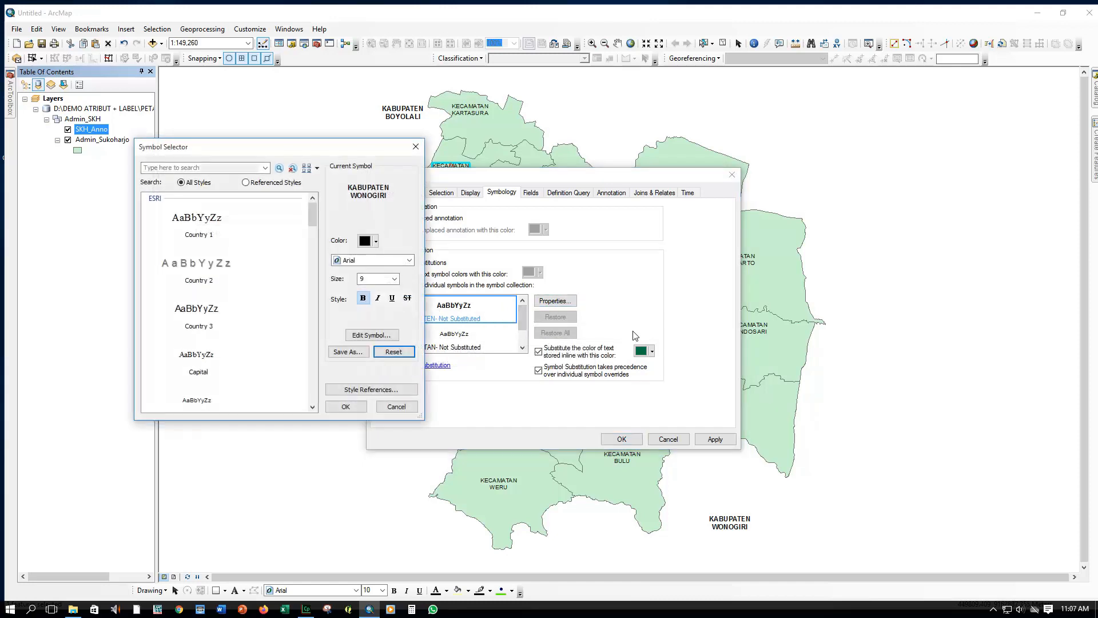
{"action": "left_click", "coordinate": [375, 241]}
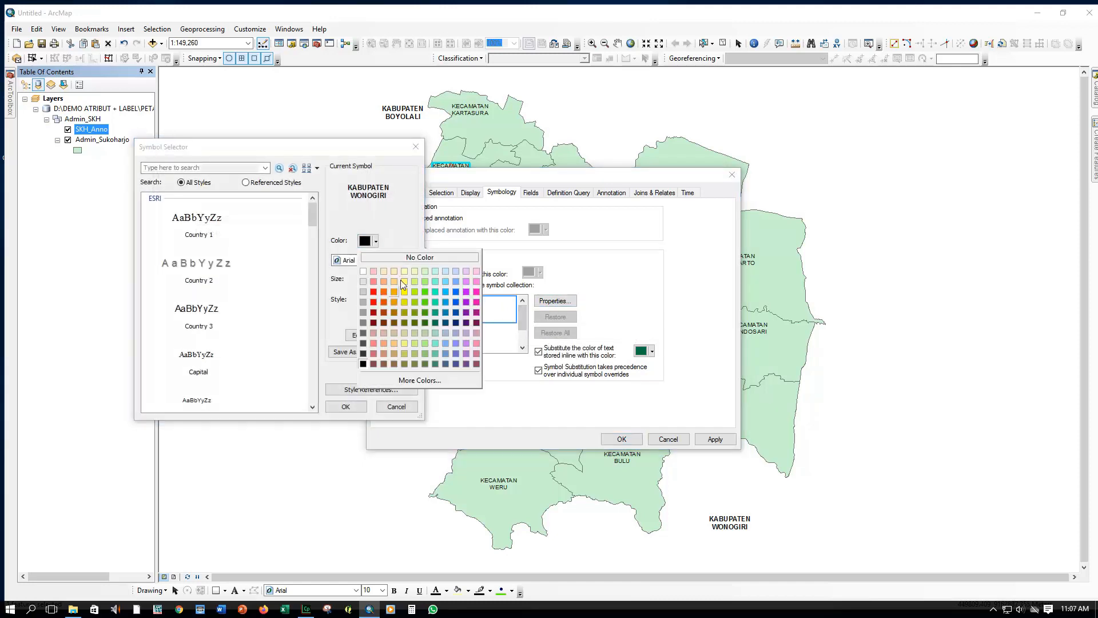
{"action": "left_click", "coordinate": [378, 298]}
{"action": "left_click", "coordinate": [345, 406]}
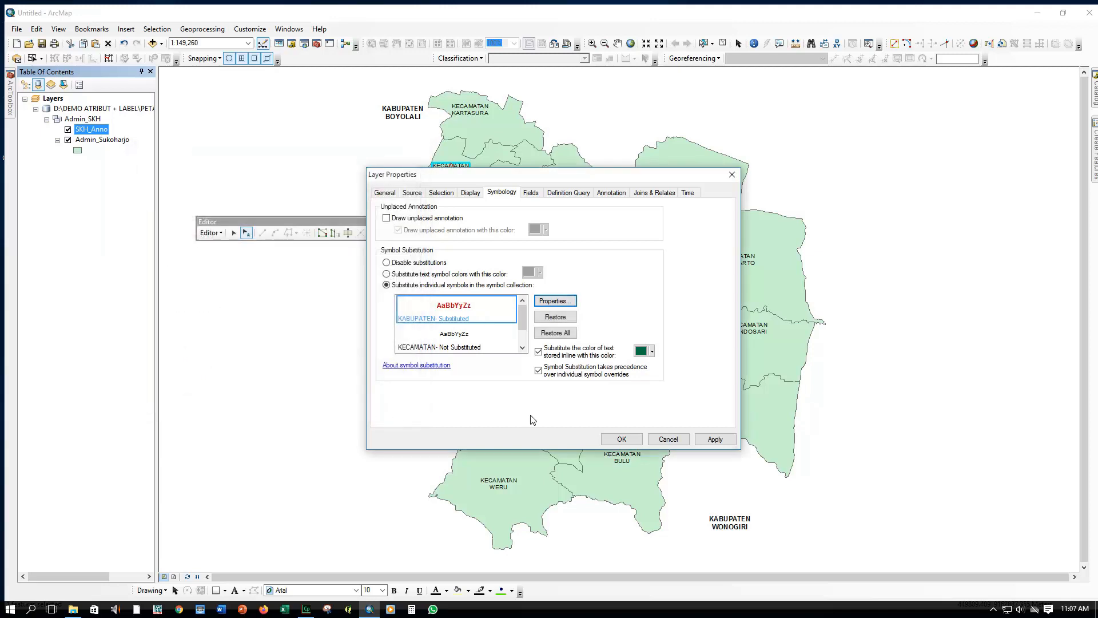
{"action": "left_click", "coordinate": [622, 439]}
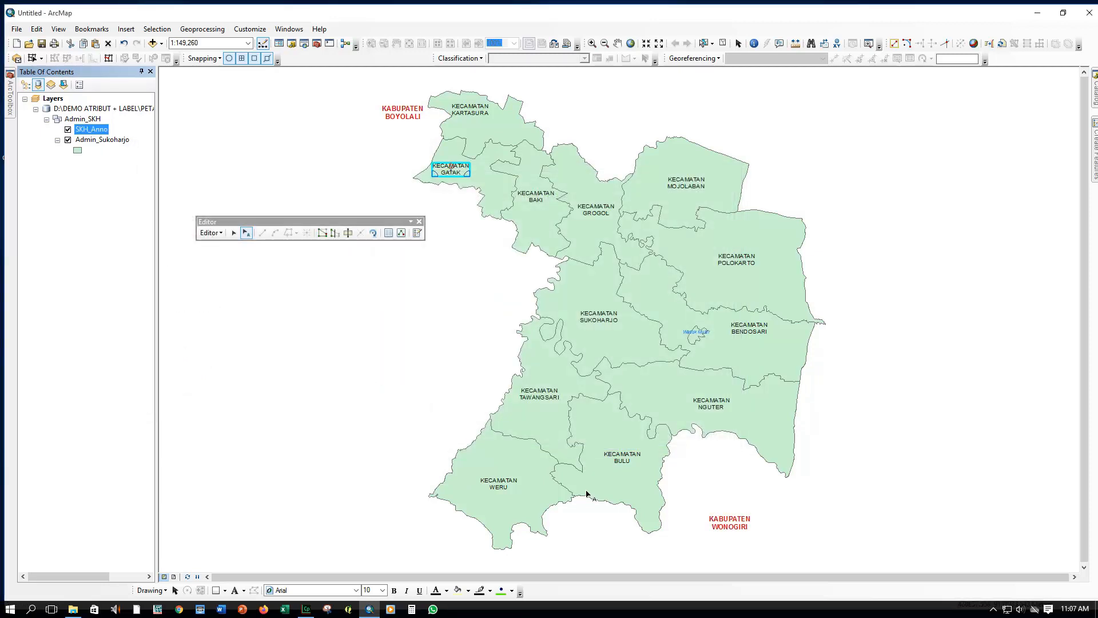
Select the KABUPATEN BOYOLALI annotation west of Kartasura.
{"action": "left_click", "coordinate": [372, 155]}
{"action": "left_click", "coordinate": [406, 117]}
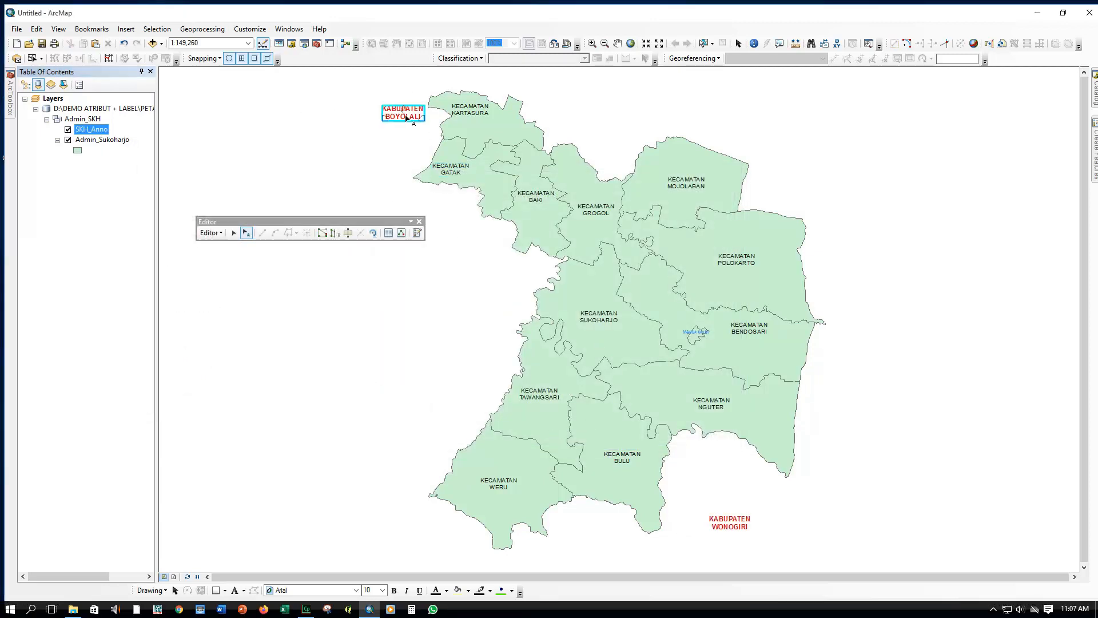